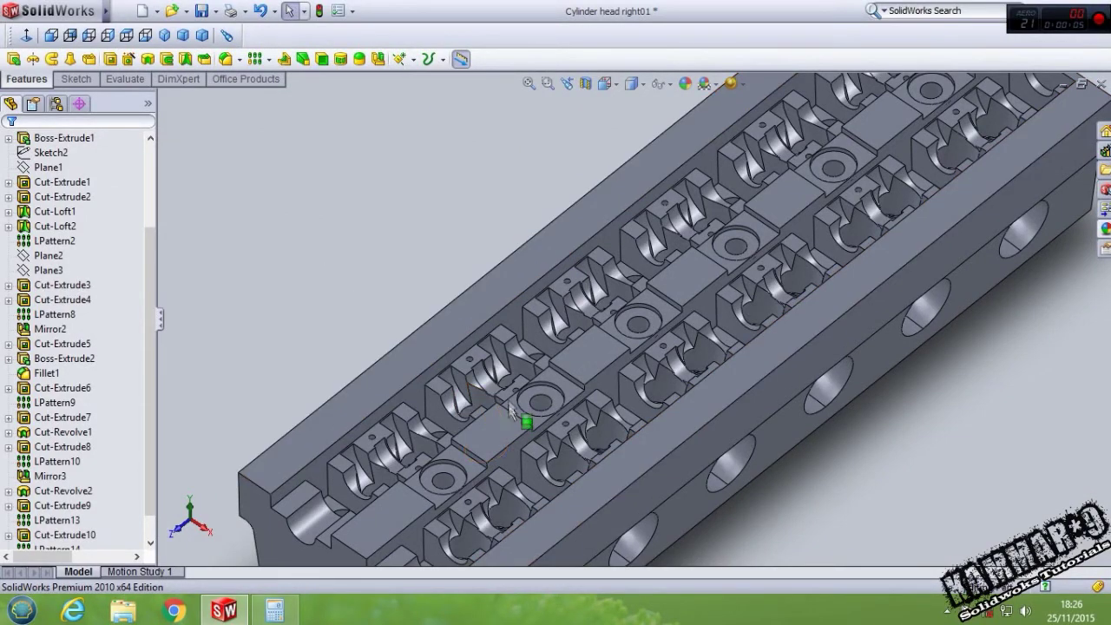
# Step: Fit the cylinder head in view and orbit to inspect its top and underside ports
pyautogui.press('f')
pyautogui.scroll(-5, 521, 392)
pyautogui.scroll(4, 615, 318)
pyautogui.scroll(-4, 643, 330)
pyautogui.moveTo(643, 330); pyautogui.dragTo(556, 348, button='middle')
pyautogui.scroll(-3, 573, 373)
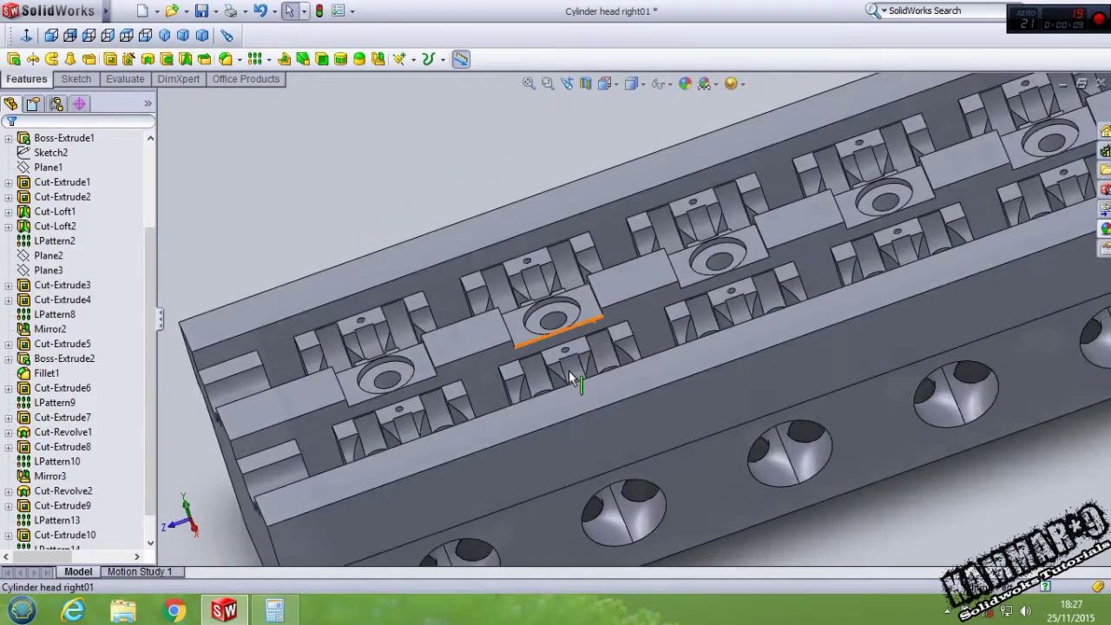
pyautogui.scroll(3, 573, 382)
pyautogui.scroll(-3, 693, 310)
pyautogui.moveTo(692, 310)
pyautogui.mouseDown(button='middle')
pyautogui.moveTo(577, 375)
pyautogui.moveTo(528, 494)
pyautogui.mouseUp(button='middle')
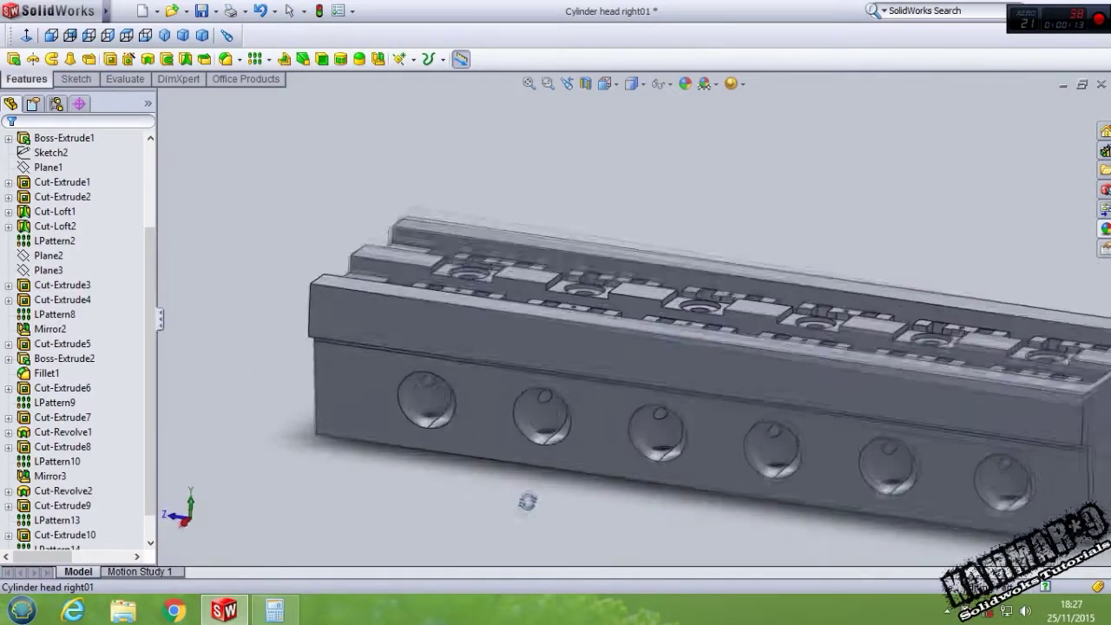
pyautogui.scroll(3, 595, 475)
pyautogui.scroll(-5, 894, 369)
pyautogui.moveTo(895, 370)
pyautogui.mouseDown(button='middle')
pyautogui.moveTo(843, 372)
pyautogui.moveTo(881, 372)
pyautogui.mouseUp(button='middle')
pyautogui.scroll(3, 556, 408)
pyautogui.scroll(-5, 539, 434)
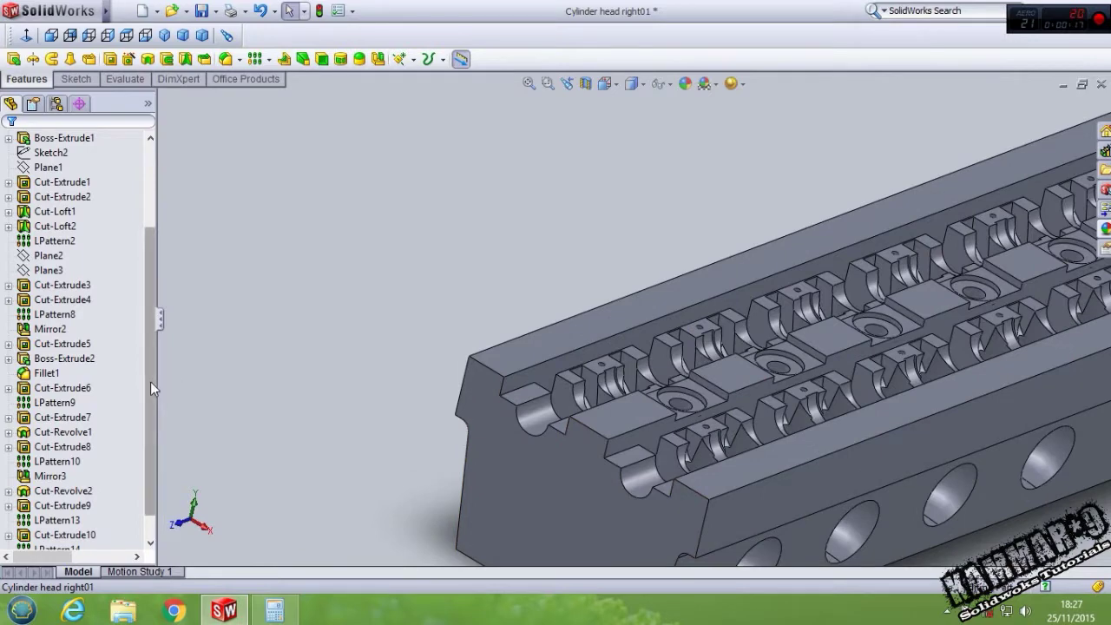
pyautogui.scroll(-2, 150, 408)
# Step: Select the M12 counterbore bolt-hole feature and orbit to inspect the block's underside holes
pyautogui.click(143, 536)
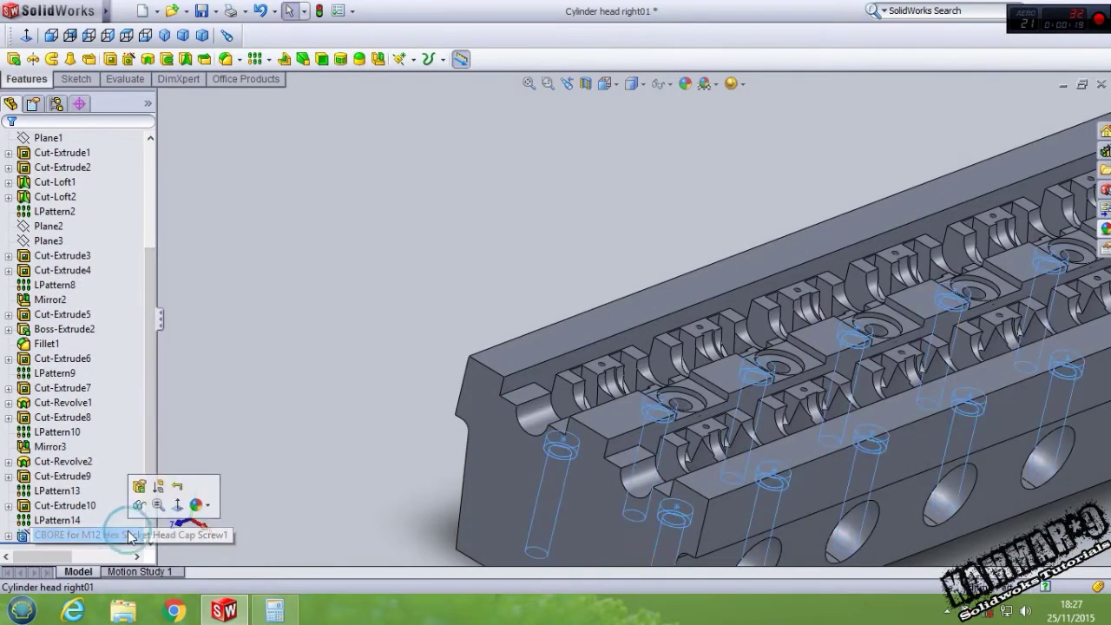
pyautogui.scroll(3, 491, 481)
pyautogui.scroll(-5, 880, 354)
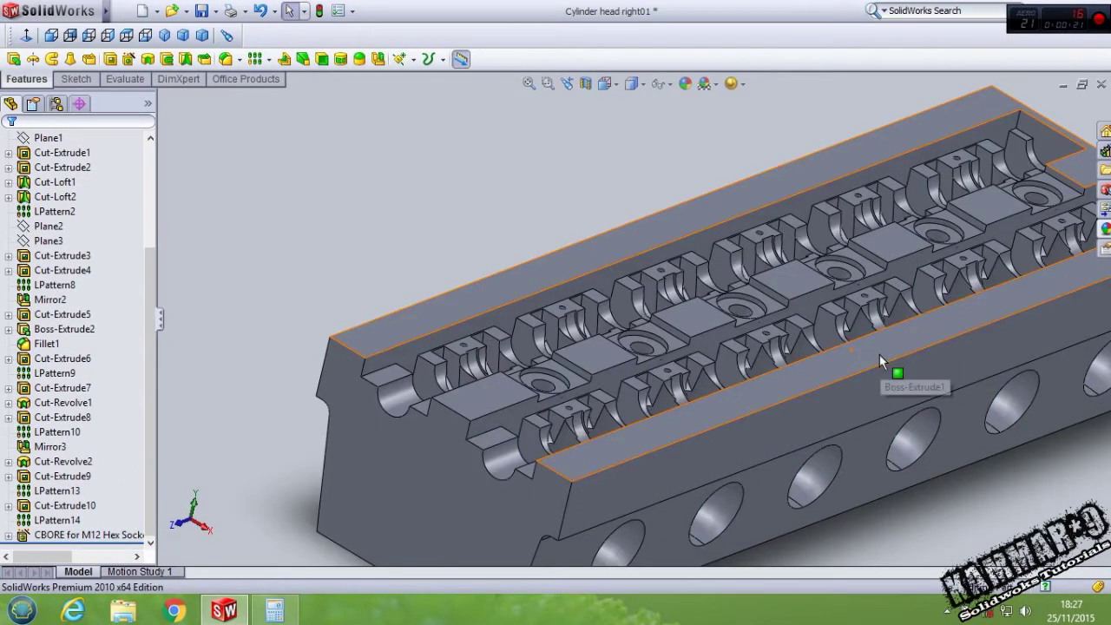
pyautogui.scroll(-2, 880, 354)
pyautogui.scroll(-2, 820, 355)
pyautogui.scroll(-2, 752, 385)
pyautogui.scroll(-2, 734, 375)
pyautogui.scroll(-2, 720, 391)
pyautogui.scroll(-2, 702, 417)
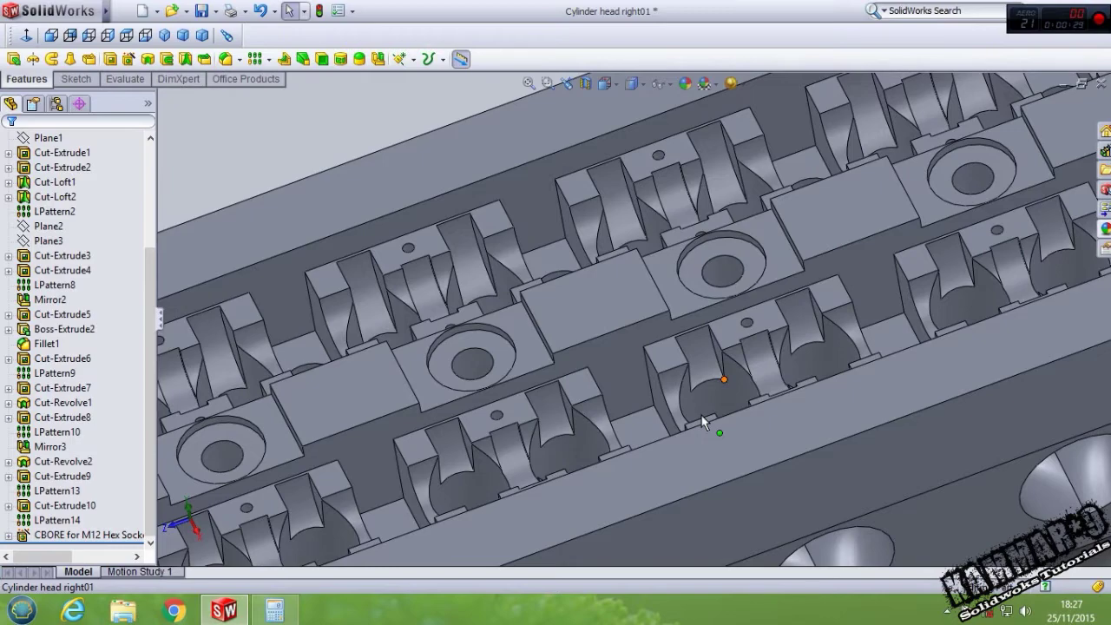
pyautogui.scroll(1, 701, 417)
pyautogui.scroll(2, 701, 415)
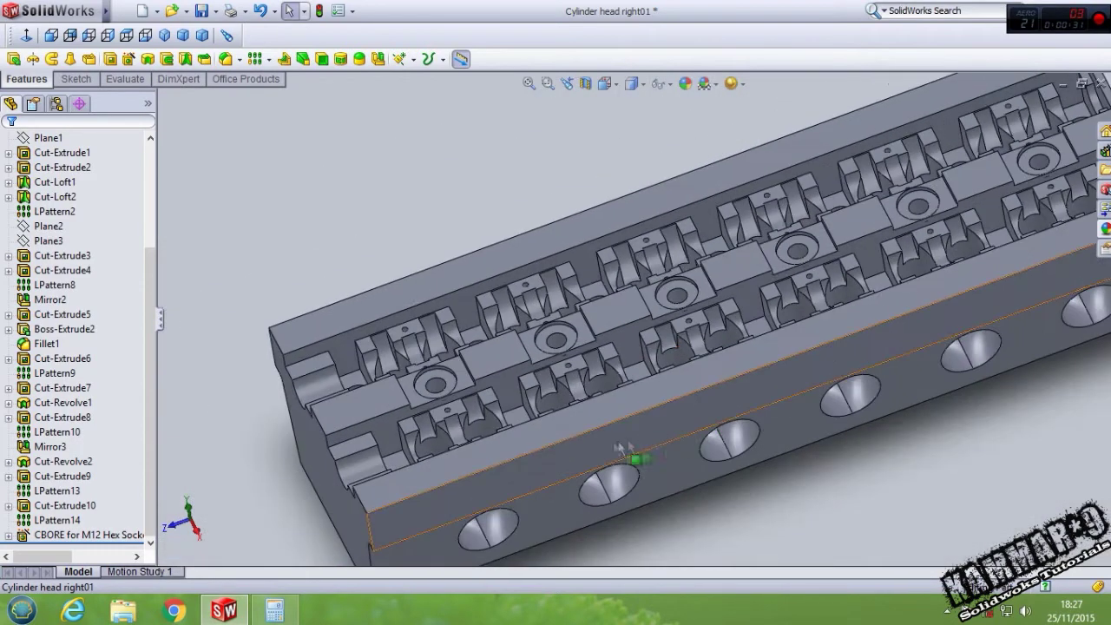
pyautogui.scroll(2, 611, 366)
pyautogui.scroll(2, 612, 366)
pyautogui.scroll(1, 611, 366)
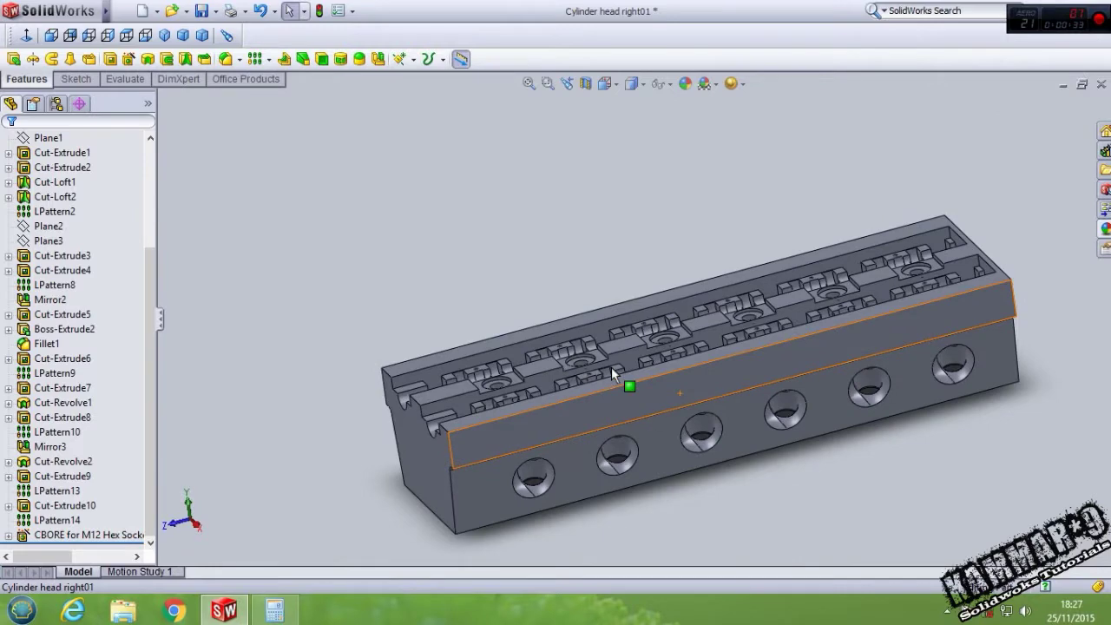
pyautogui.scroll(-2, 563, 438)
pyautogui.scroll(-2, 557, 483)
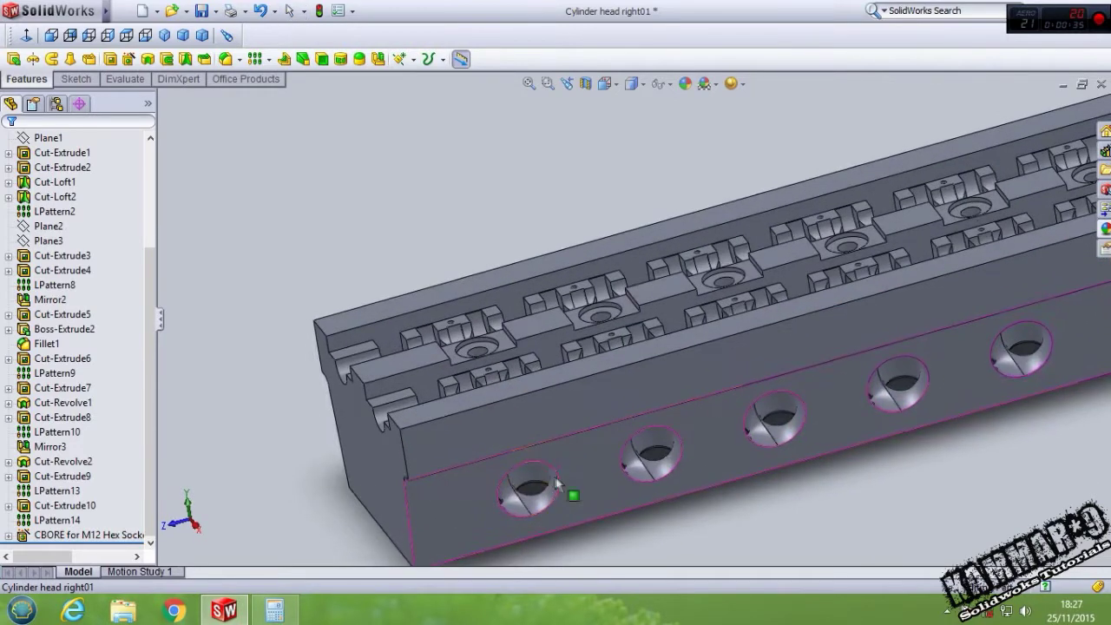
pyautogui.moveTo(478, 360)
pyautogui.mouseDown(button='middle')
pyautogui.moveTo(570, 458)
pyautogui.moveTo(543, 354)
pyautogui.moveTo(644, 528)
pyautogui.mouseUp(button='middle')
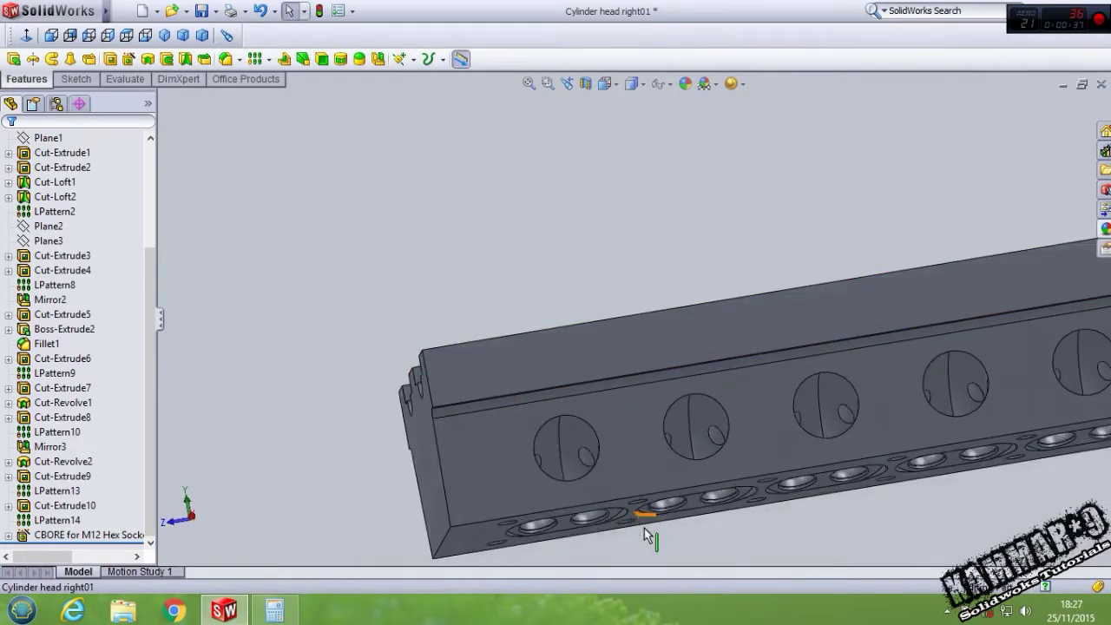
pyautogui.scroll(-1, 644, 528)
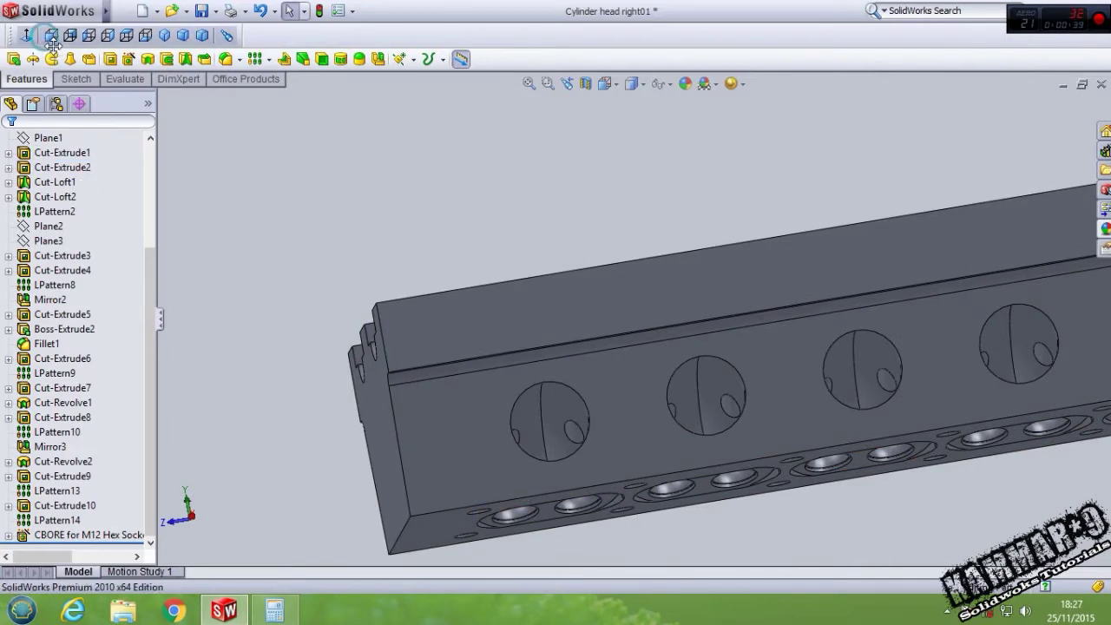
# Step: View the part from the front and left, then switch to Hidden Lines Visible display
pyautogui.click(52, 36)
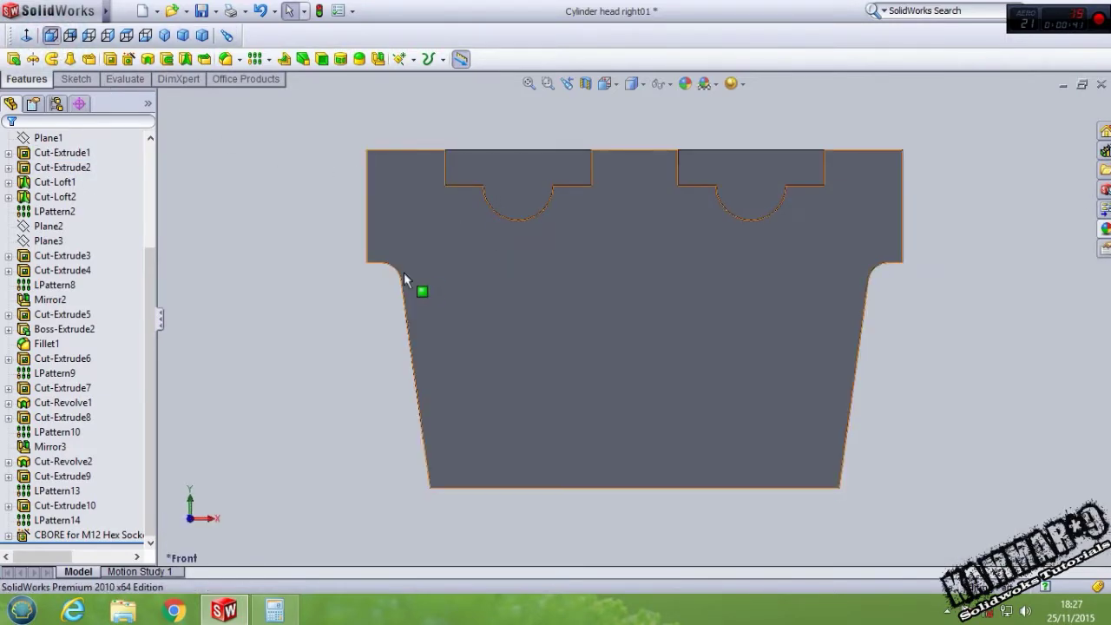
pyautogui.click(88, 36)
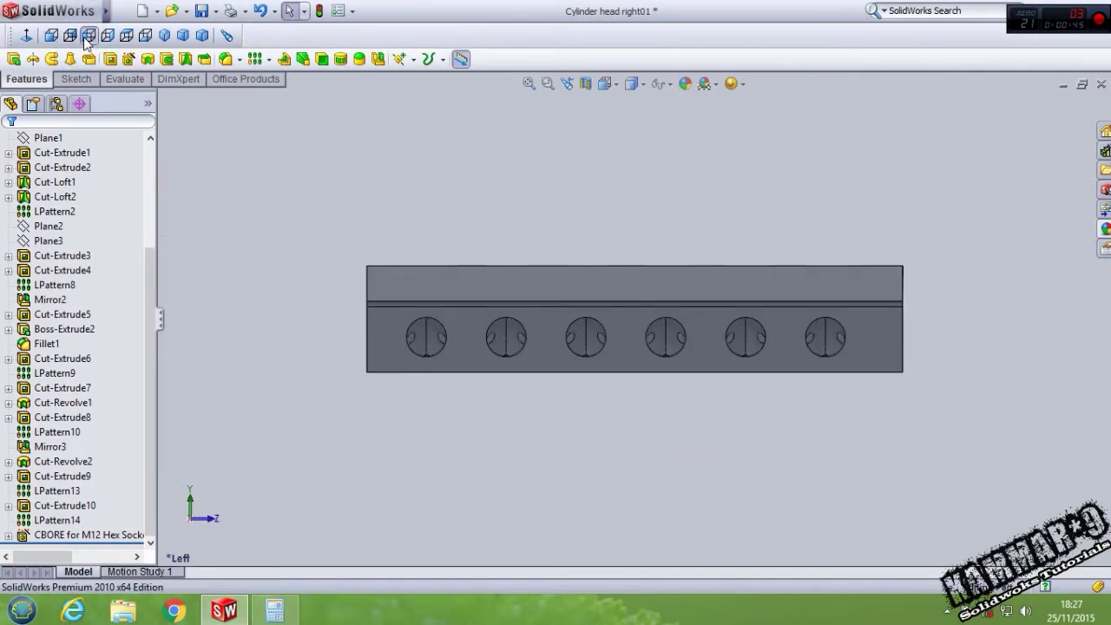
pyautogui.scroll(-2, 885, 295)
pyautogui.click(643, 83)
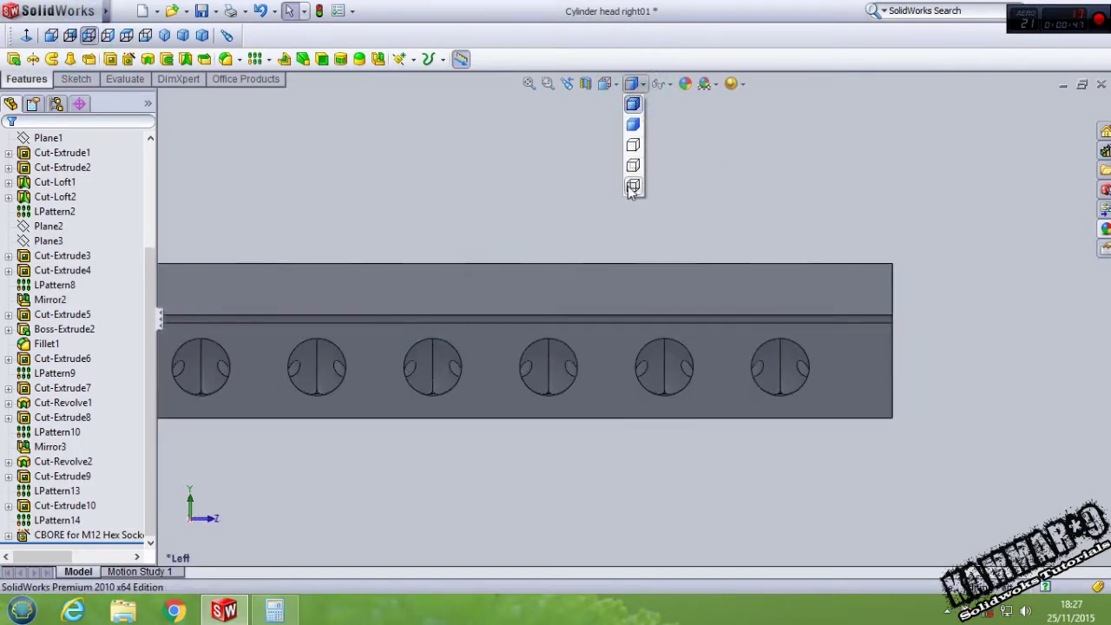
pyautogui.click(633, 187)
pyautogui.scroll(3, 781, 427)
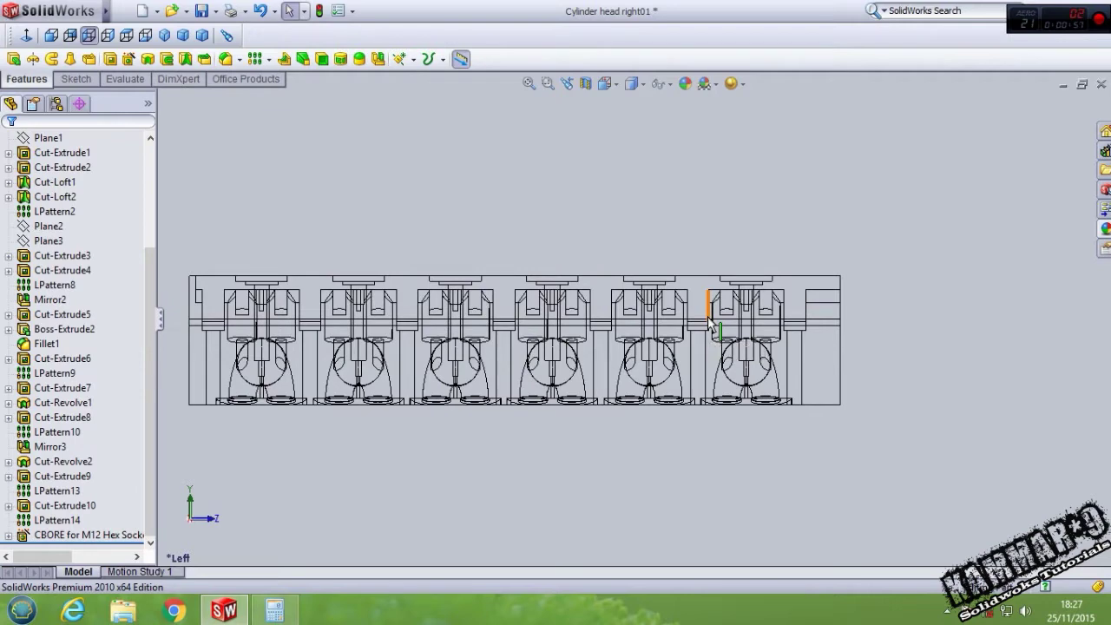
# Step: Select Plane2 in the feature tree and switch to the isometric view
pyautogui.keyDown('ctrl'); pyautogui.moveTo(458, 367); pyautogui.dragTo(505, 364, button='middle'); pyautogui.keyUp('ctrl')
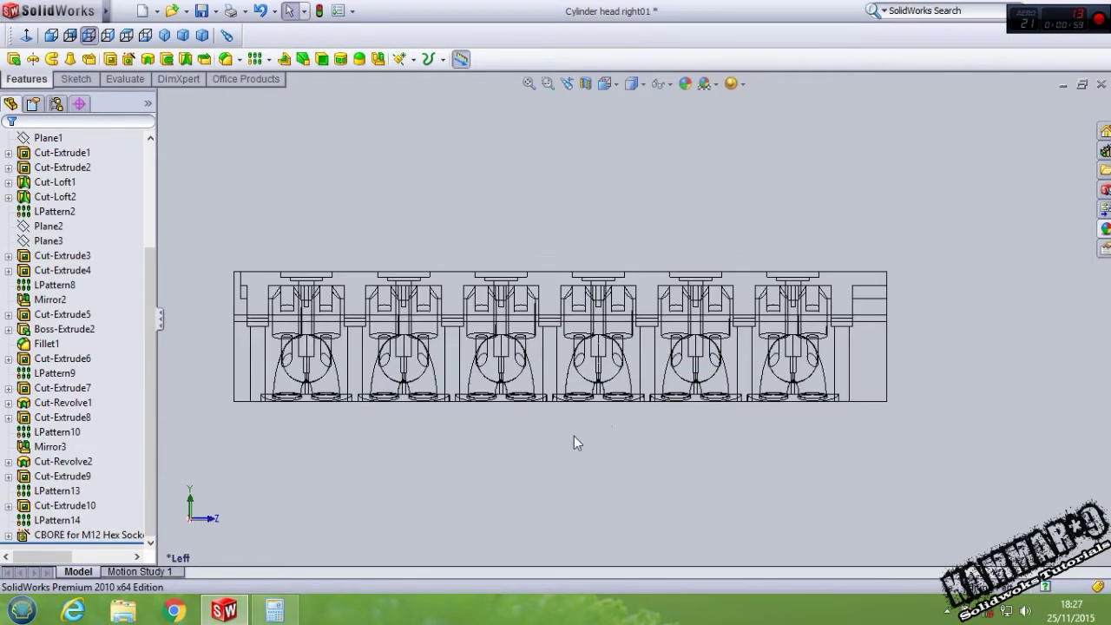
pyautogui.moveTo(149, 449)
pyautogui.moveTo(148, 450); pyautogui.dragTo(145, 282)
pyautogui.click(51, 359)
pyautogui.click(49, 372)
pyautogui.hotkey('ctrl', '7')
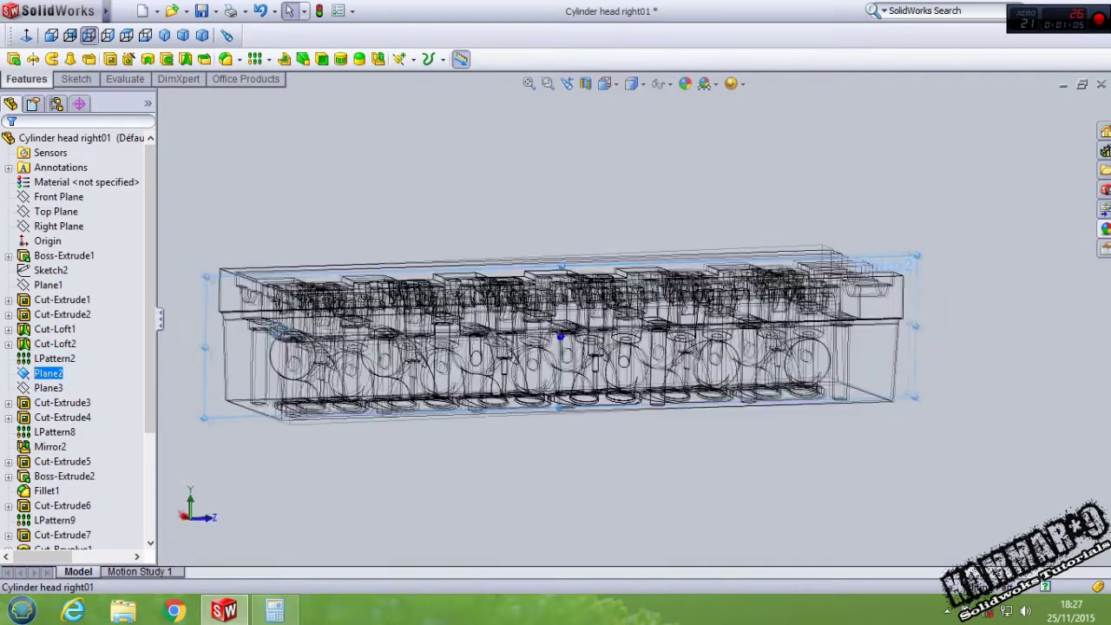
# Step: Start a new sketch on Plane2, shade it with edges, and view it normal to the plane
pyautogui.click(41, 373)
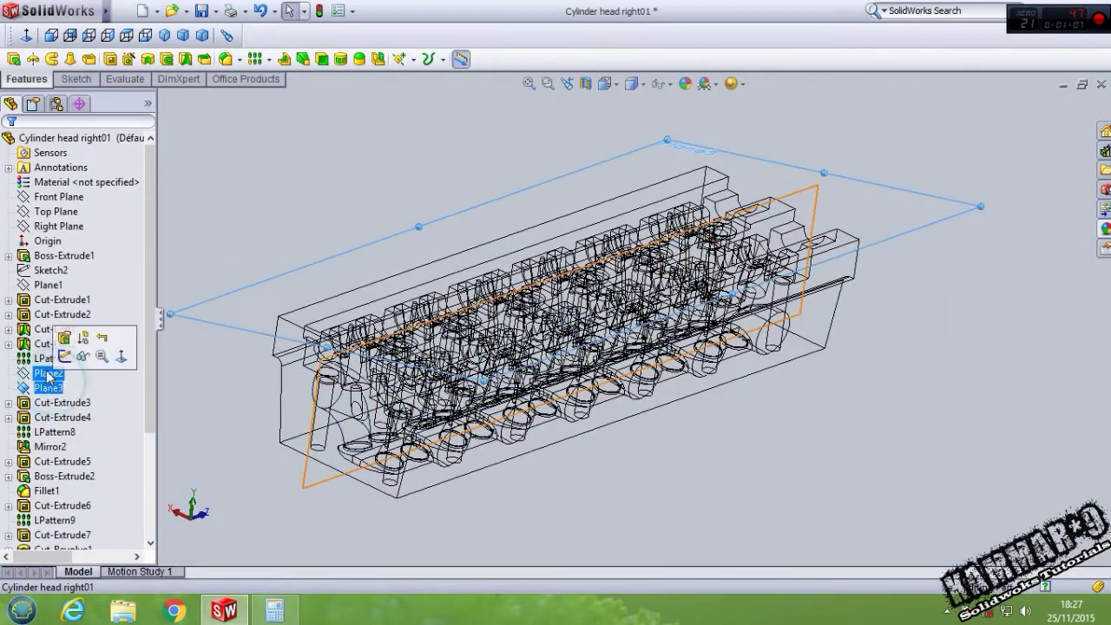
pyautogui.click(57, 343)
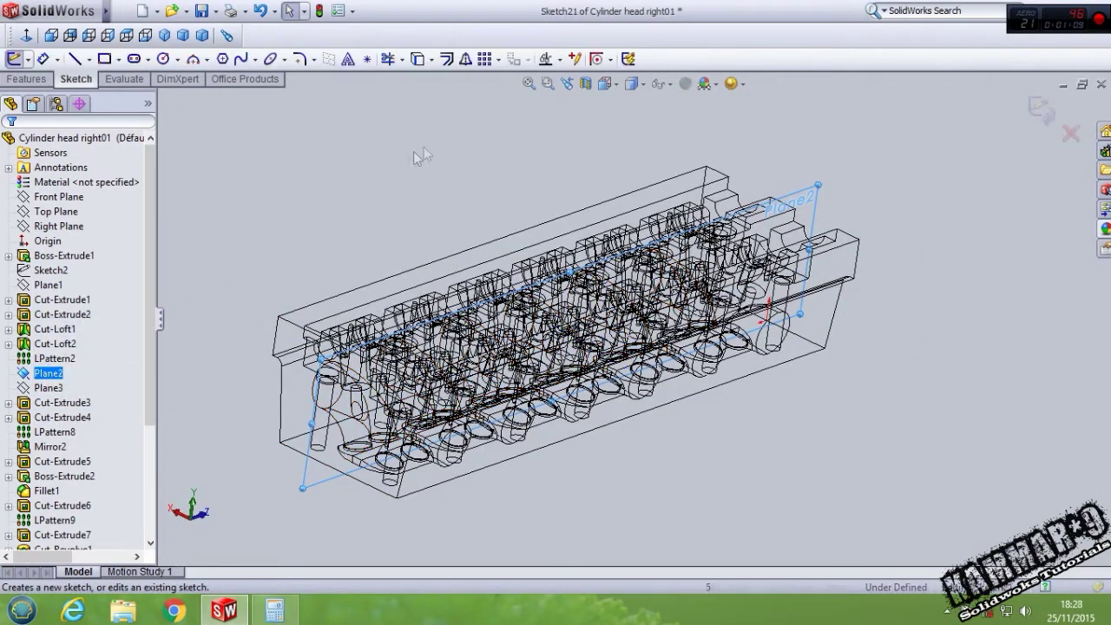
pyautogui.click(631, 84)
pyautogui.click(634, 186)
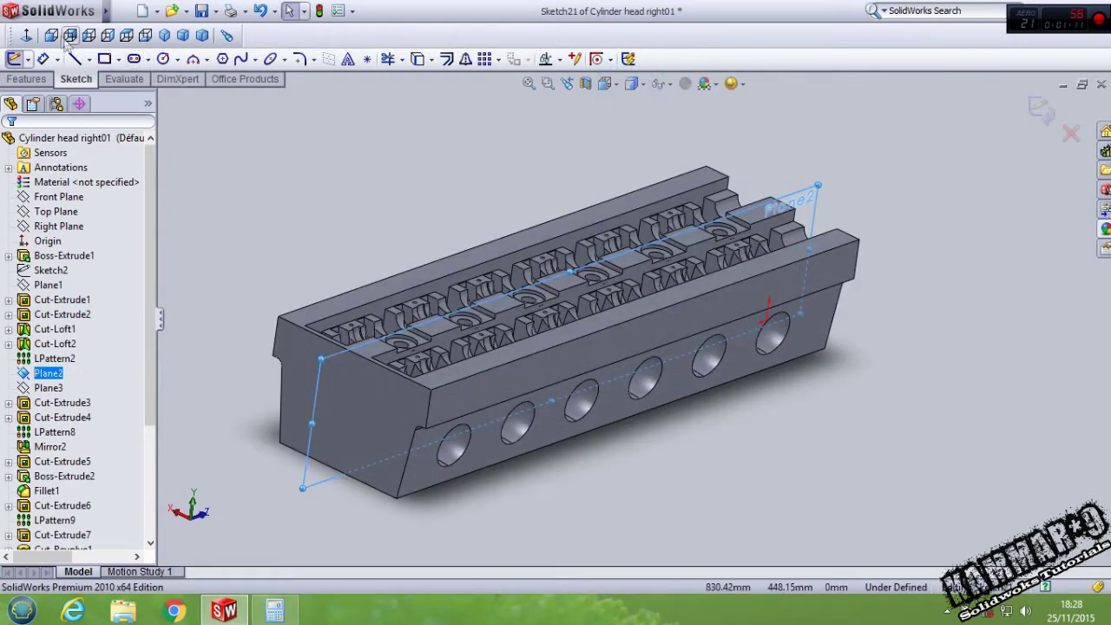
pyautogui.click(52, 36)
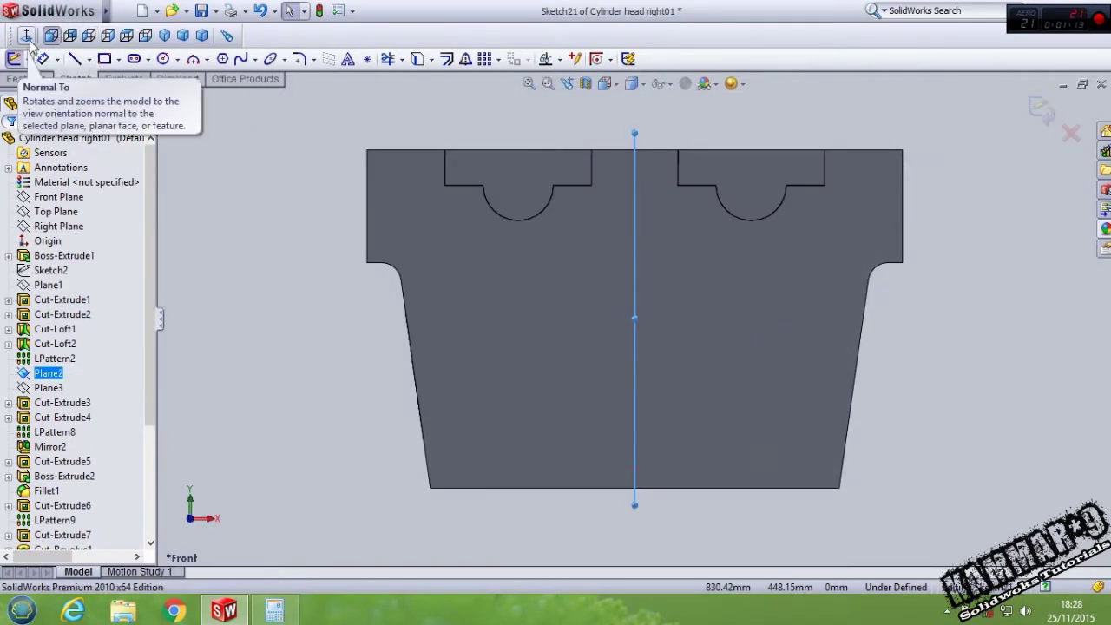
pyautogui.click(27, 36)
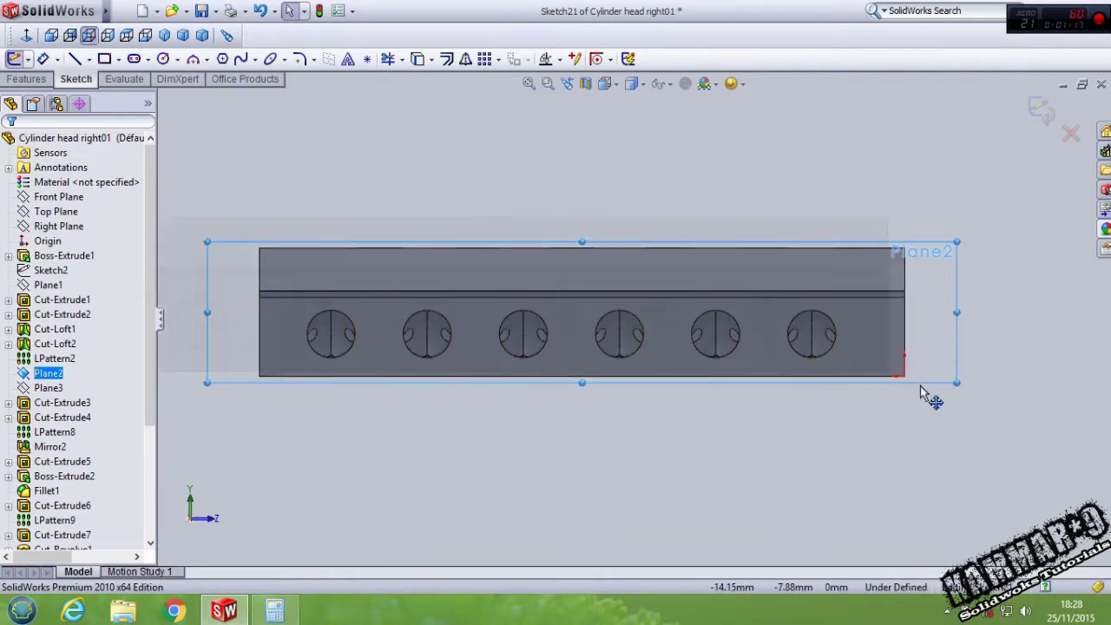
# Step: Zoom in, switch the display to wireframe, and start the Line tool
pyautogui.scroll(-2, 894, 391)
pyautogui.scroll(-2, 855, 364)
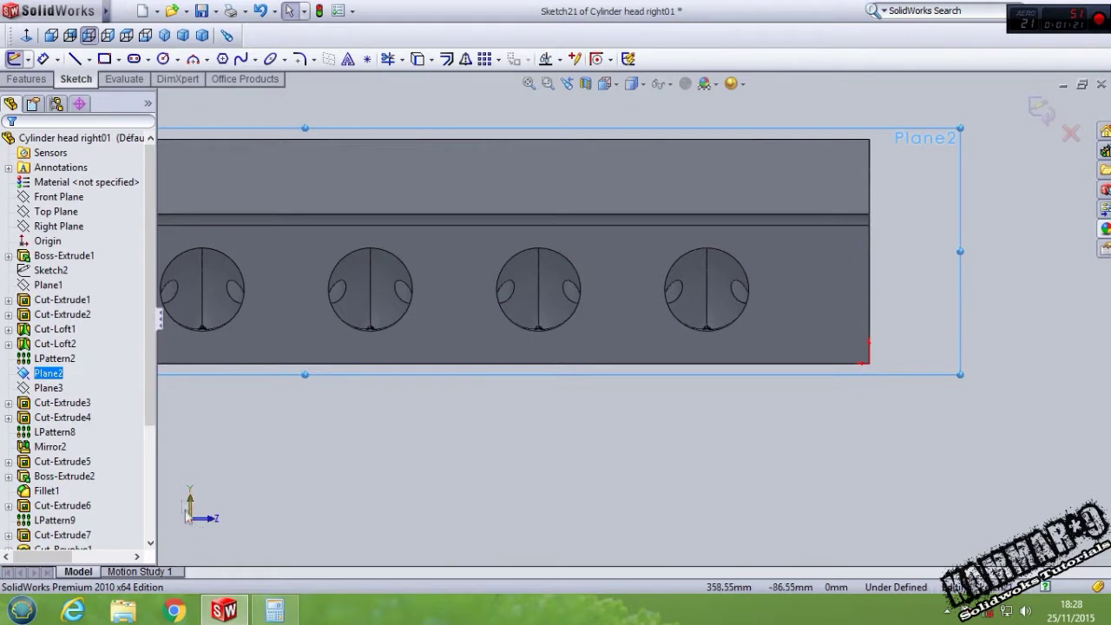
pyautogui.scroll(1, 626, 434)
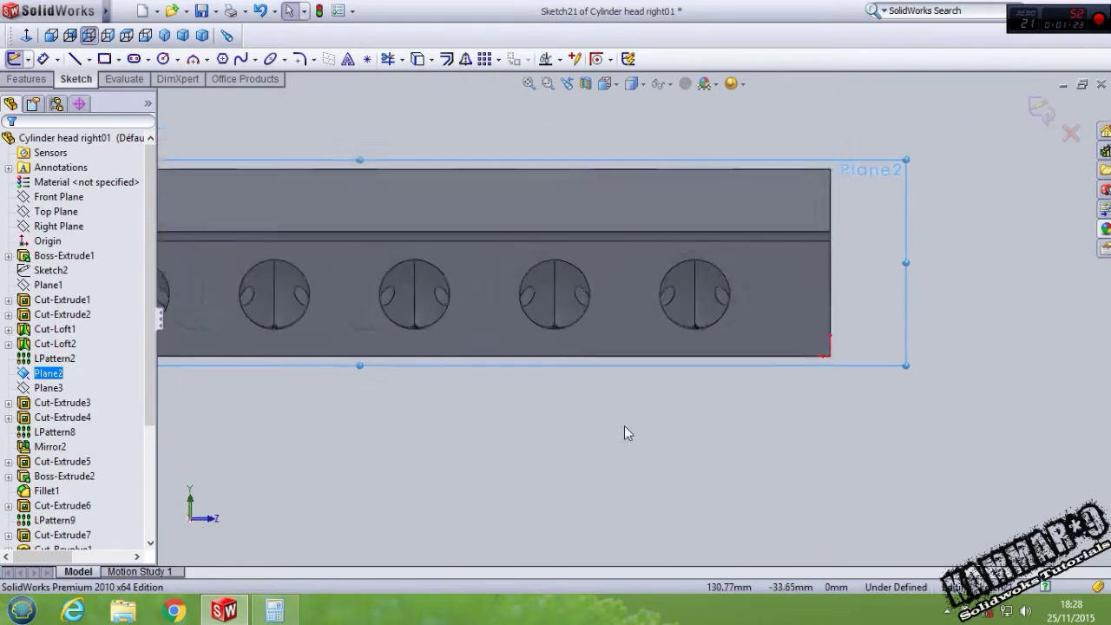
pyautogui.scroll(-1, 650, 251)
pyautogui.scroll(-1, 648, 255)
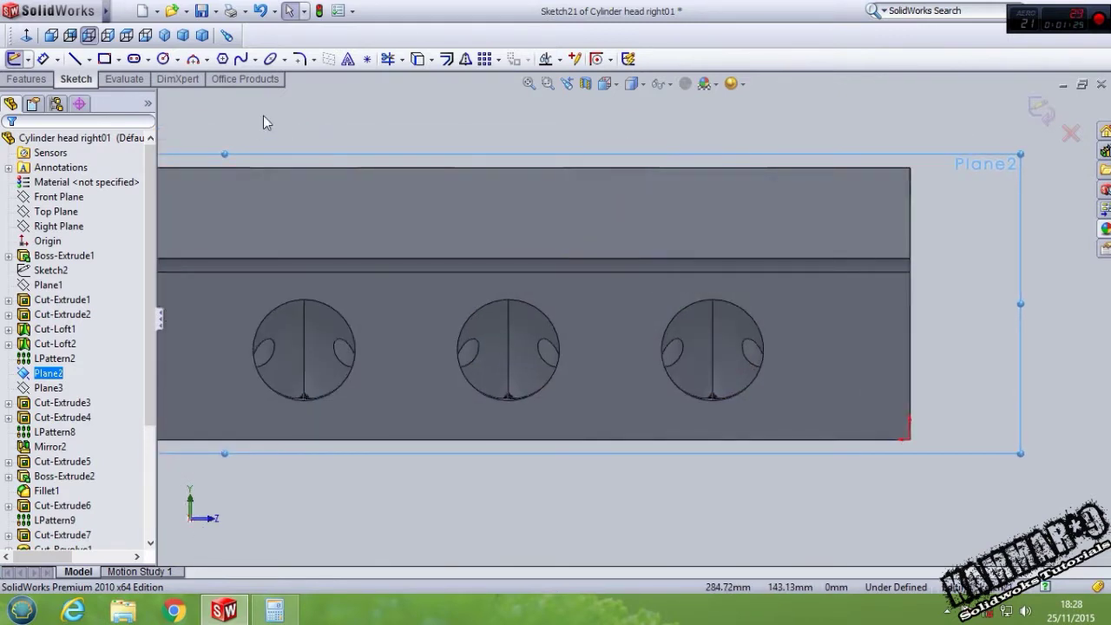
pyautogui.click(632, 83)
pyautogui.click(635, 191)
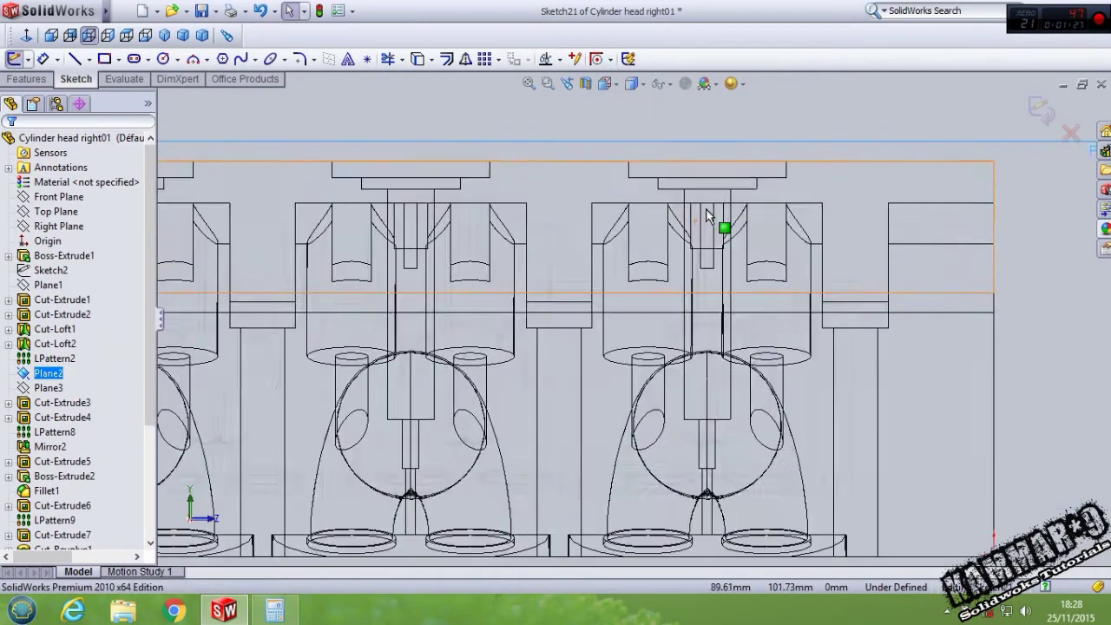
pyautogui.scroll(1, 719, 295)
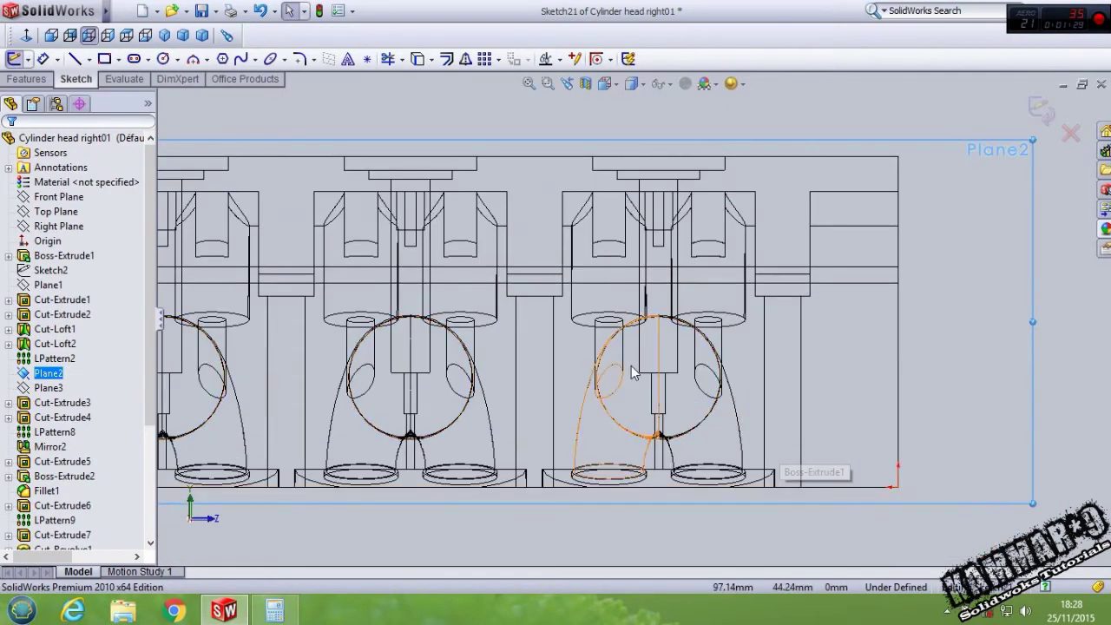
pyautogui.click(77, 60)
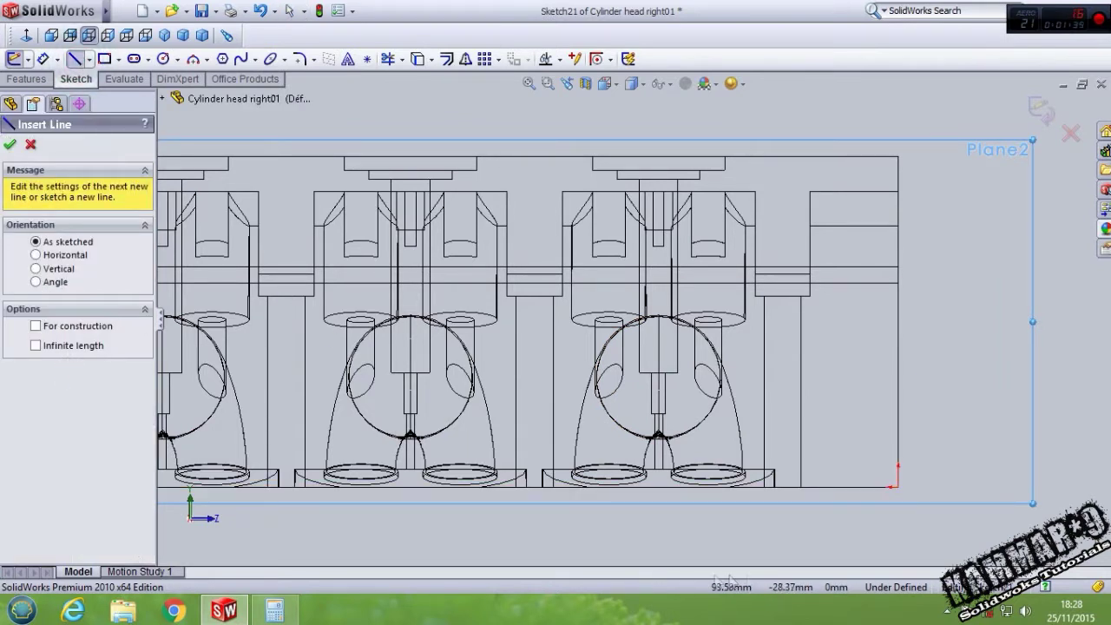
# Step: Draw a slanted line from the block edge up across the port
pyautogui.click(651, 487)
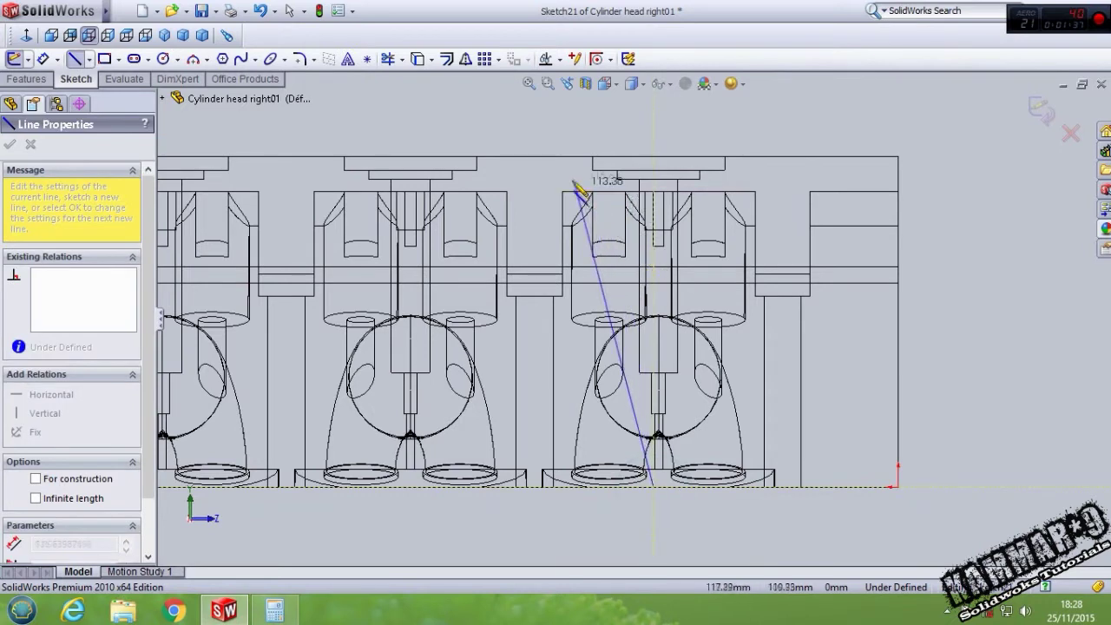
pyautogui.click(547, 136)
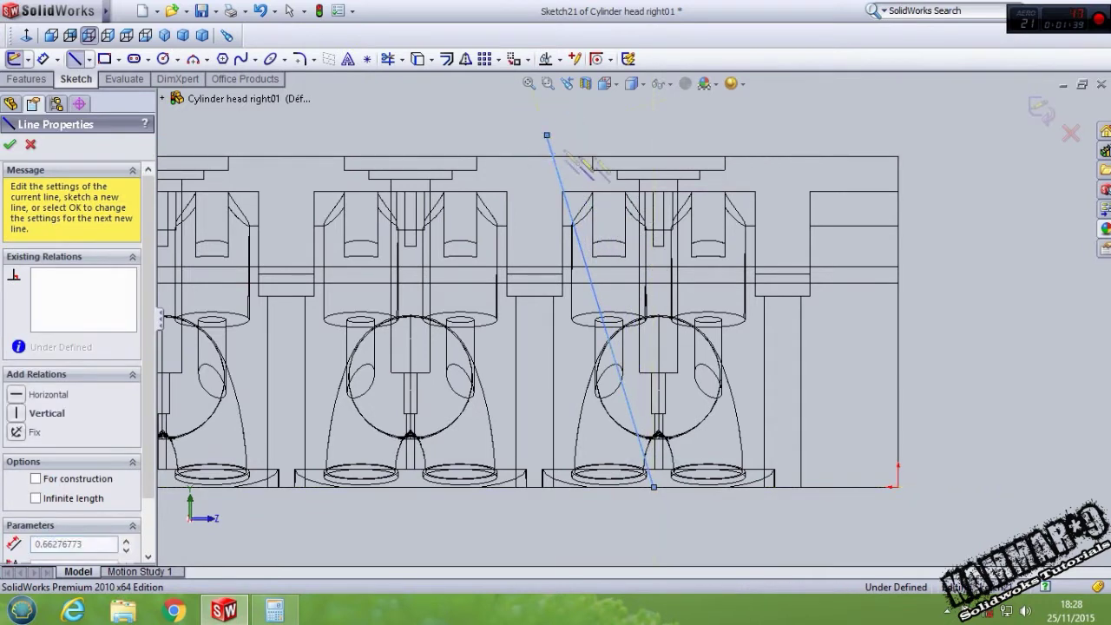
pyautogui.press('Escape')
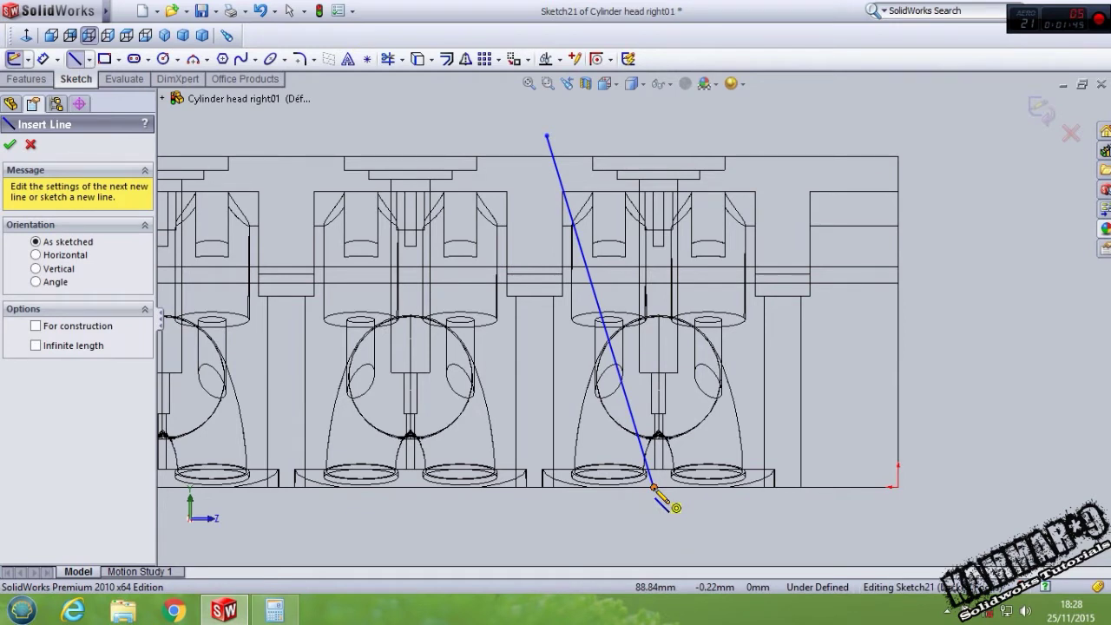
# Step: Draw a vertical line up from the slanted line's bottom end and make it a construction centerline
pyautogui.click(654, 487)
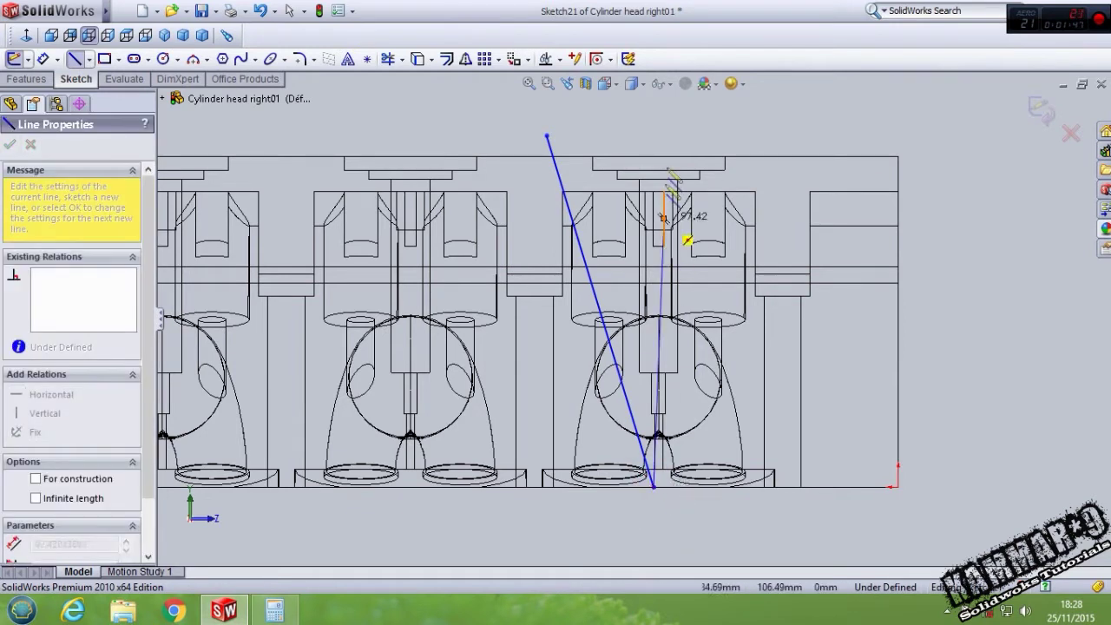
pyautogui.click(654, 102)
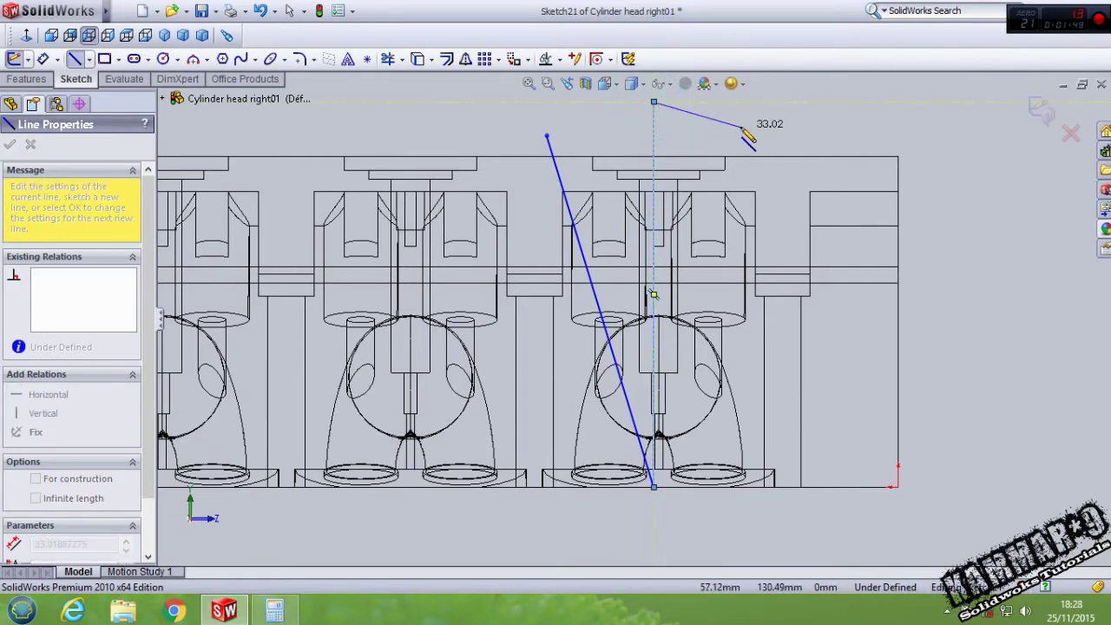
pyautogui.press('Escape')
pyautogui.press('Escape')
pyautogui.click(654, 136)
pyautogui.click(765, 83)
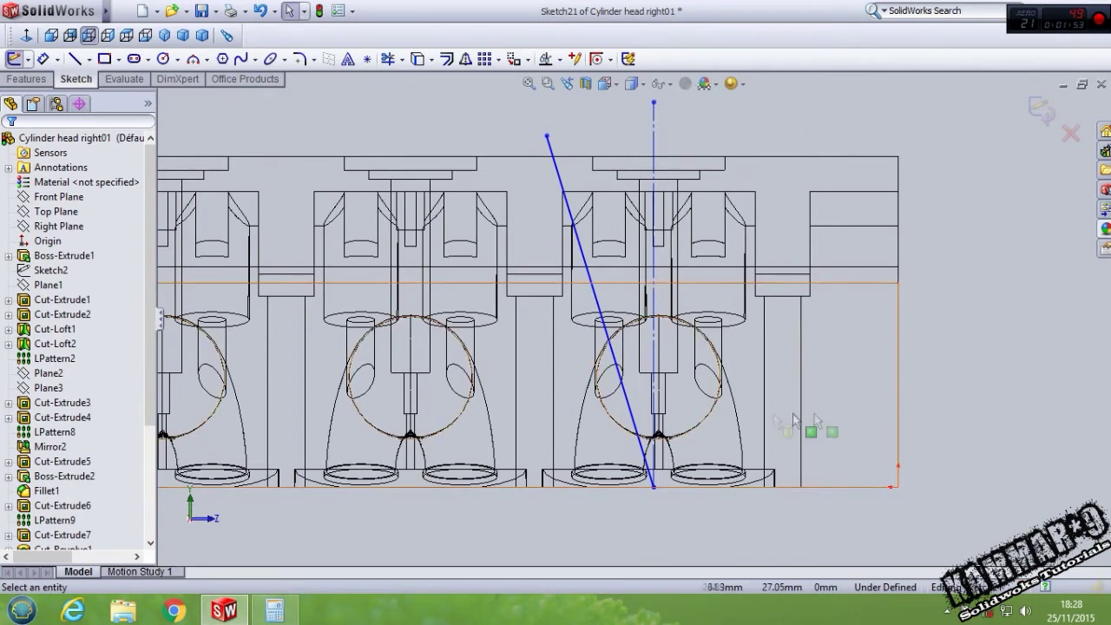
pyautogui.scroll(-2, 706, 422)
# Step: Dimension the centerline 5 mm from the nearby vertical edge
pyautogui.moveTo(1038, 458); pyautogui.dragTo(1038, 434, button='right')
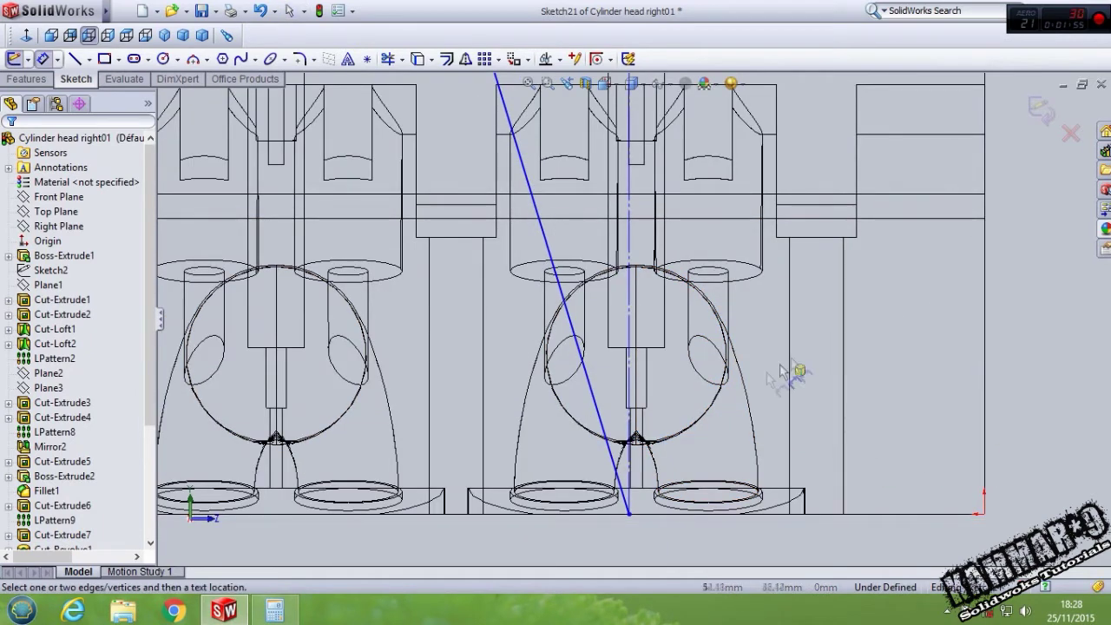
pyautogui.click(629, 407)
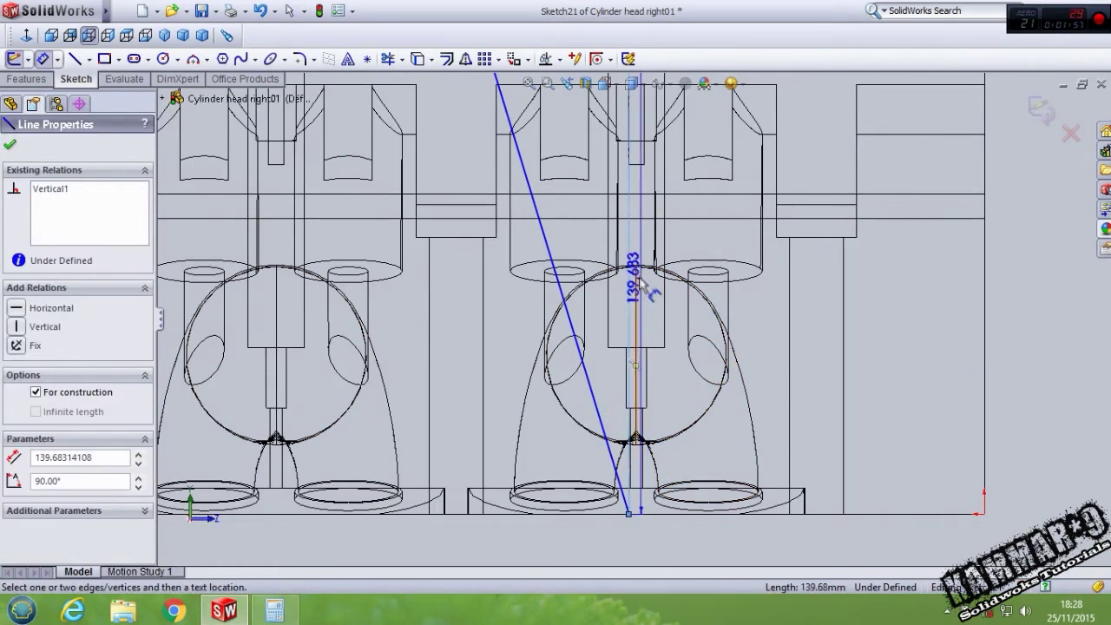
pyautogui.click(636, 365)
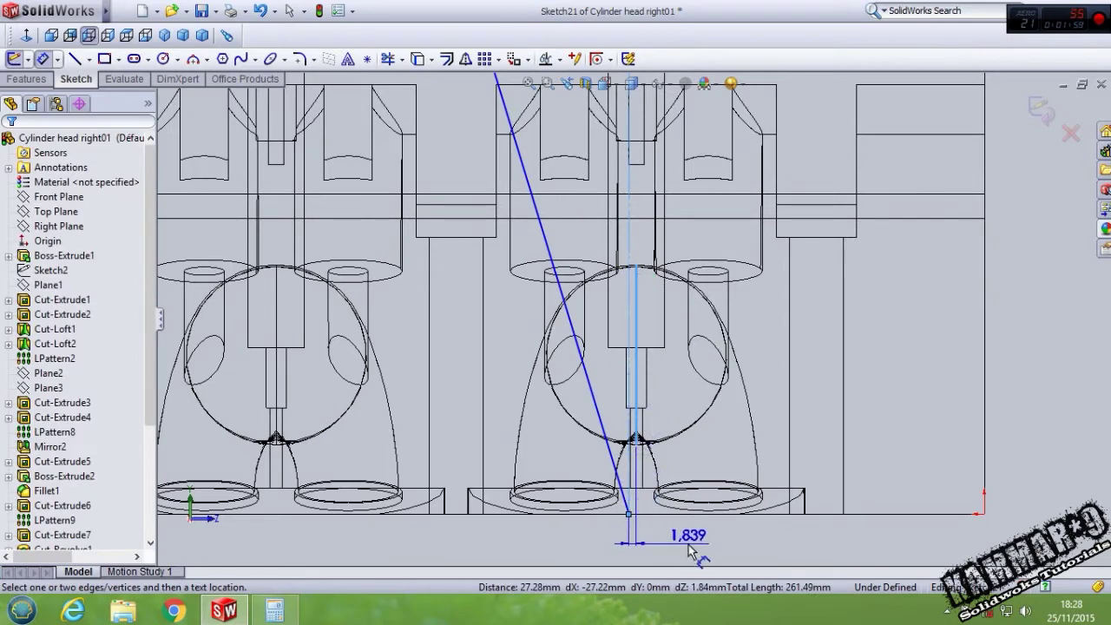
pyautogui.click(692, 551)
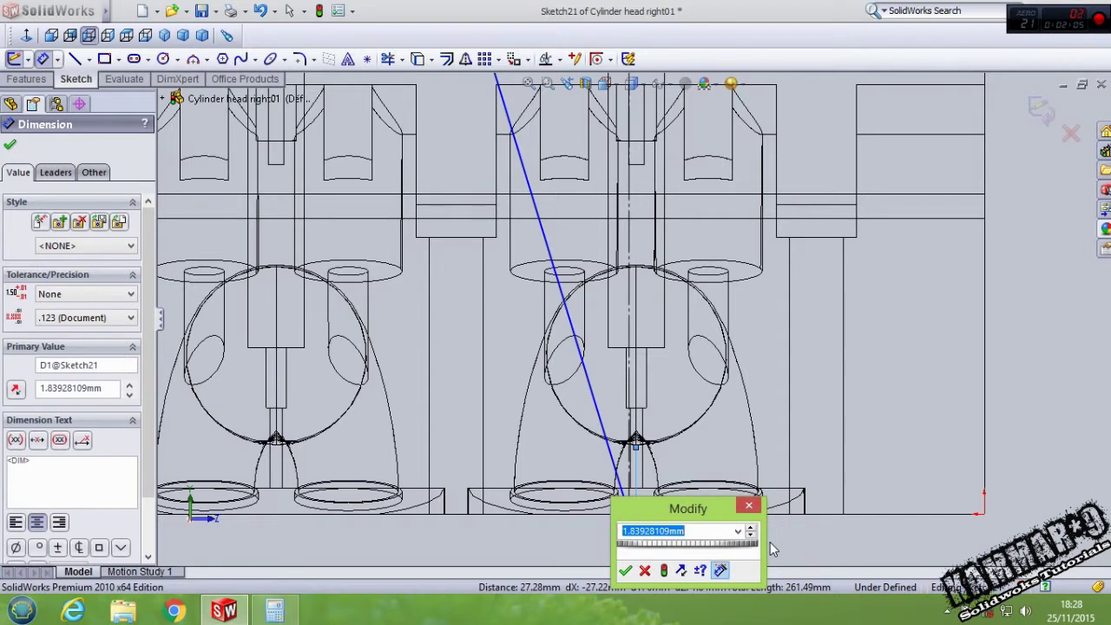
pyautogui.write('5')
pyautogui.press('Return')
pyautogui.scroll(3, 808, 451)
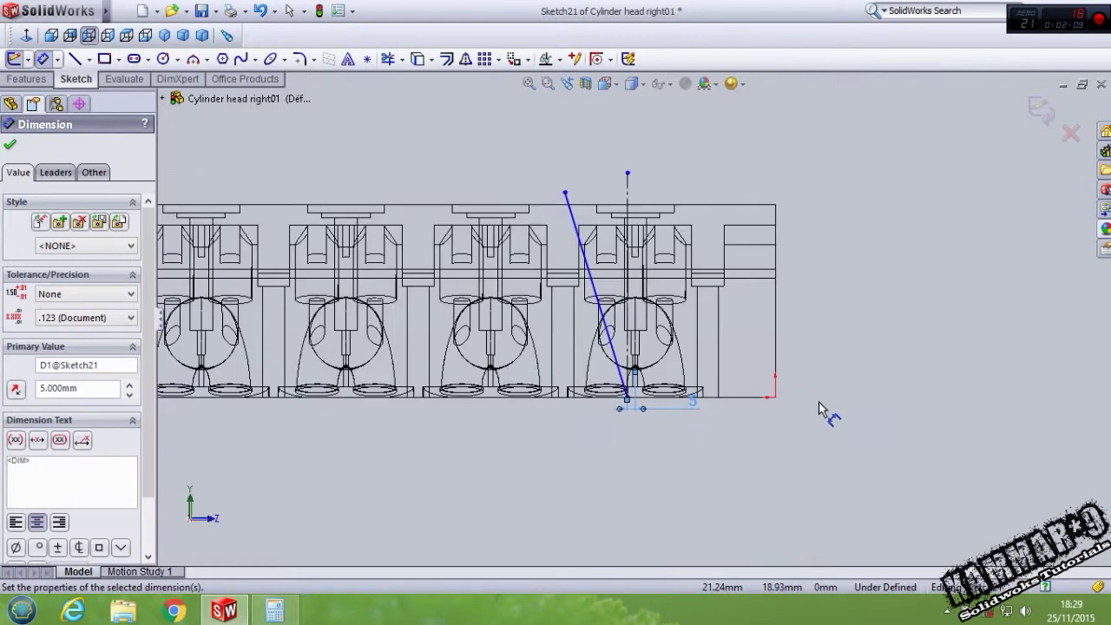
pyautogui.scroll(-1, 634, 259)
# Step: Set the angle between the slanted line and the centerline to 15°
pyautogui.click(566, 296)
pyautogui.click(621, 209)
pyautogui.click(576, 129)
pyautogui.click(575, 128)
pyautogui.write('15')
pyautogui.press('Return')
pyautogui.press('Escape')
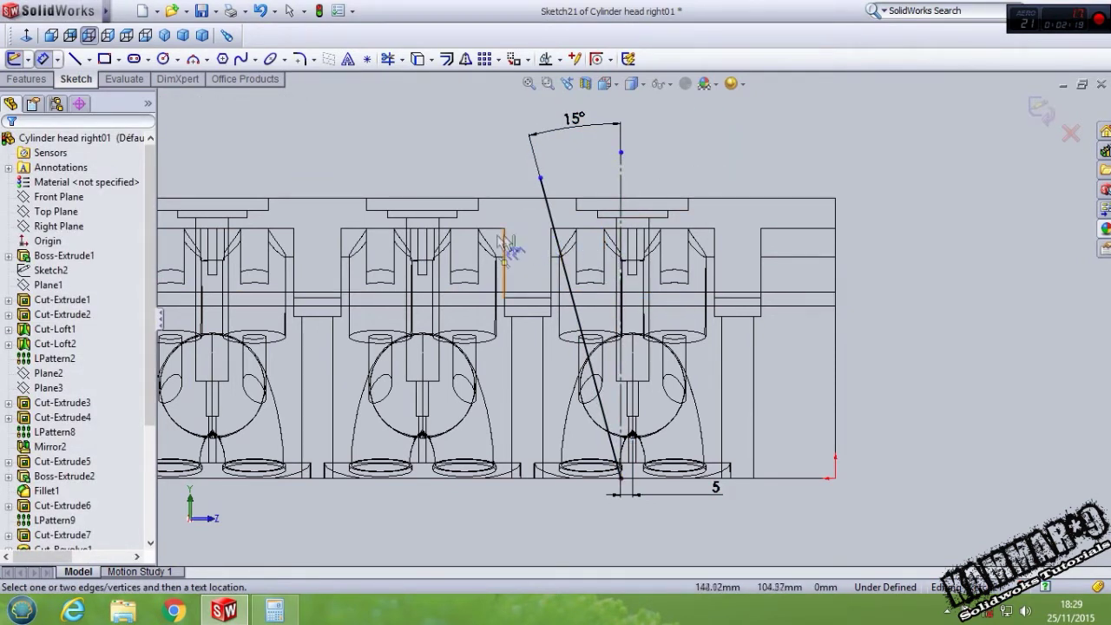
pyautogui.click(77, 61)
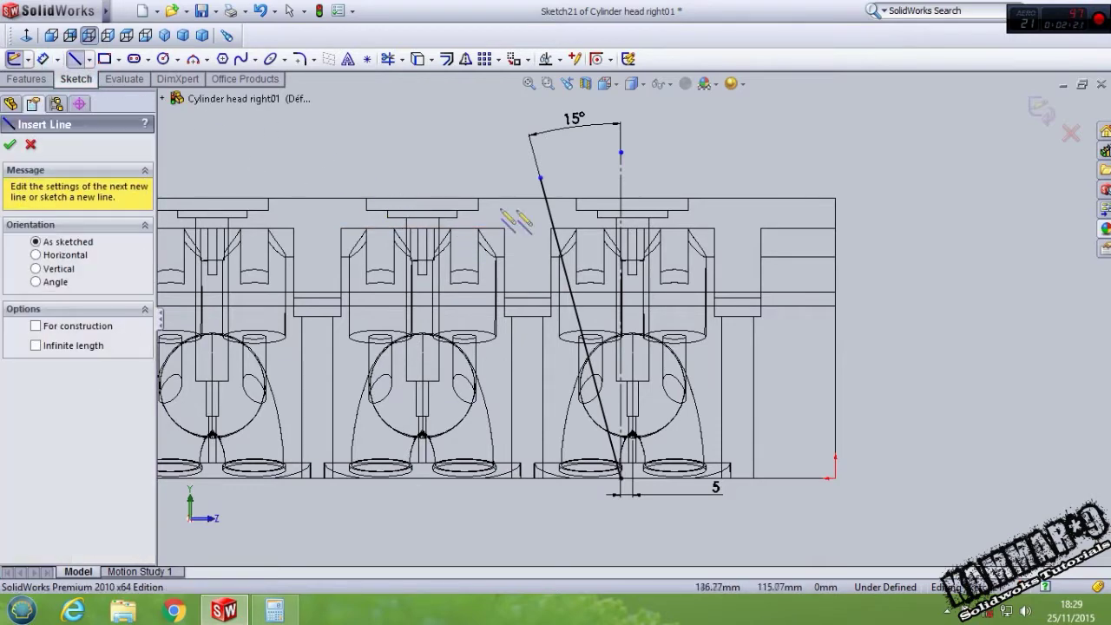
# Step: Draw a five-segment stepped line chain from the 15° line's top end down toward the port
pyautogui.scroll(-3, 563, 201)
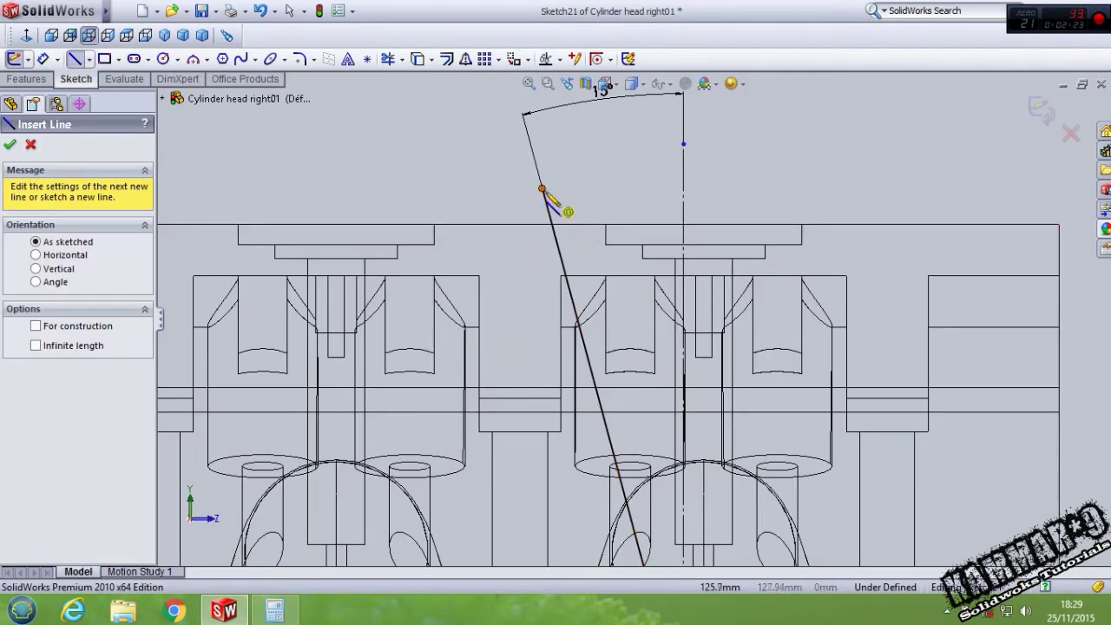
pyautogui.click(542, 188)
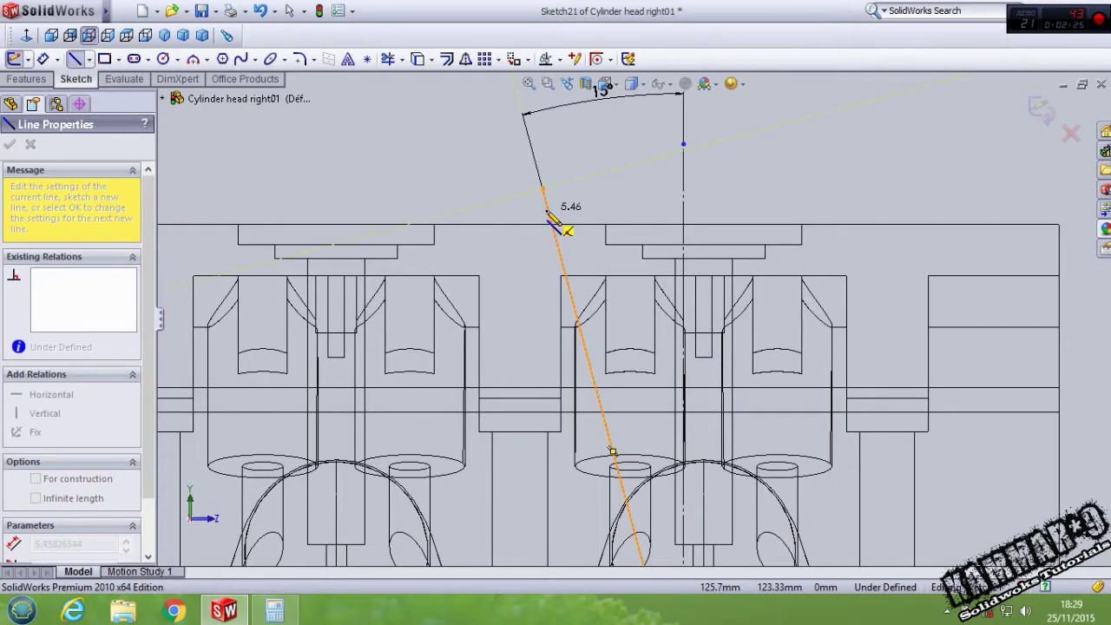
pyautogui.click(504, 199)
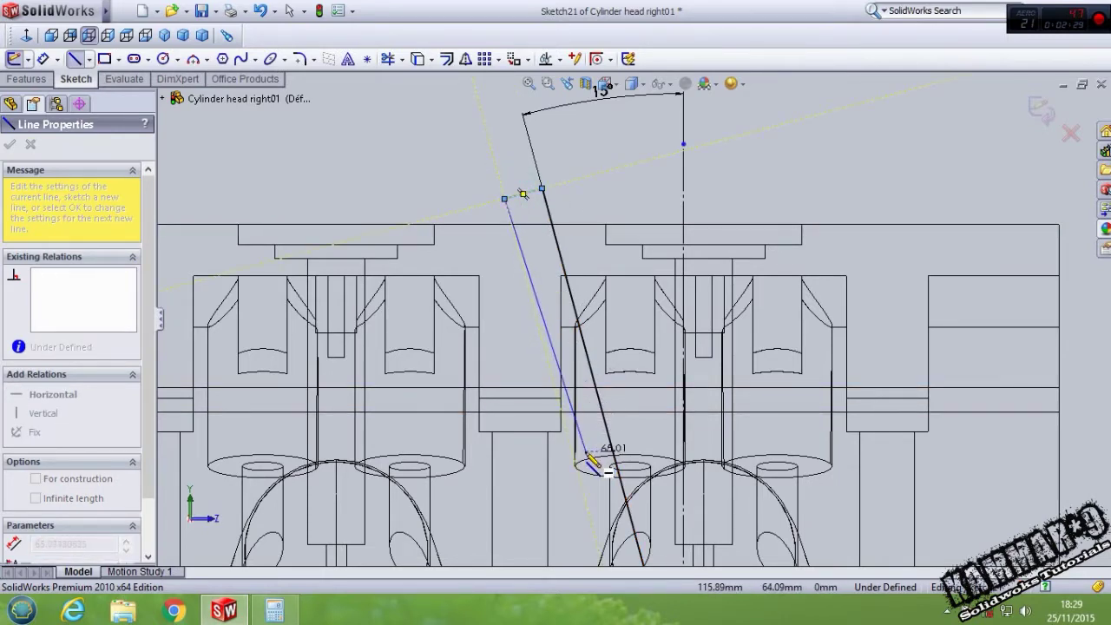
pyautogui.scroll(-2, 592, 462)
pyautogui.click(586, 490)
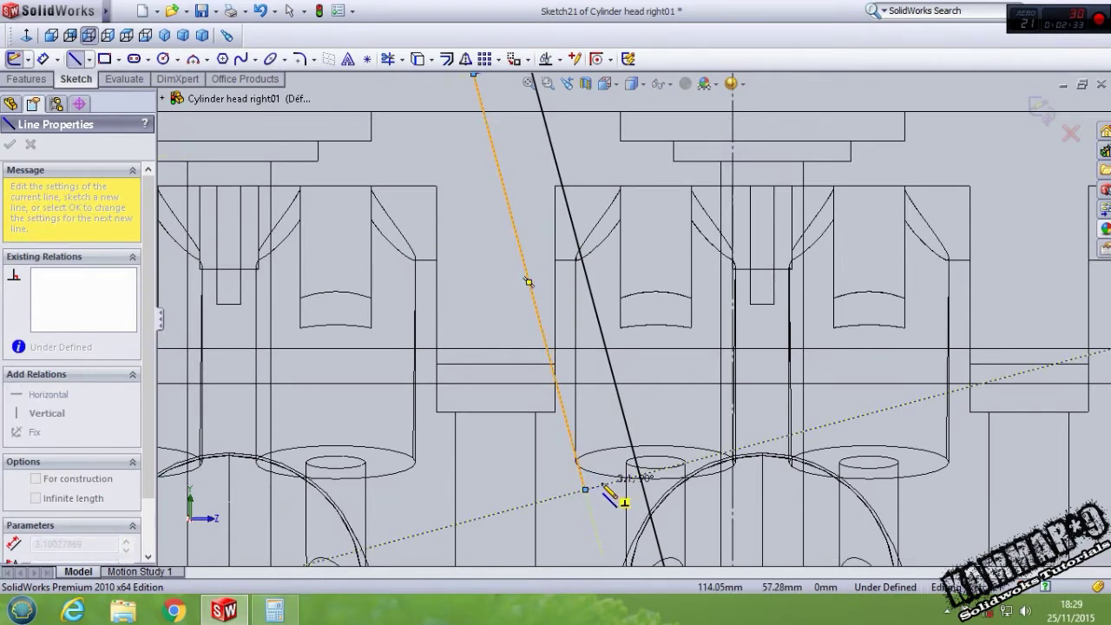
pyautogui.scroll(2, 624, 502)
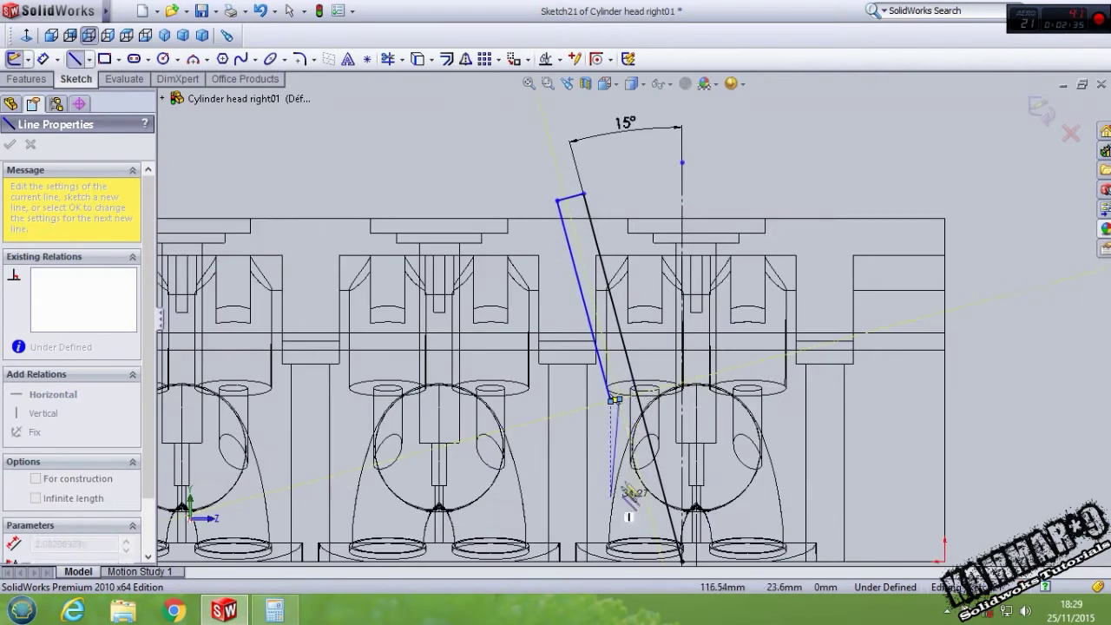
pyautogui.scroll(-2, 647, 487)
pyautogui.click(659, 471)
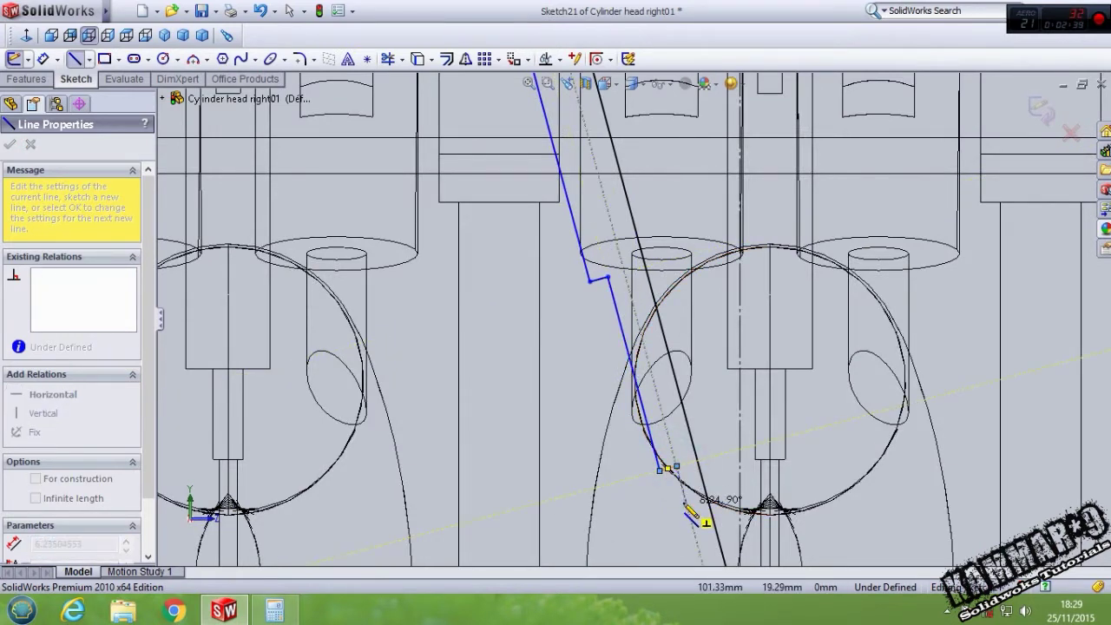
pyautogui.scroll(2, 686, 507)
pyautogui.scroll(-1, 700, 491)
pyautogui.scroll(-2, 677, 434)
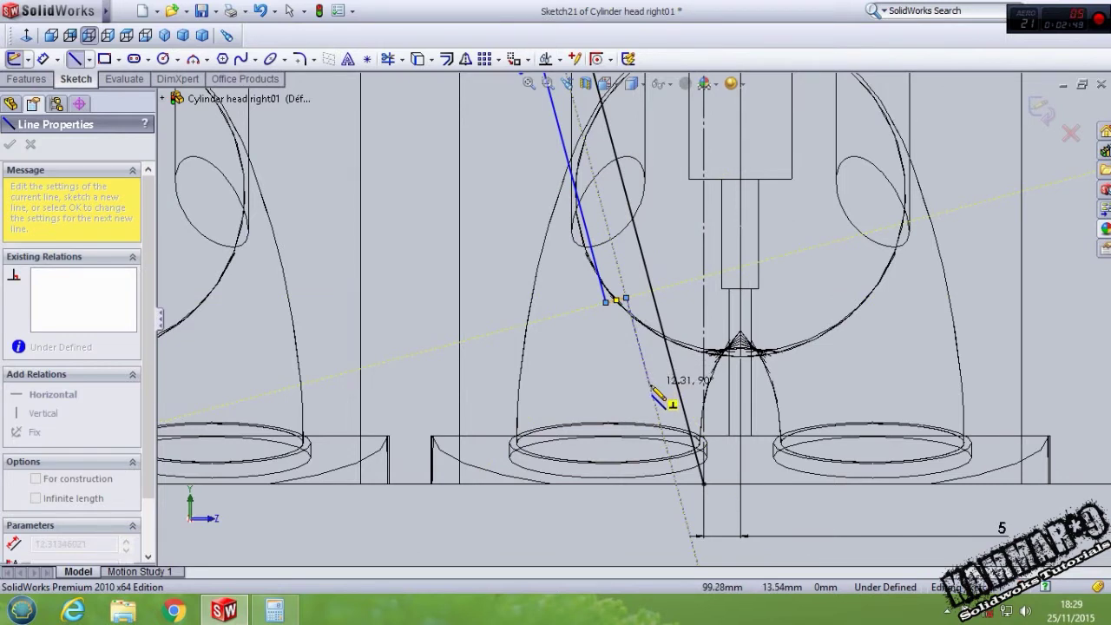
pyautogui.click(649, 385)
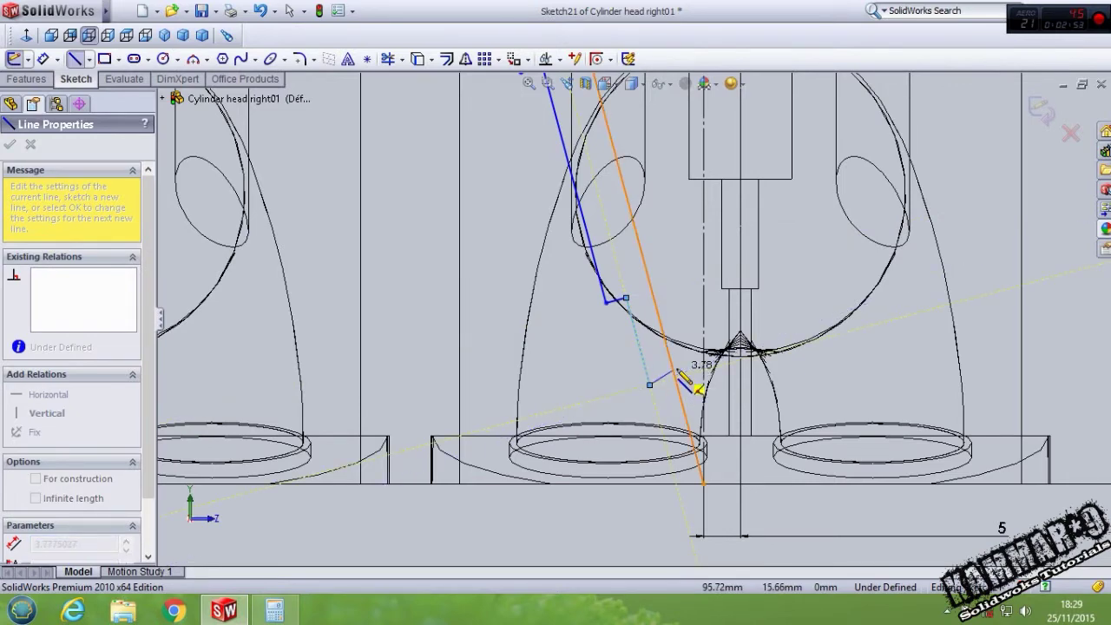
pyautogui.scroll(-3, 681, 382)
pyautogui.click(666, 366)
pyautogui.press('Escape')
pyautogui.scroll(3, 681, 391)
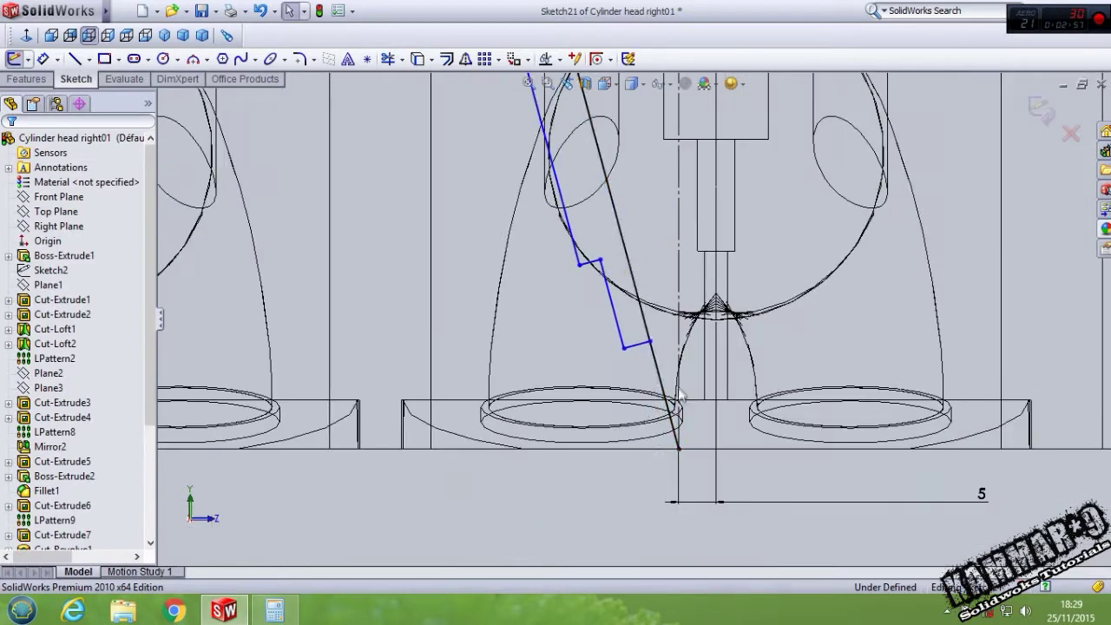
# Step: Dimension the long outline segment at 15 mm and the short segment at 1.5 mm
pyautogui.moveTo(606, 495); pyautogui.dragTo(605, 390, button='right')
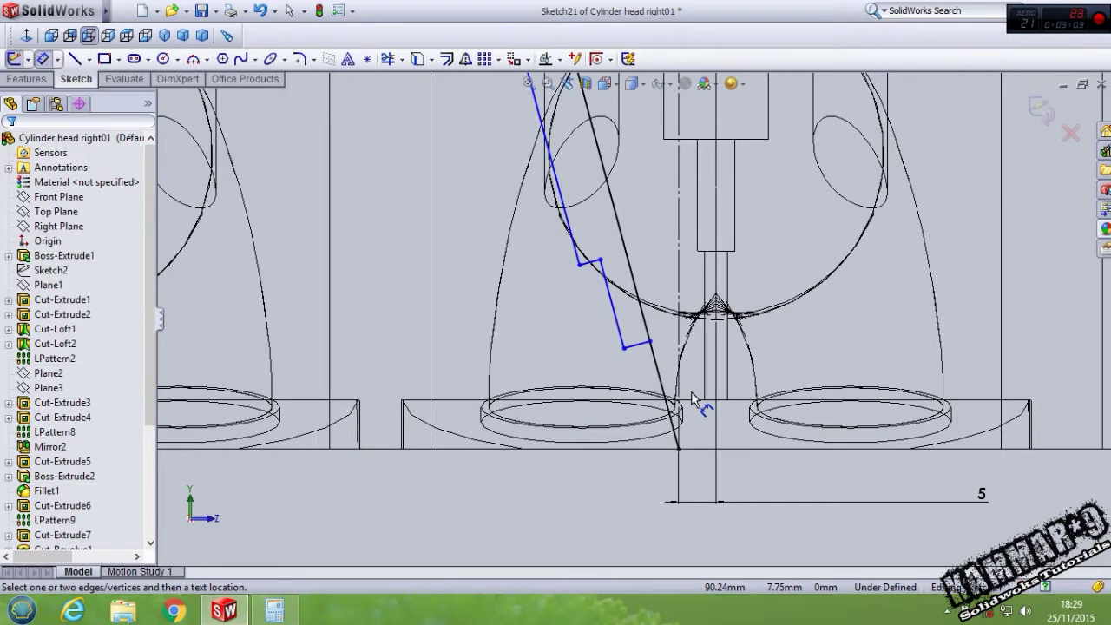
pyautogui.click(612, 304)
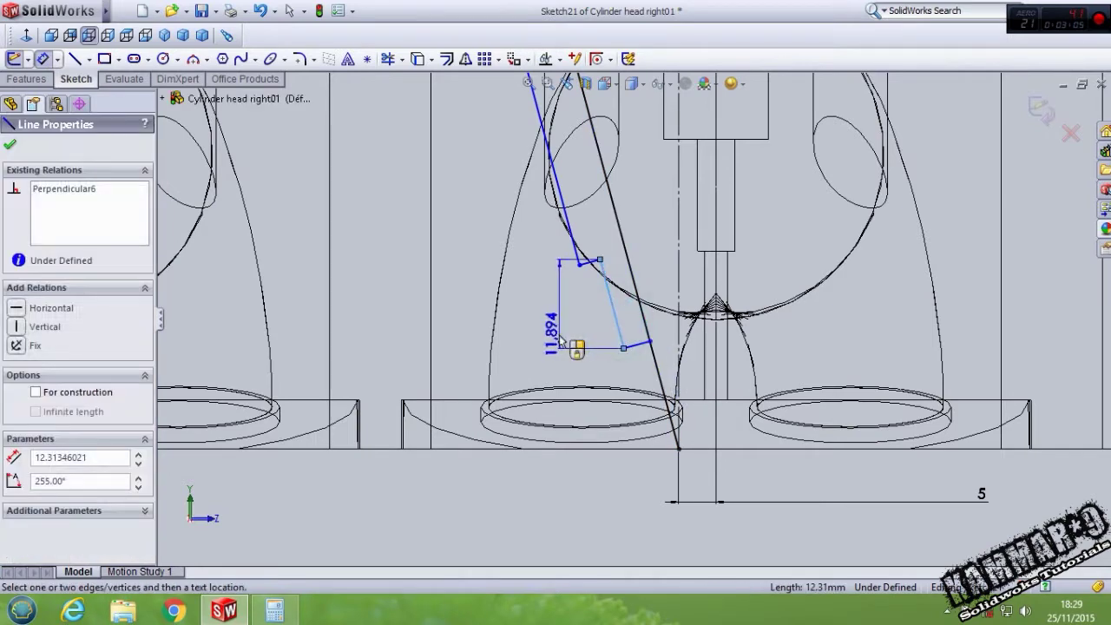
pyautogui.click(606, 334)
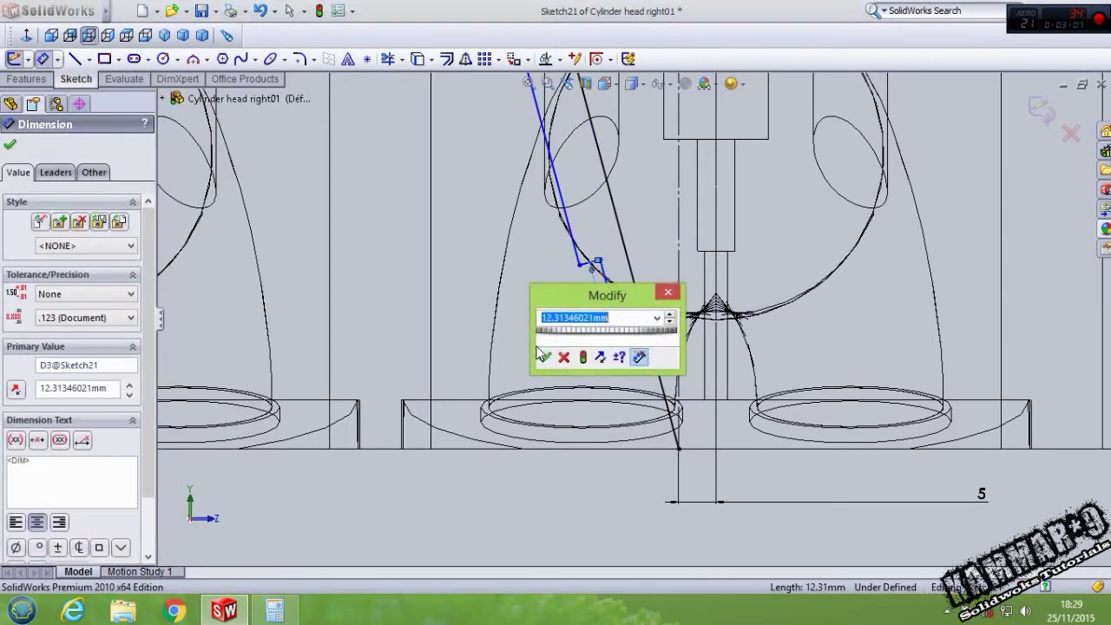
pyautogui.click(540, 356)
pyautogui.scroll(-2, 630, 315)
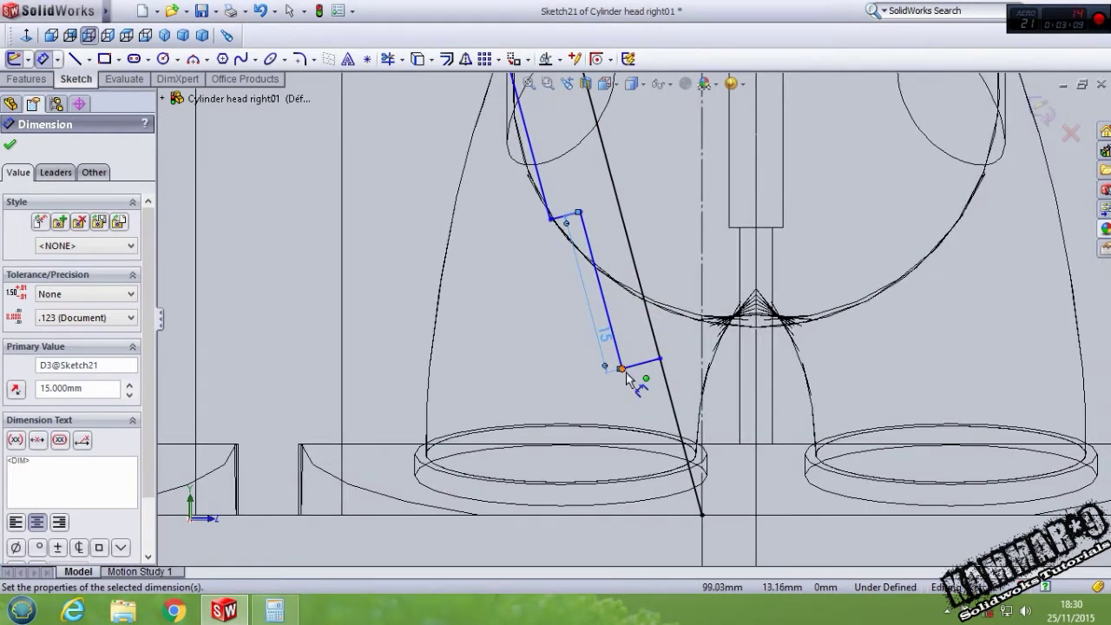
pyautogui.click(638, 371)
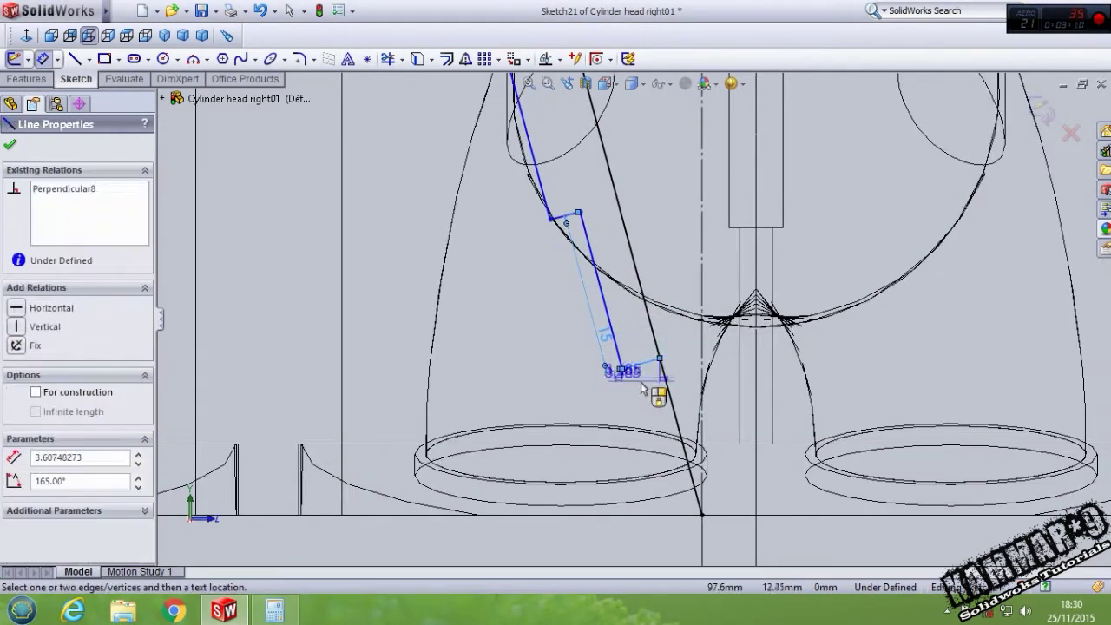
pyautogui.click(693, 360)
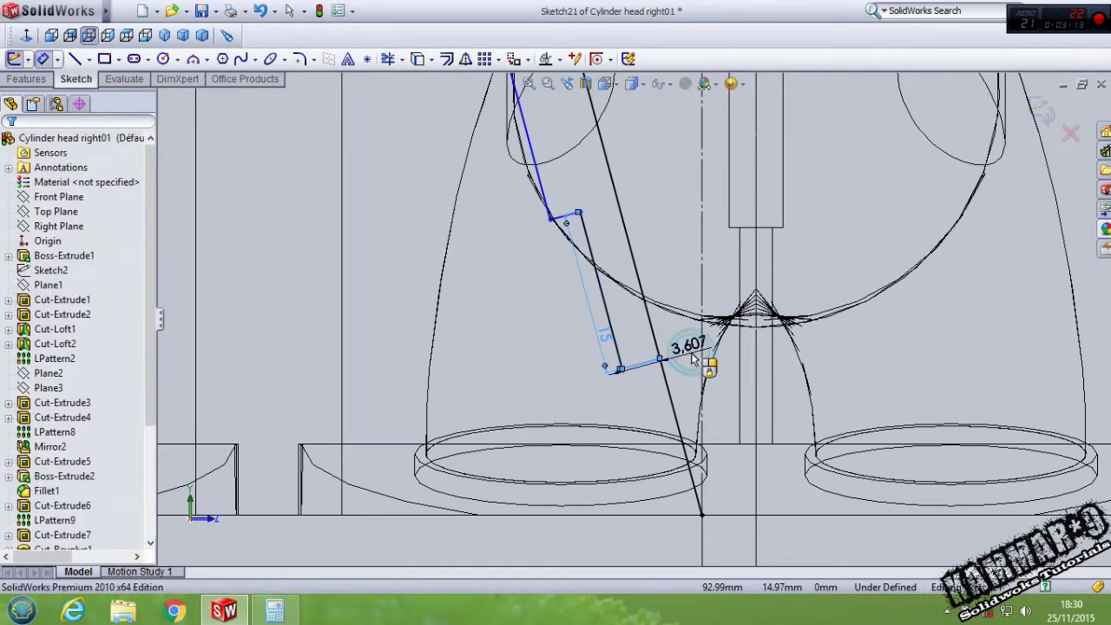
pyautogui.write('1.5')
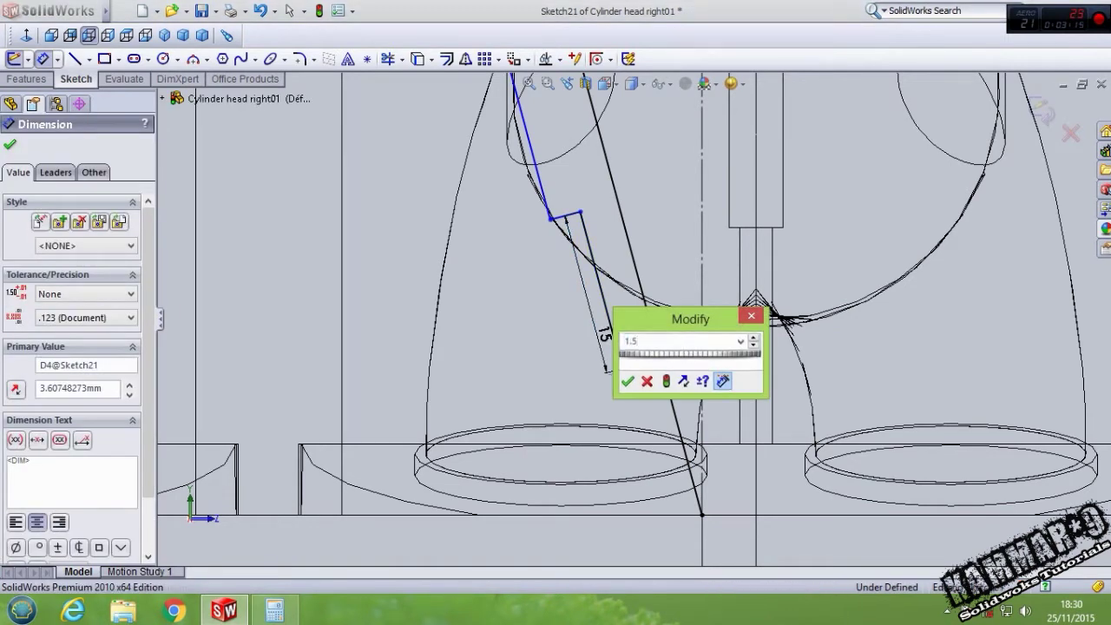
pyautogui.press('Return')
pyautogui.scroll(-1, 662, 203)
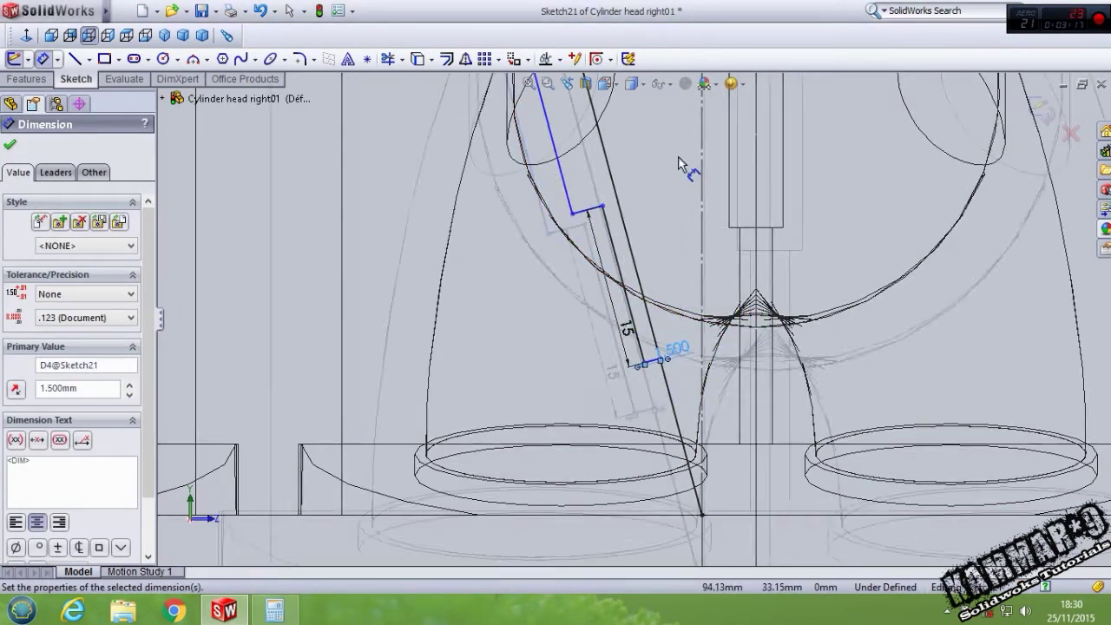
pyautogui.scroll(-1, 663, 196)
# Step: Set the upper outline line to 30 mm and pick the two parallel lines for a spacing dimension
pyautogui.click(536, 192)
pyautogui.click(521, 187)
pyautogui.write('30')
pyautogui.press('Return')
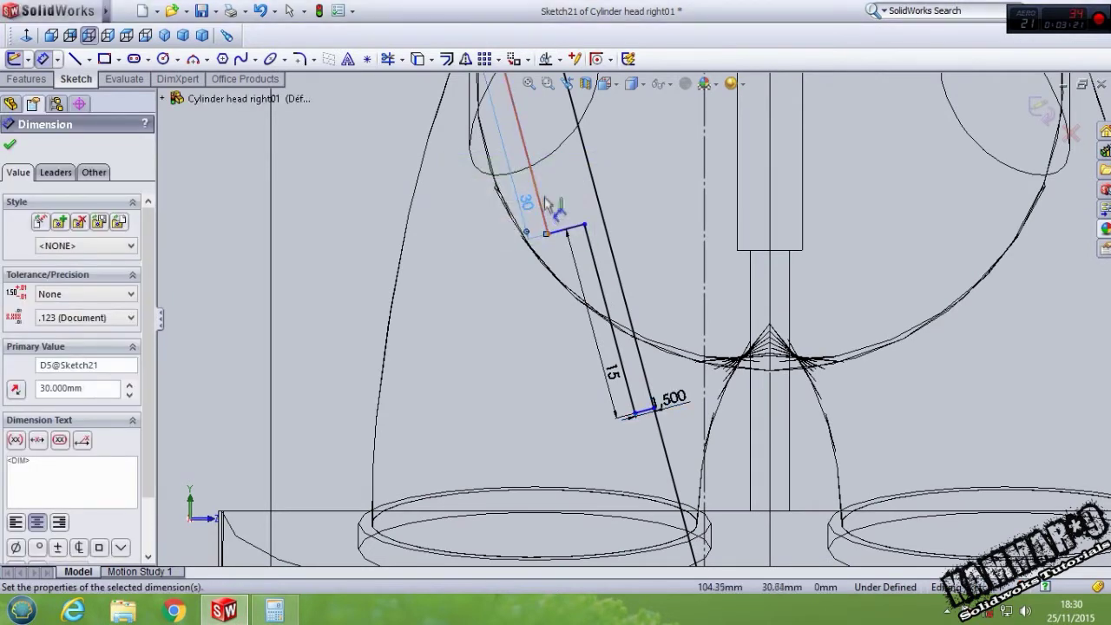
pyautogui.click(539, 205)
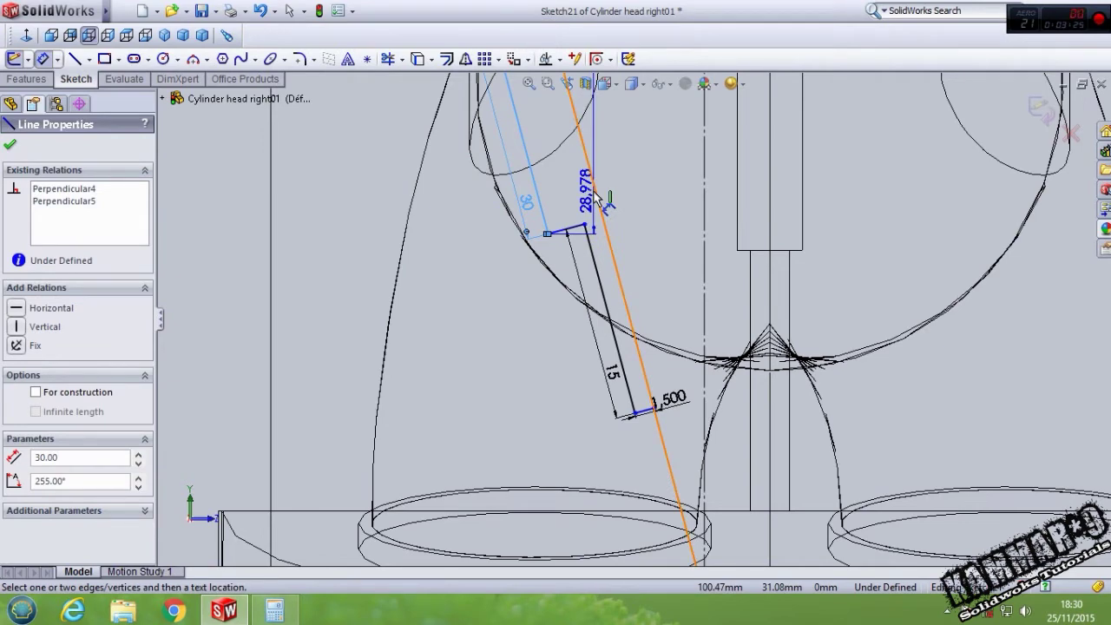
pyautogui.click(596, 194)
pyautogui.click(634, 189)
# Step: Set the parallel line gap to 3 mm and the slanted line length to 80 mm
pyautogui.write('3')
pyautogui.press('Return')
pyautogui.scroll(3, 633, 186)
pyautogui.moveTo(633, 186); pyautogui.dragTo(591, 152, button='middle')
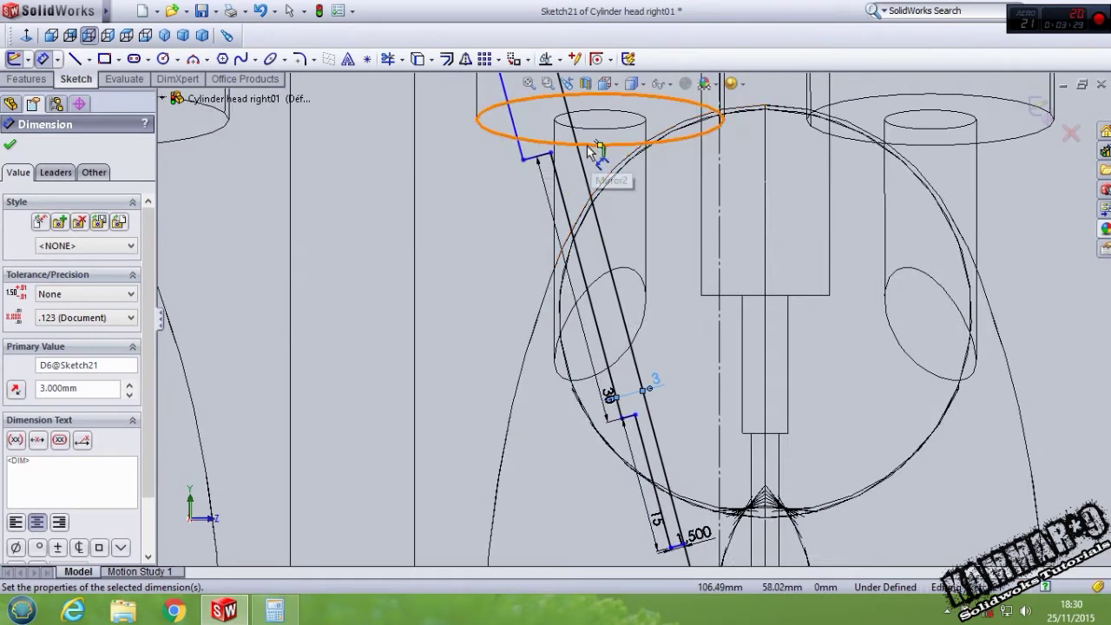
pyautogui.scroll(-3, 590, 152)
pyautogui.click(478, 186)
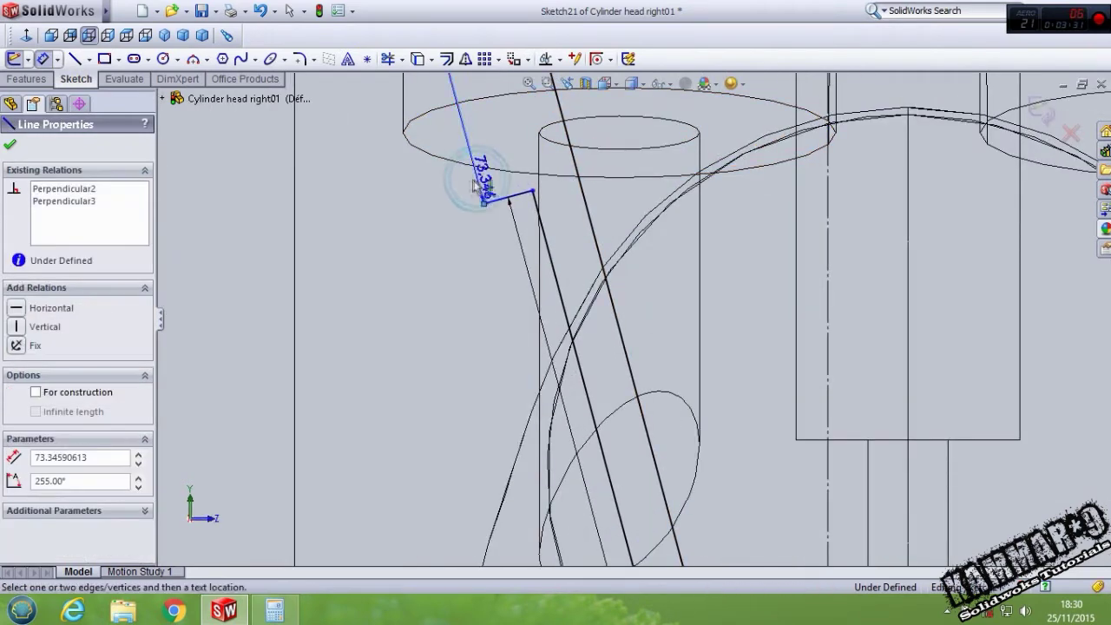
pyautogui.click(467, 185)
pyautogui.write('80')
pyautogui.press('Return')
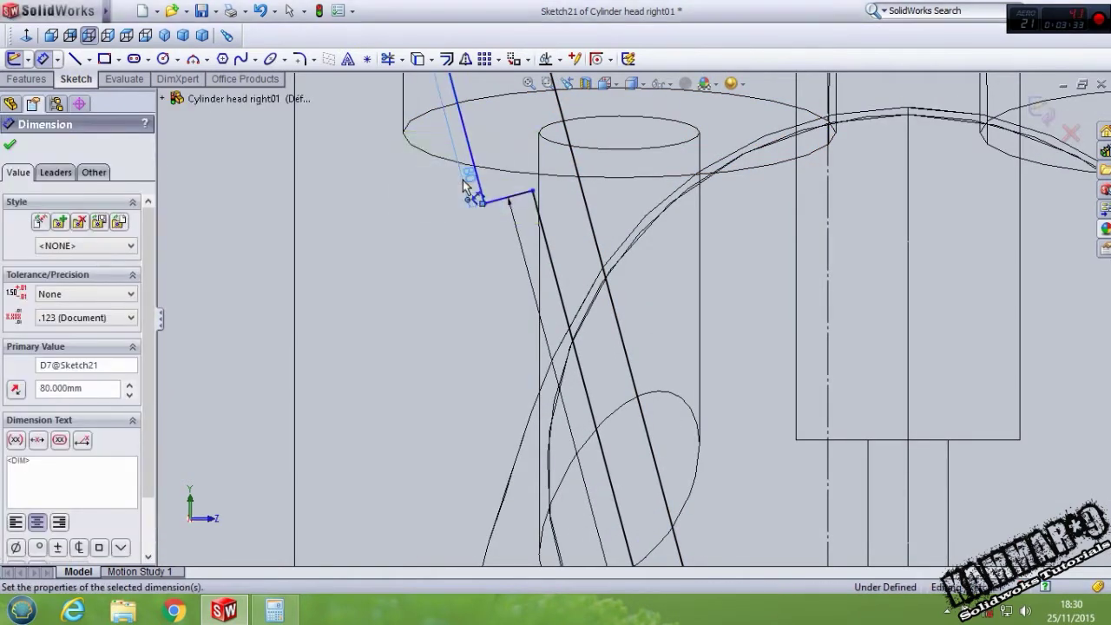
# Step: Add a 6 mm distance dimension between the short line and the long line
pyautogui.click(480, 165)
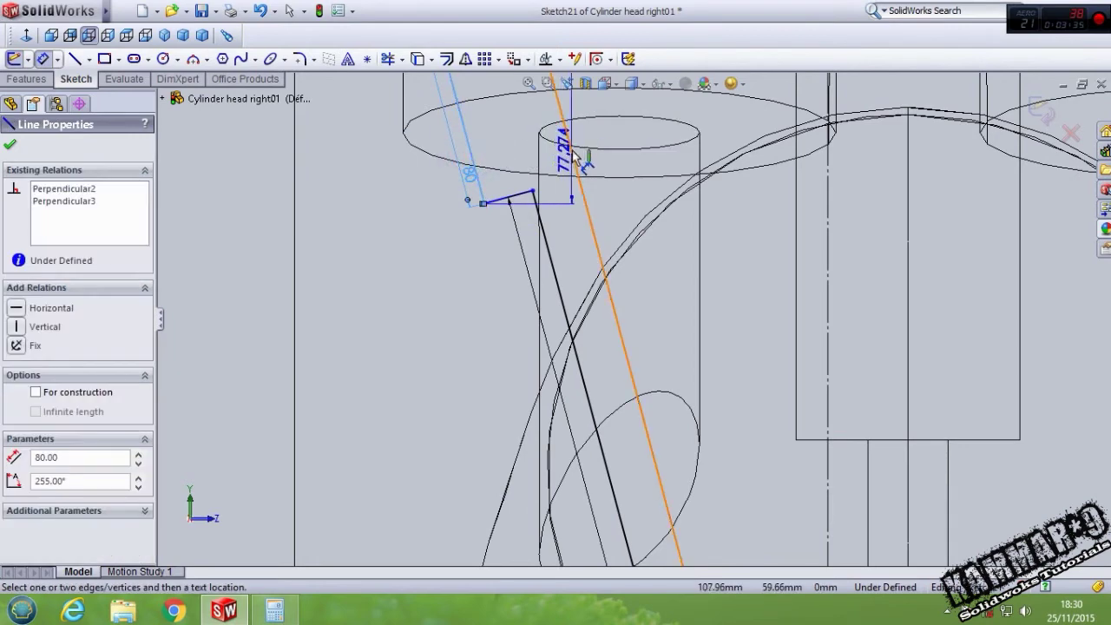
pyautogui.click(575, 148)
pyautogui.click(524, 148)
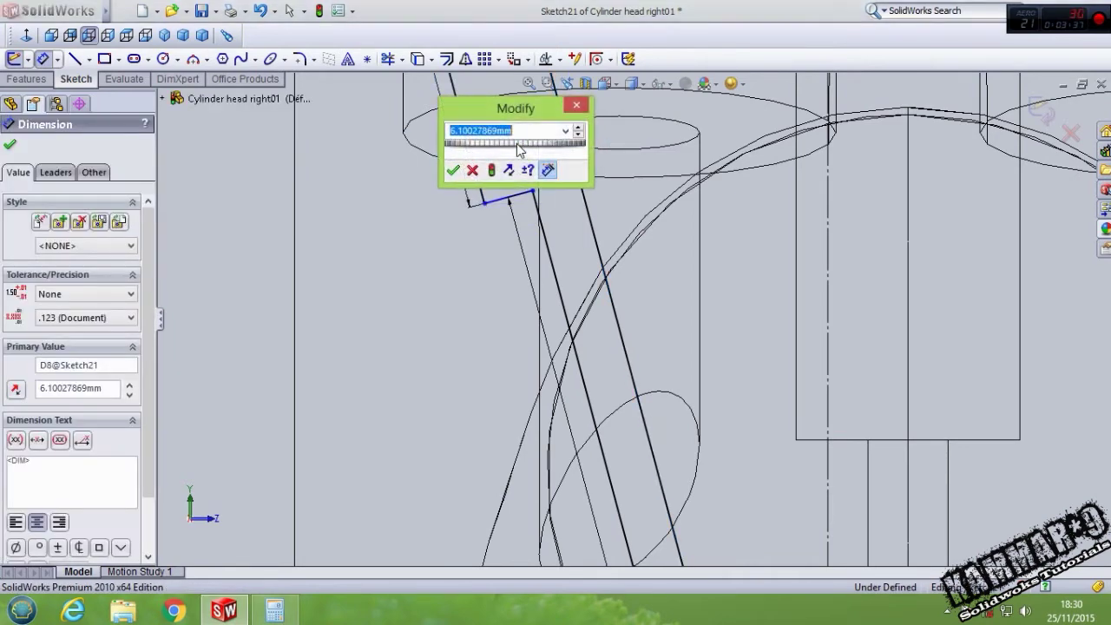
pyautogui.write('6')
pyautogui.press('Return')
pyautogui.scroll(2, 509, 248)
pyautogui.scroll(1, 405, 248)
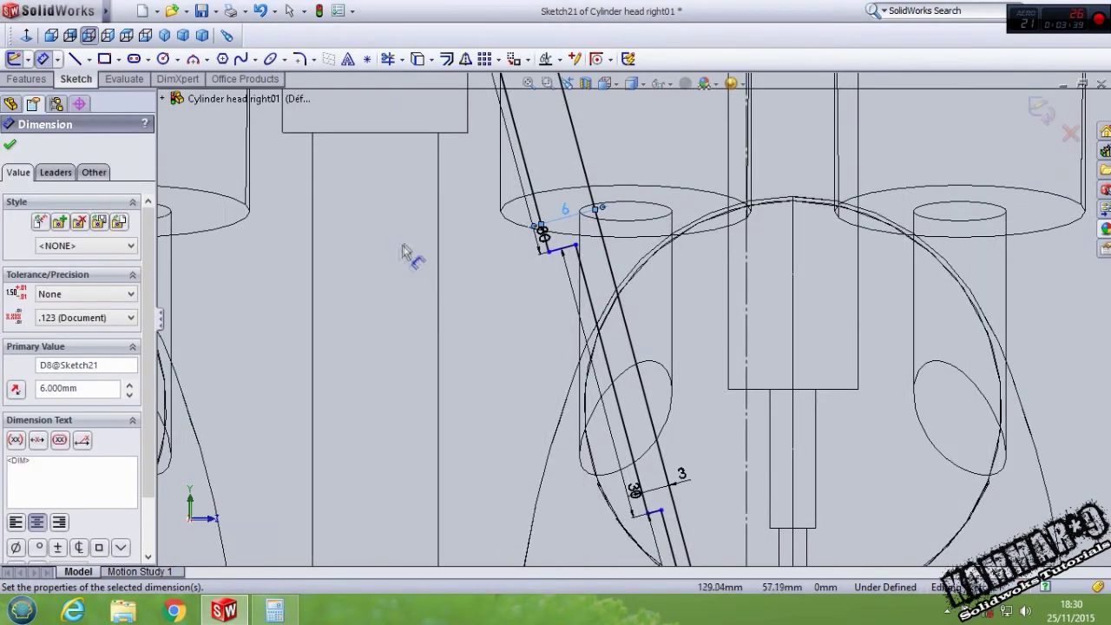
pyautogui.scroll(1, 404, 277)
pyautogui.scroll(1, 404, 276)
pyautogui.scroll(2, 643, 456)
pyautogui.scroll(-1, 669, 460)
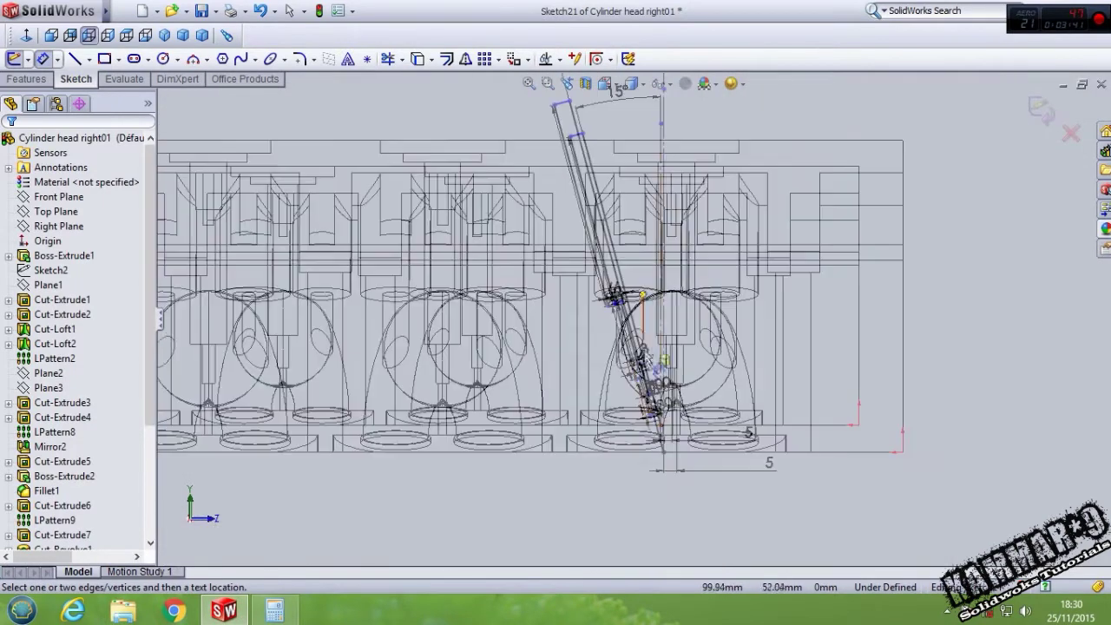
# Step: Move the 1.500 dimension so it sits above the lines
pyautogui.scroll(-2, 682, 465)
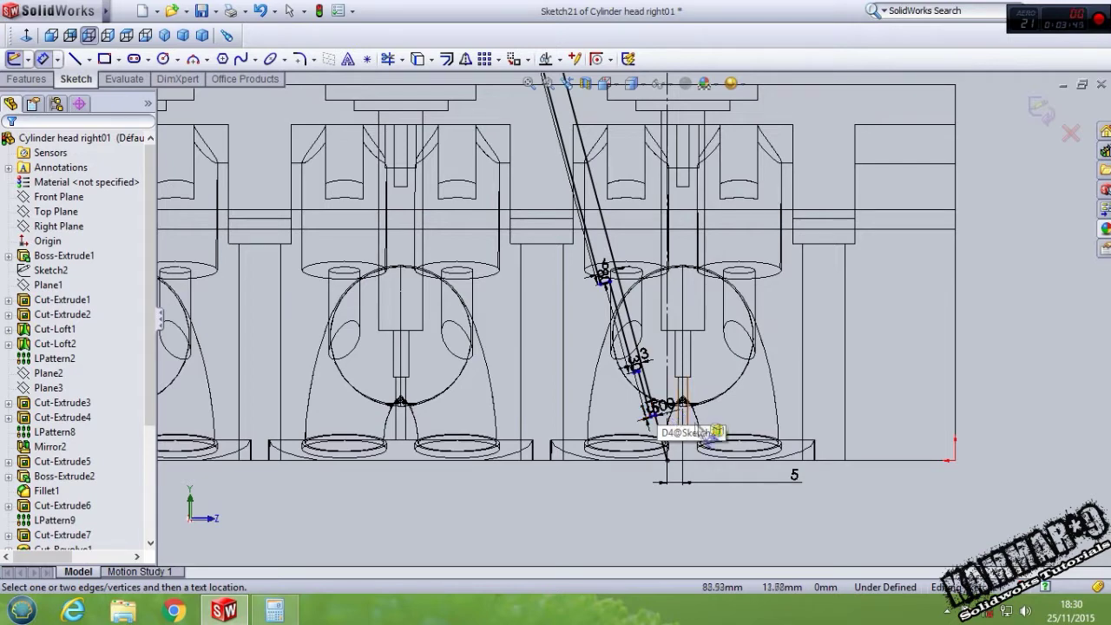
pyautogui.scroll(-2, 669, 413)
pyautogui.scroll(-1, 591, 295)
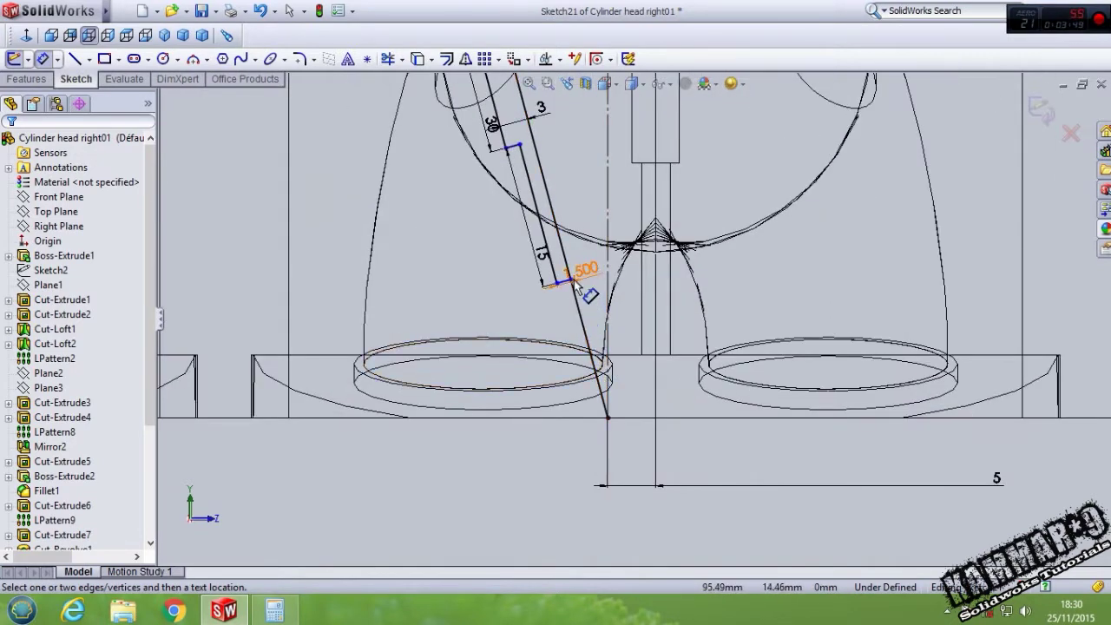
pyautogui.scroll(-2, 576, 280)
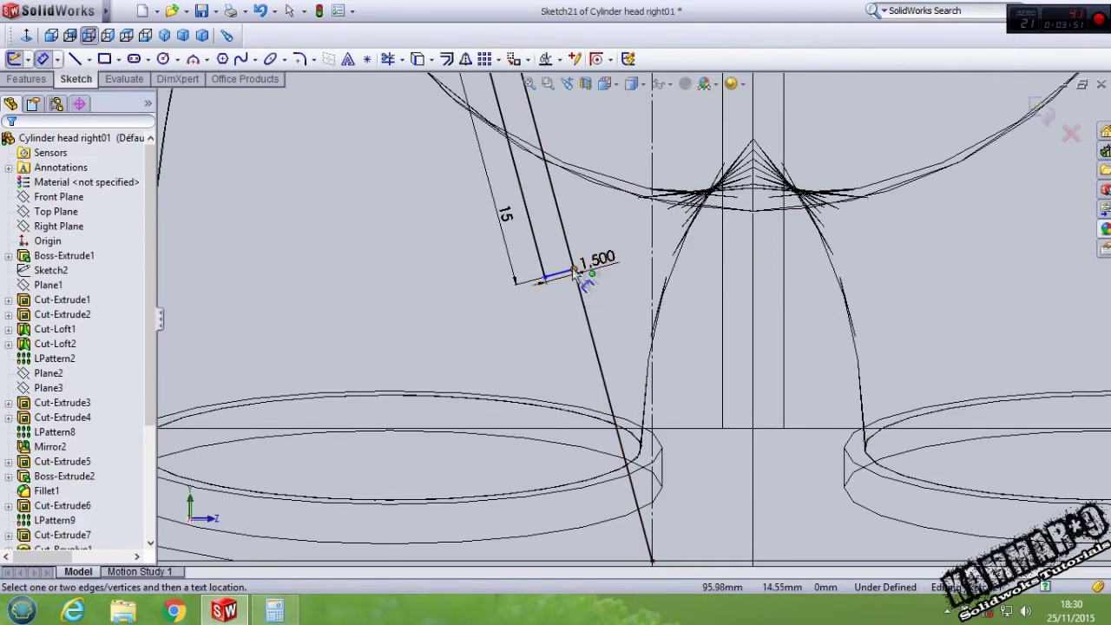
pyautogui.scroll(-1, 573, 272)
pyautogui.click(582, 166)
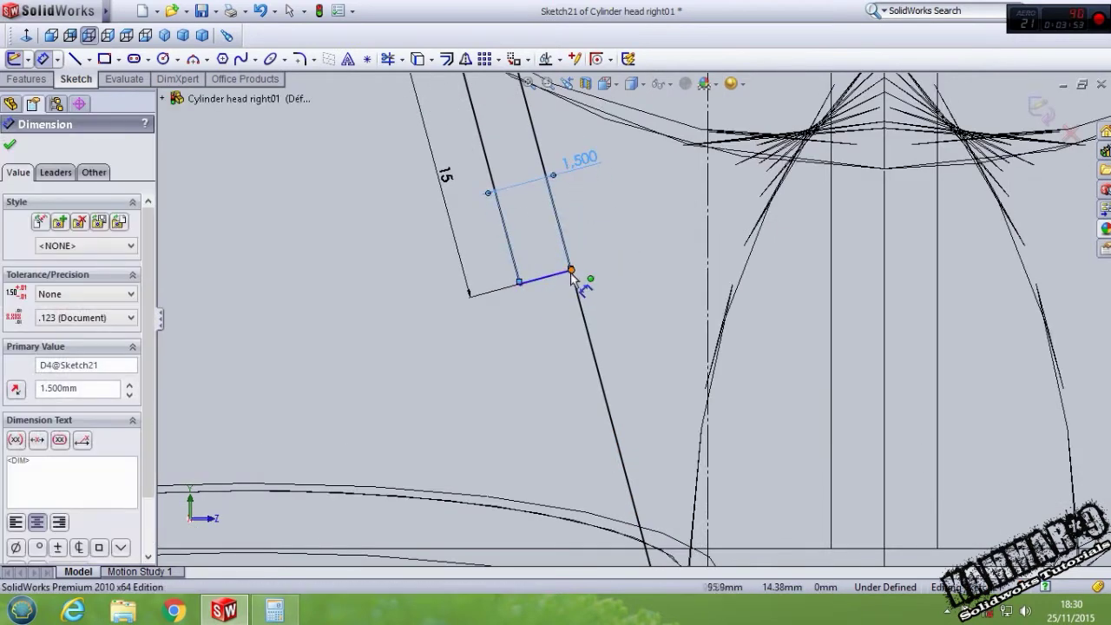
# Step: Dimension the short line's bottom endpoint 4 mm above the lower edge
pyautogui.click(572, 271)
pyautogui.scroll(2, 592, 313)
pyautogui.scroll(2, 612, 369)
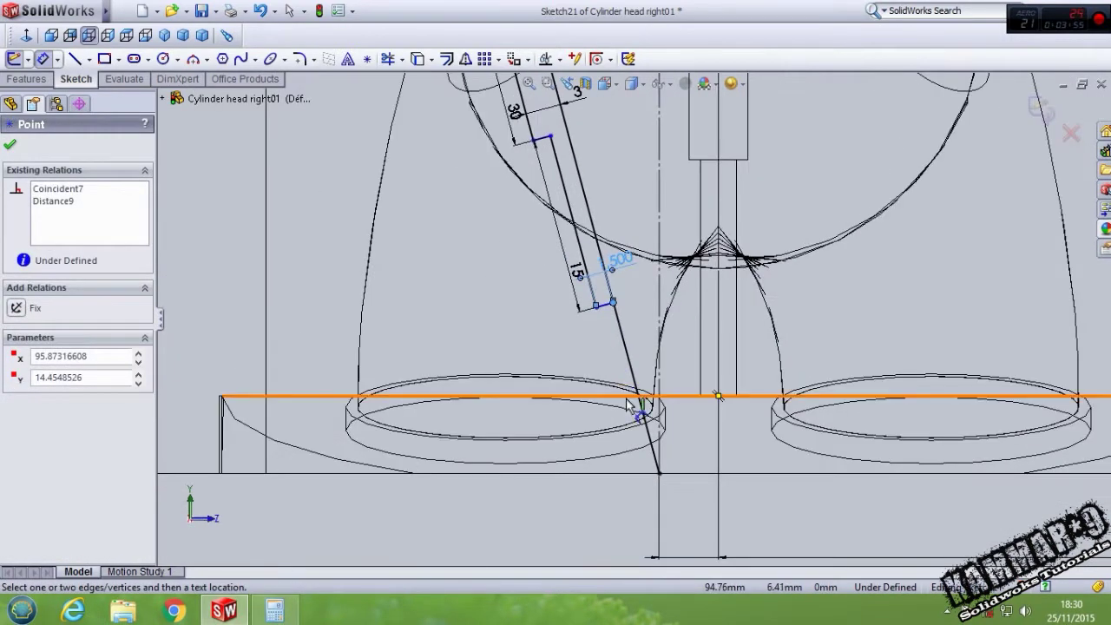
pyautogui.click(622, 477)
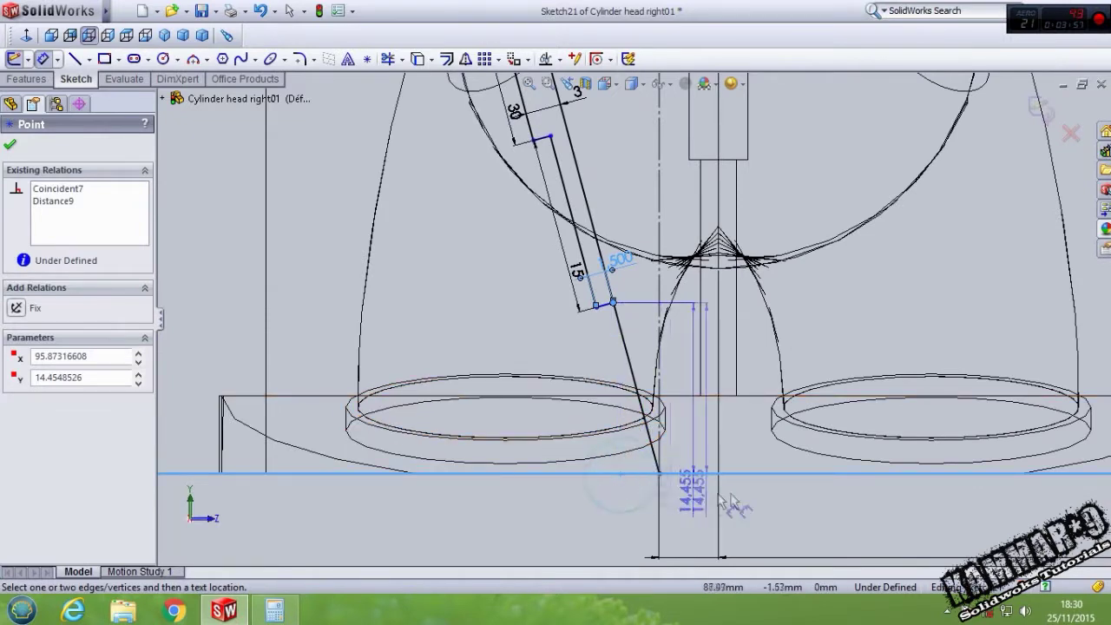
pyautogui.click(786, 501)
pyautogui.write('4')
pyautogui.press('Return')
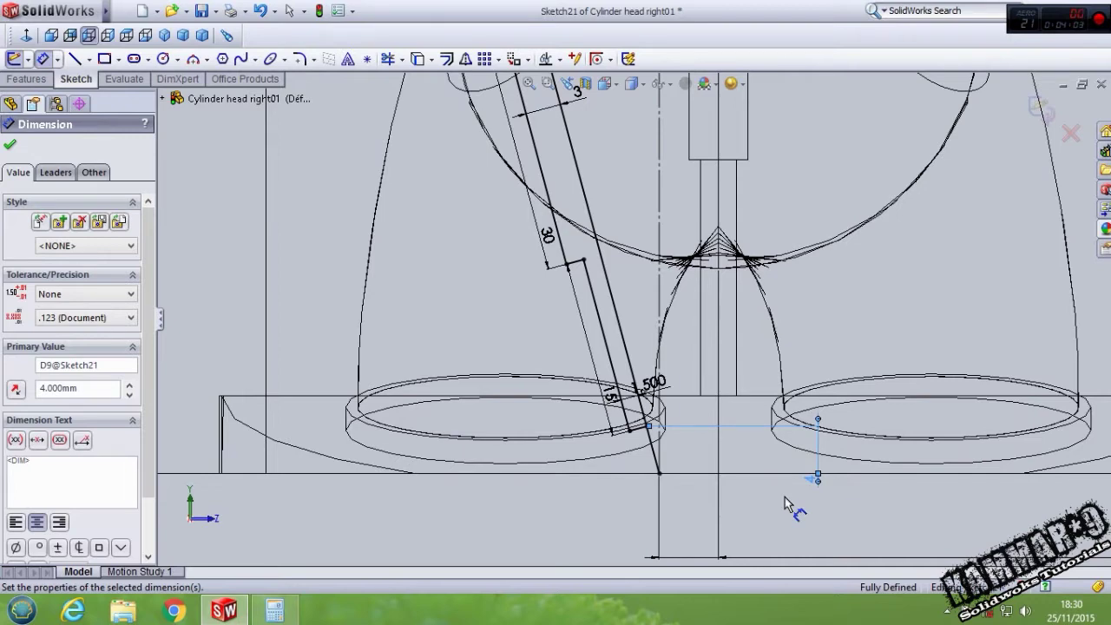
pyautogui.scroll(3, 785, 497)
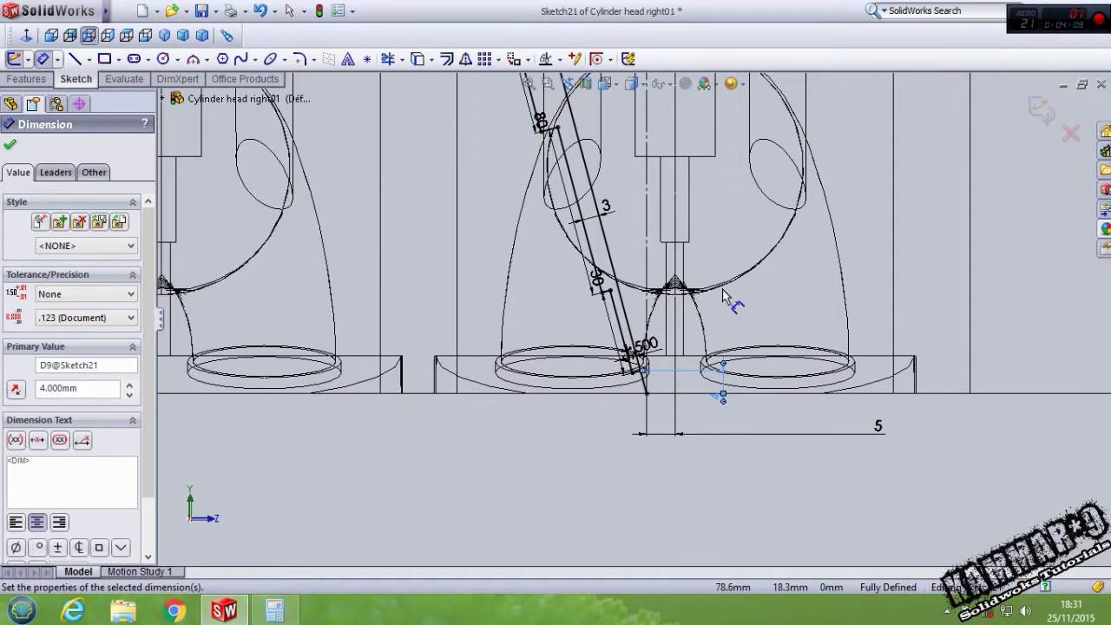
pyautogui.scroll(3, 724, 295)
pyautogui.scroll(1, 608, 105)
pyautogui.scroll(-2, 634, 173)
pyautogui.scroll(-2, 737, 121)
pyautogui.press('Escape')
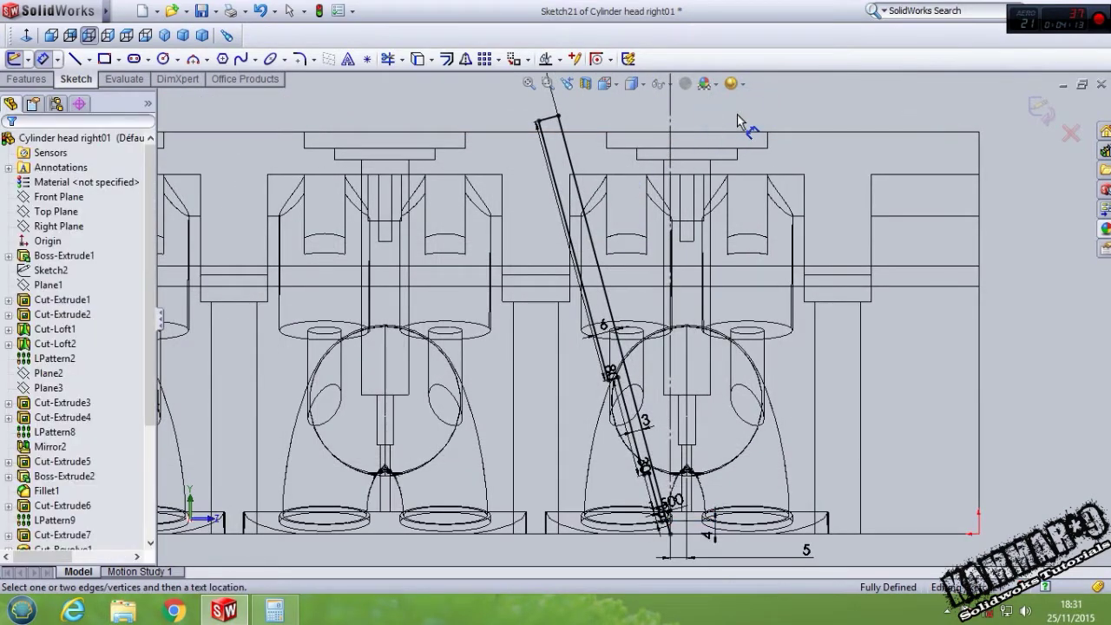
pyautogui.scroll(-1, 685, 486)
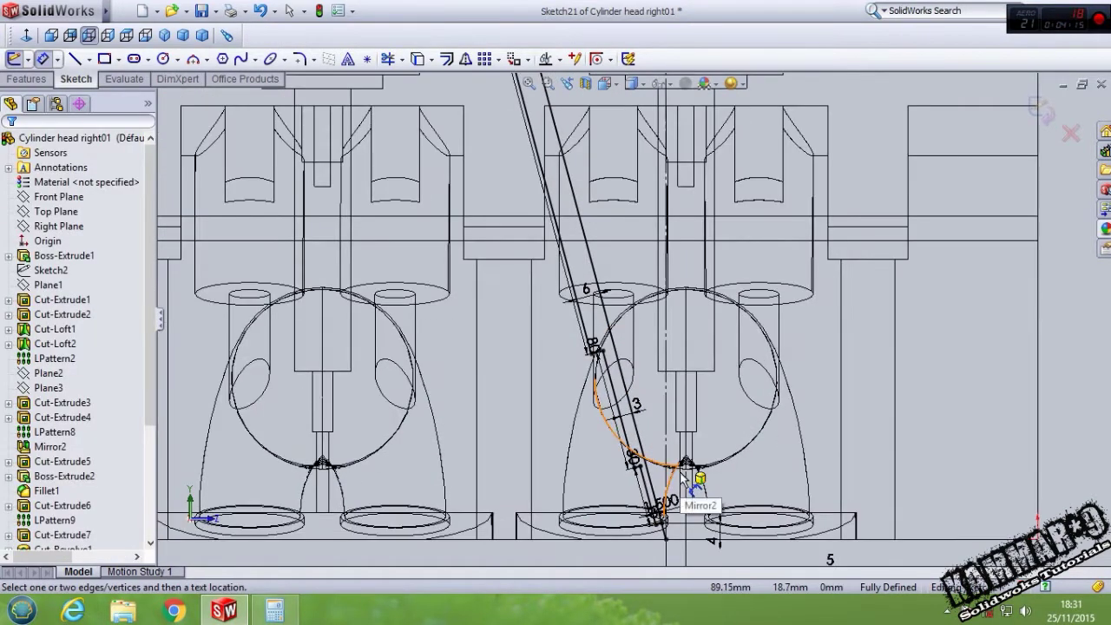
pyautogui.click(39, 81)
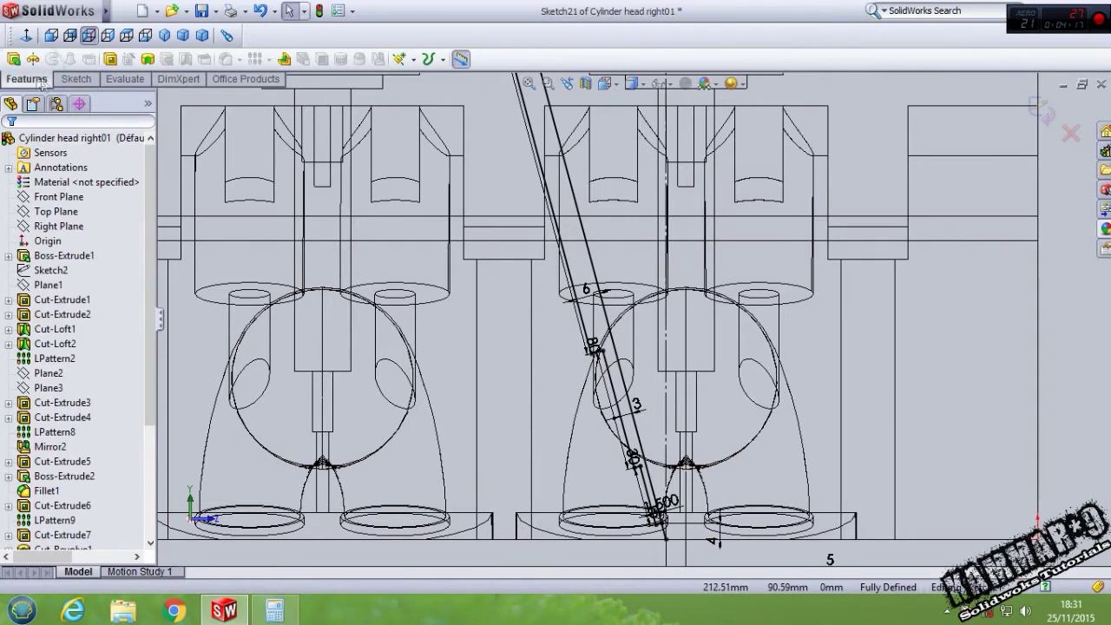
pyautogui.click(148, 61)
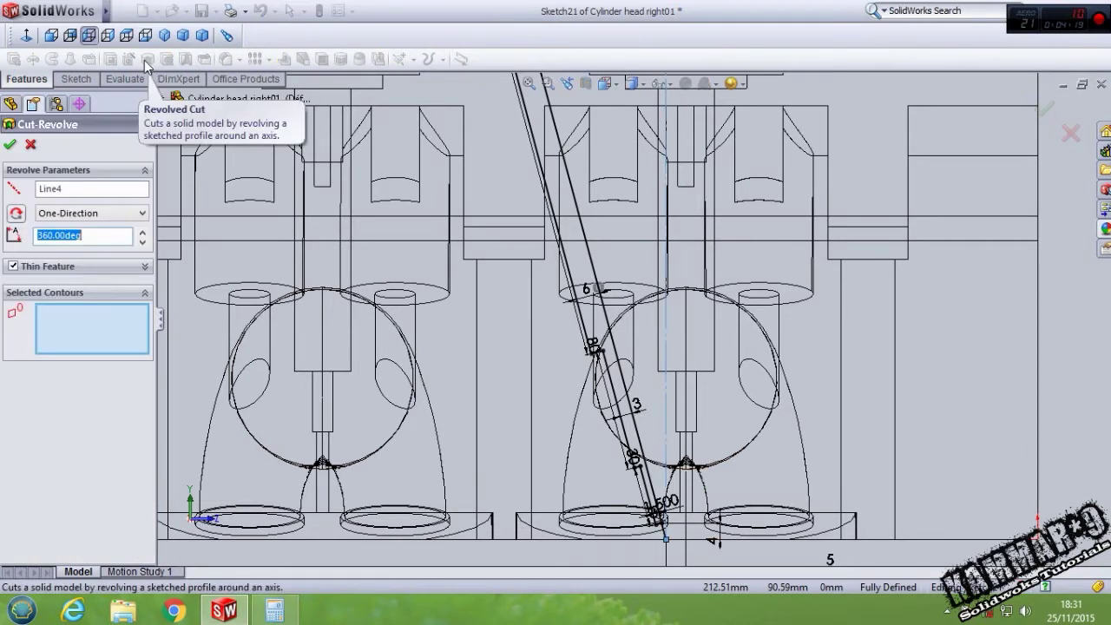
pyautogui.click(98, 189)
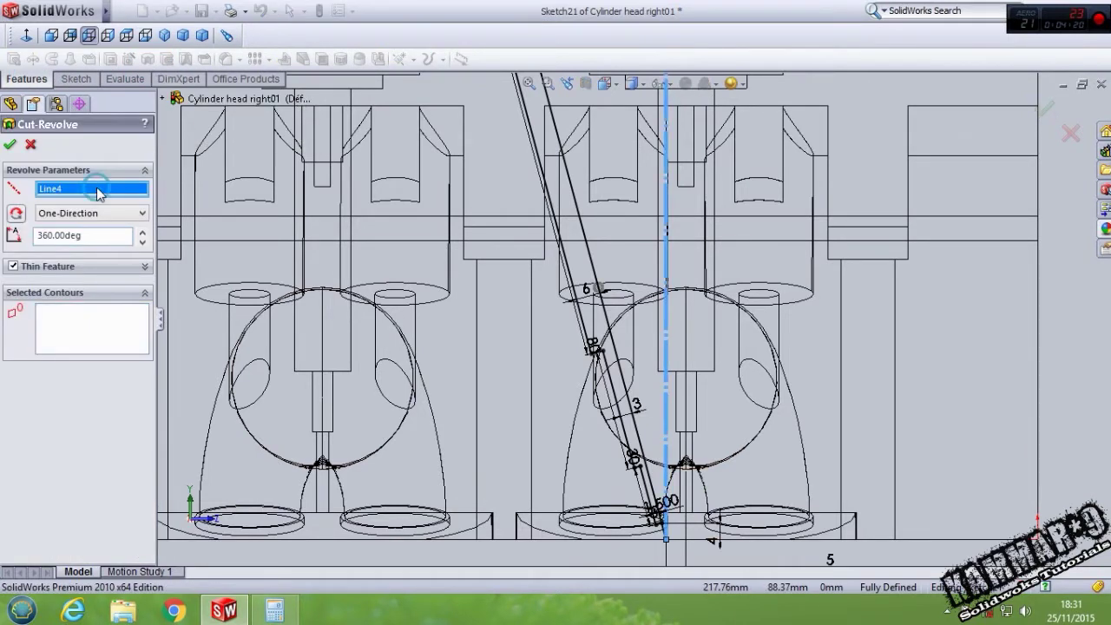
pyautogui.click(590, 250)
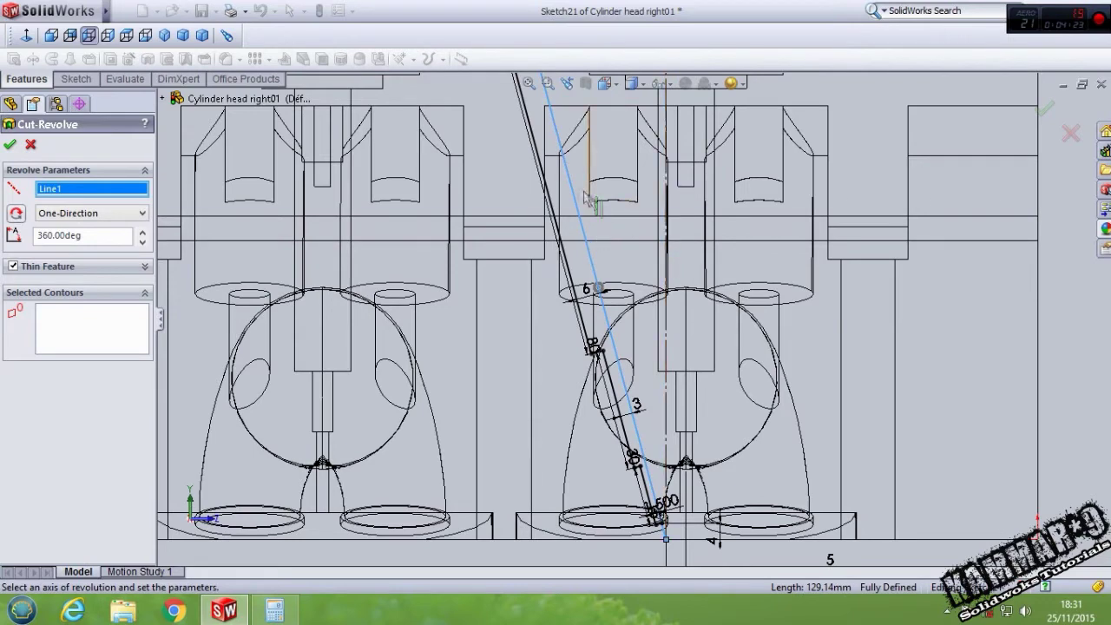
pyautogui.scroll(3, 635, 309)
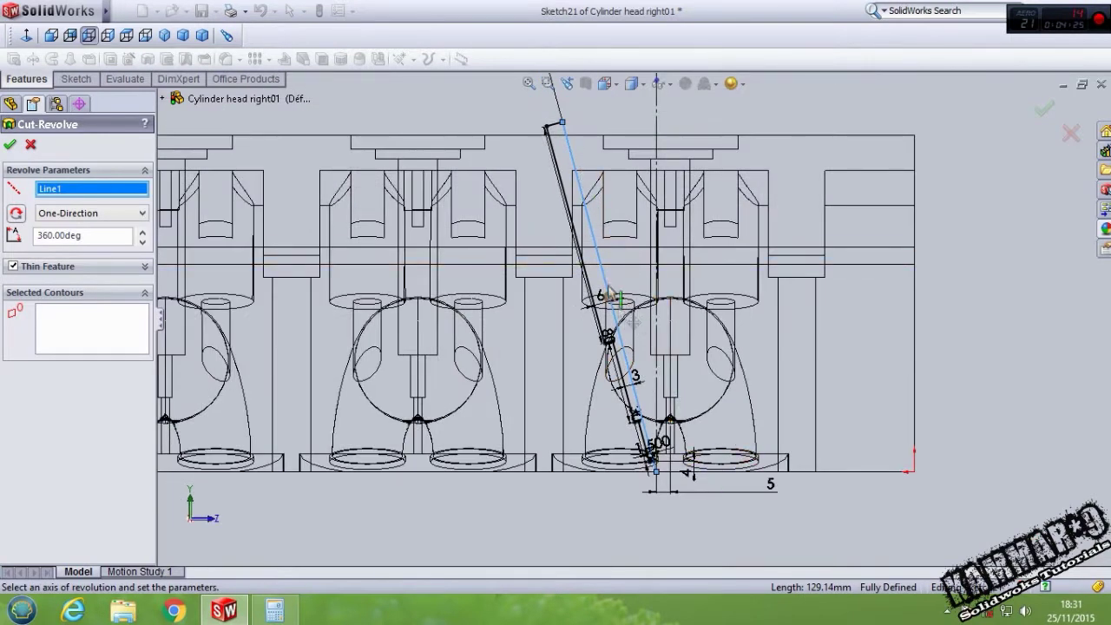
pyautogui.click(9, 145)
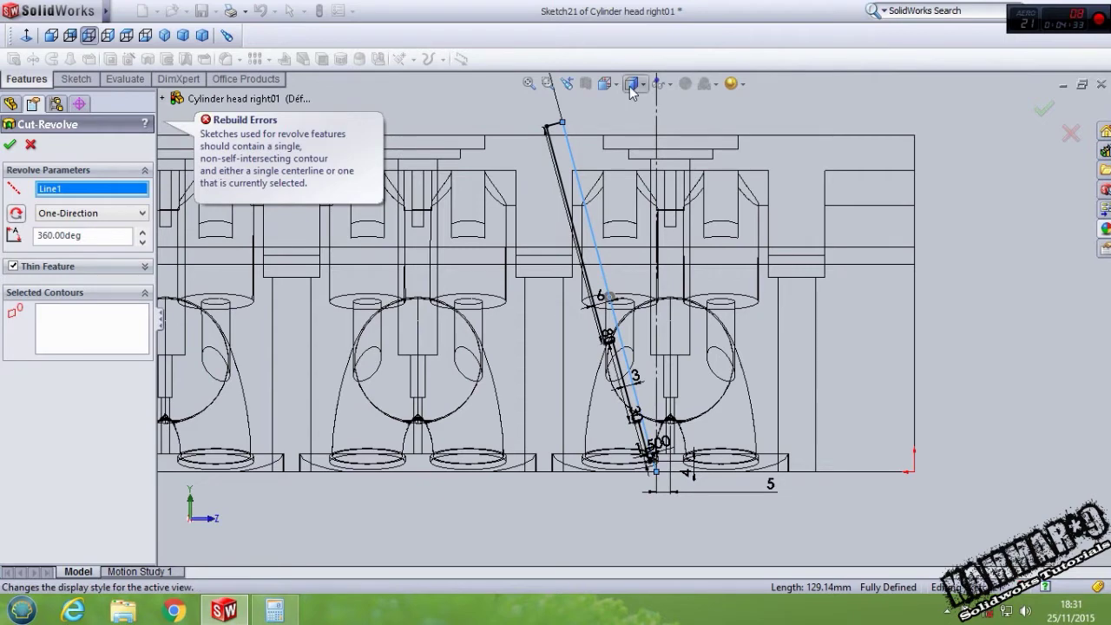
pyautogui.scroll(-5, 653, 476)
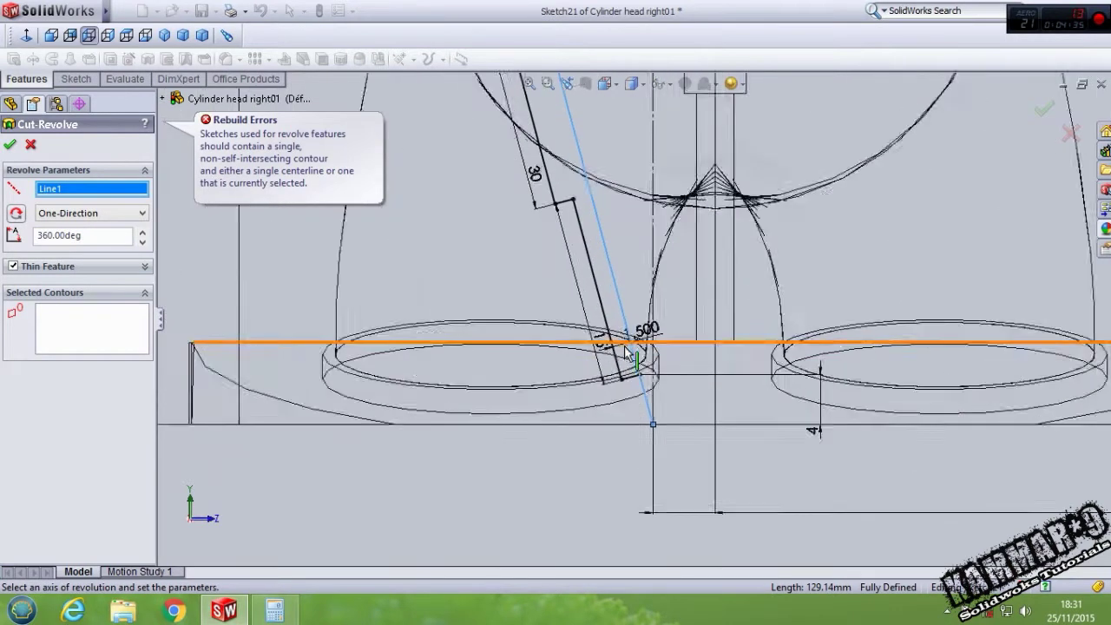
pyautogui.click(30, 146)
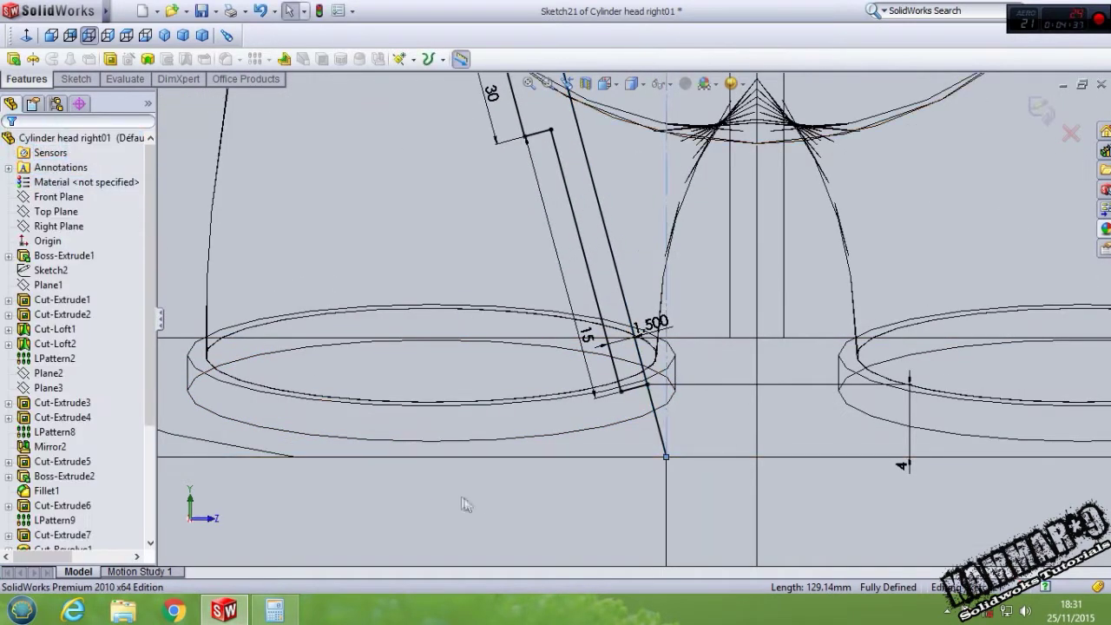
# Step: Convert the long slanted line into construction geometry
pyautogui.click(651, 407)
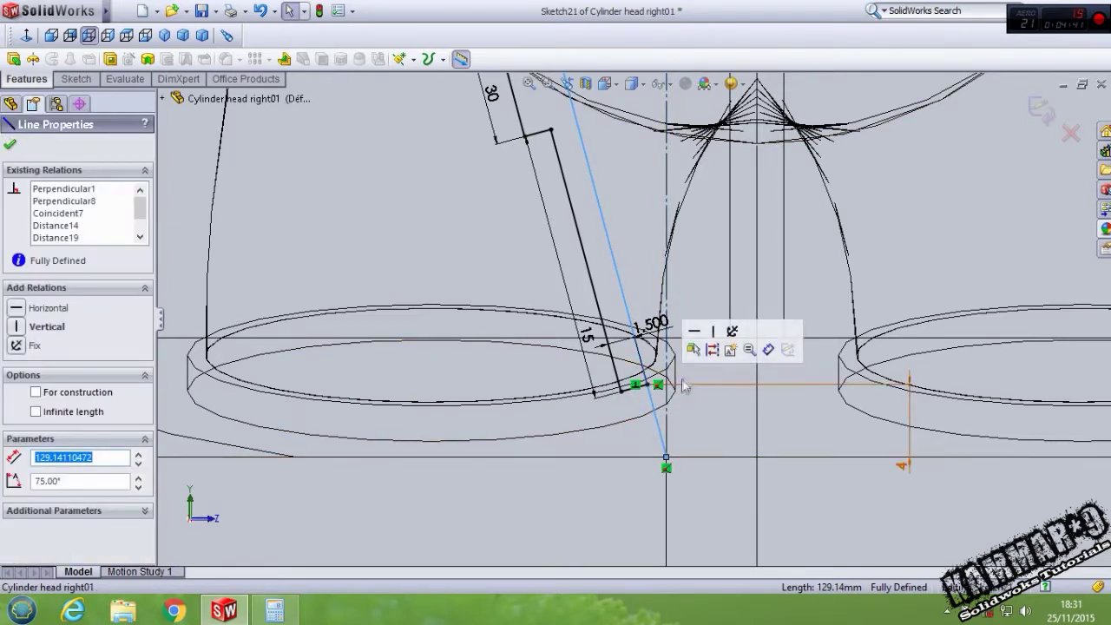
pyautogui.click(712, 350)
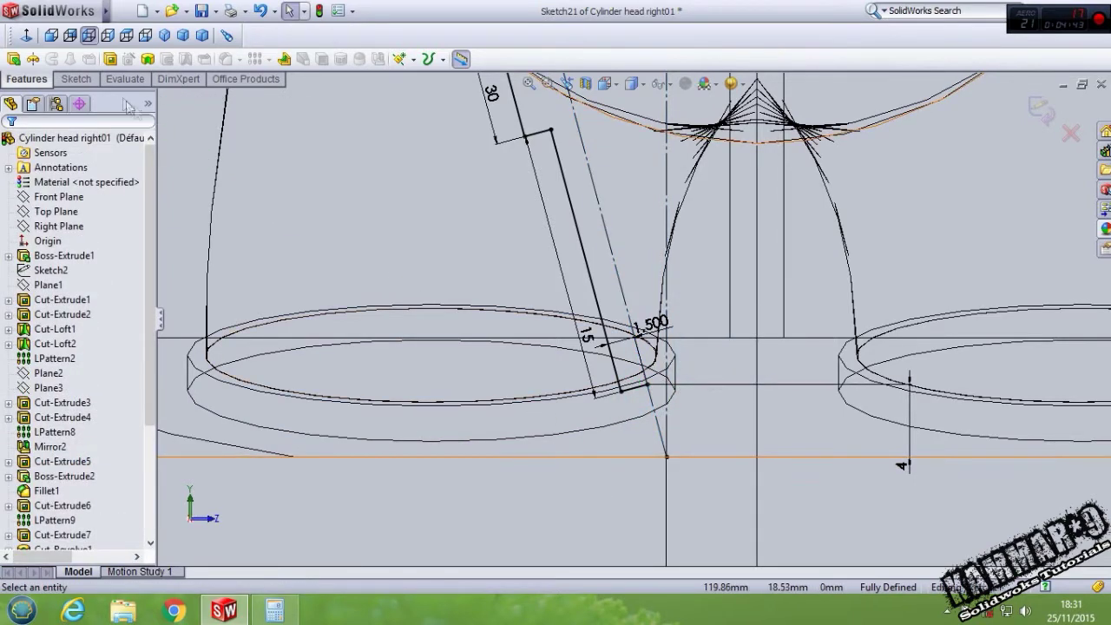
pyautogui.click(75, 79)
pyautogui.click(74, 58)
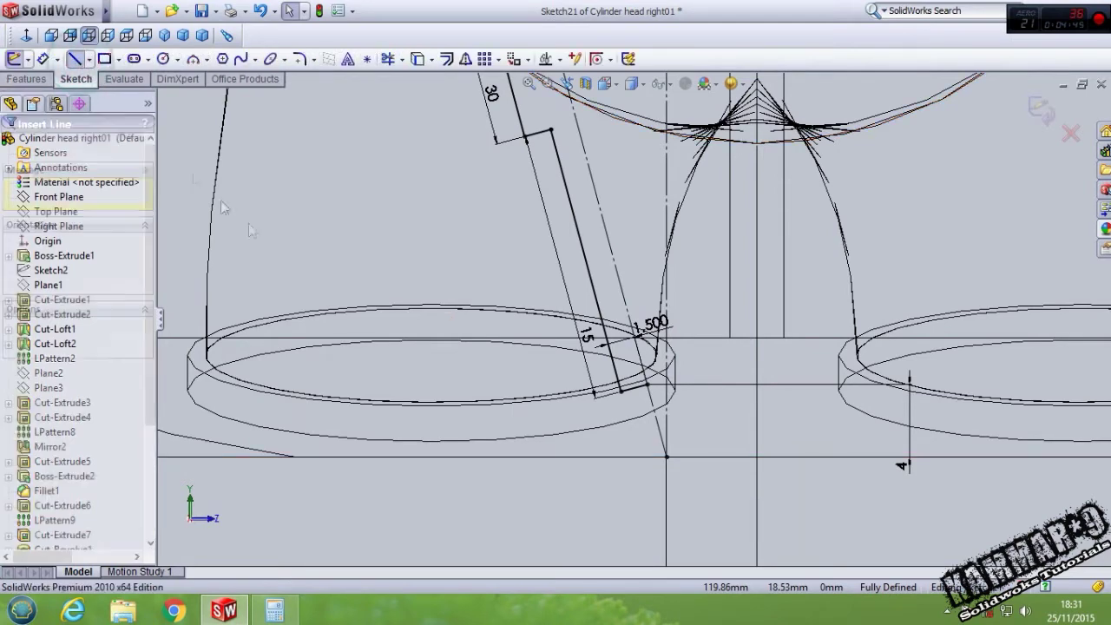
# Step: Draw a new 125 mm line starting at the profile's bottom corner
pyautogui.click(648, 384)
pyautogui.scroll(3, 640, 318)
pyautogui.scroll(3, 640, 310)
pyautogui.scroll(2, 647, 276)
pyautogui.scroll(-2, 647, 276)
pyautogui.scroll(-2, 642, 256)
pyautogui.scroll(-2, 636, 255)
pyautogui.scroll(-1, 625, 252)
pyautogui.click(608, 243)
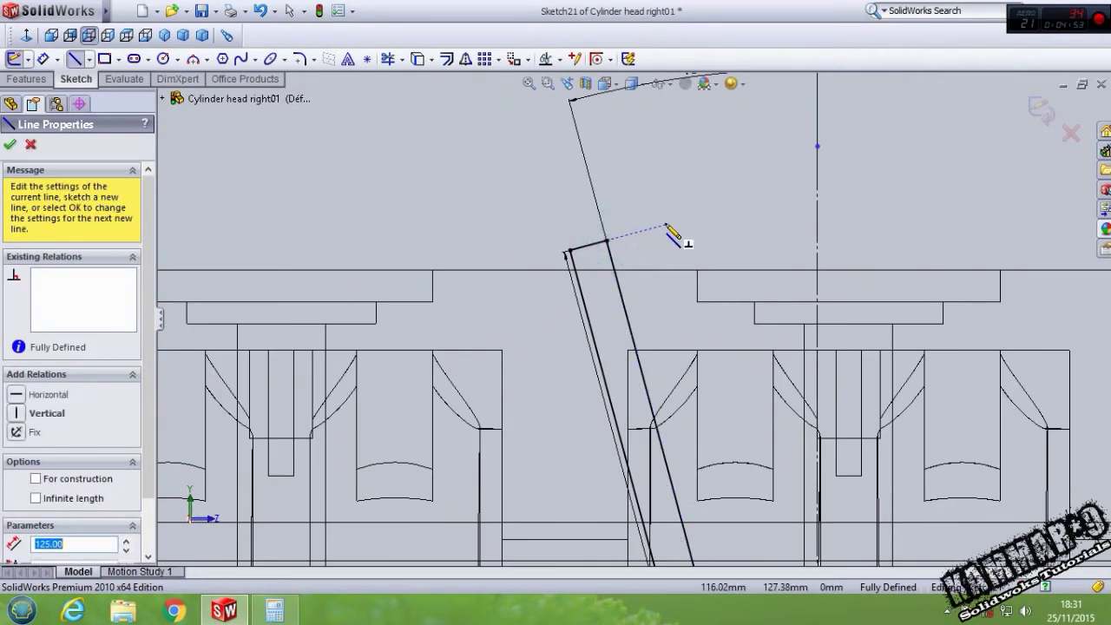
pyautogui.click(33, 79)
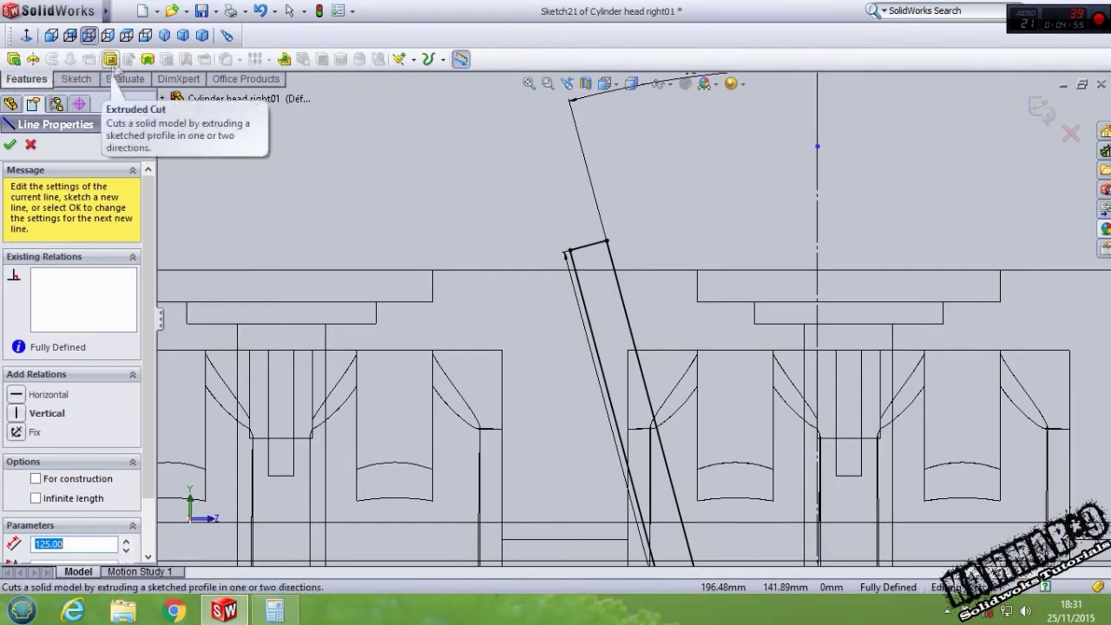
# Step: Create a 360° Revolved Cut from Sketch21 about the angled Line1 axis
pyautogui.click(146, 59)
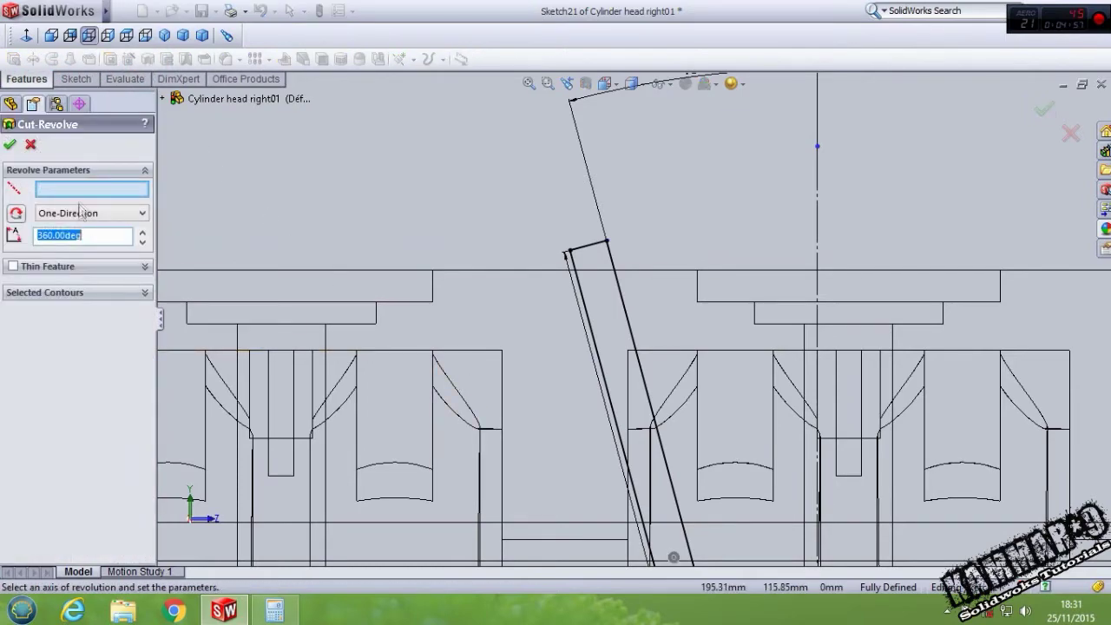
pyautogui.scroll(3, 608, 365)
pyautogui.scroll(2, 606, 381)
pyautogui.scroll(-3, 726, 508)
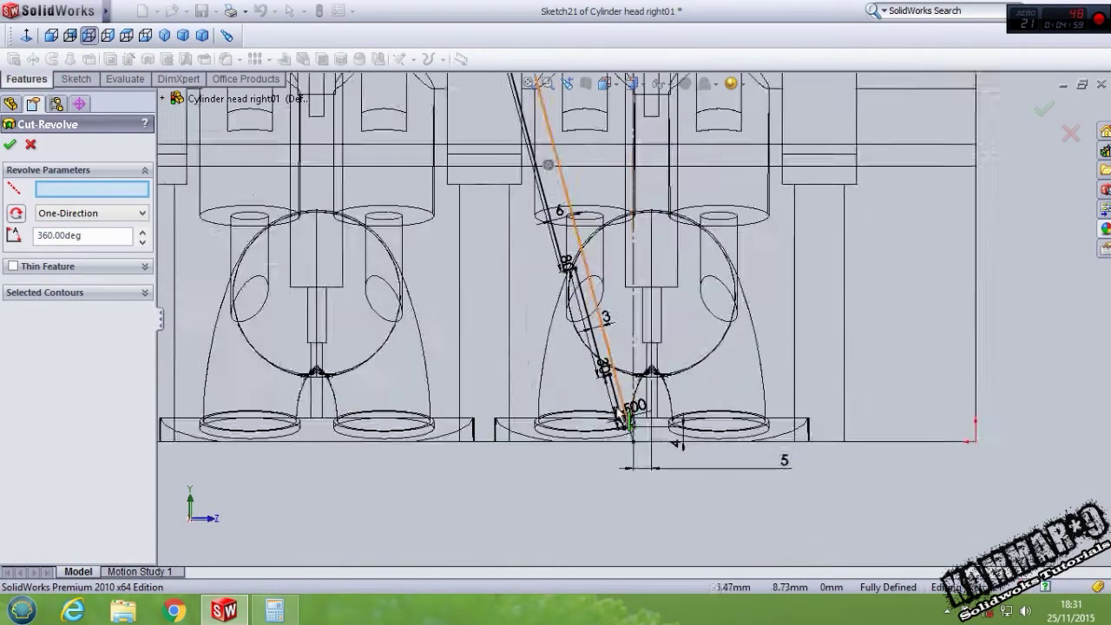
pyautogui.scroll(-2, 660, 439)
pyautogui.click(650, 429)
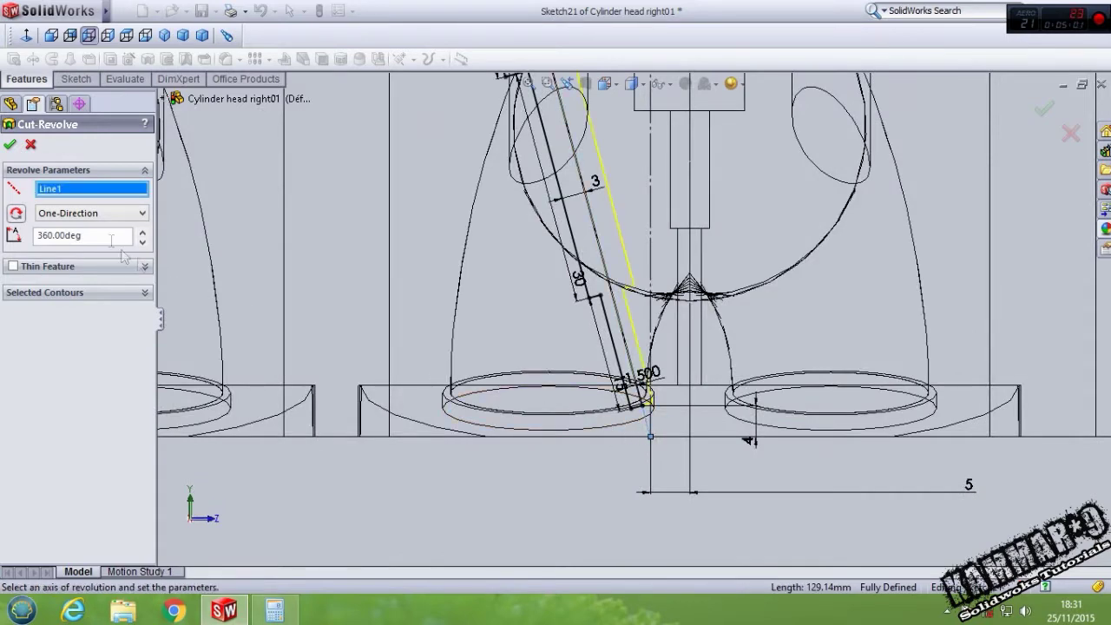
pyautogui.click(10, 145)
# Step: Switch the model's display style to Shaded
pyautogui.scroll(3, 695, 391)
pyautogui.scroll(3, 682, 387)
pyautogui.click(638, 83)
pyautogui.click(633, 97)
# Step: Section the block from its side face to inspect the angled bore at the valve guides
pyautogui.moveTo(678, 180)
pyautogui.mouseDown(button='middle')
pyautogui.moveTo(623, 197)
pyautogui.moveTo(640, 258)
pyautogui.moveTo(717, 191)
pyautogui.moveTo(665, 243)
pyautogui.moveTo(599, 240)
pyautogui.mouseUp(button='middle')
pyautogui.scroll(-3, 486, 298)
pyautogui.click(471, 302)
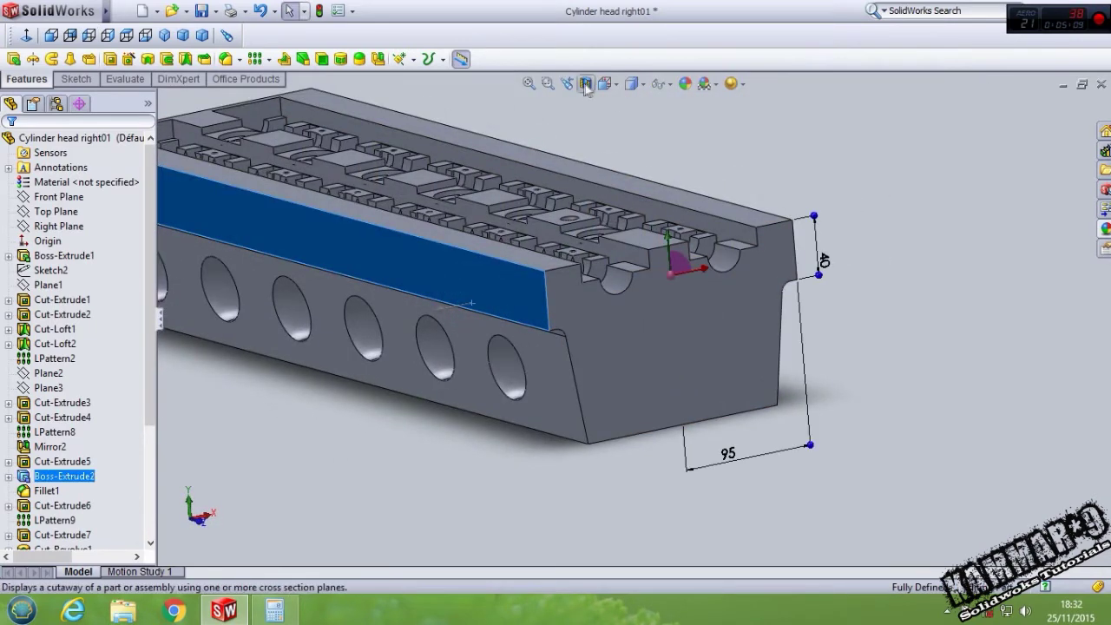
pyautogui.click(582, 84)
pyautogui.moveTo(311, 293); pyautogui.dragTo(440, 290)
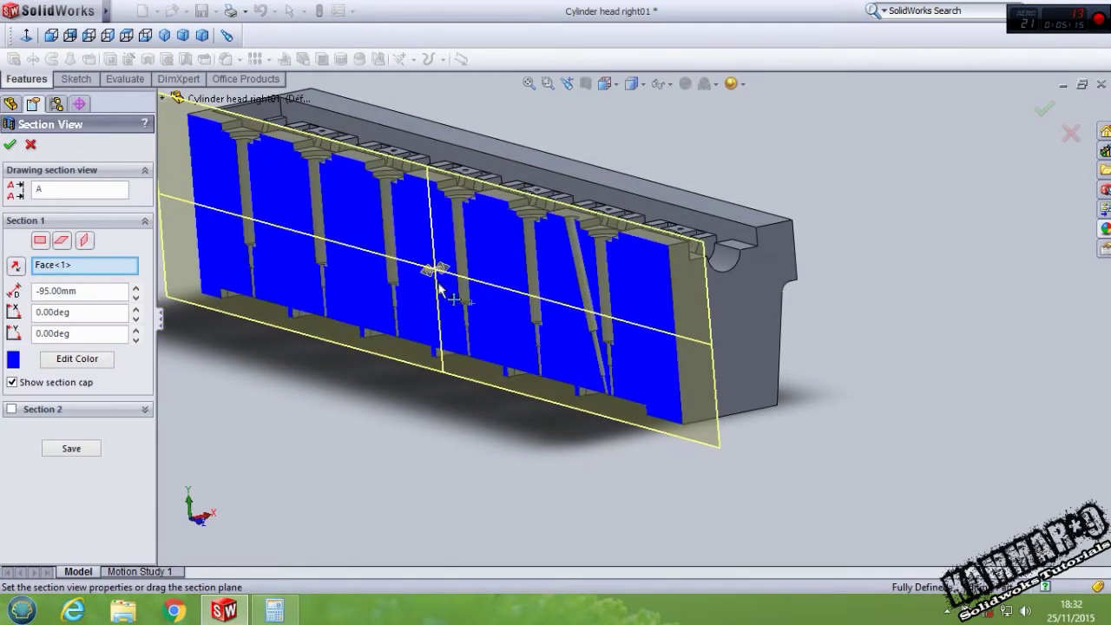
pyautogui.click(12, 149)
# Step: Orbit to check the valve seats from below, then turn off the section cutaway
pyautogui.scroll(-5, 607, 321)
pyautogui.scroll(-3, 594, 304)
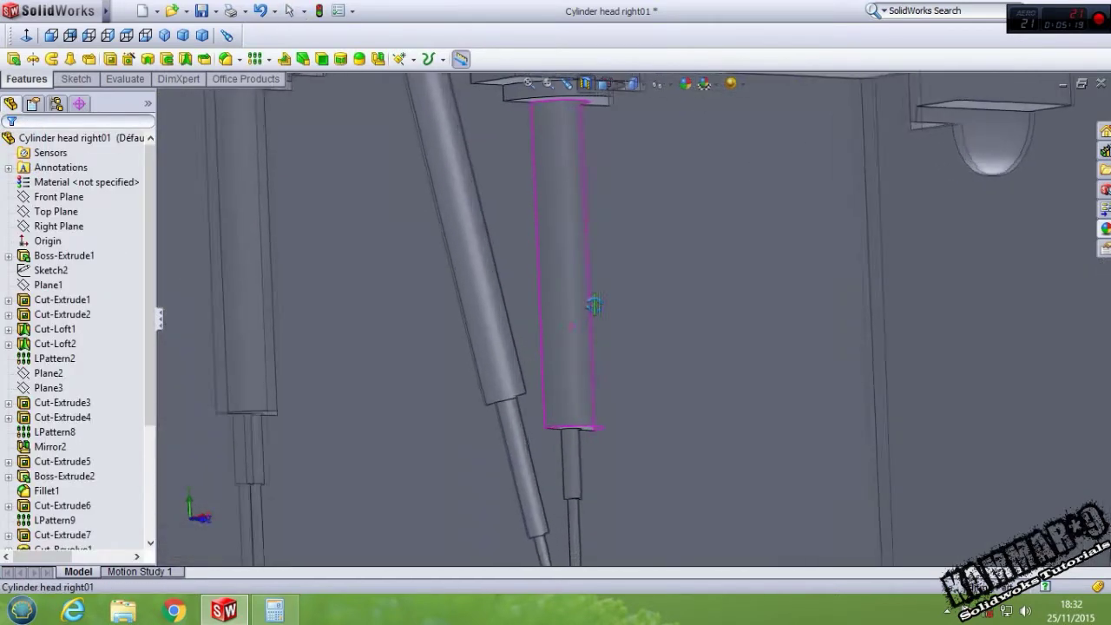
pyautogui.scroll(5, 594, 304)
pyautogui.scroll(-5, 598, 402)
pyautogui.moveTo(582, 313)
pyautogui.mouseDown(button='middle')
pyautogui.moveTo(584, 331)
pyautogui.moveTo(589, 170)
pyautogui.mouseUp(button='middle')
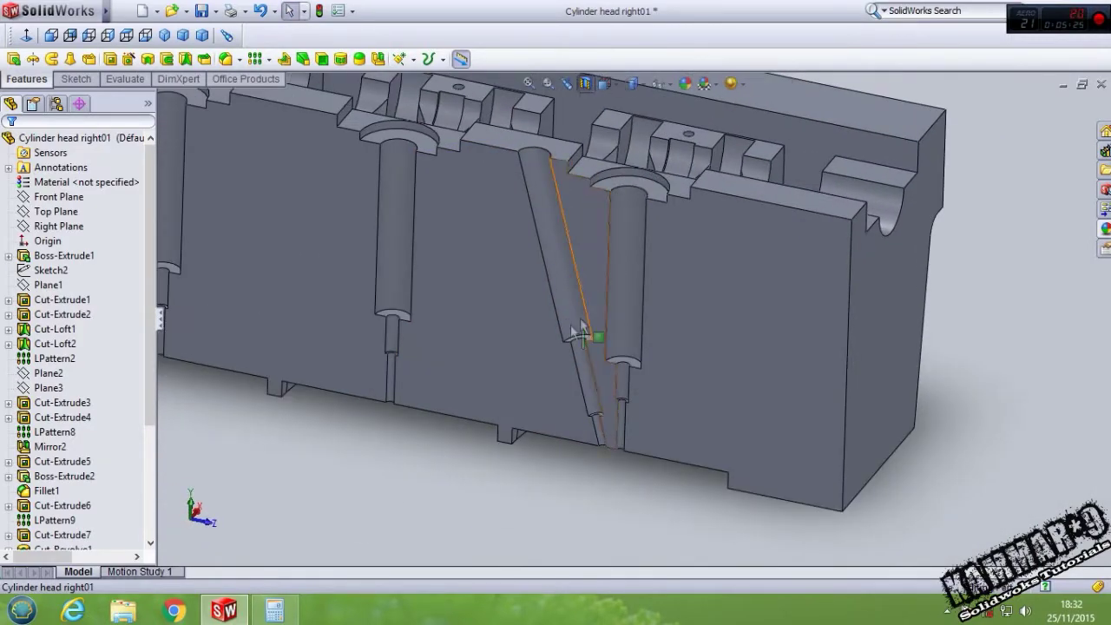
pyautogui.scroll(-2, 545, 346)
pyautogui.scroll(-2, 545, 345)
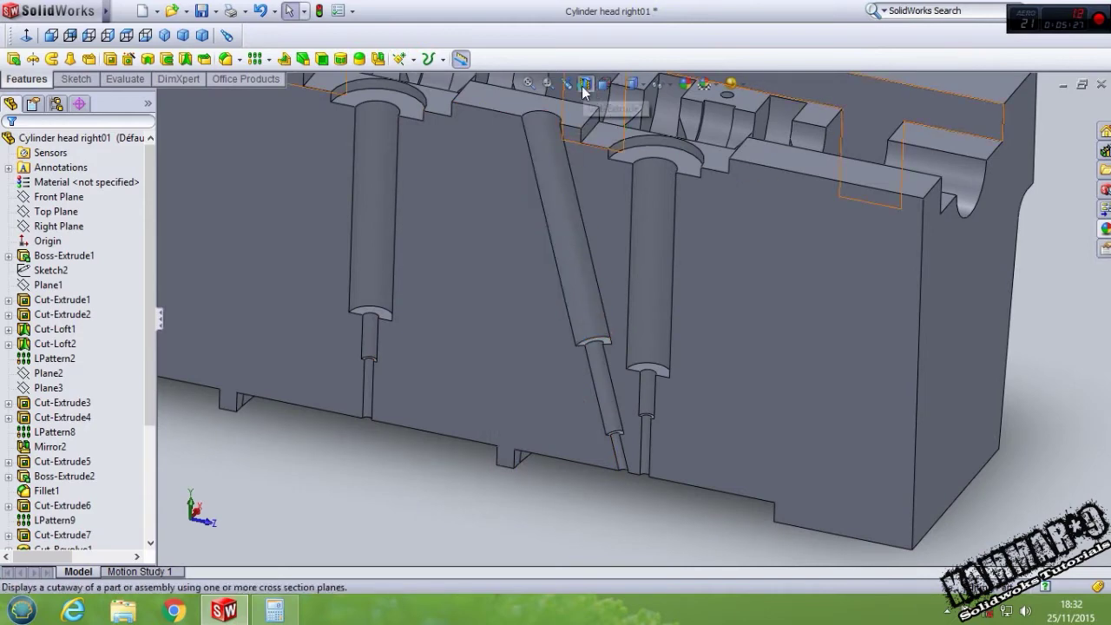
pyautogui.click(584, 91)
# Step: Highlight Cut-Revolve3 while rotating the whole block, then select Plane2
pyautogui.moveTo(489, 351); pyautogui.dragTo(395, 438, button='middle')
pyautogui.scroll(-2, 120, 487)
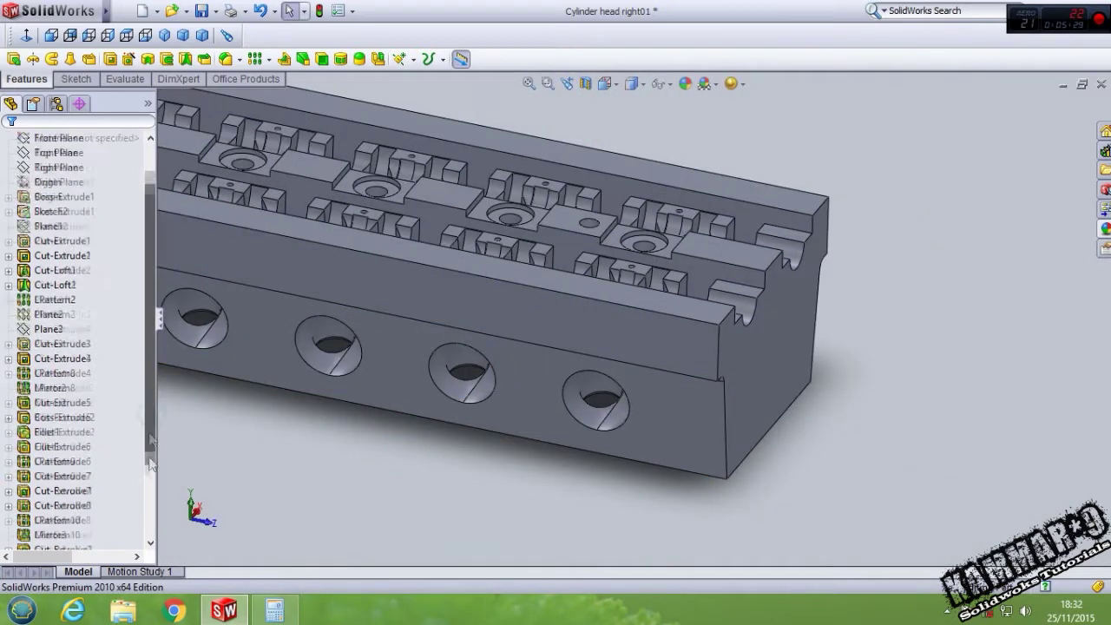
pyautogui.scroll(-2, 96, 513)
pyautogui.click(64, 535)
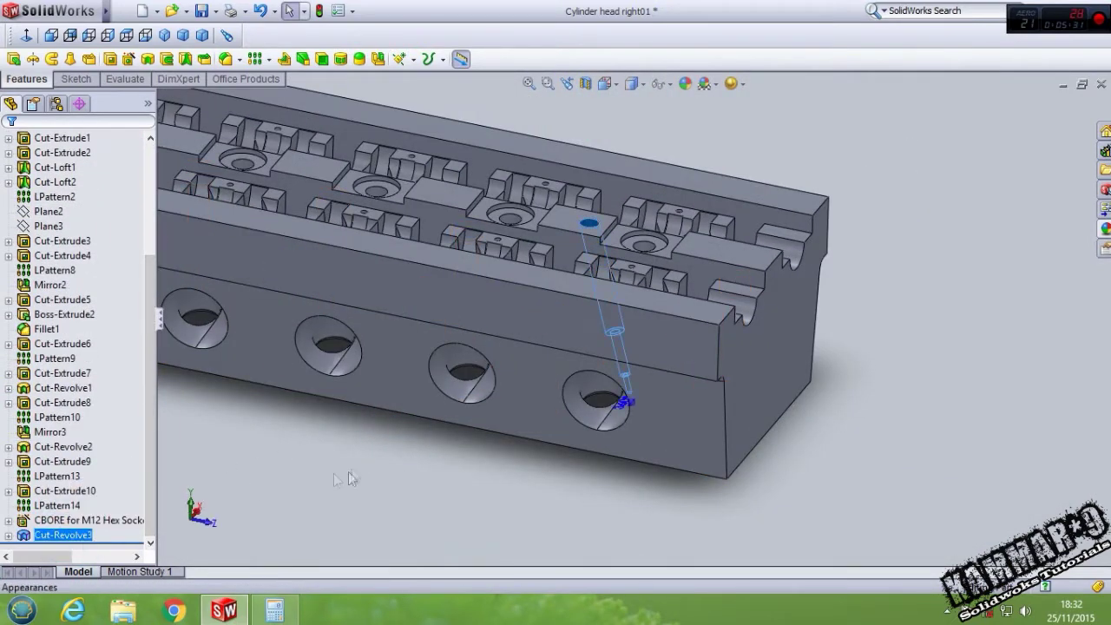
pyautogui.moveTo(334, 474); pyautogui.dragTo(455, 195, button='middle')
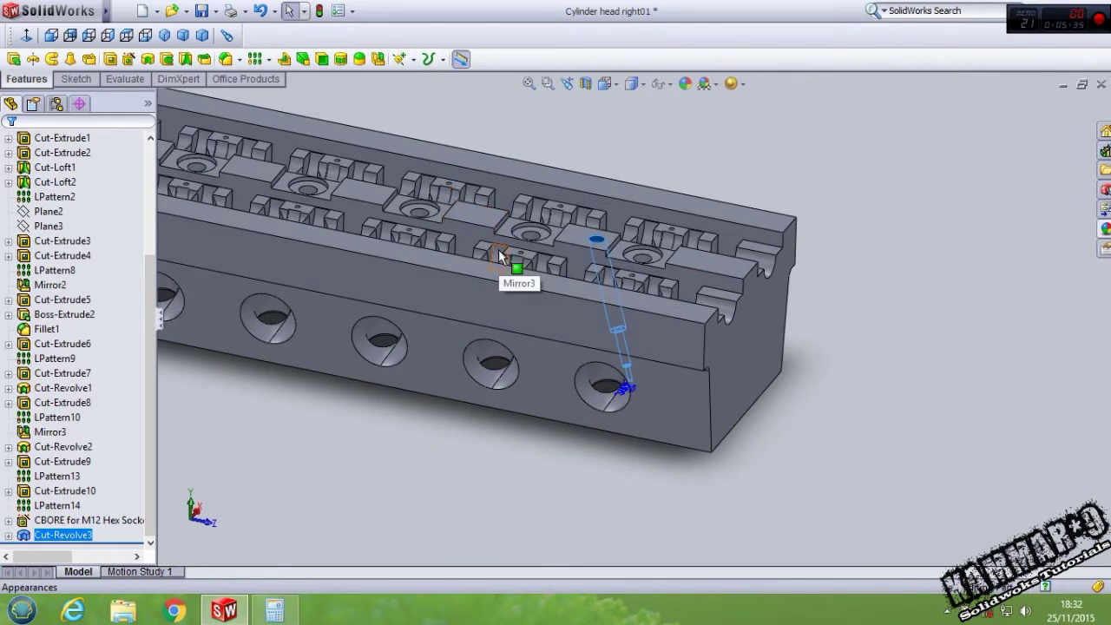
pyautogui.click(399, 461)
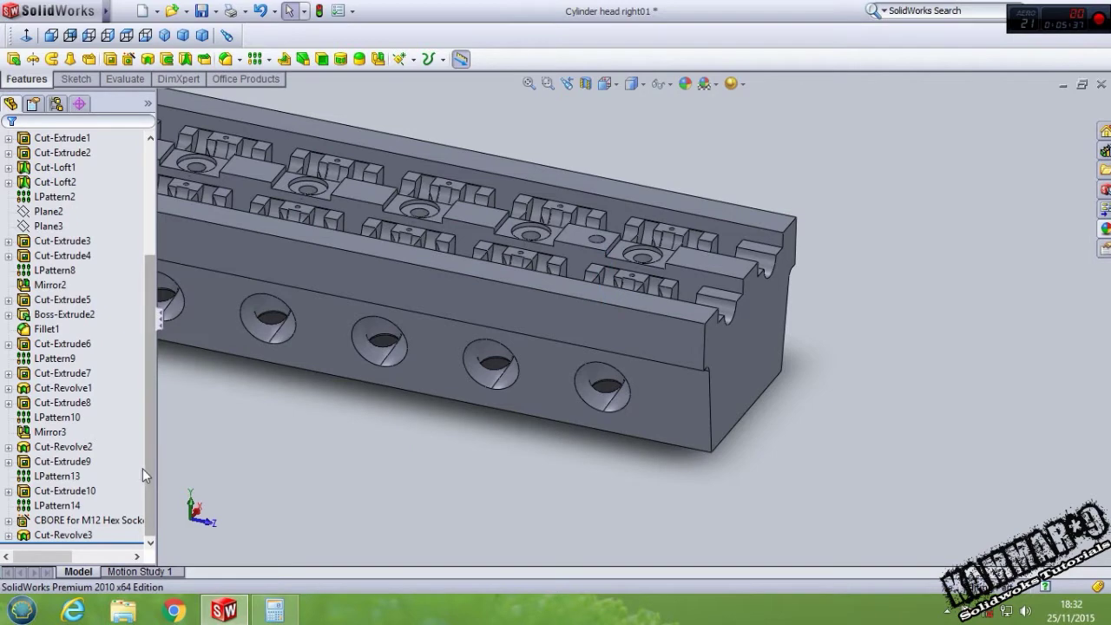
pyautogui.moveTo(150, 476); pyautogui.dragTo(141, 413)
pyautogui.click(40, 359)
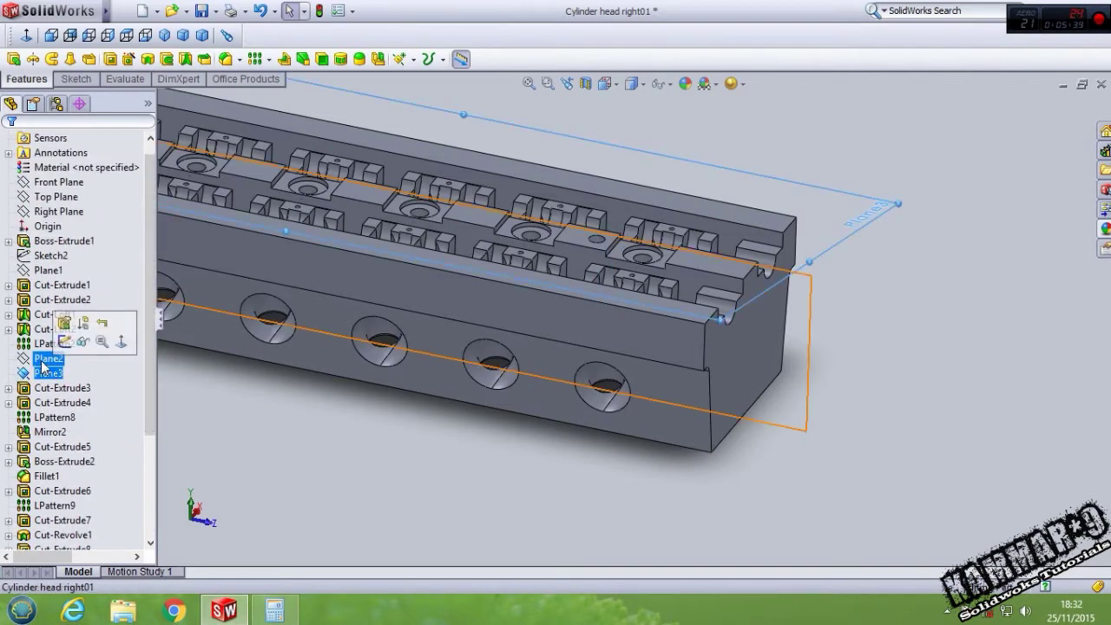
# Step: Start a new sketch on Plane2 and view it face-on from the opposite side
pyautogui.click(50, 330)
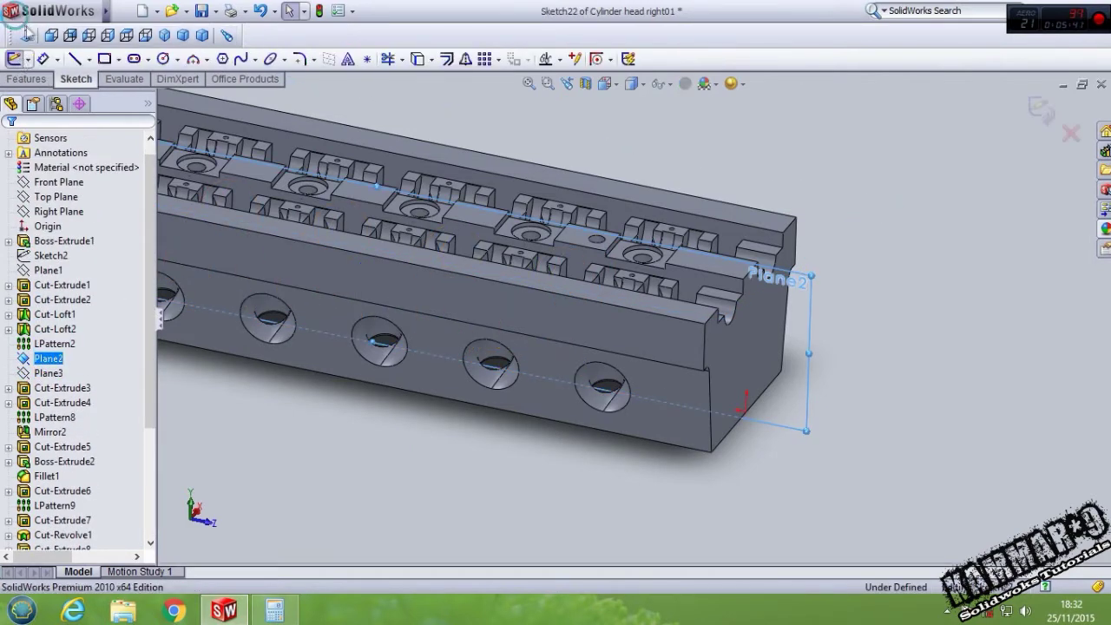
pyautogui.click(26, 37)
pyautogui.click(26, 37)
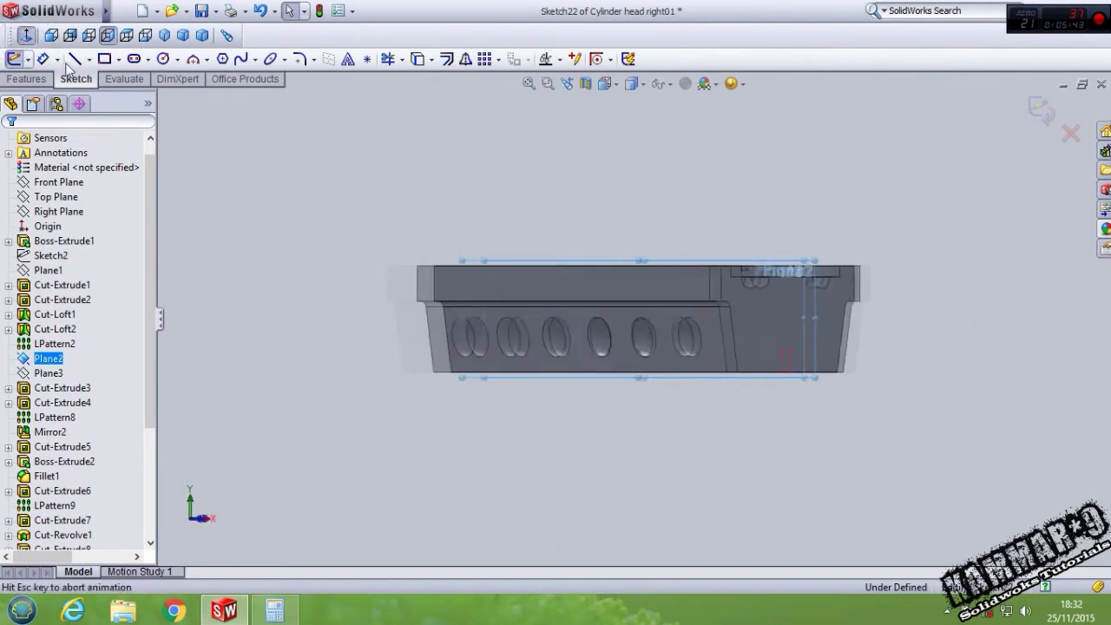
# Step: In wireframe, draw a three-point angled rectangle across the top edge above the slanted bore
pyautogui.click(76, 59)
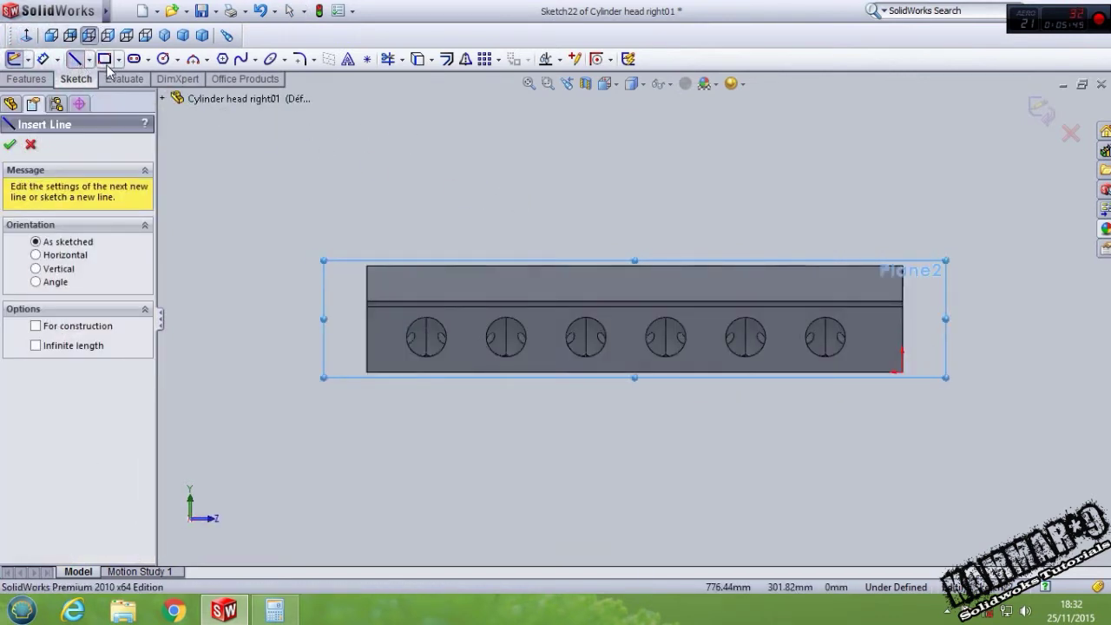
pyautogui.click(117, 60)
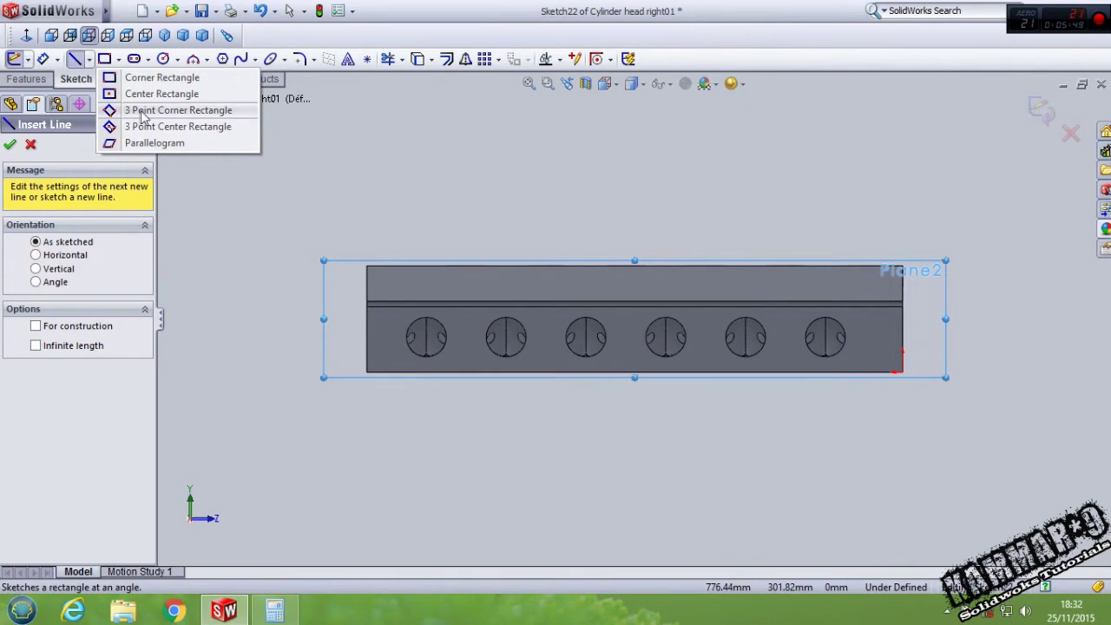
pyautogui.click(149, 116)
pyautogui.moveTo(633, 83)
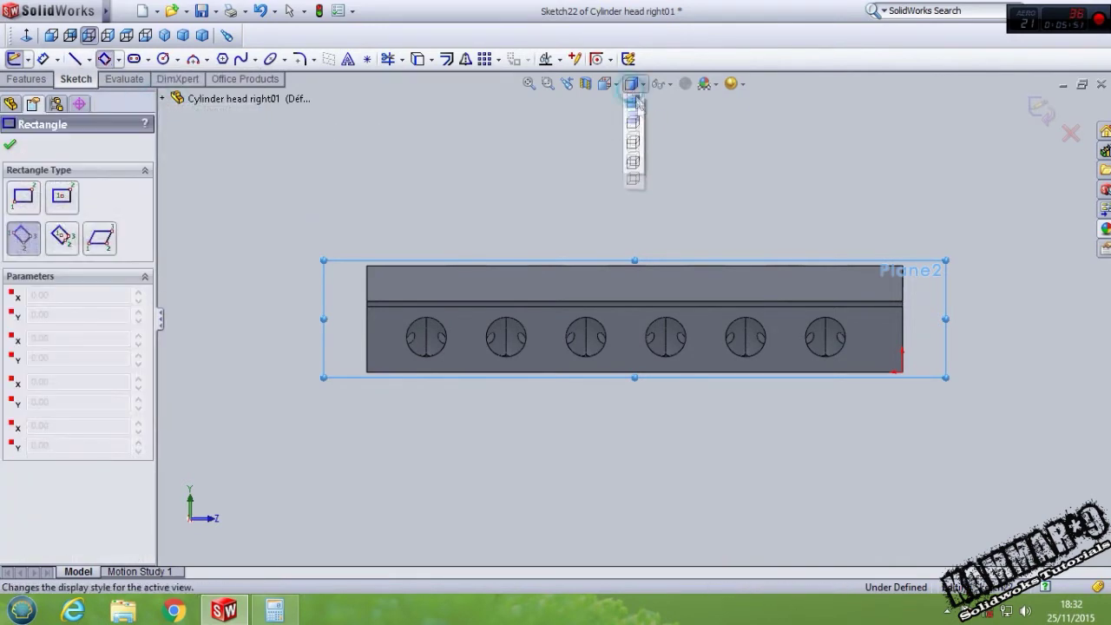
pyautogui.click(633, 188)
pyautogui.scroll(-2, 781, 287)
pyautogui.scroll(-2, 781, 287)
pyautogui.scroll(-2, 747, 287)
pyautogui.scroll(-1, 734, 289)
pyautogui.scroll(-1, 725, 293)
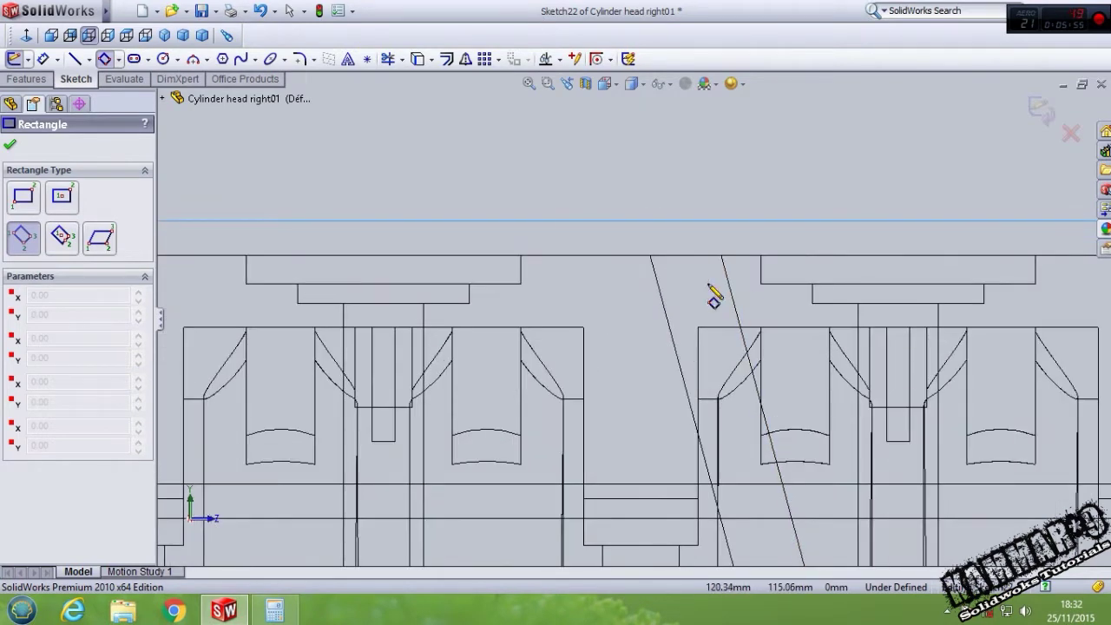
pyautogui.click(746, 256)
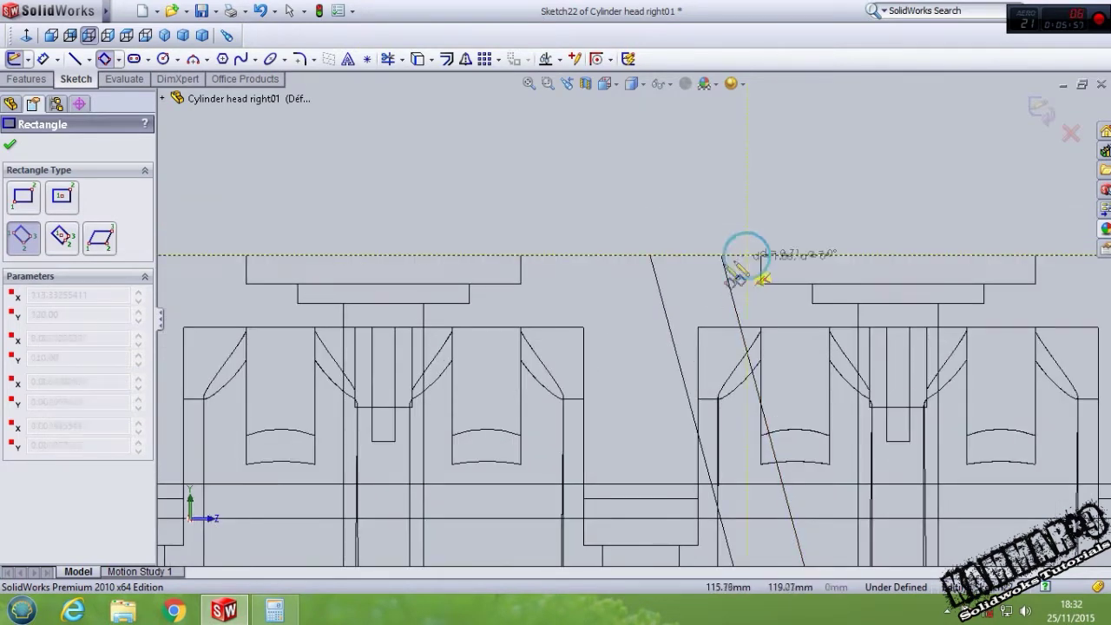
pyautogui.click(613, 292)
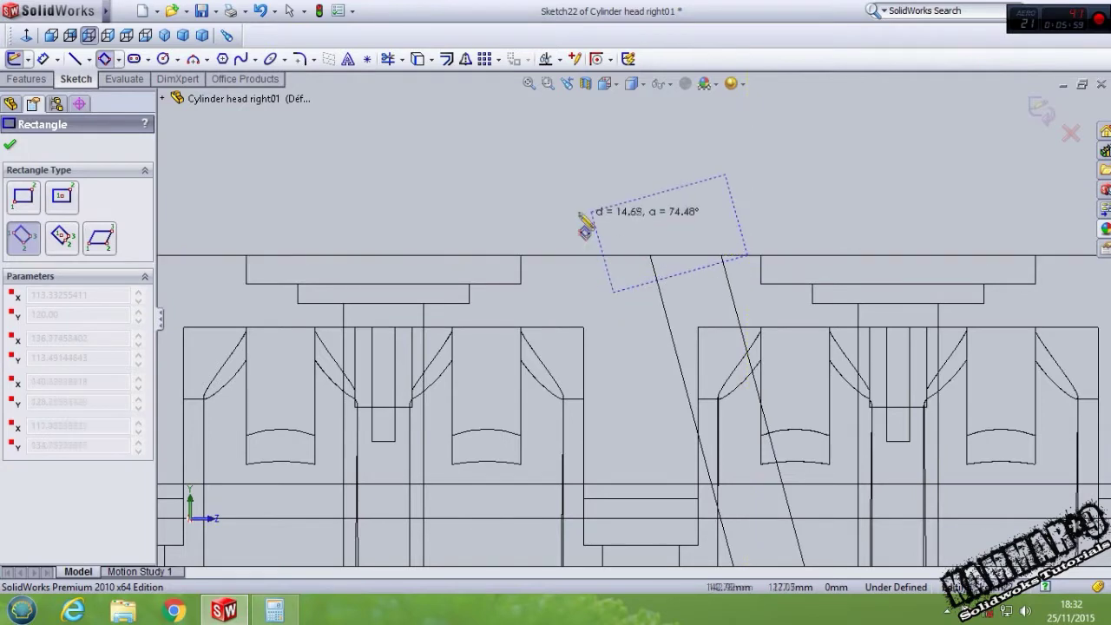
pyautogui.click(590, 208)
pyautogui.press('Escape')
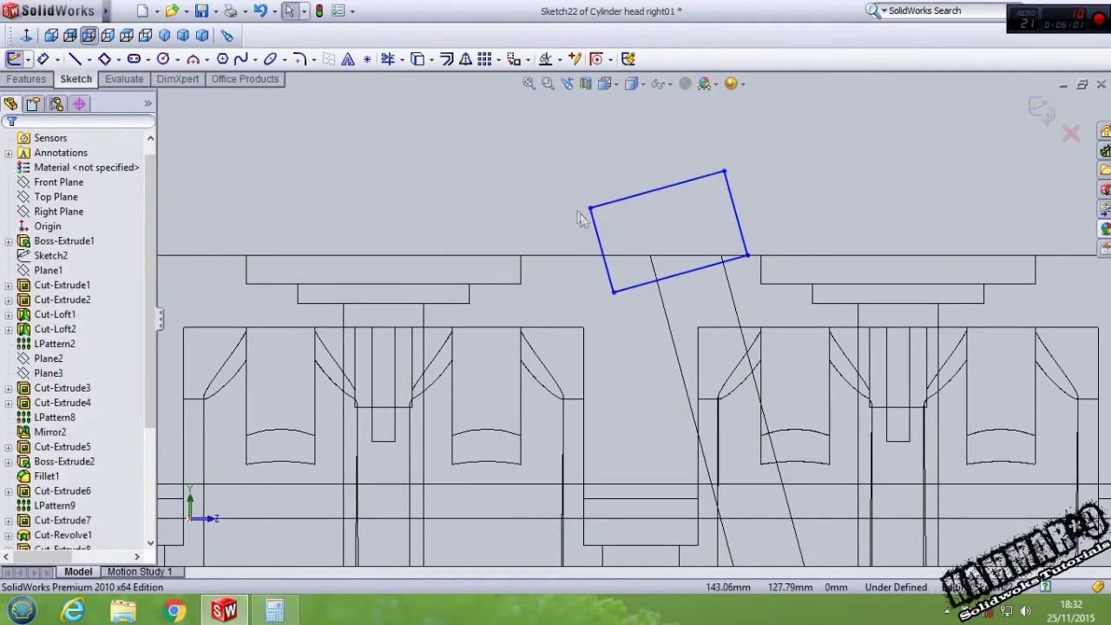
# Step: Make the rectangle's bottom edge perpendicular to the angled bore's edge
pyautogui.click(680, 274)
pyautogui.keyDown('ctrl'); pyautogui.click(668, 305); pyautogui.keyUp('ctrl')
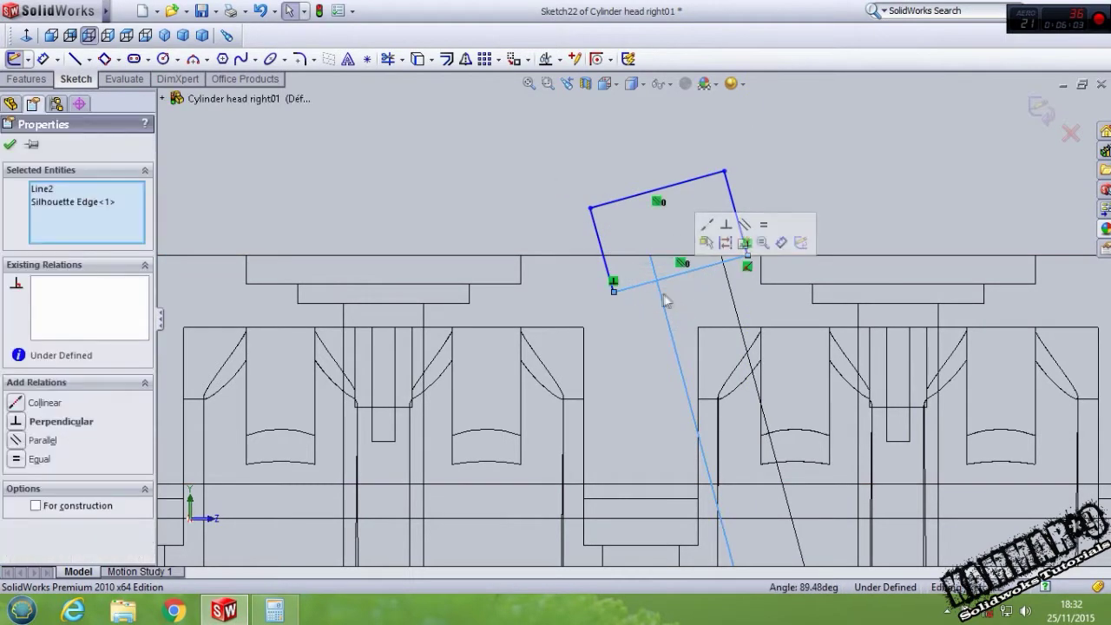
pyautogui.click(726, 228)
pyautogui.click(839, 214)
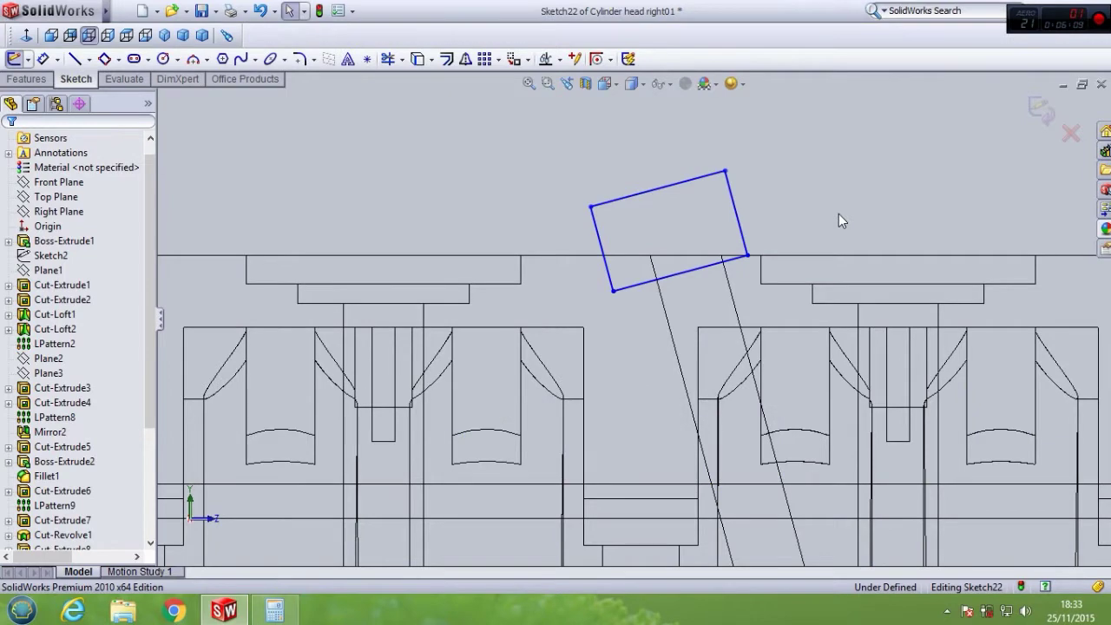
# Step: Dimension the rectangle's bottom edge to 20 mm
pyautogui.press('d')
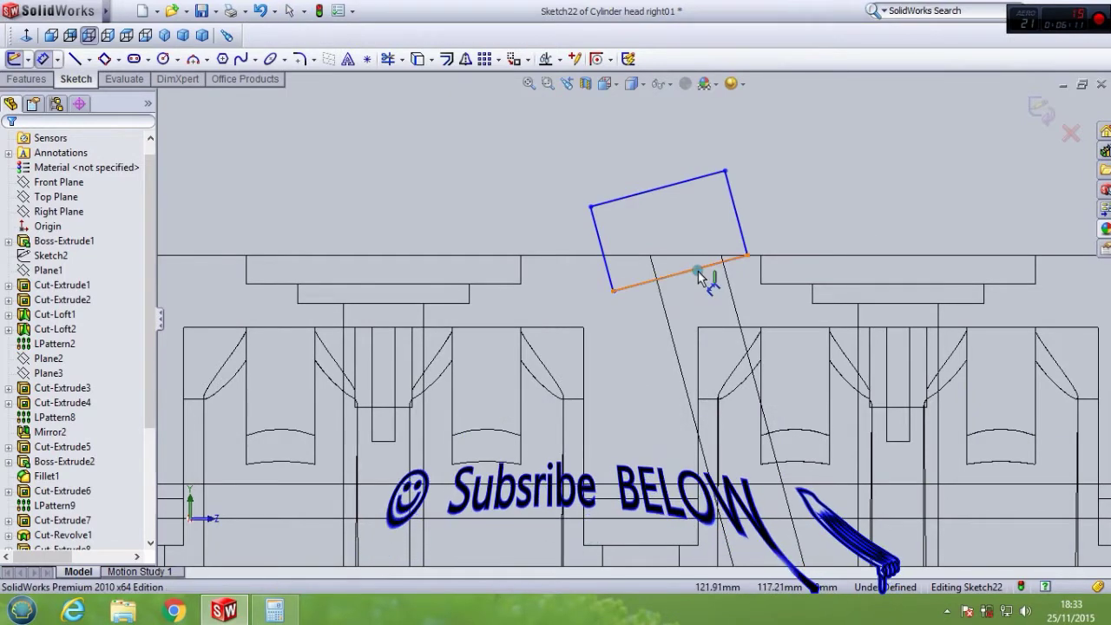
pyautogui.click(708, 277)
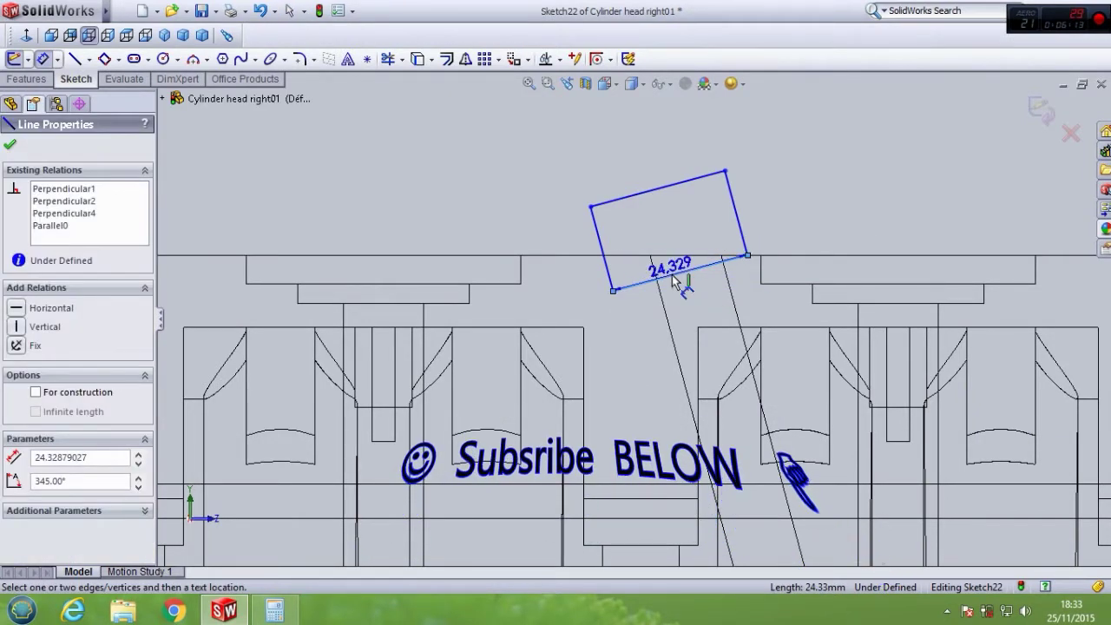
pyautogui.click(685, 271)
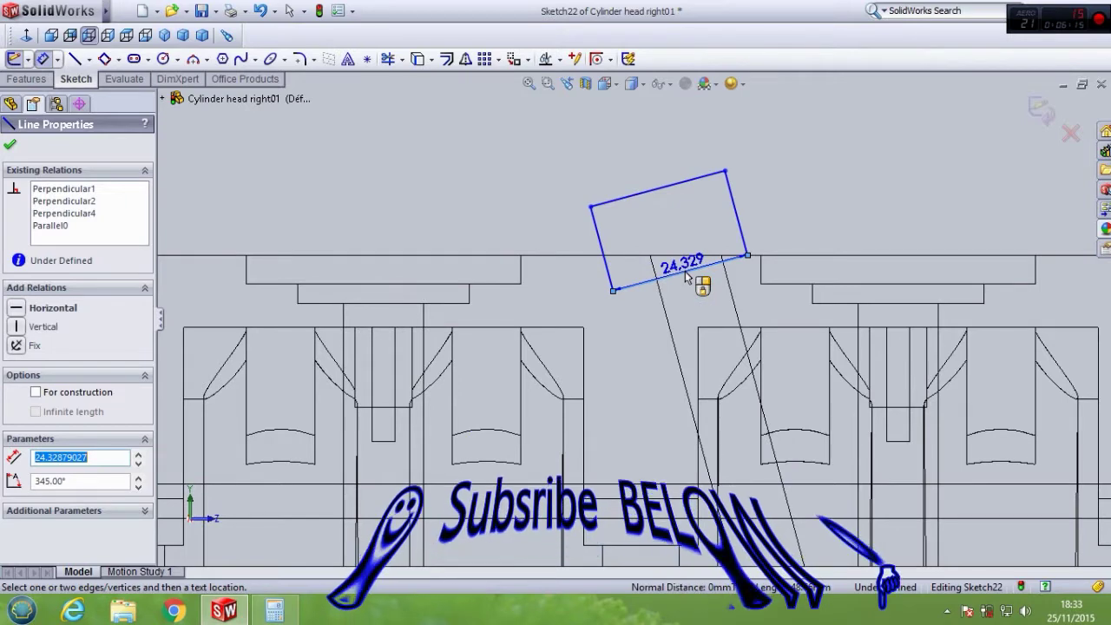
pyautogui.click(679, 270)
pyautogui.write('20')
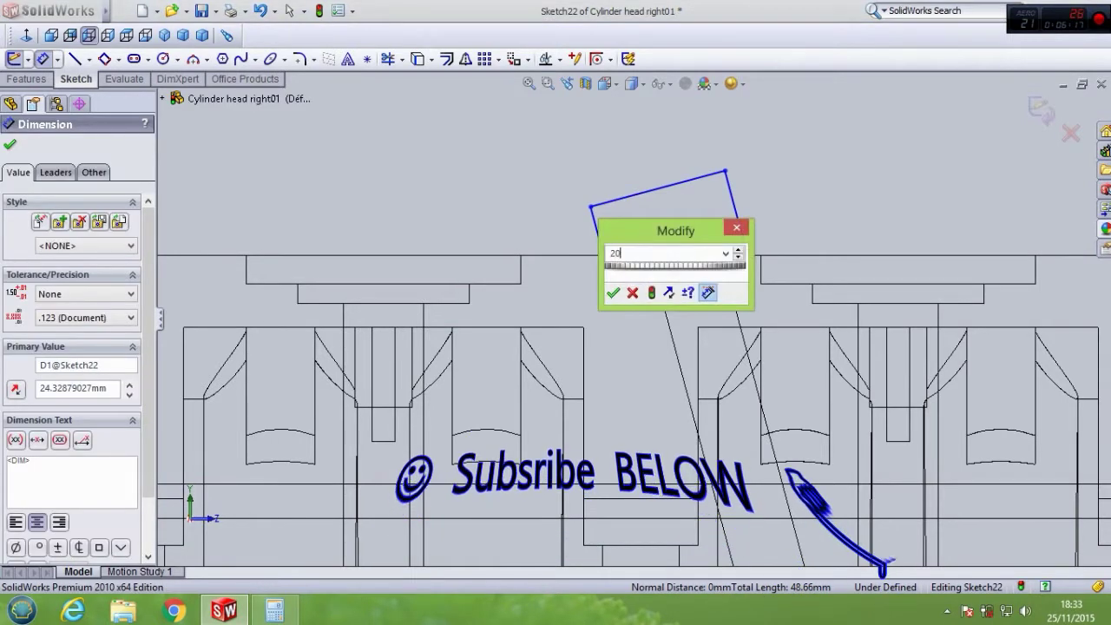
pyautogui.press('Return')
pyautogui.press('Escape')
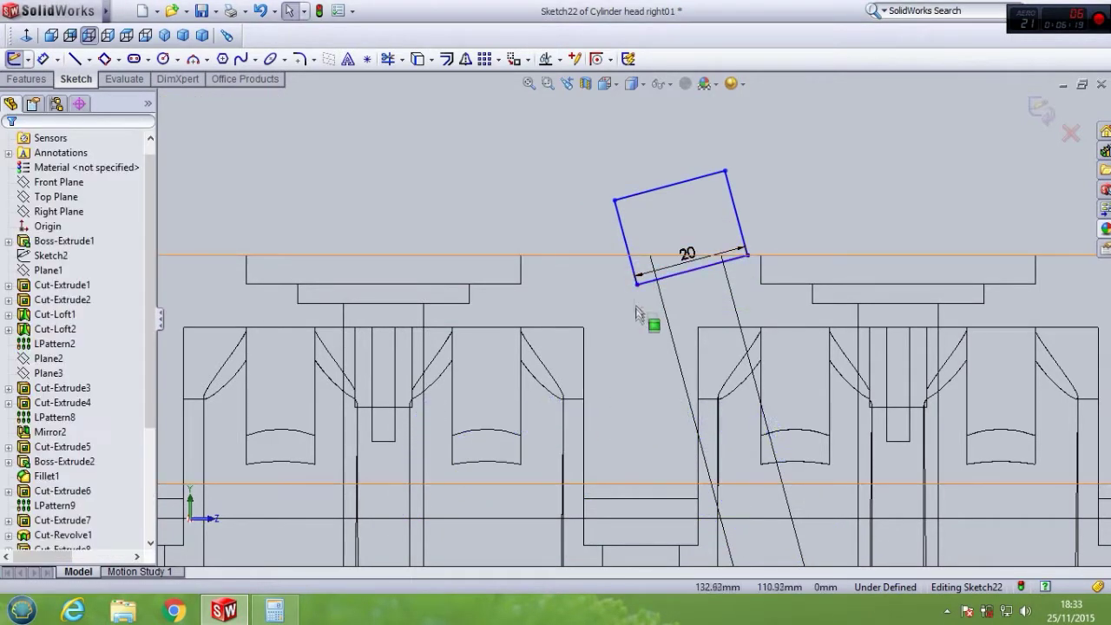
# Step: Set the rectangle corner 4 mm from the construction line and pull its top edge slightly down
pyautogui.moveTo(528, 181); pyautogui.dragTo(517, 113, button='right')
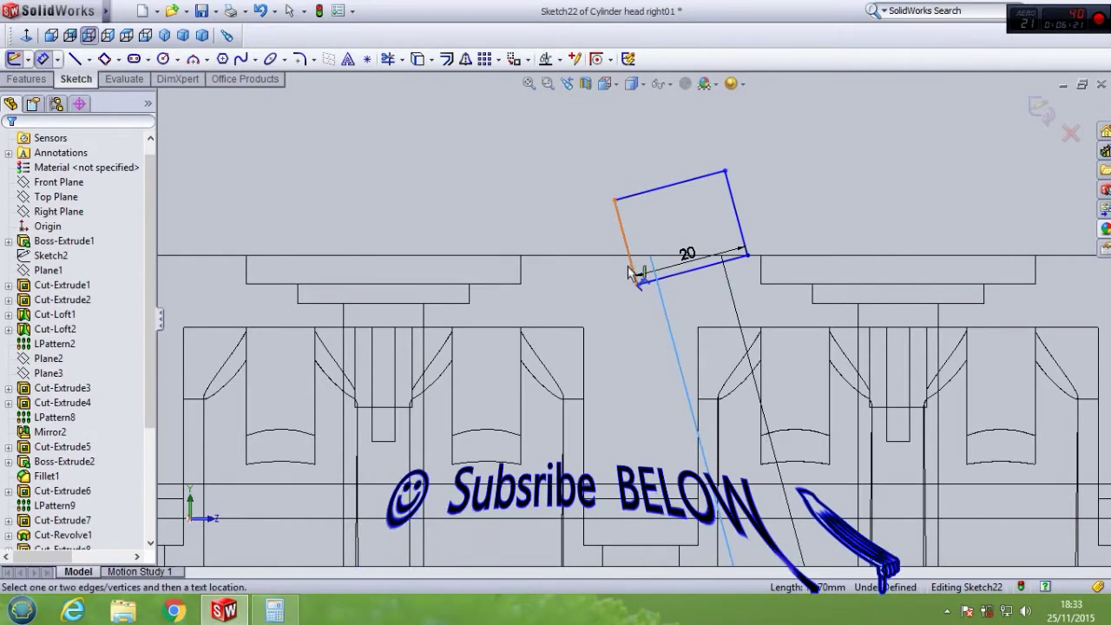
pyautogui.click(664, 317)
pyautogui.click(636, 283)
pyautogui.click(642, 319)
pyautogui.write('4')
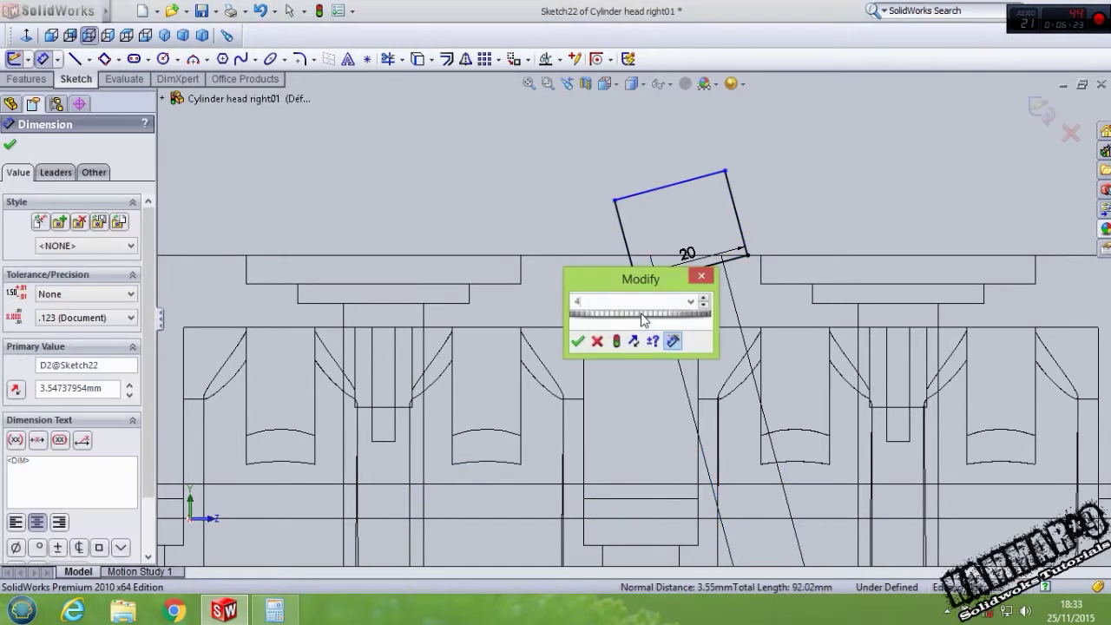
pyautogui.press('Return')
pyautogui.press('Escape')
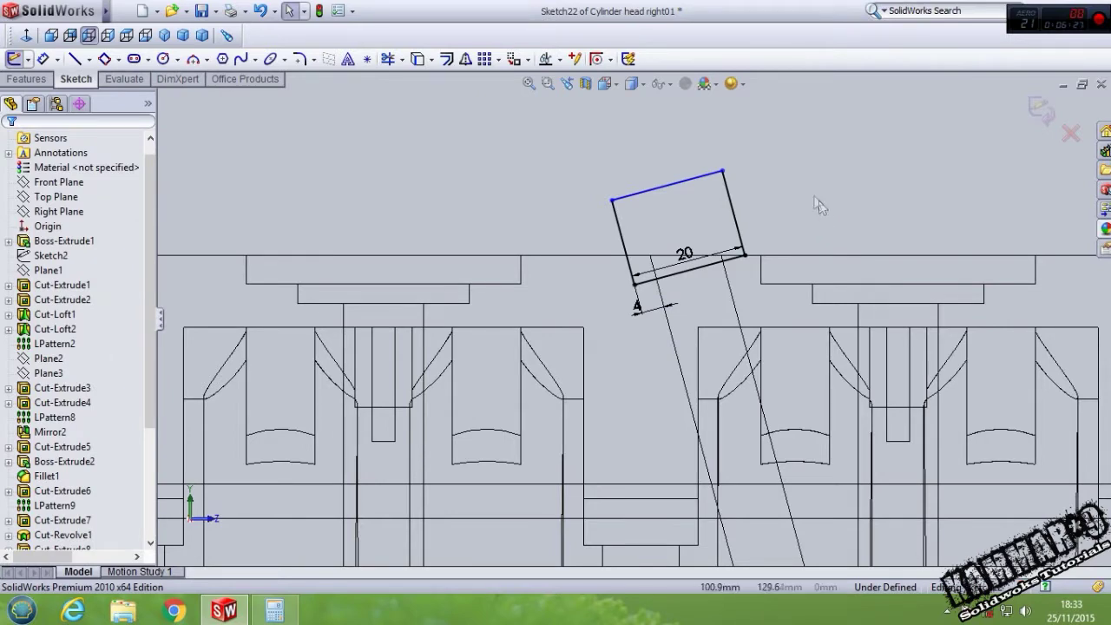
pyautogui.moveTo(727, 171); pyautogui.dragTo(731, 190)
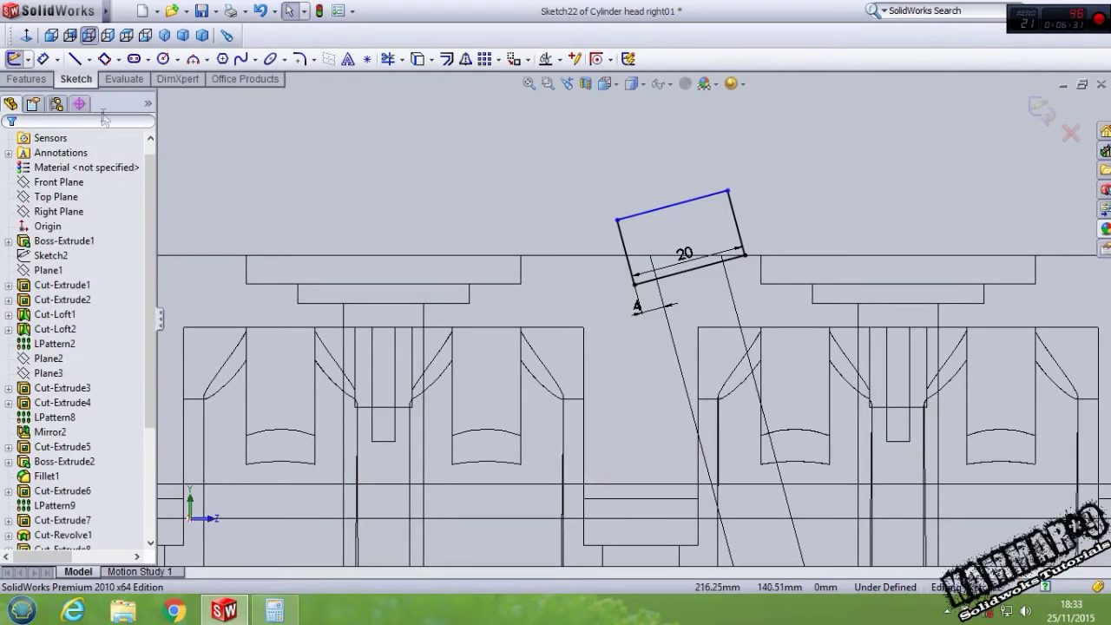
pyautogui.click(47, 83)
pyautogui.click(109, 59)
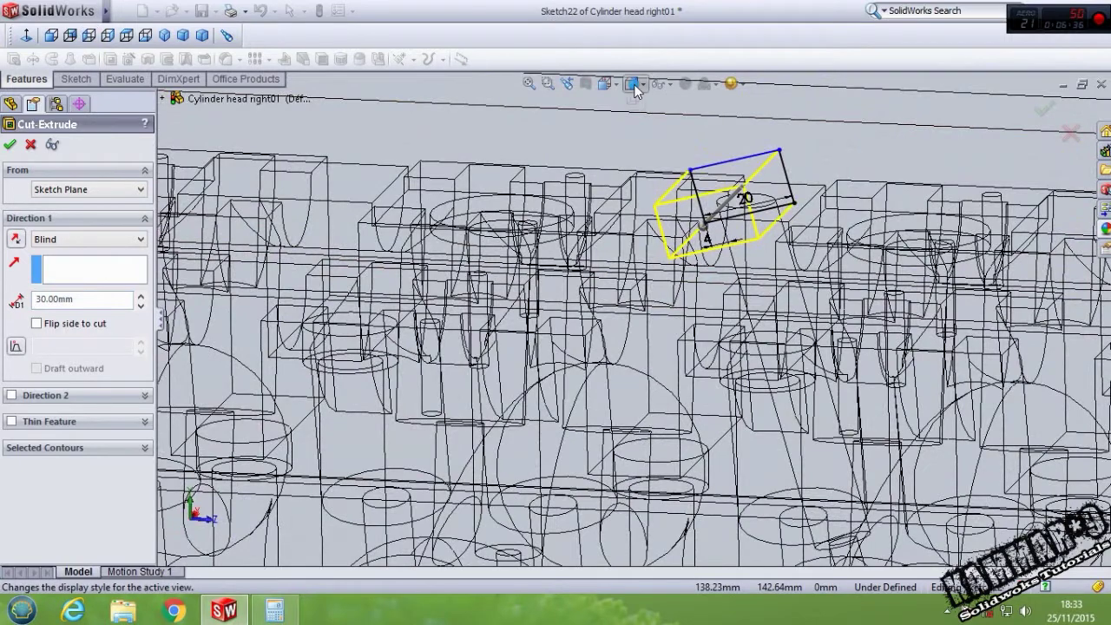
# Step: Make the extruded cut Mid Plane at 40 mm depth and accept it
pyautogui.click(635, 87)
pyautogui.click(634, 122)
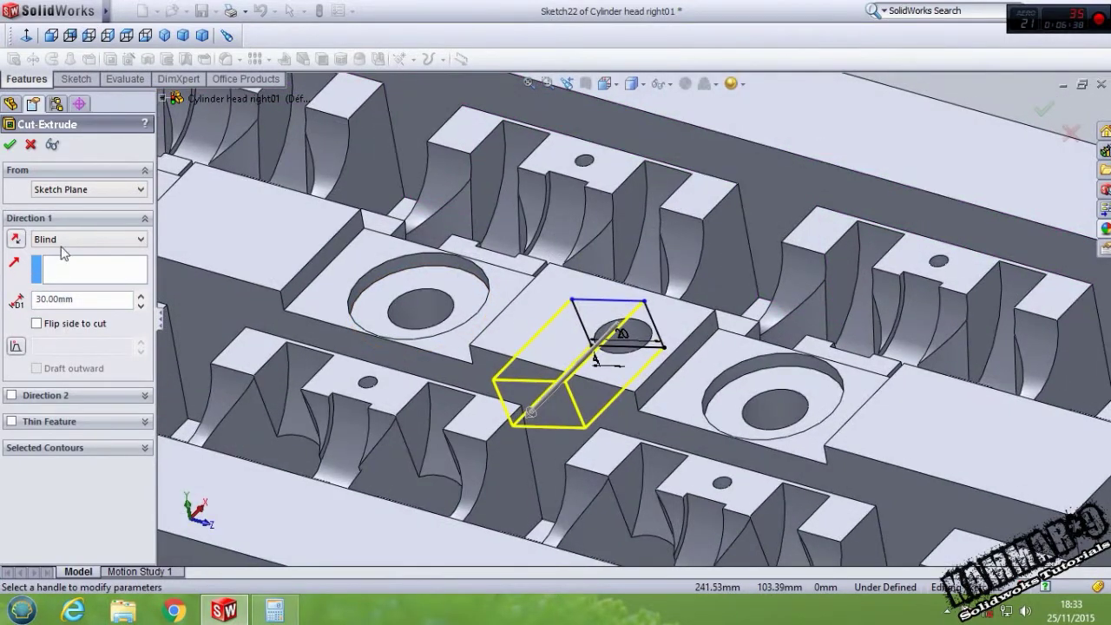
pyautogui.click(87, 239)
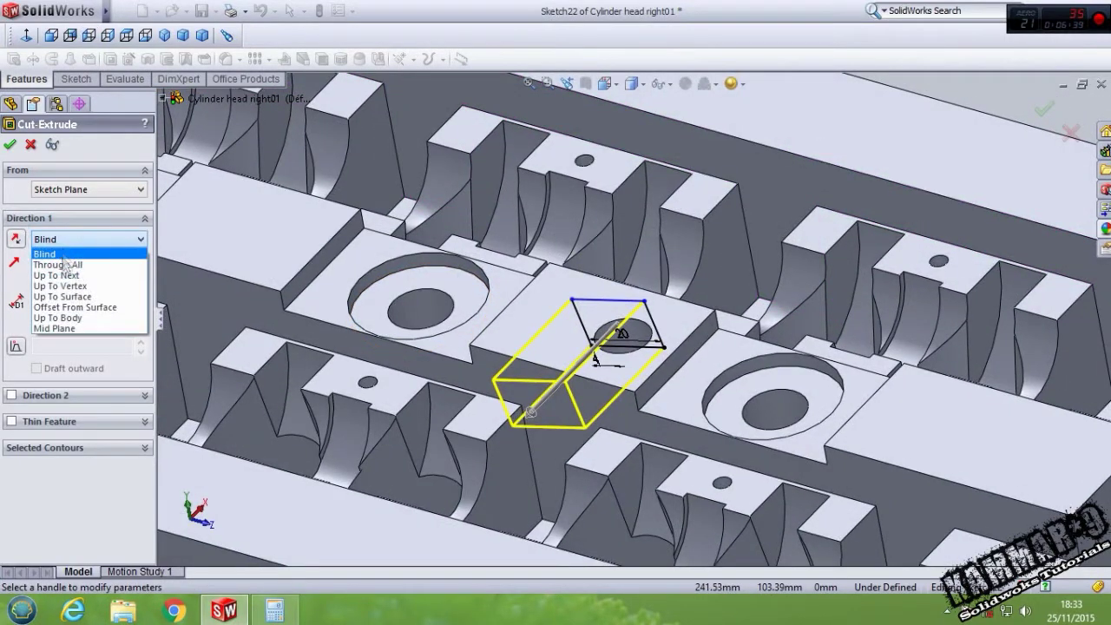
pyautogui.click(68, 323)
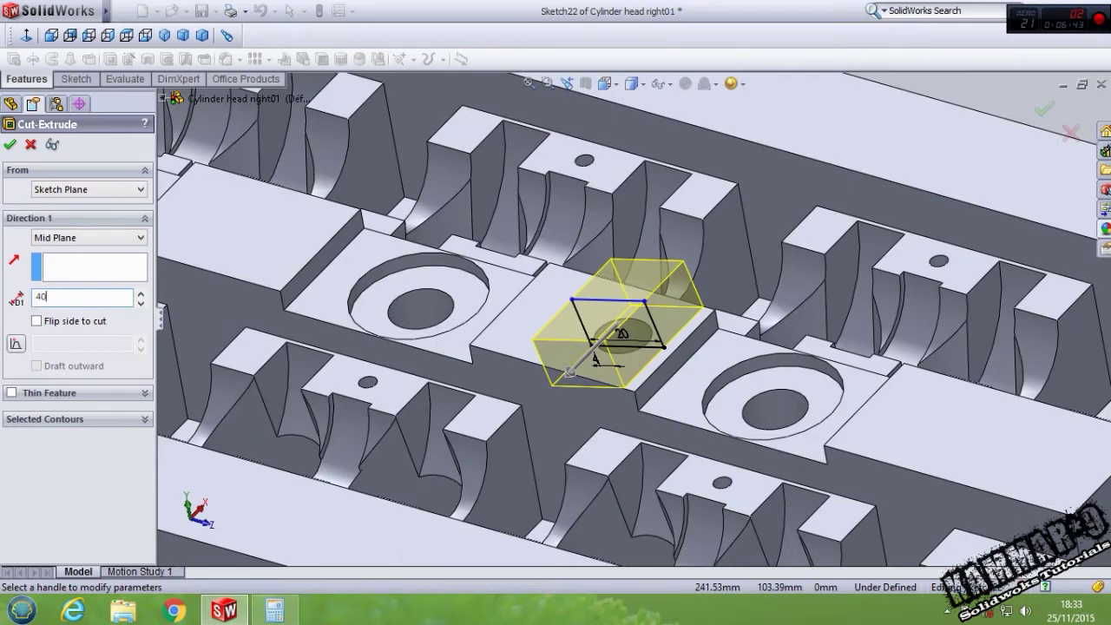
pyautogui.press('Return')
pyautogui.moveTo(486, 287); pyautogui.dragTo(482, 307, button='middle')
pyautogui.press('Return')
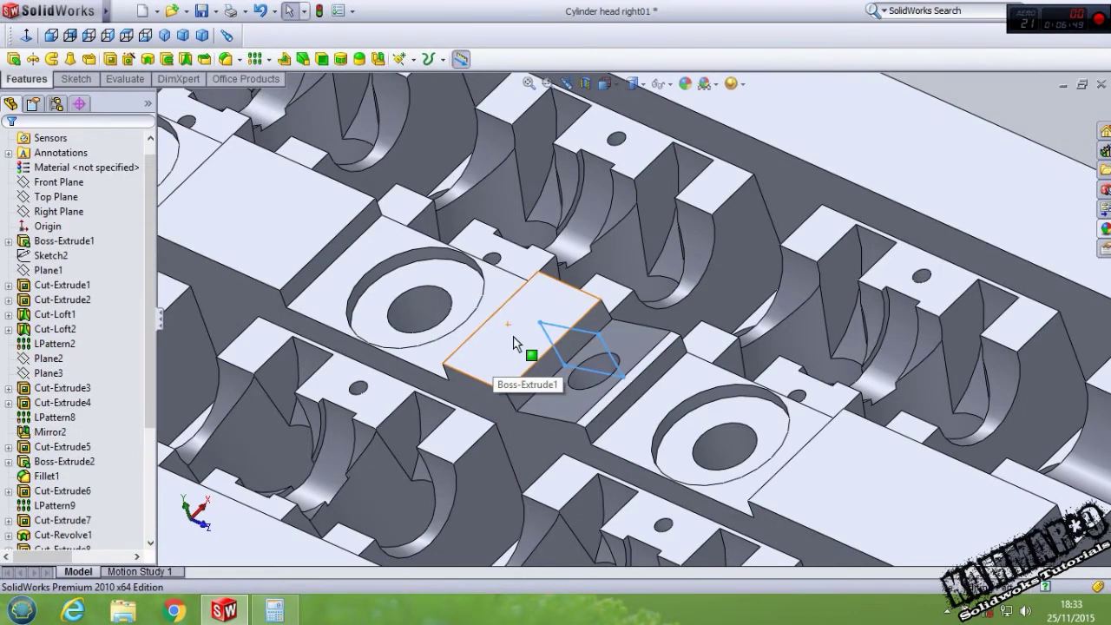
pyautogui.scroll(3, 577, 337)
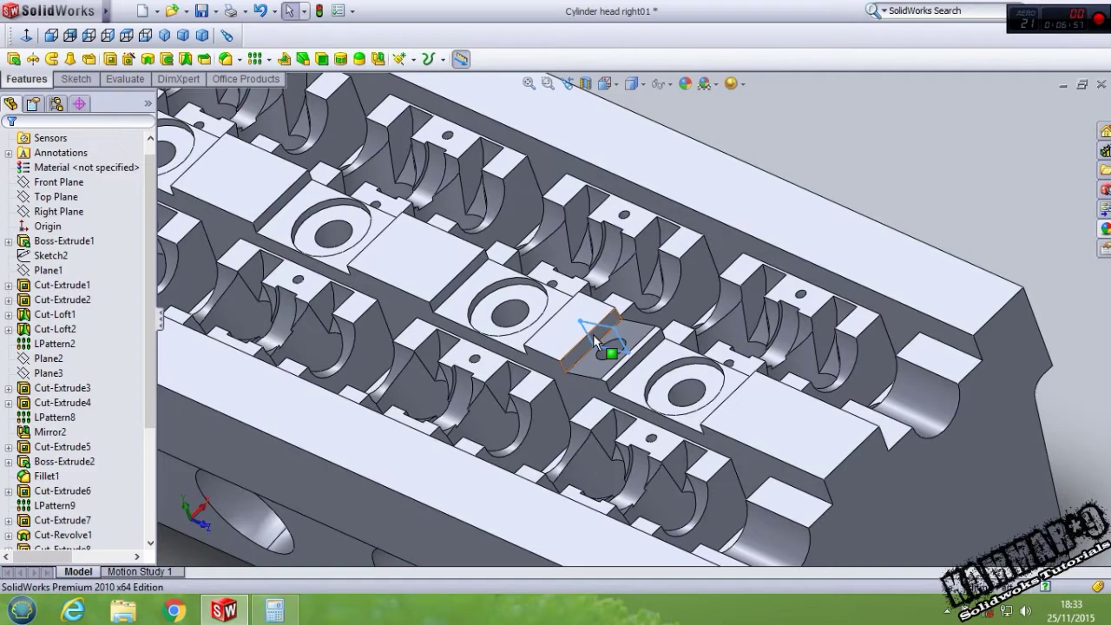
pyautogui.scroll(3, 599, 338)
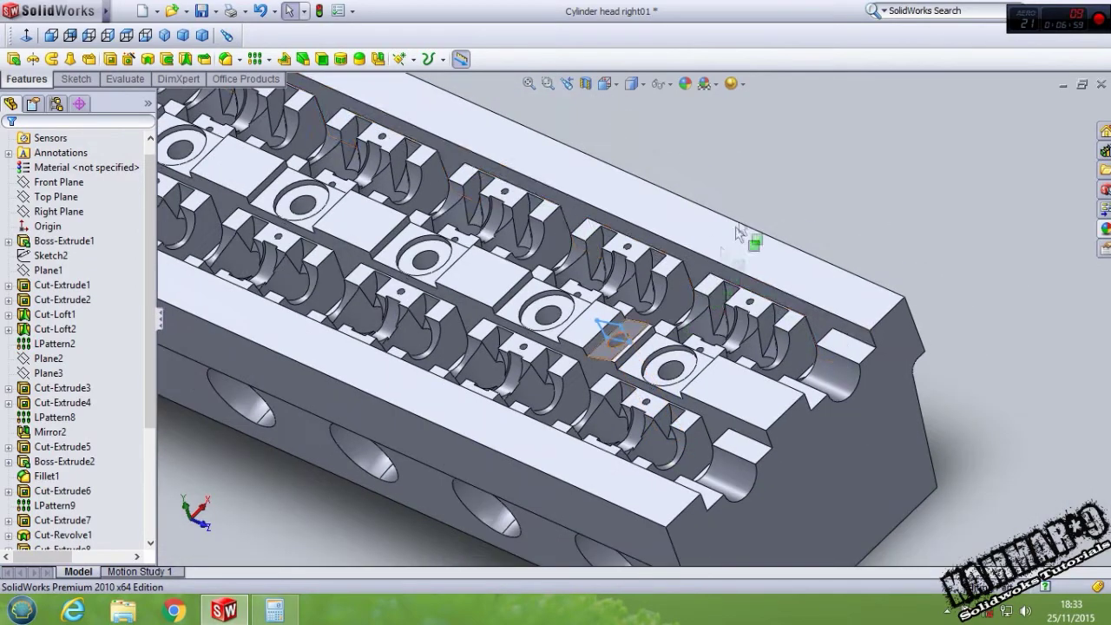
pyautogui.scroll(-2, 642, 347)
pyautogui.scroll(2, 642, 347)
pyautogui.scroll(2, 606, 317)
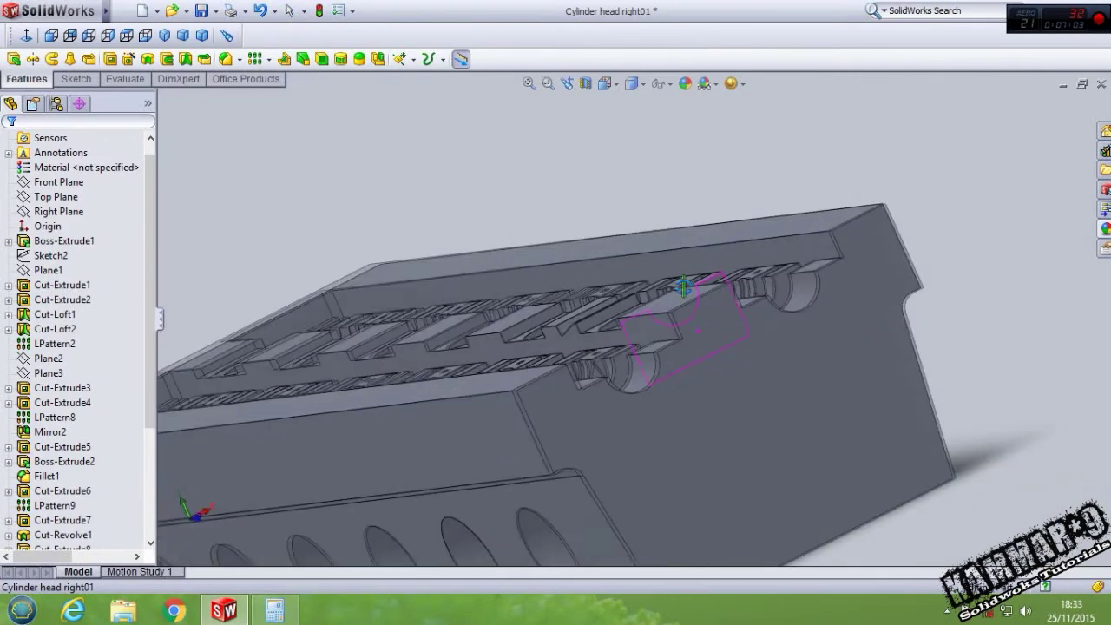
pyautogui.moveTo(613, 352); pyautogui.dragTo(700, 295, button='middle')
pyautogui.scroll(3, 699, 300)
pyautogui.moveTo(686, 365)
pyautogui.mouseDown(button='middle')
pyautogui.moveTo(606, 390)
pyautogui.moveTo(508, 515)
pyautogui.mouseUp(button='middle')
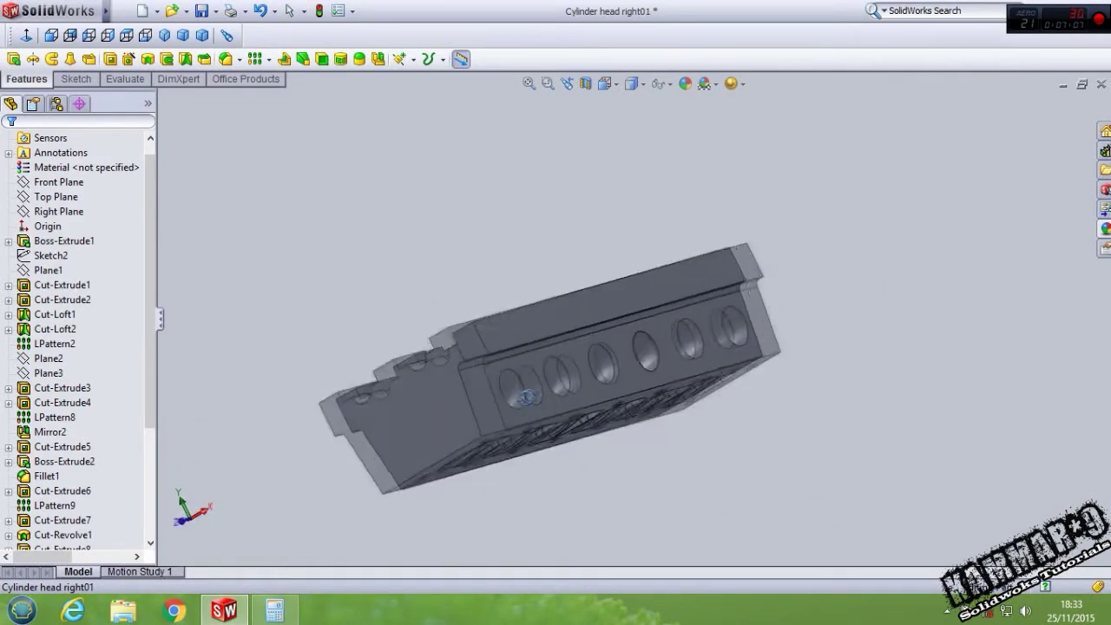
pyautogui.scroll(-2, 478, 516)
pyautogui.scroll(-2, 455, 484)
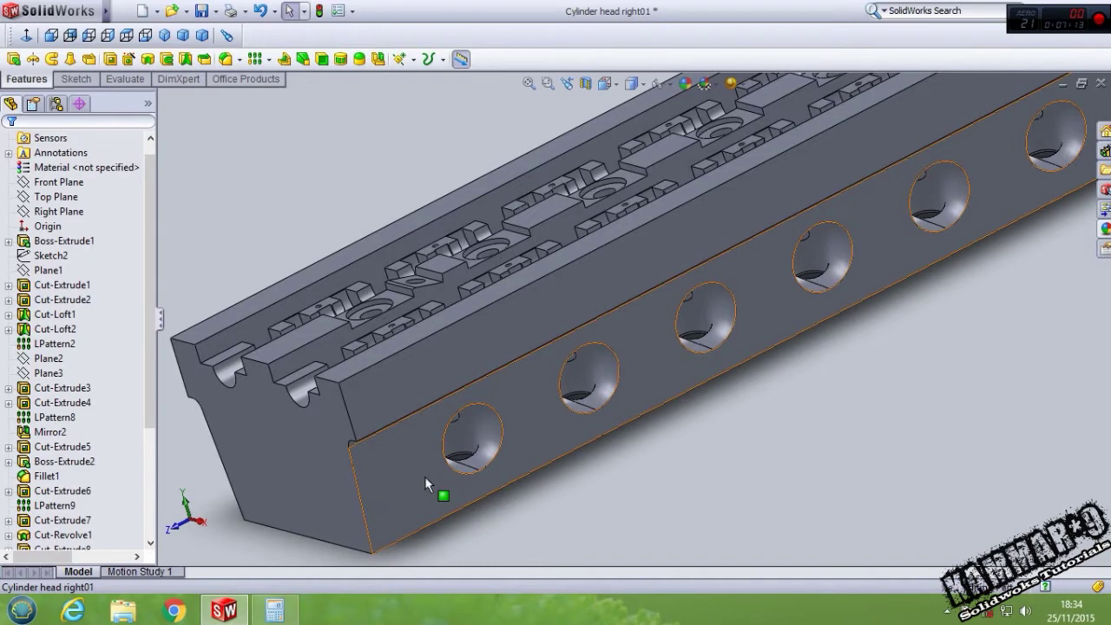
# Step: Start a new sketch on the block's side face, viewed face-on
pyautogui.click(425, 476)
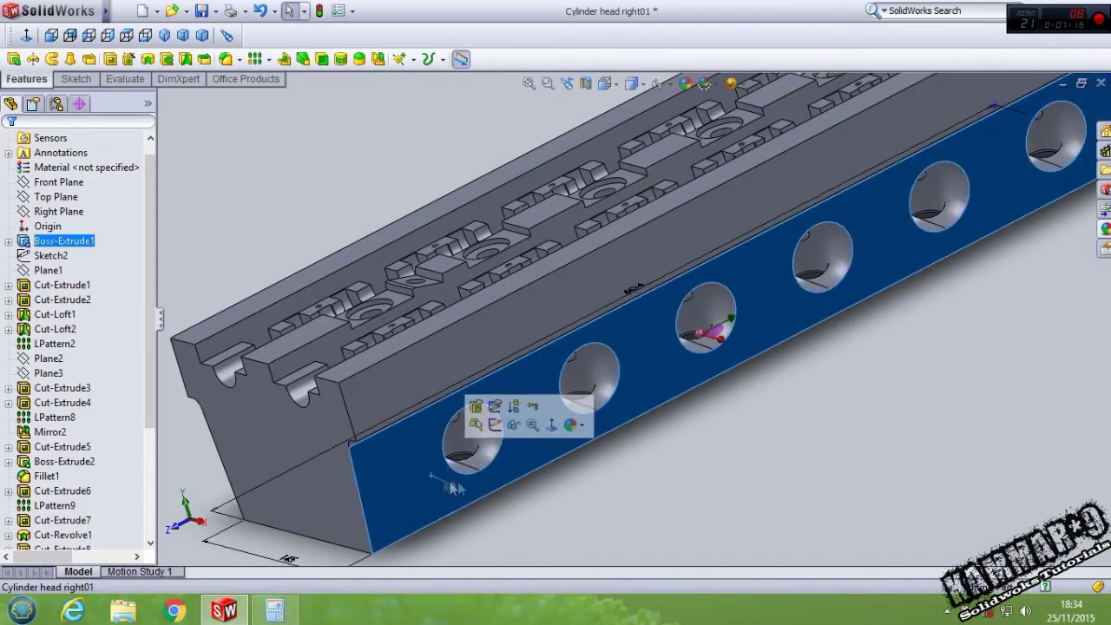
pyautogui.scroll(-2, 461, 465)
pyautogui.scroll(-2, 465, 458)
pyautogui.click(447, 441)
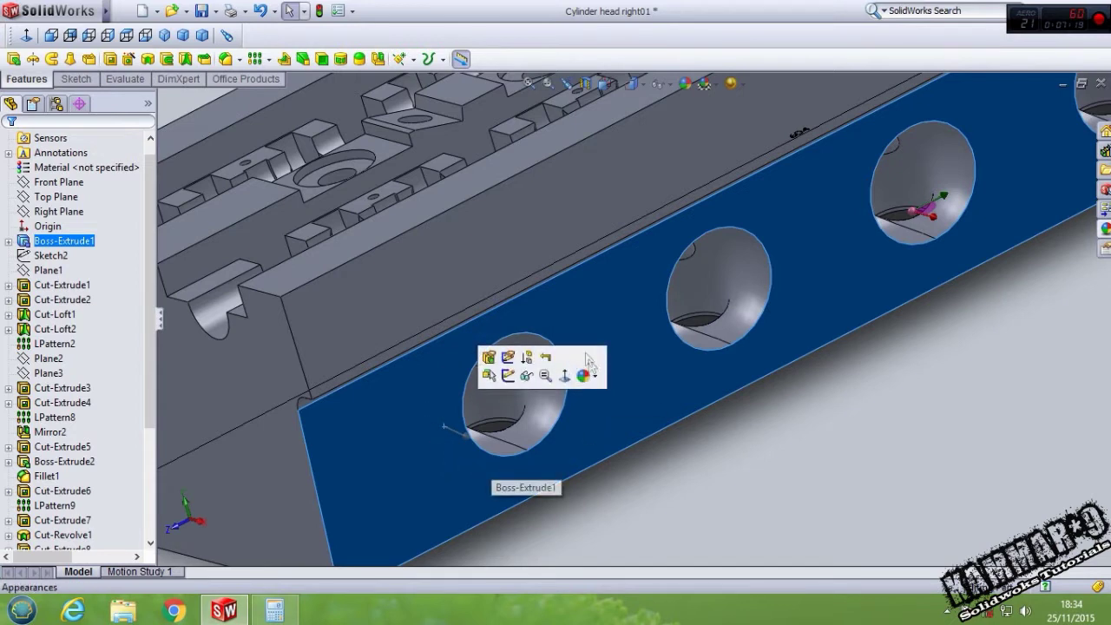
pyautogui.click(508, 376)
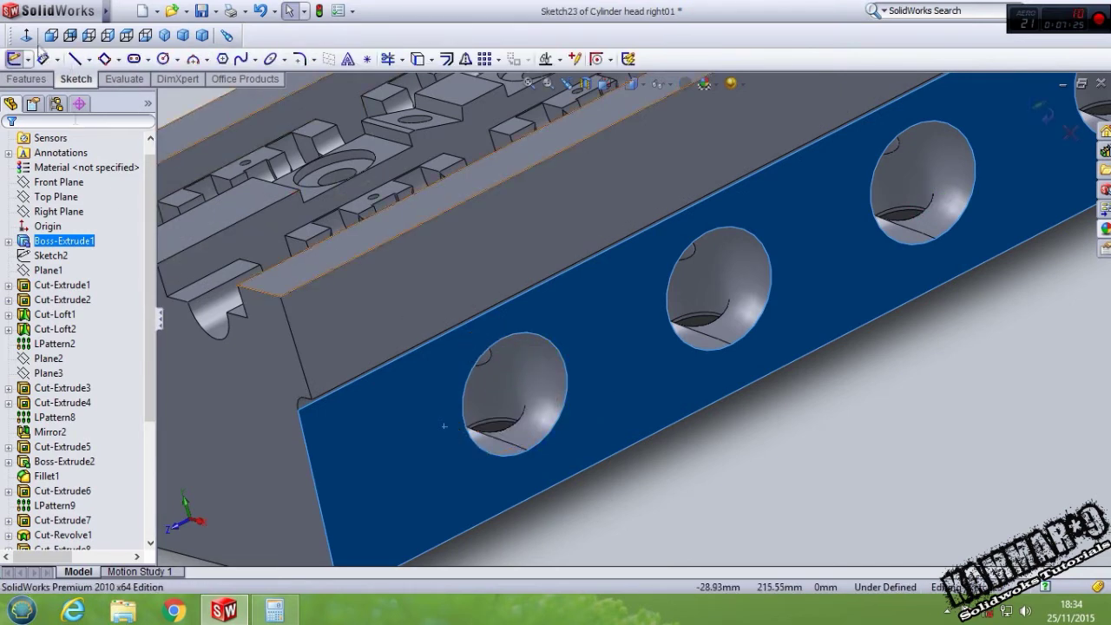
pyautogui.click(26, 34)
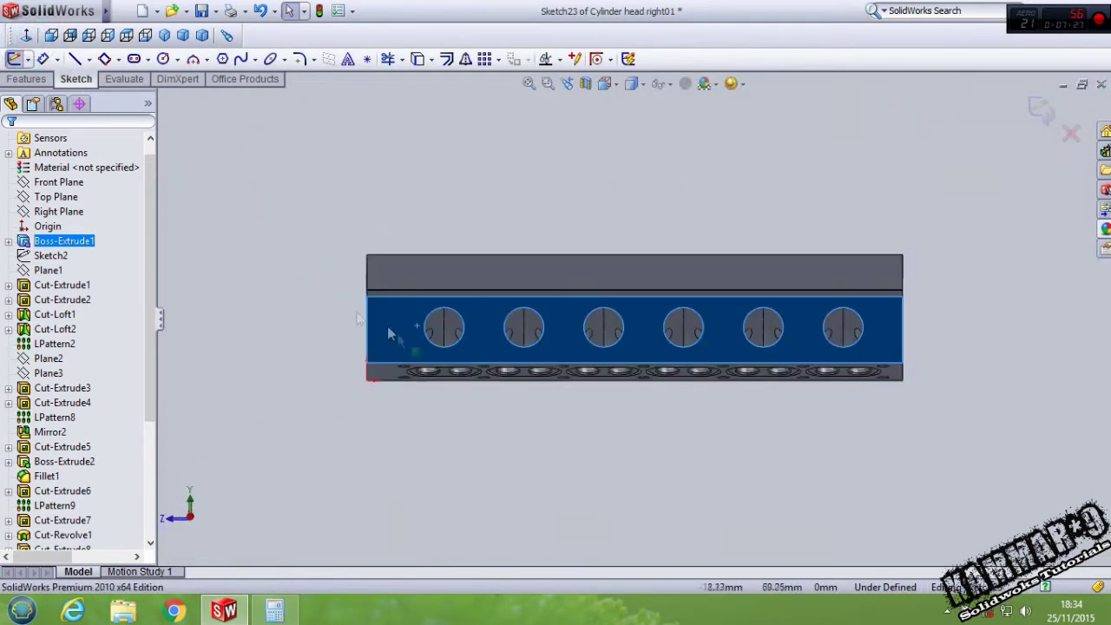
pyautogui.scroll(-3, 459, 316)
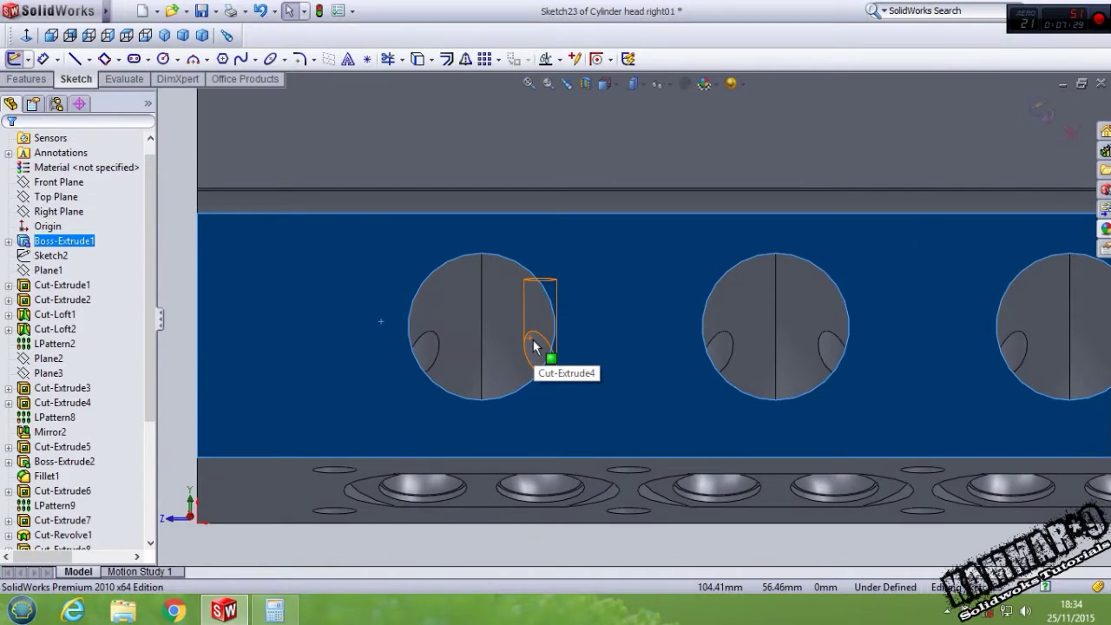
# Step: Draw a center rectangle around the first side port
pyautogui.click(118, 60)
pyautogui.click(124, 91)
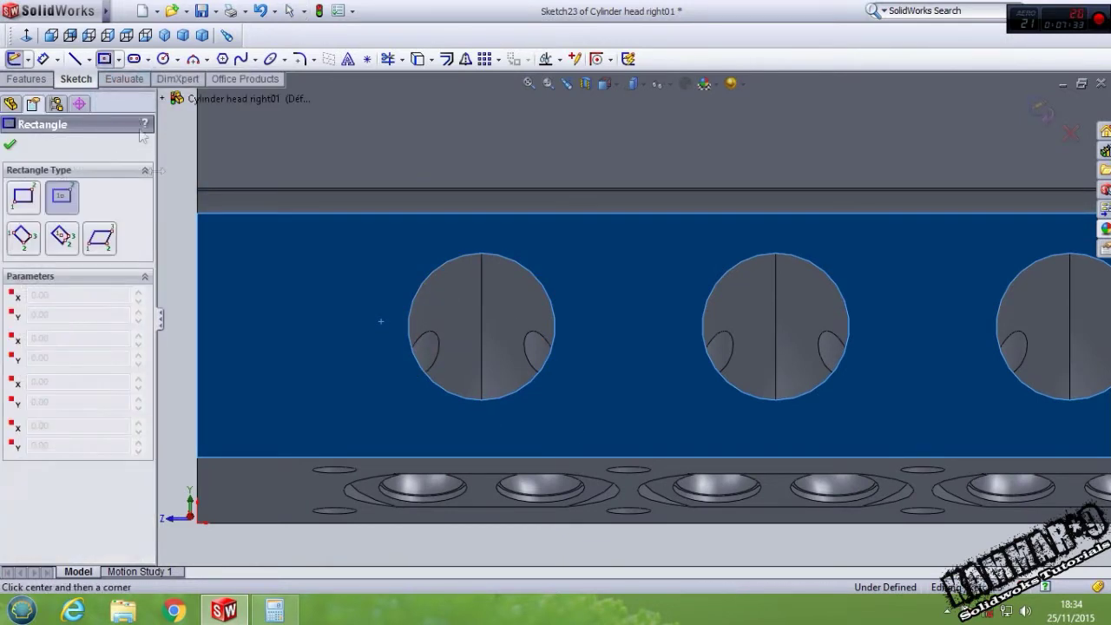
pyautogui.click(482, 327)
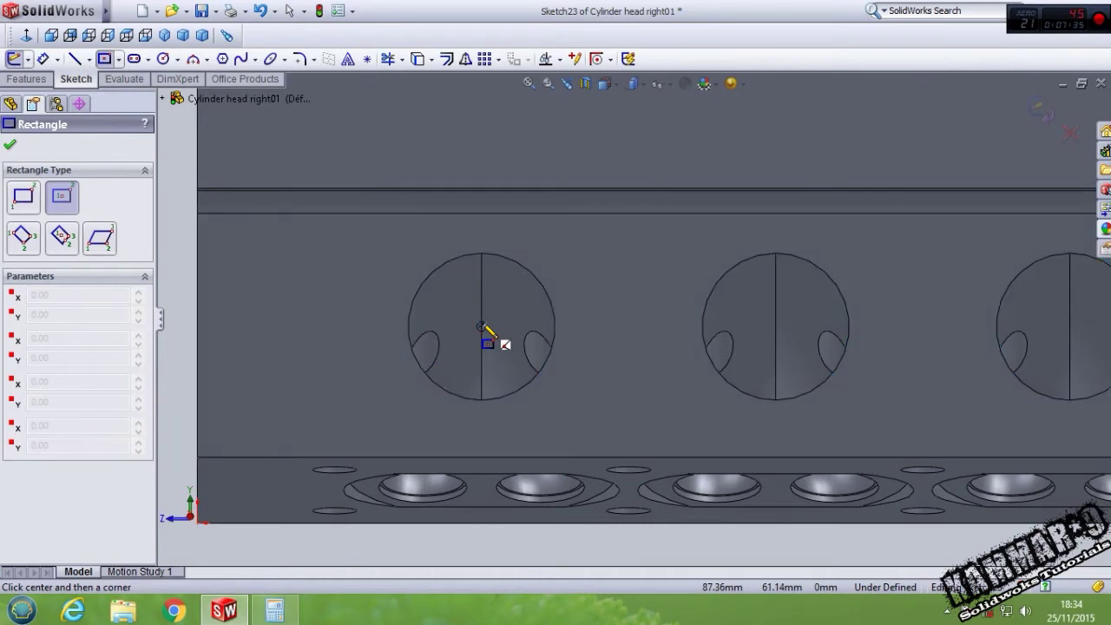
pyautogui.click(592, 239)
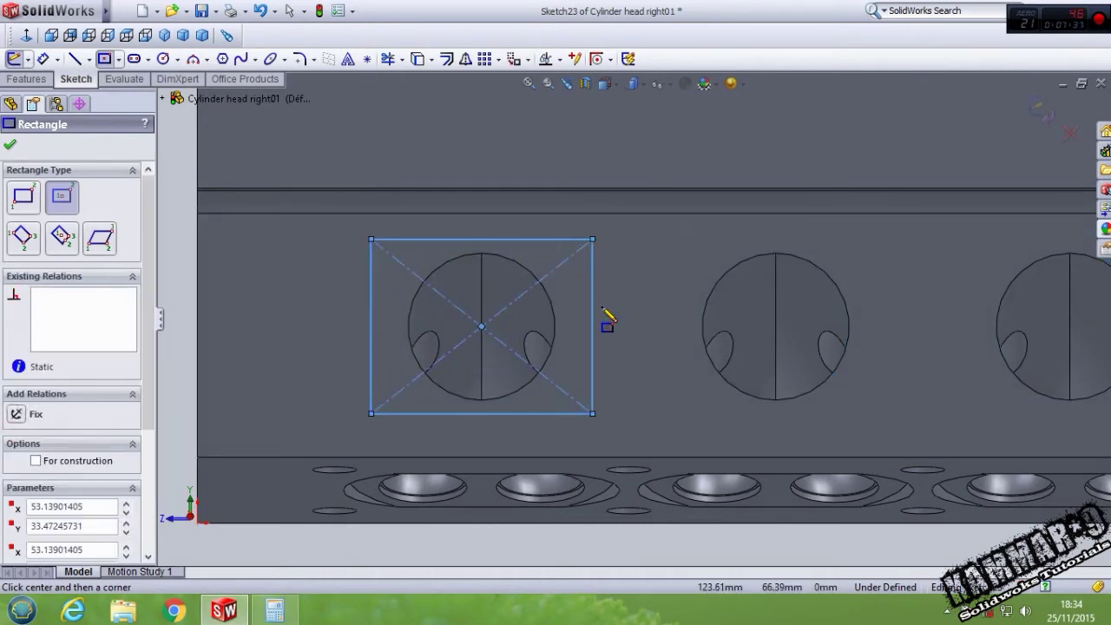
# Step: Dimension the rectangle's height and width to 52 mm each
pyautogui.moveTo(603, 252); pyautogui.dragTo(647, 214, button='right')
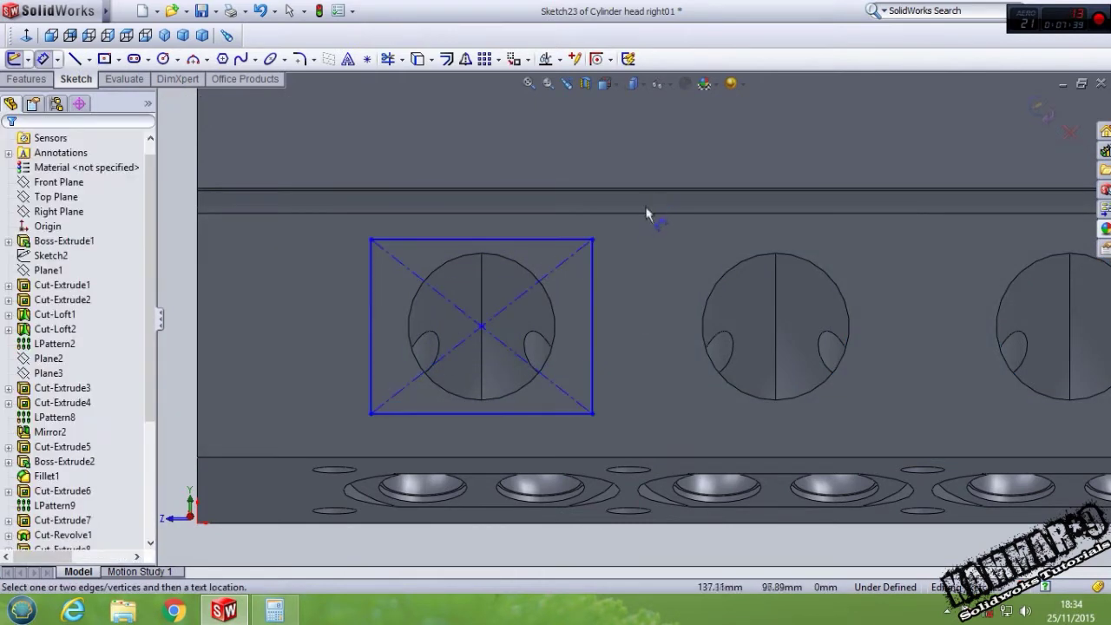
pyautogui.click(511, 239)
pyautogui.click(533, 413)
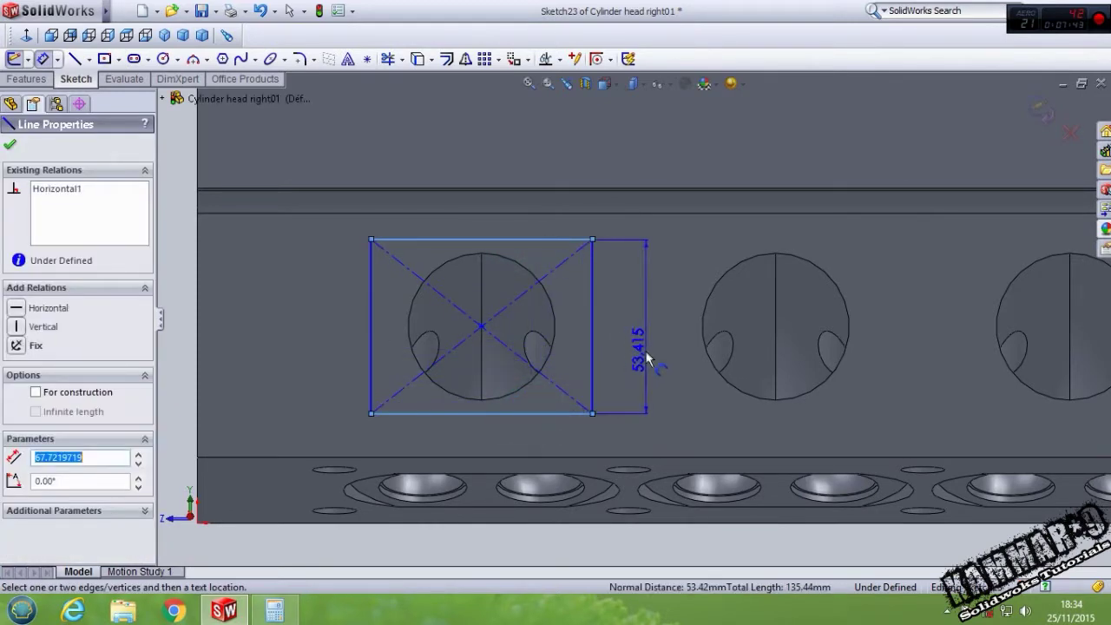
pyautogui.click(642, 365)
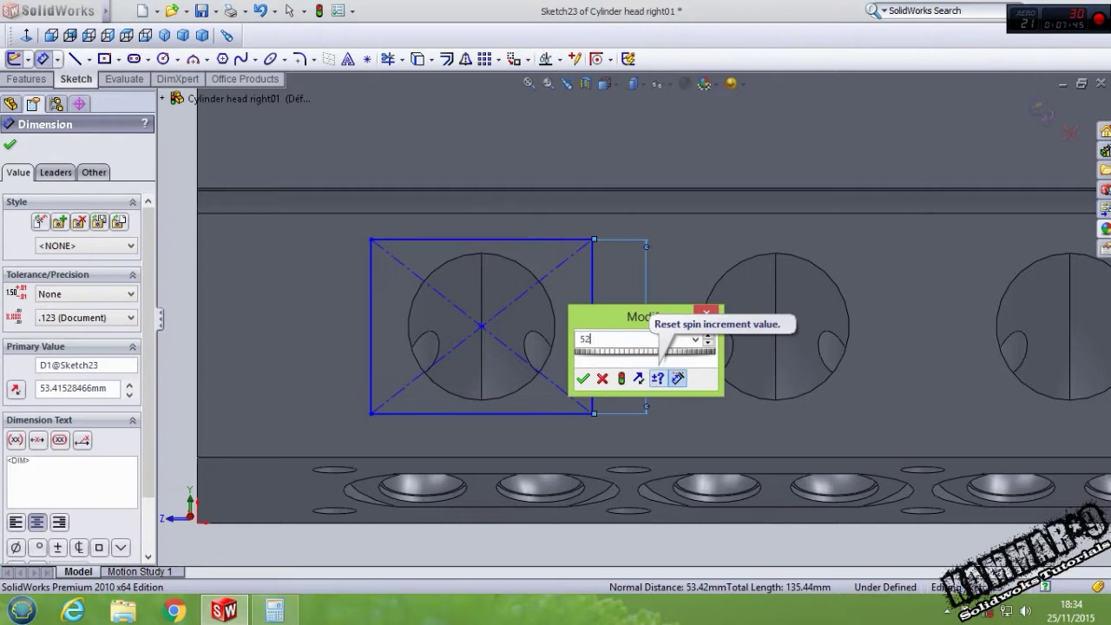
pyautogui.press('Return')
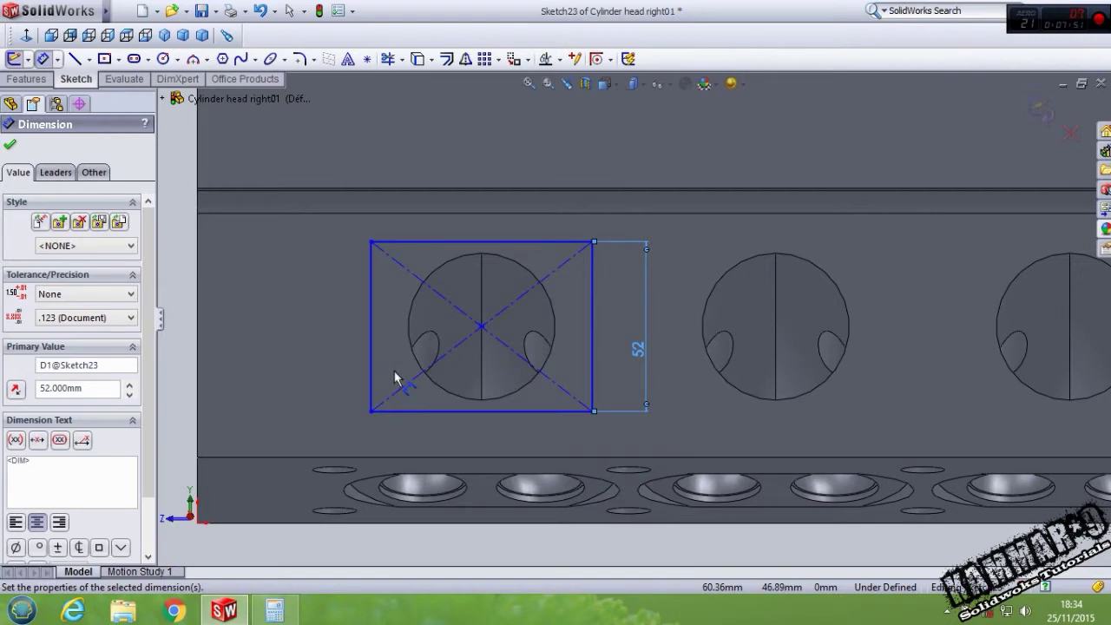
pyautogui.click(453, 242)
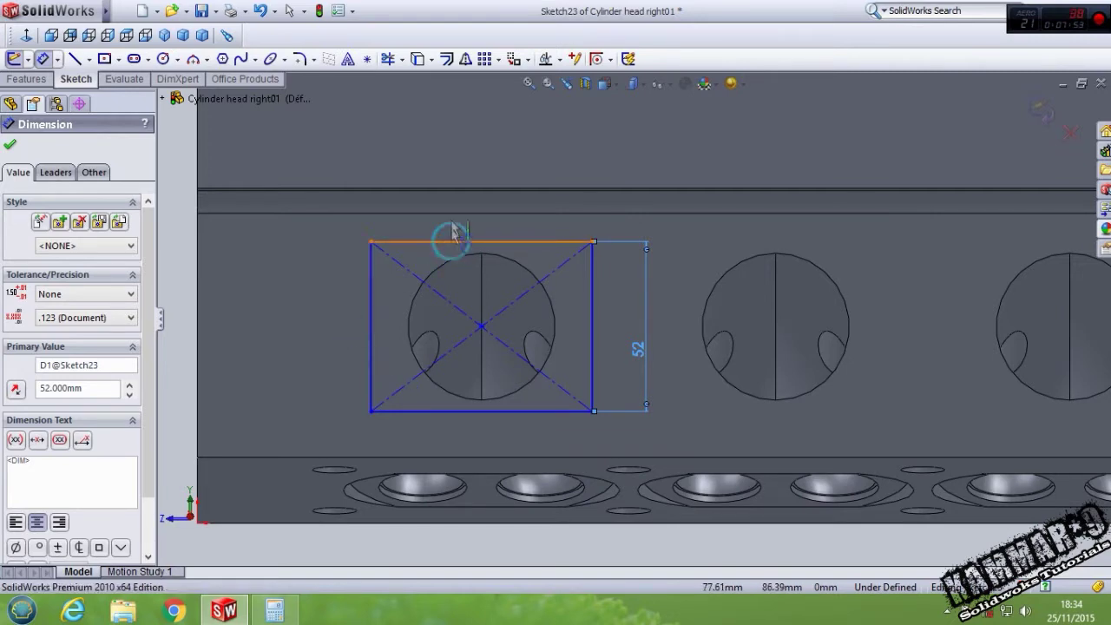
pyautogui.click(454, 146)
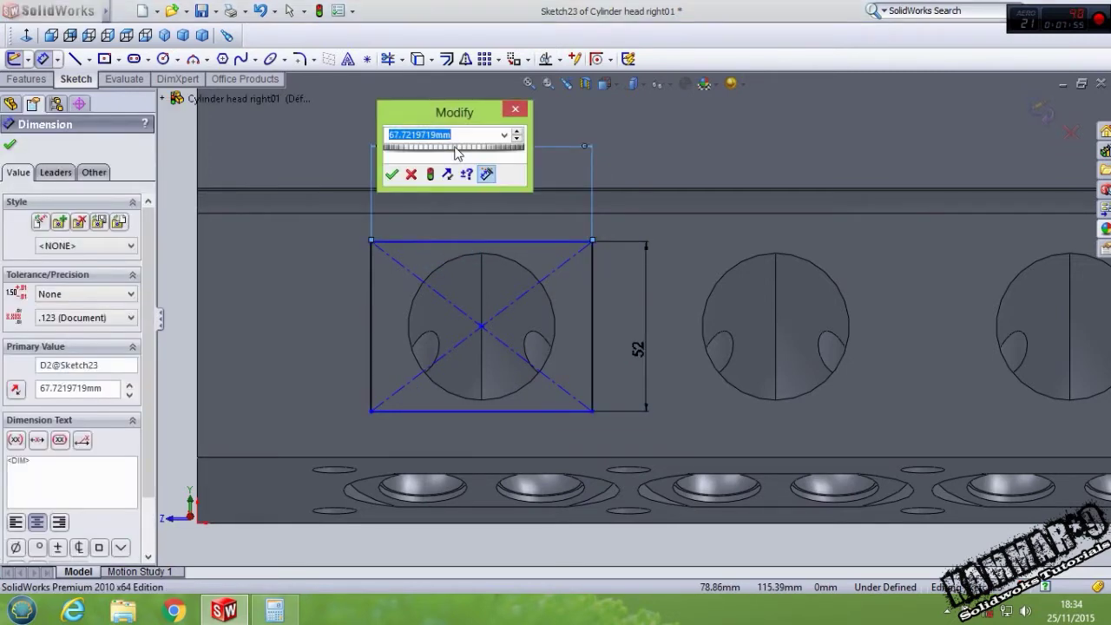
pyautogui.write('2')
pyautogui.press('Return')
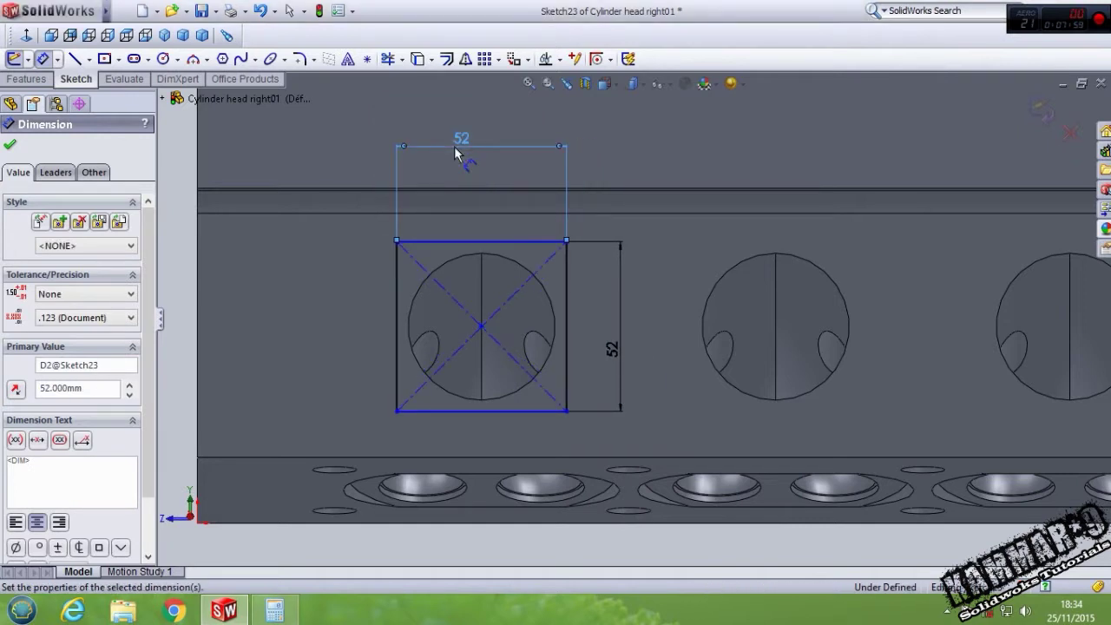
pyautogui.press('Escape')
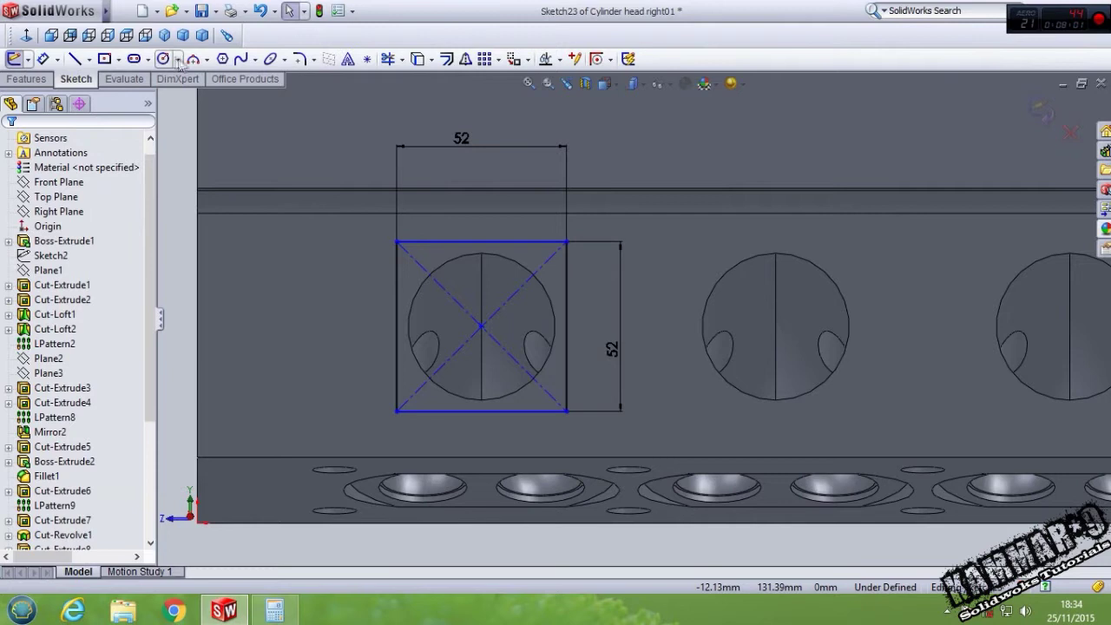
# Step: Fillet the bottom-left and top-right corners of the square at R5
pyautogui.click(299, 60)
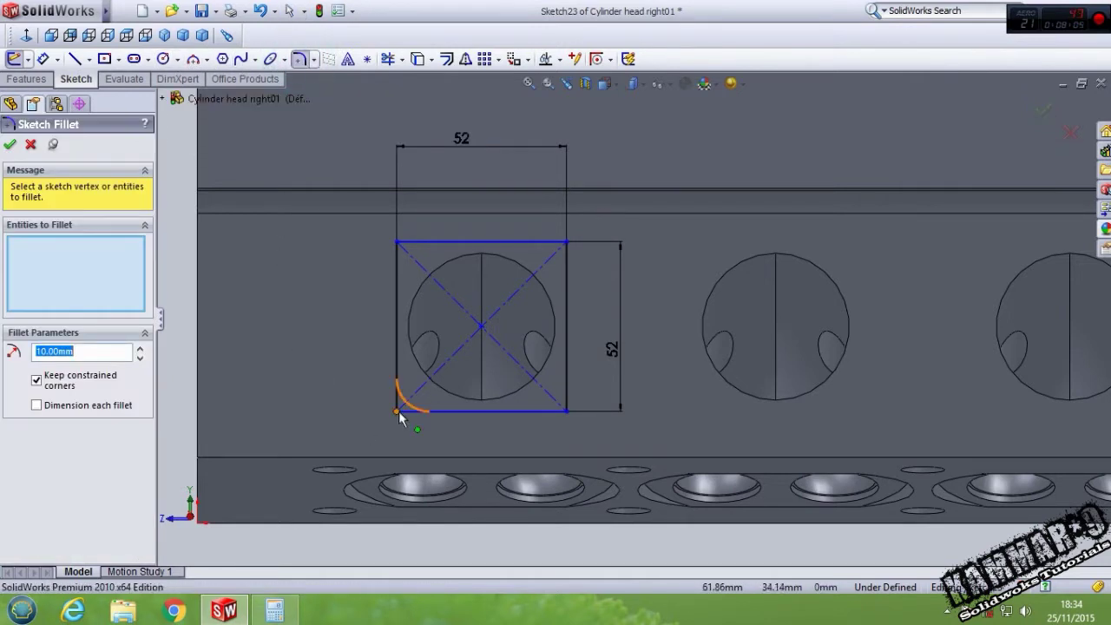
pyautogui.write('5')
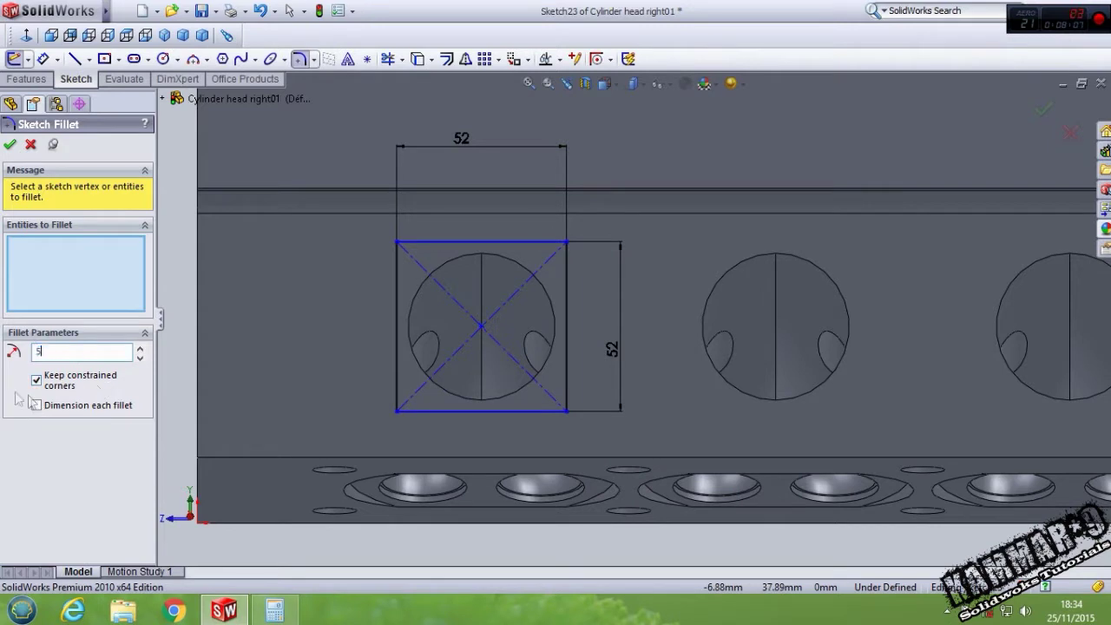
pyautogui.click(397, 412)
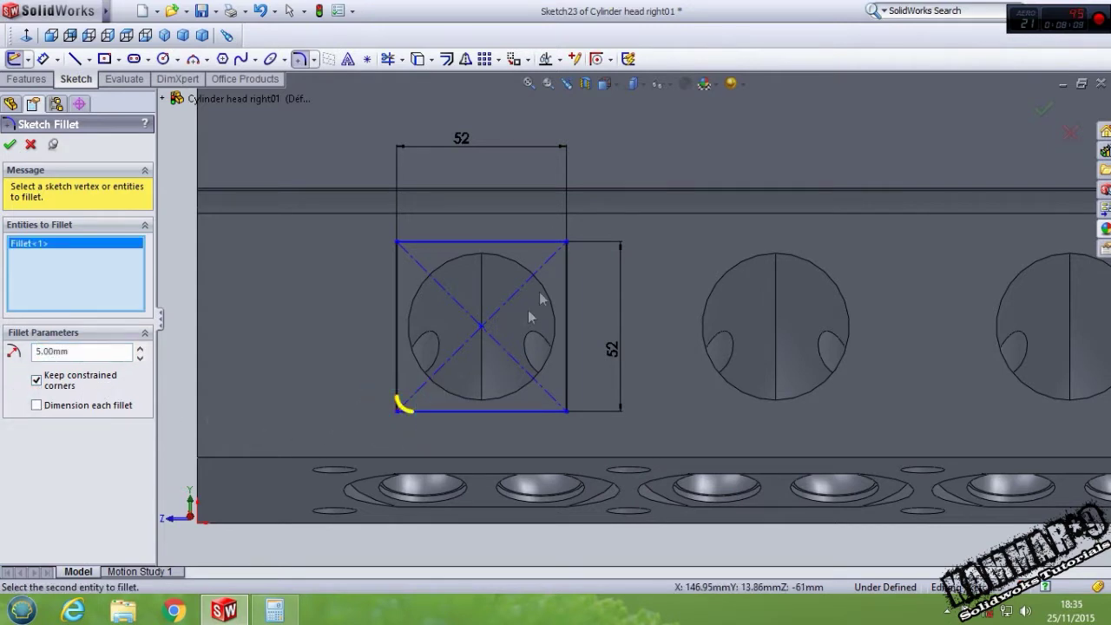
pyautogui.click(566, 243)
pyautogui.rightClick(597, 281)
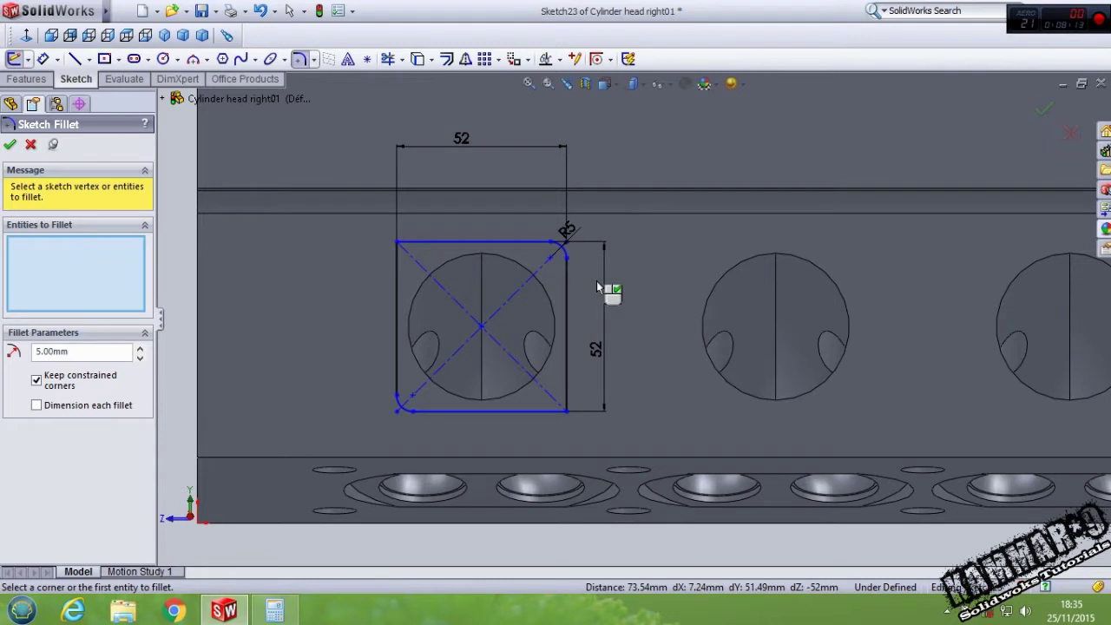
# Step: Fillet the top-left and bottom-right corners at R26
pyautogui.doubleClick(82, 351)
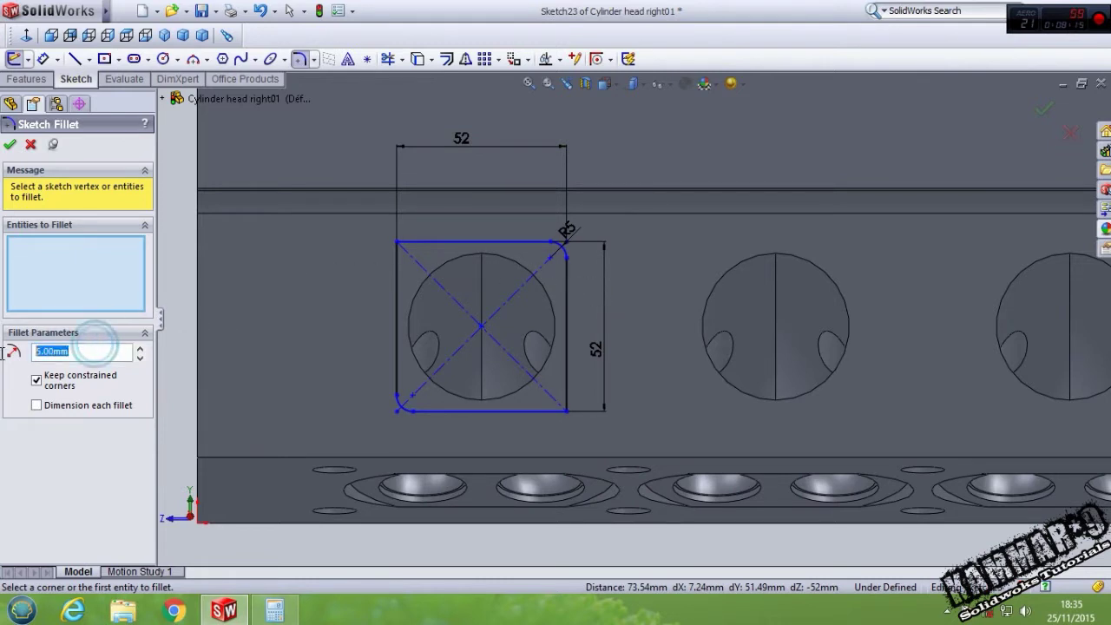
pyautogui.write('26')
pyautogui.click(21, 381)
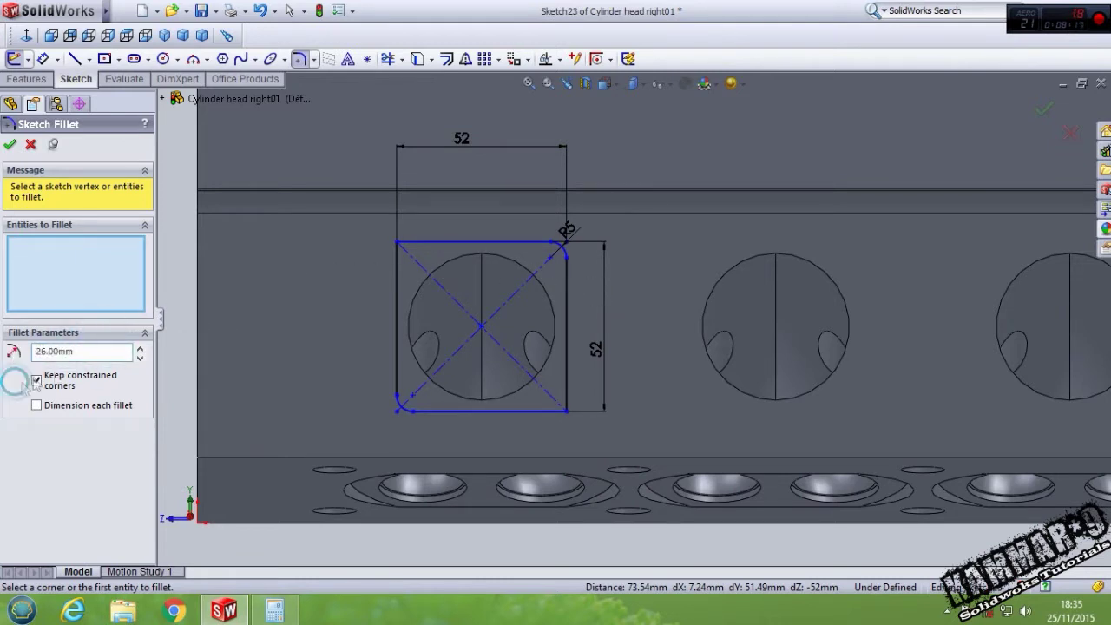
pyautogui.click(397, 242)
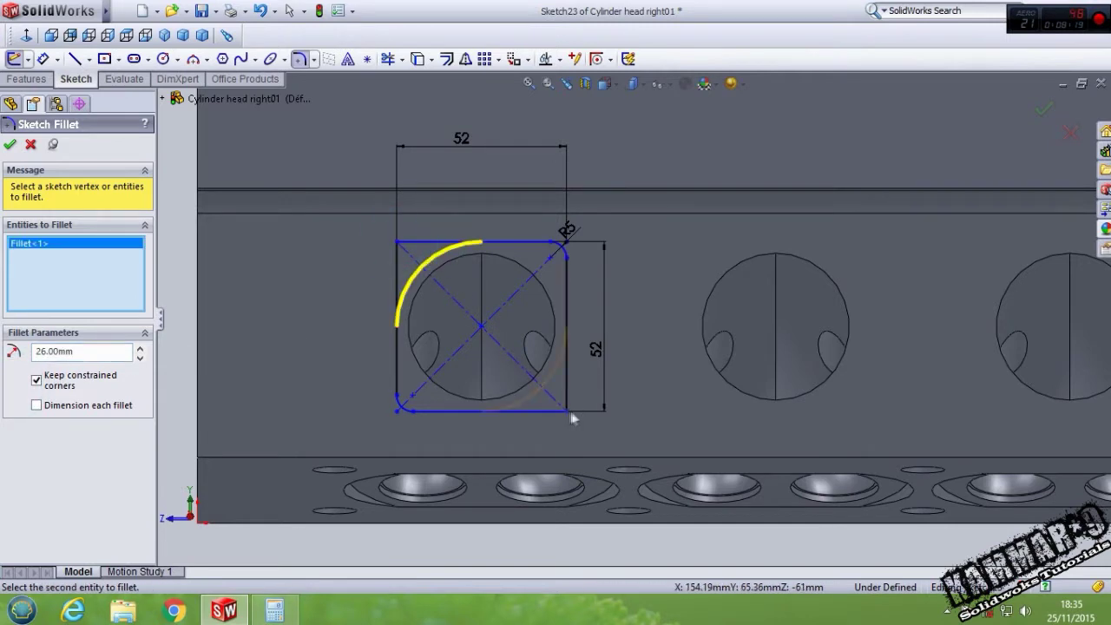
pyautogui.click(571, 419)
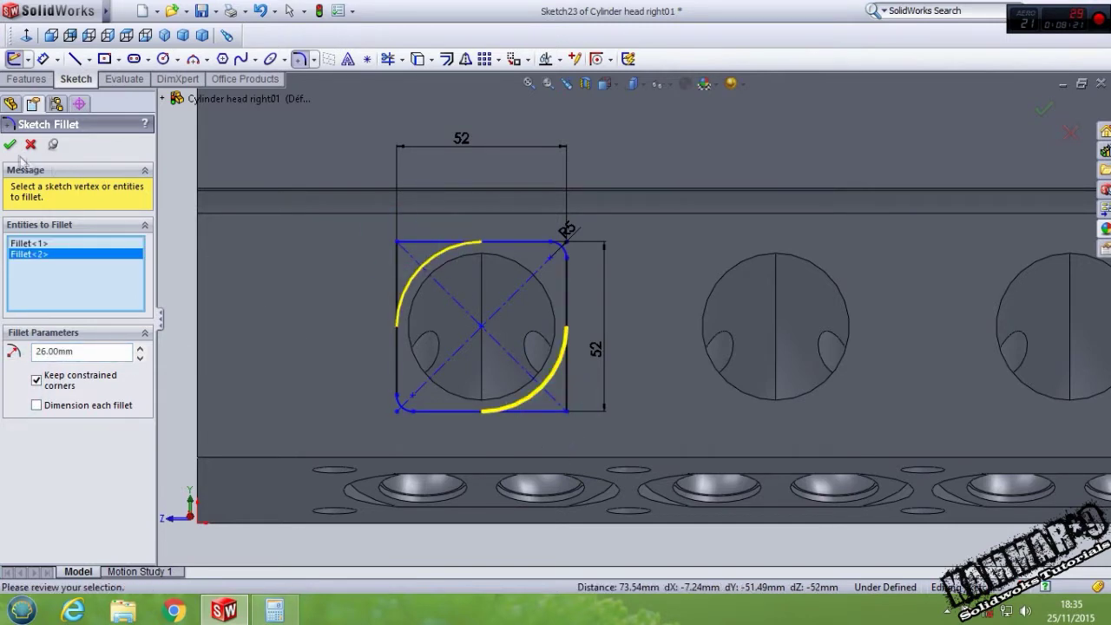
pyautogui.click(10, 144)
pyautogui.click(10, 145)
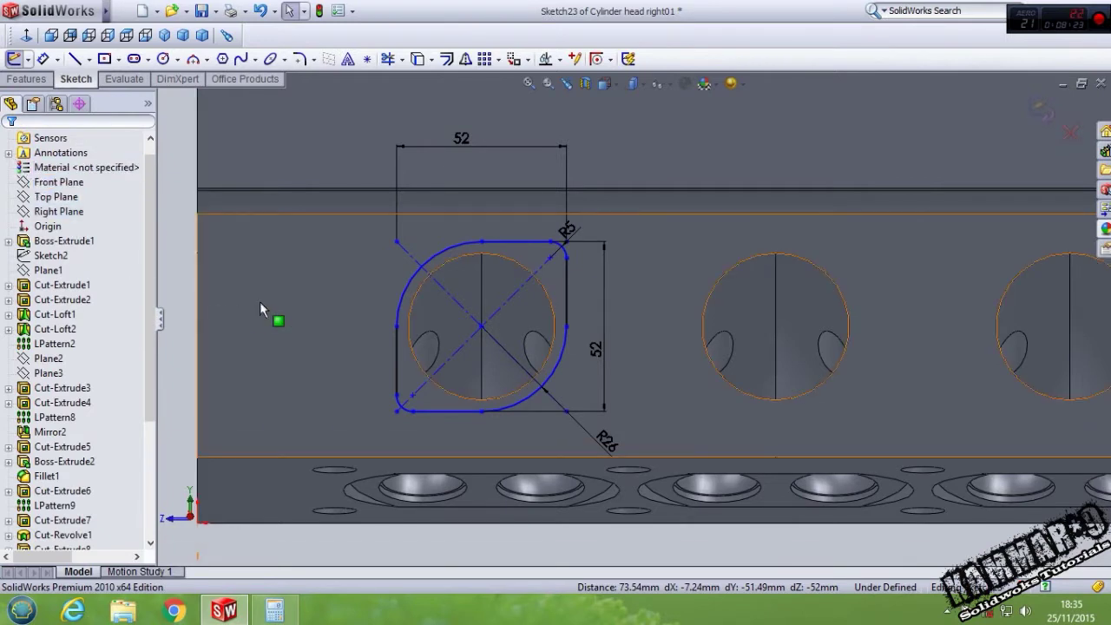
pyautogui.click(447, 392)
pyautogui.keyDown('ctrl'); pyautogui.click(493, 404); pyautogui.keyUp('ctrl')
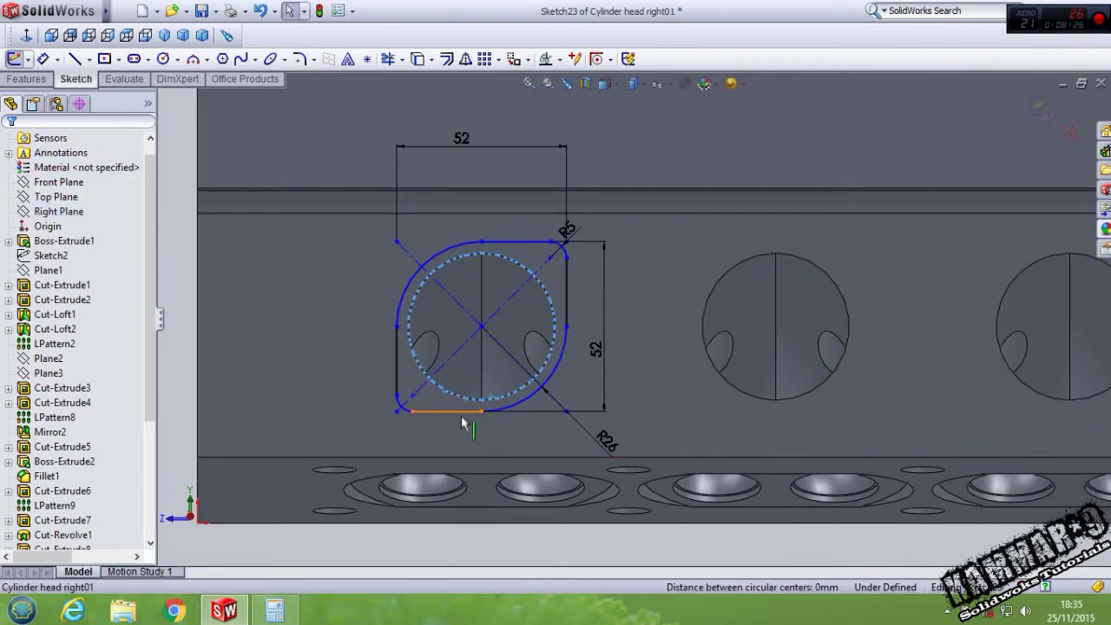
# Step: Draw a circle at the flange centre and dimension it to Ø45
pyautogui.click(161, 59)
pyautogui.click(482, 326)
pyautogui.click(534, 274)
pyautogui.press('Escape')
pyautogui.press('Escape')
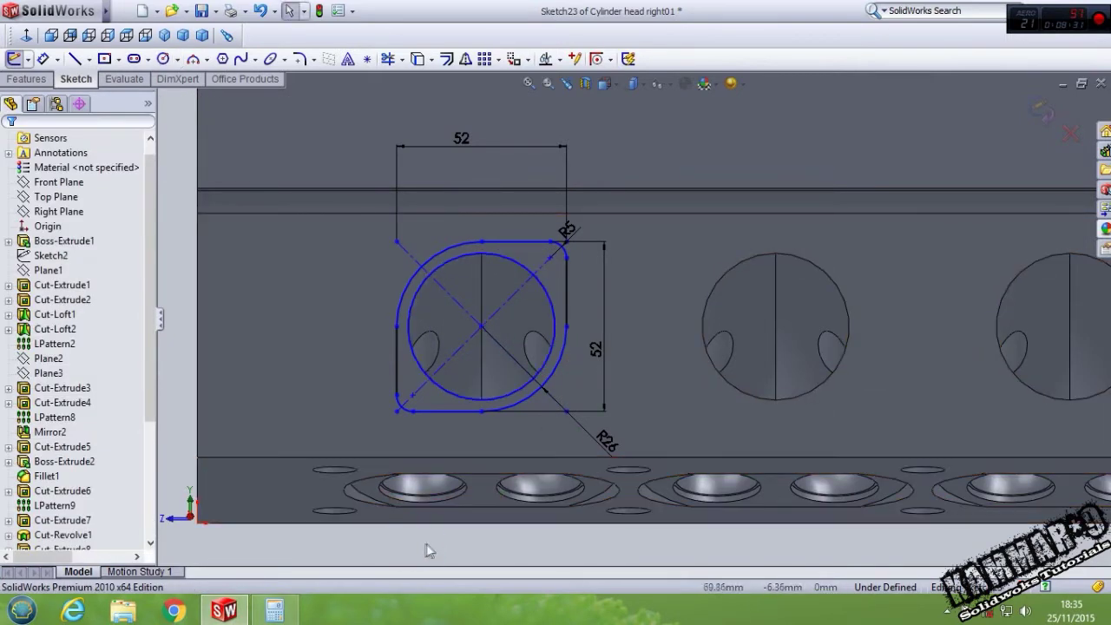
pyautogui.press('d')
pyautogui.click(458, 397)
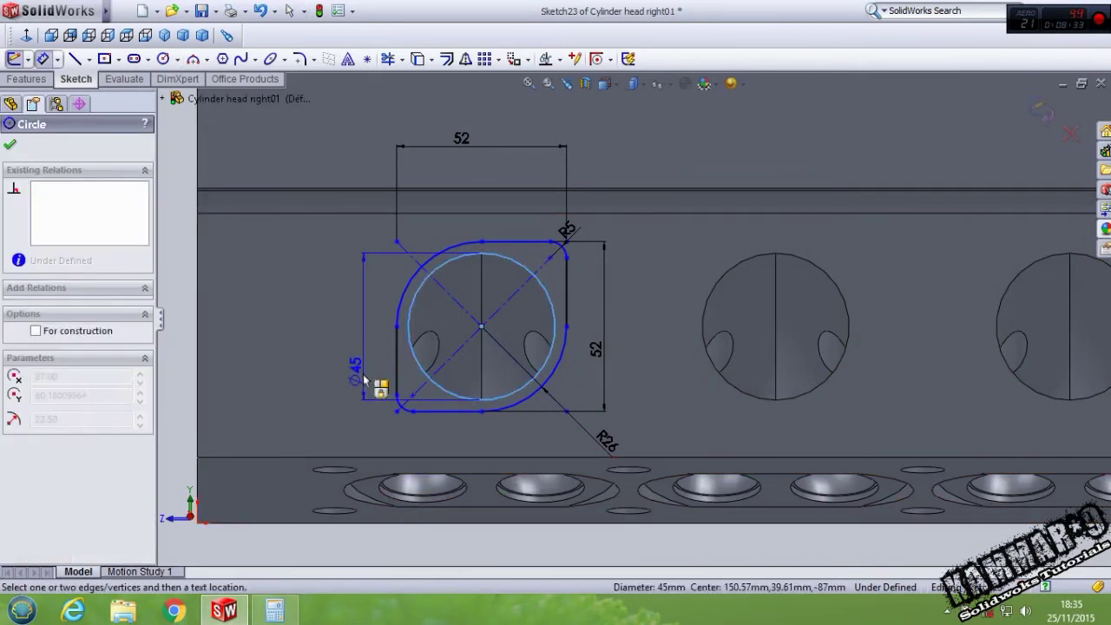
pyautogui.click(358, 395)
pyautogui.press('Return')
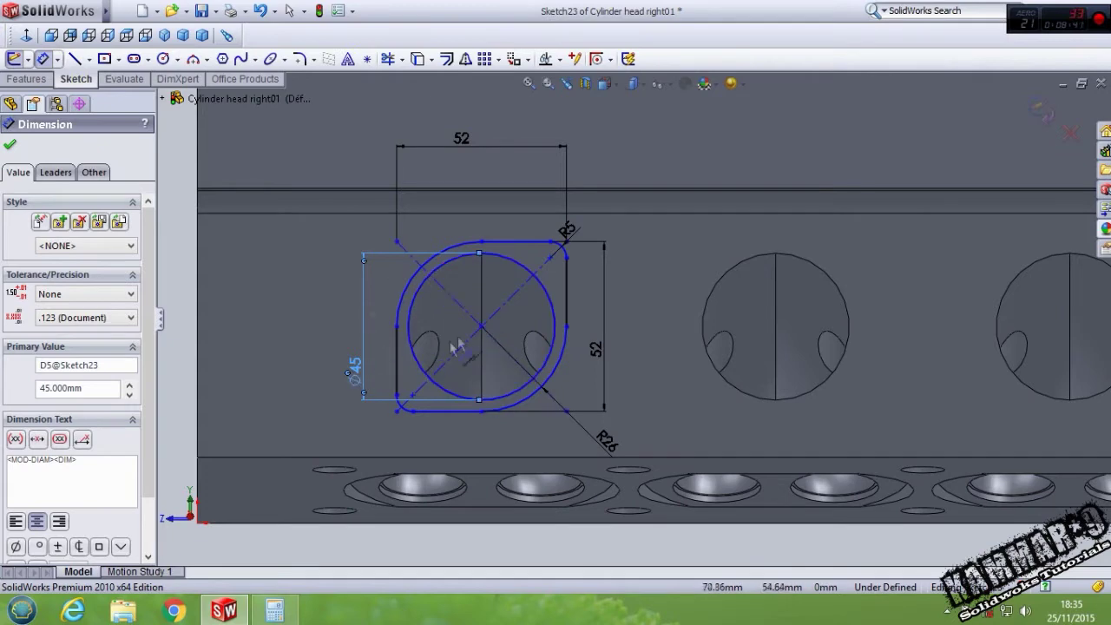
pyautogui.scroll(1, 463, 323)
pyautogui.press('Escape')
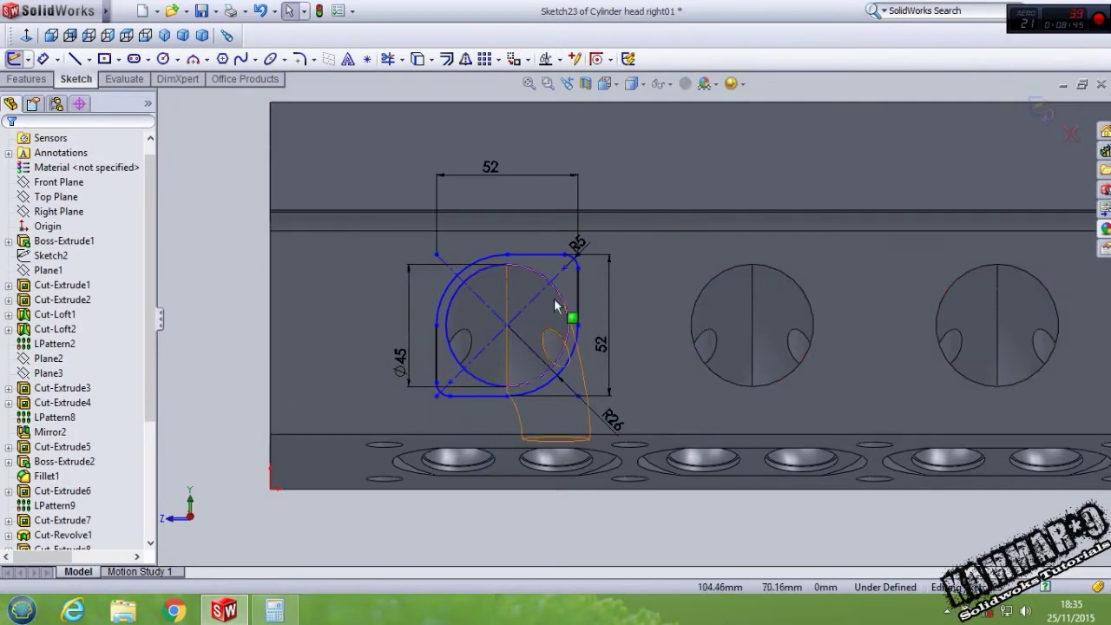
# Step: Remove the Midpoint relation on the vertical centre line and check the inner circle
pyautogui.scroll(-2, 508, 342)
pyautogui.click(498, 341)
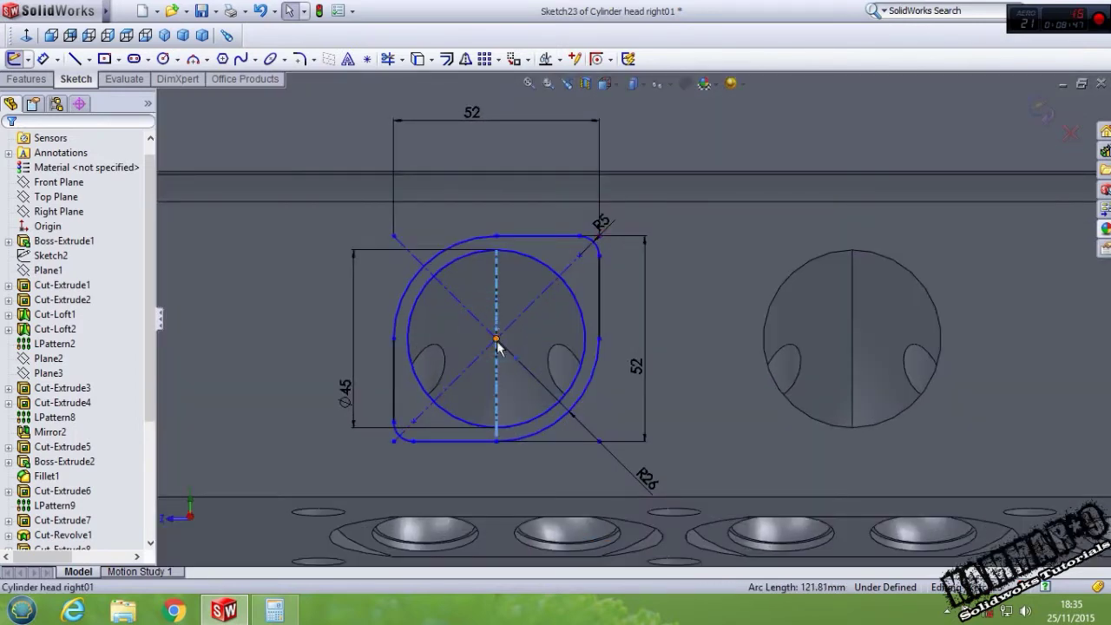
pyautogui.keyDown('ctrl'); pyautogui.click(497, 340); pyautogui.keyUp('ctrl')
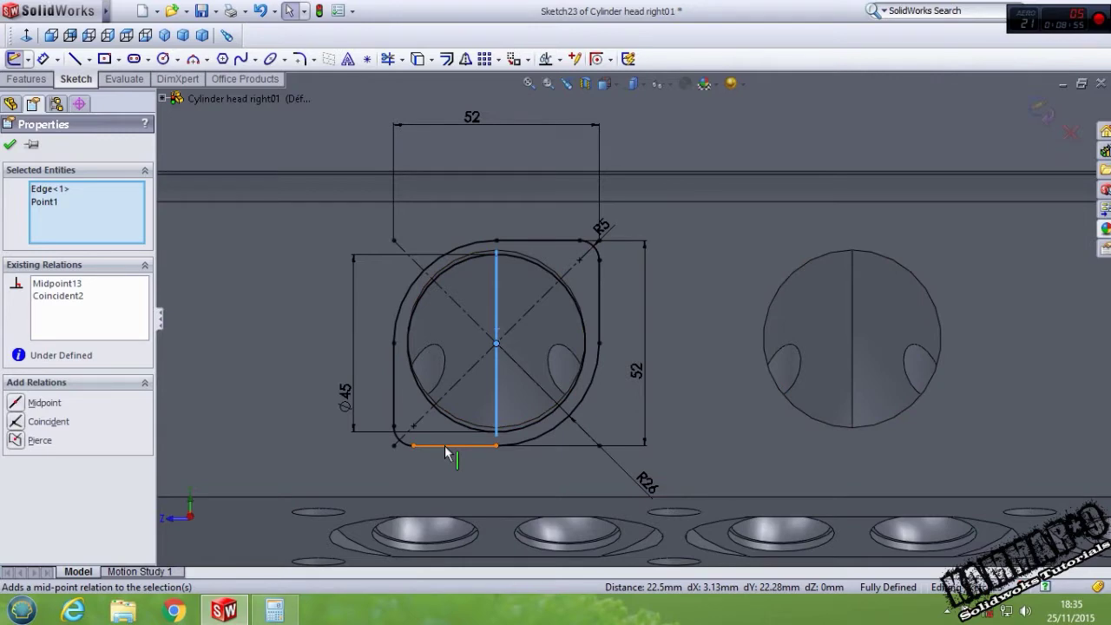
pyautogui.hotkey('ctrl', 'z')
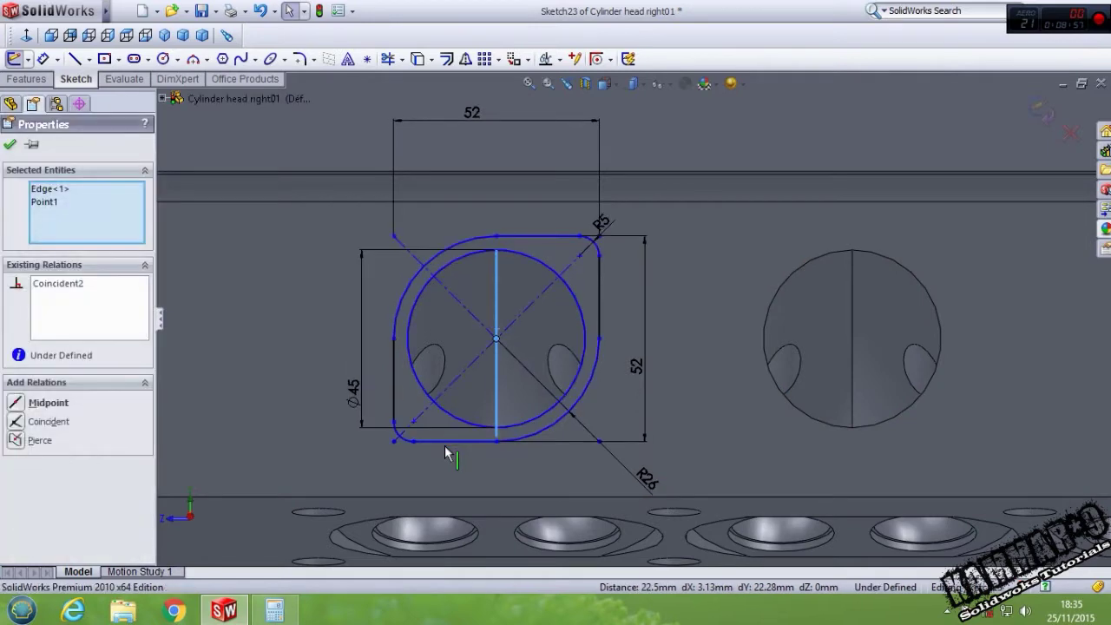
pyautogui.scroll(-2, 498, 409)
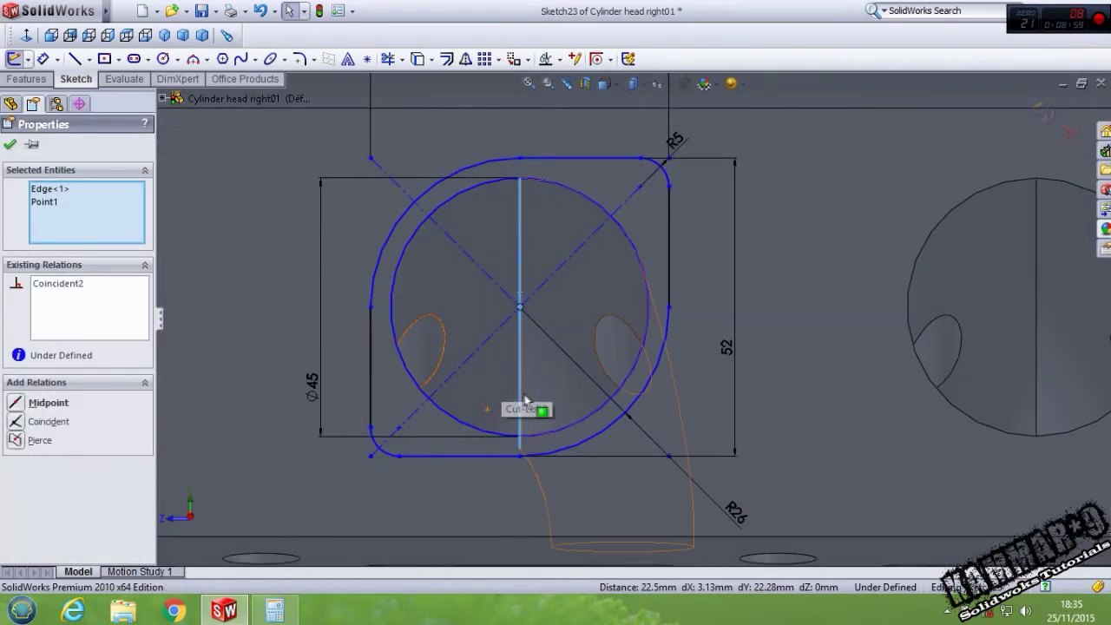
pyautogui.press('Escape')
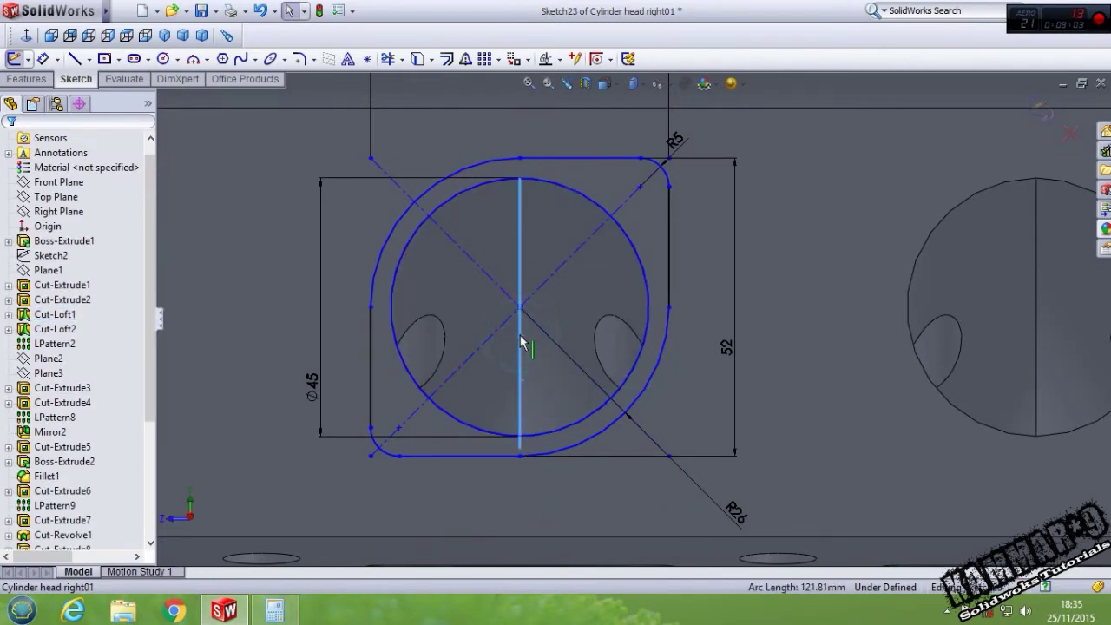
pyautogui.click(549, 429)
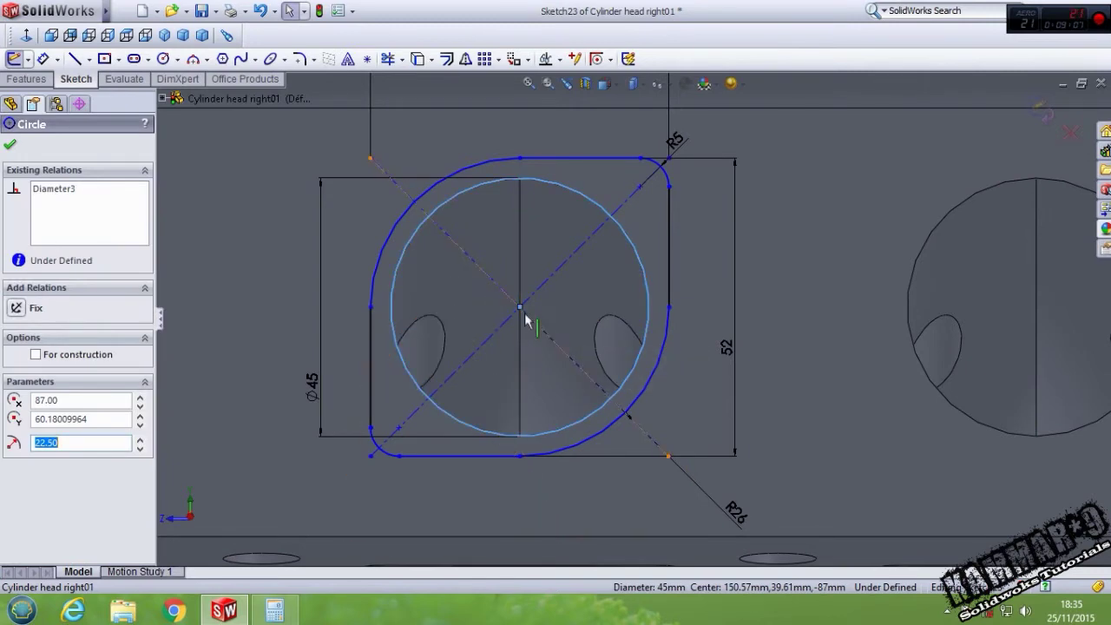
pyautogui.scroll(-3, 521, 365)
pyautogui.click(322, 364)
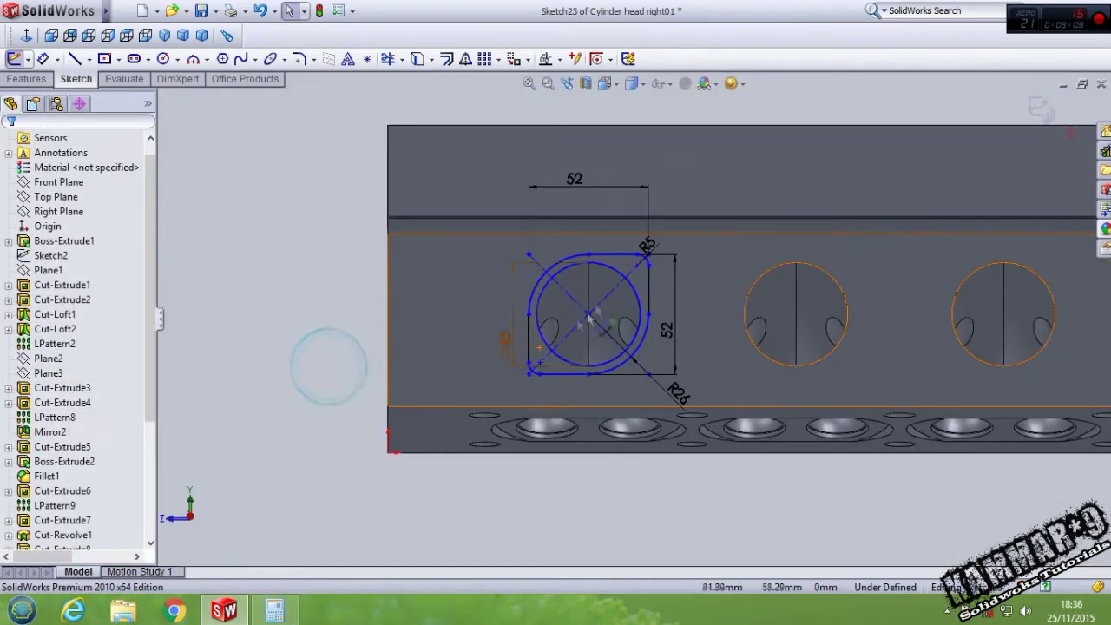
# Step: Dimension the circle centre 40 mm vertically above the block's bottom-left corner, discarding the 87 driven dimension
pyautogui.scroll(3, 599, 317)
pyautogui.moveTo(599, 317); pyautogui.dragTo(479, 375, button='middle')
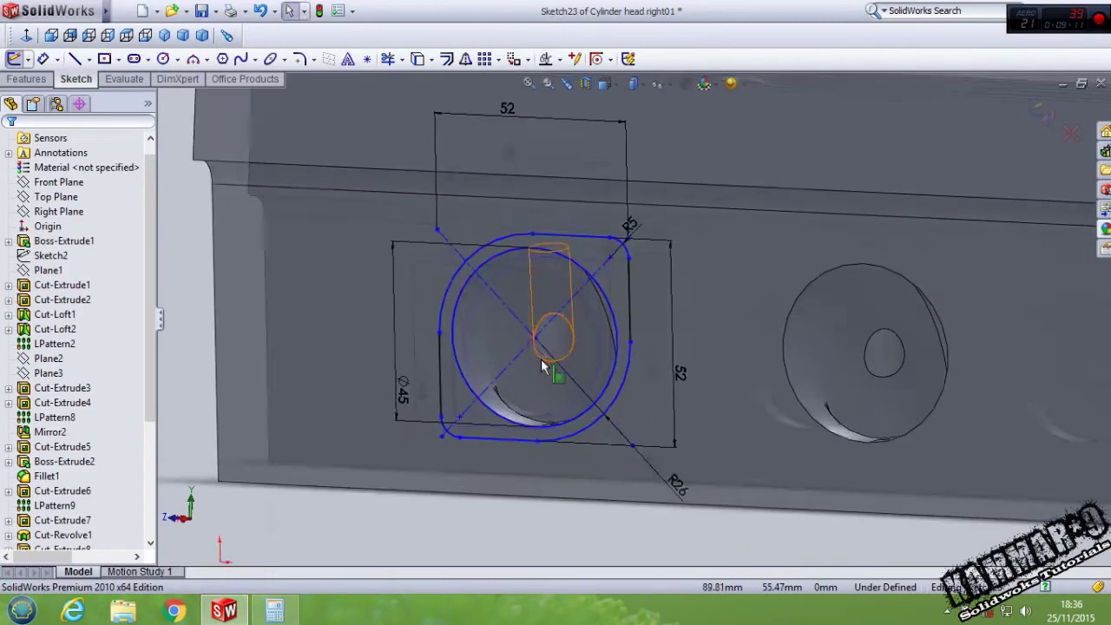
pyautogui.moveTo(478, 376)
pyautogui.mouseDown(button='middle')
pyautogui.moveTo(337, 442)
pyautogui.moveTo(355, 484)
pyautogui.moveTo(248, 469)
pyautogui.mouseUp(button='middle')
pyautogui.press('d')
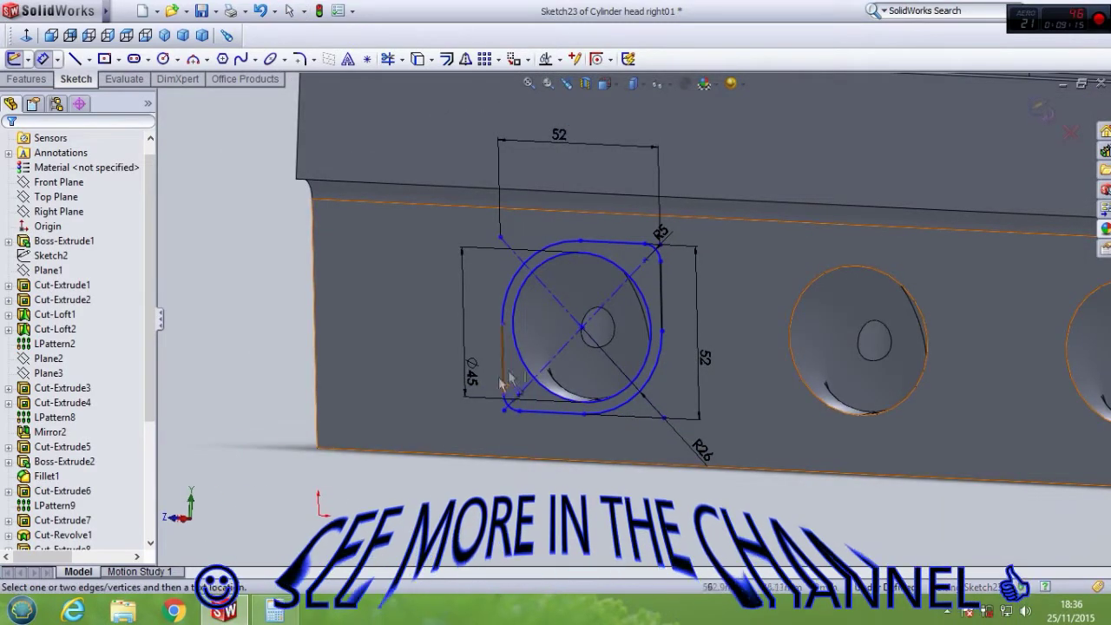
pyautogui.click(581, 327)
pyautogui.click(317, 449)
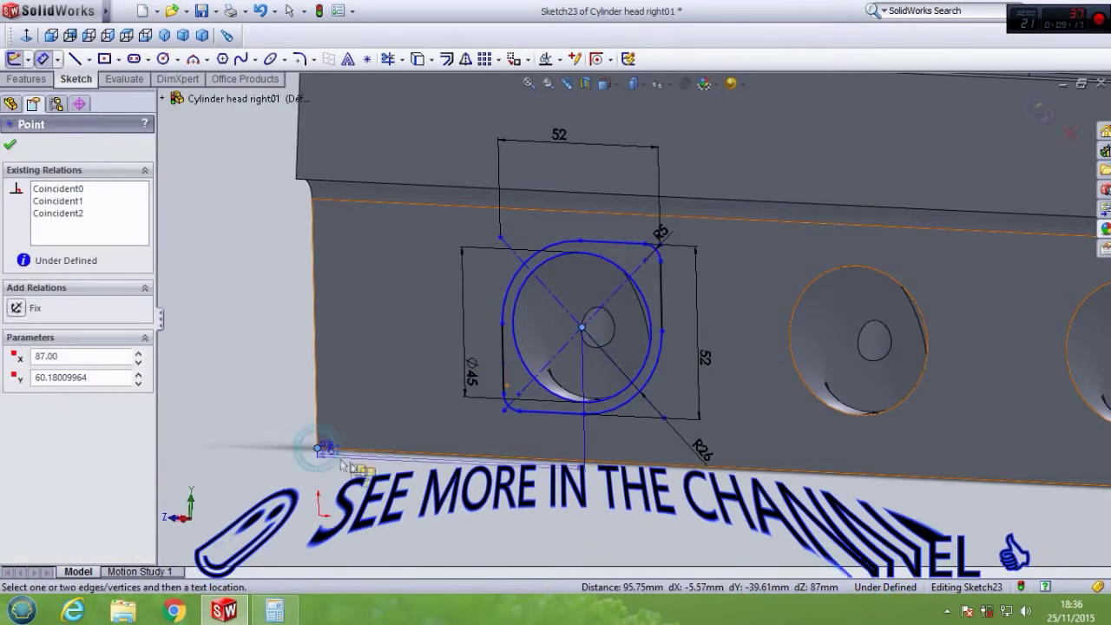
pyautogui.click(542, 484)
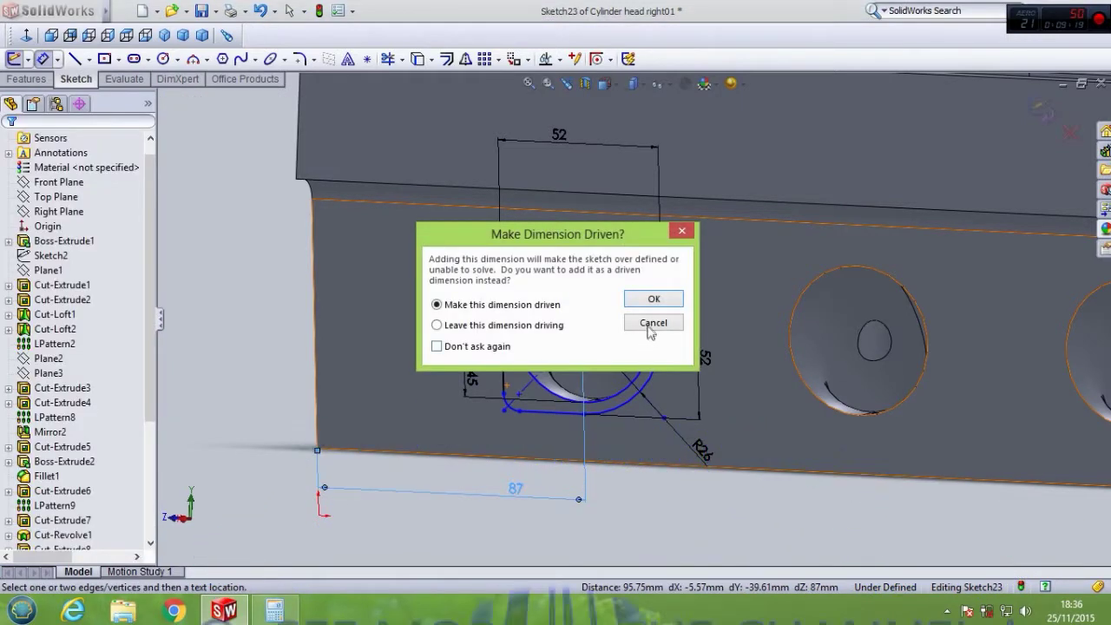
pyautogui.click(649, 390)
pyautogui.click(582, 328)
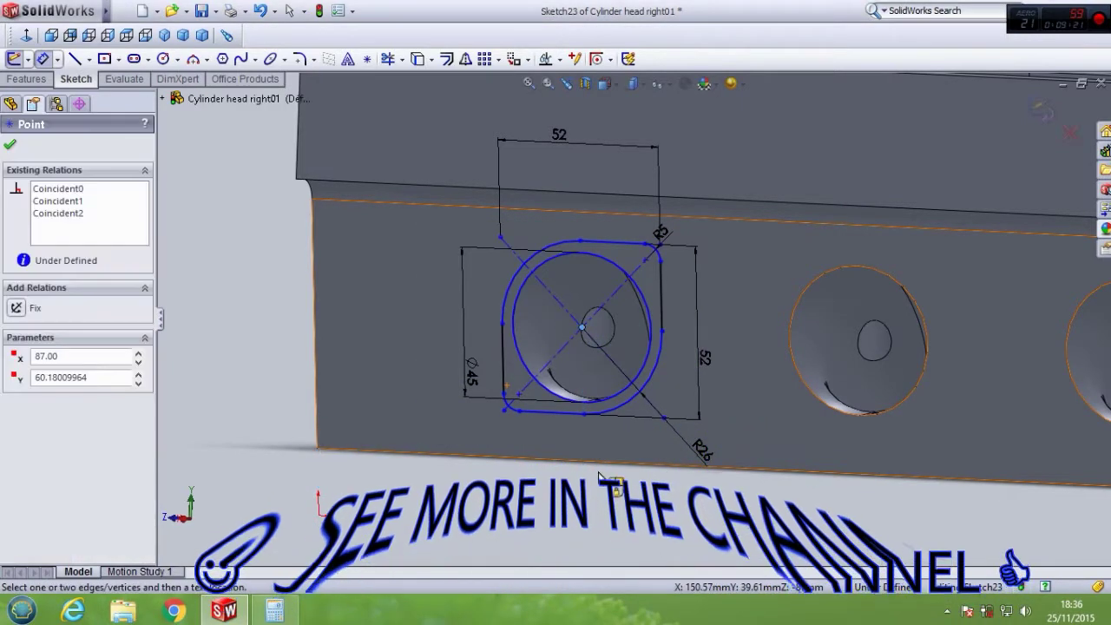
pyautogui.click(318, 450)
pyautogui.click(285, 385)
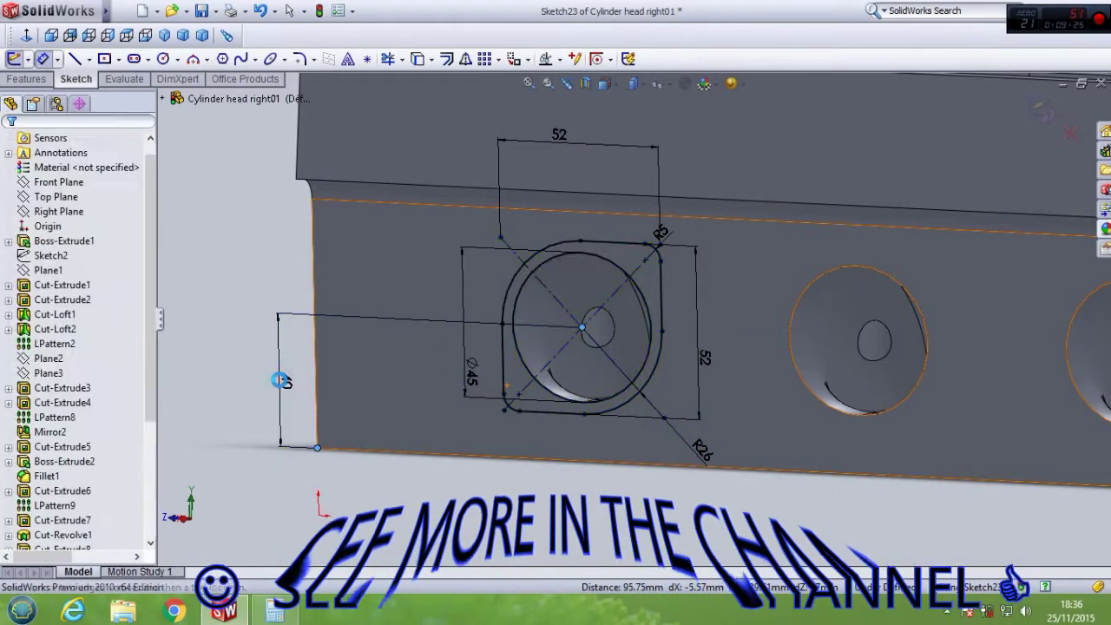
pyautogui.click(216, 400)
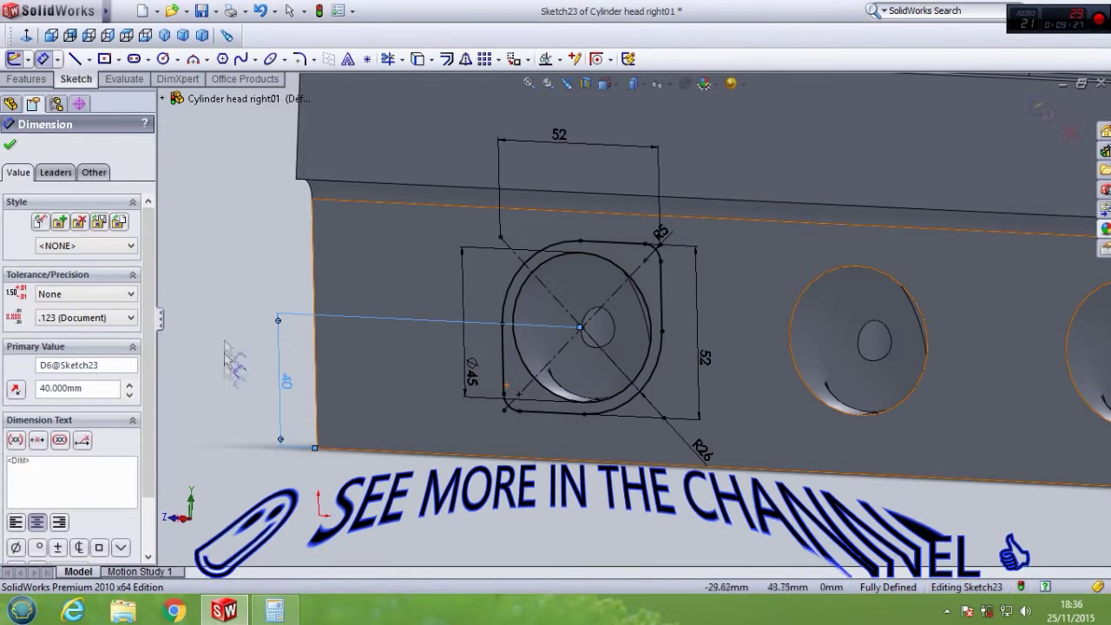
pyautogui.click(208, 272)
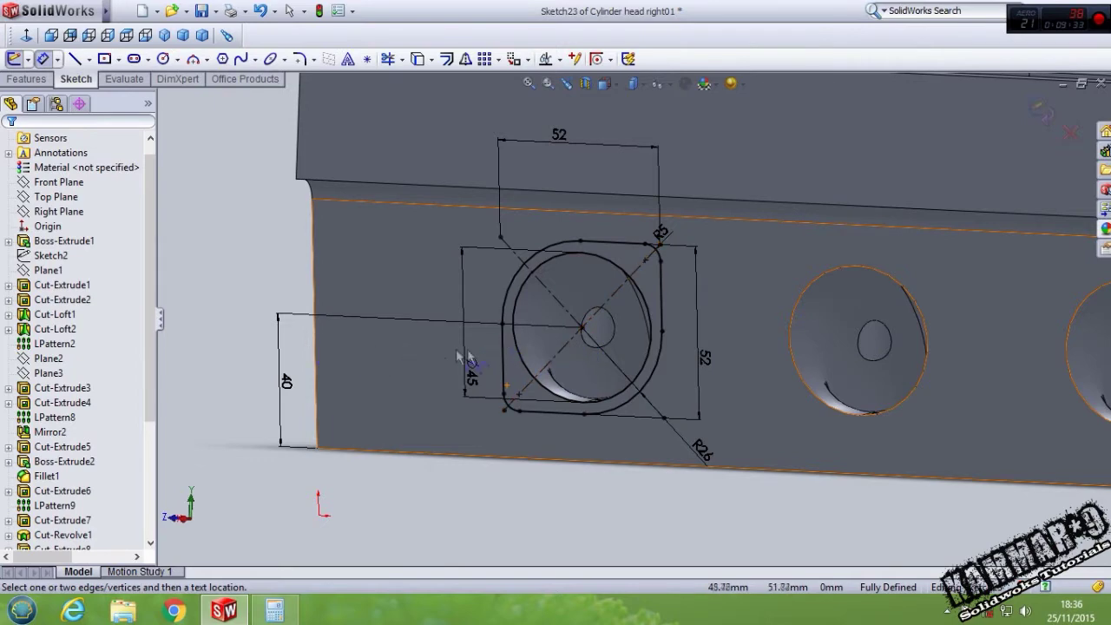
# Step: Orbit the view around the fully defined port flange sketch
pyautogui.moveTo(556, 382)
pyautogui.mouseDown(button='middle')
pyautogui.moveTo(522, 397)
pyautogui.moveTo(561, 390)
pyautogui.mouseUp(button='middle')
pyautogui.press('Escape')
pyautogui.moveTo(561, 390); pyautogui.dragTo(583, 263)
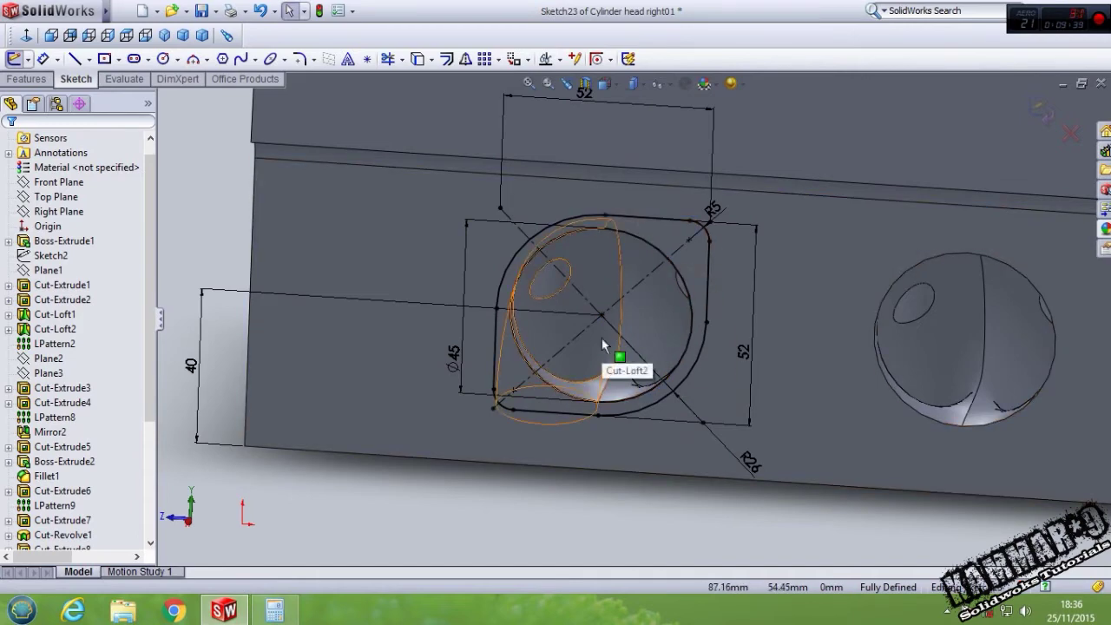
pyautogui.moveTo(605, 344); pyautogui.dragTo(596, 345, button='middle')
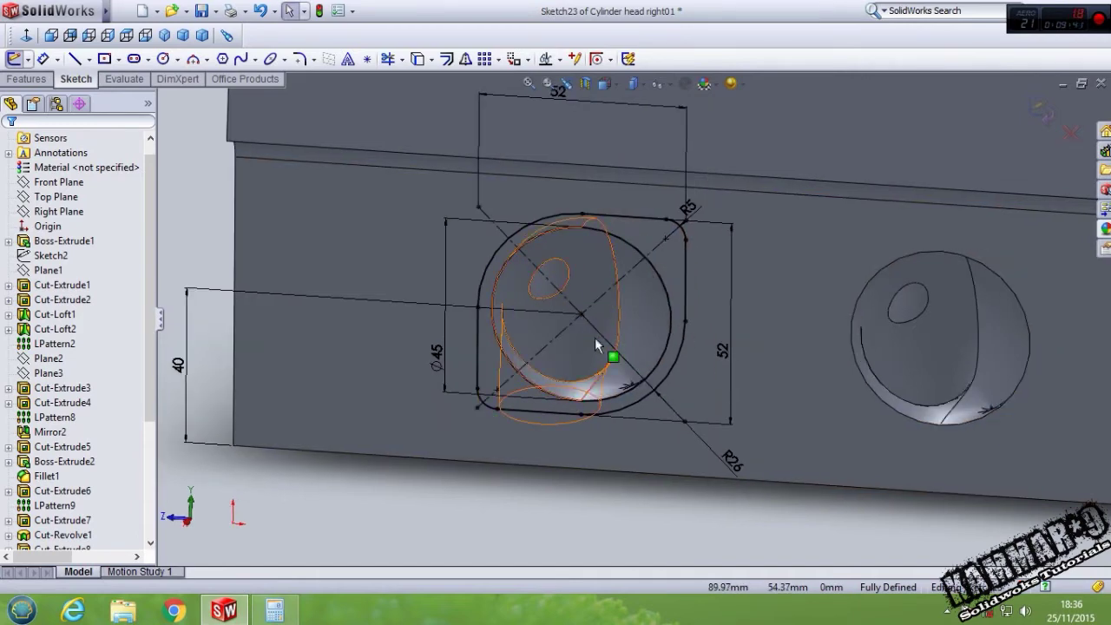
pyautogui.click(40, 79)
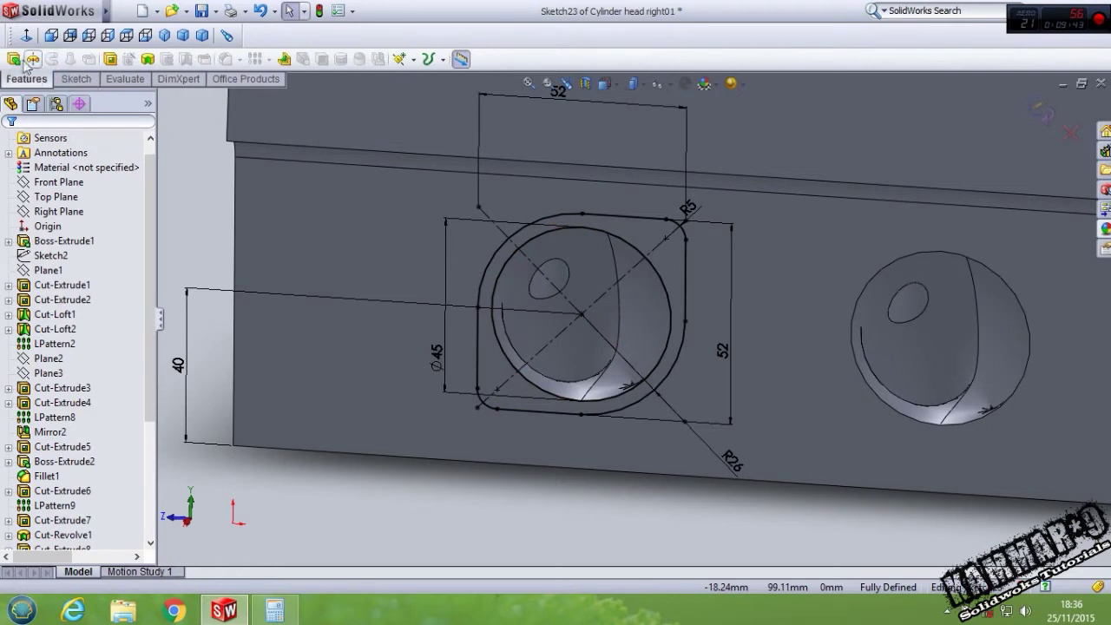
# Step: Extrude the rounded flange outline as a 2 mm Blind boss
pyautogui.click(23, 59)
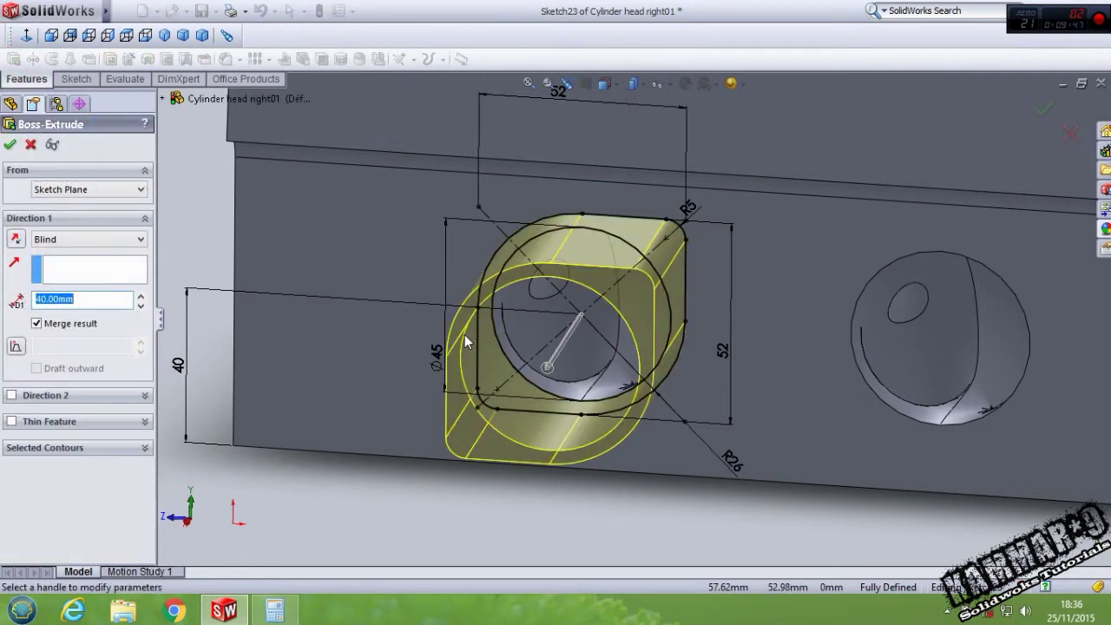
pyautogui.write('2')
pyautogui.press('Return')
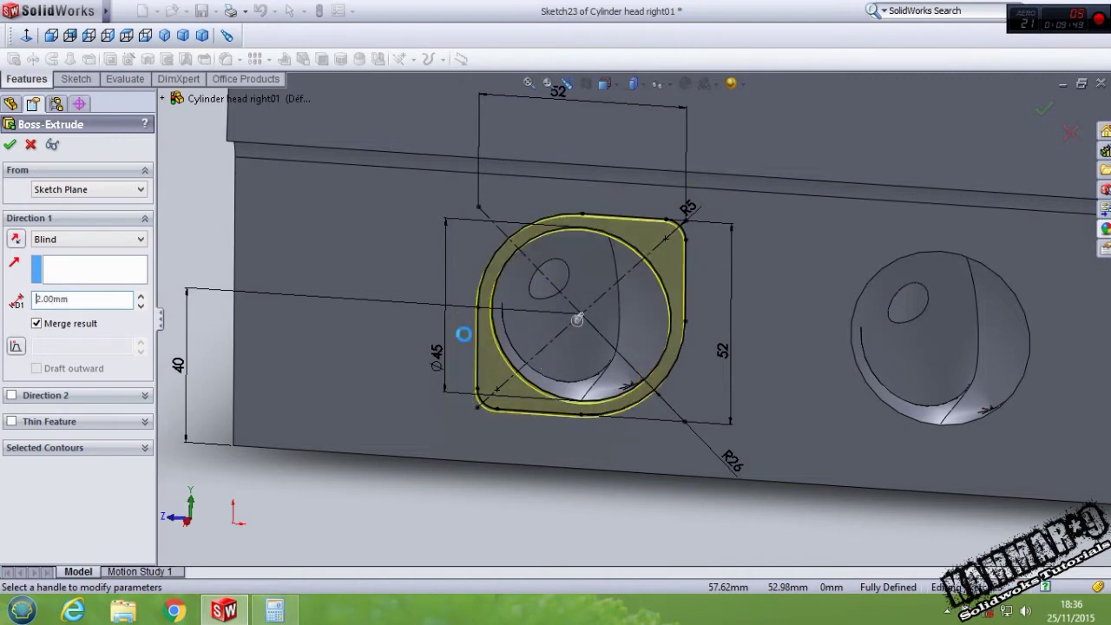
pyautogui.moveTo(509, 509)
pyautogui.mouseDown(button='middle')
pyautogui.moveTo(561, 312)
pyautogui.moveTo(528, 374)
pyautogui.moveTo(544, 338)
pyautogui.mouseUp(button='middle')
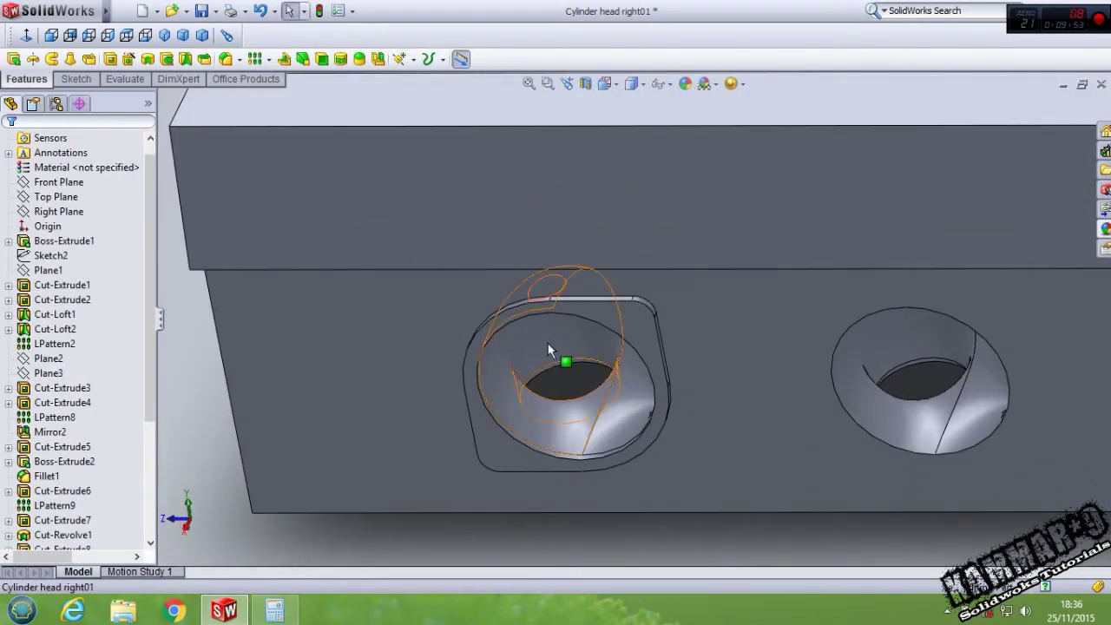
pyautogui.click(643, 343)
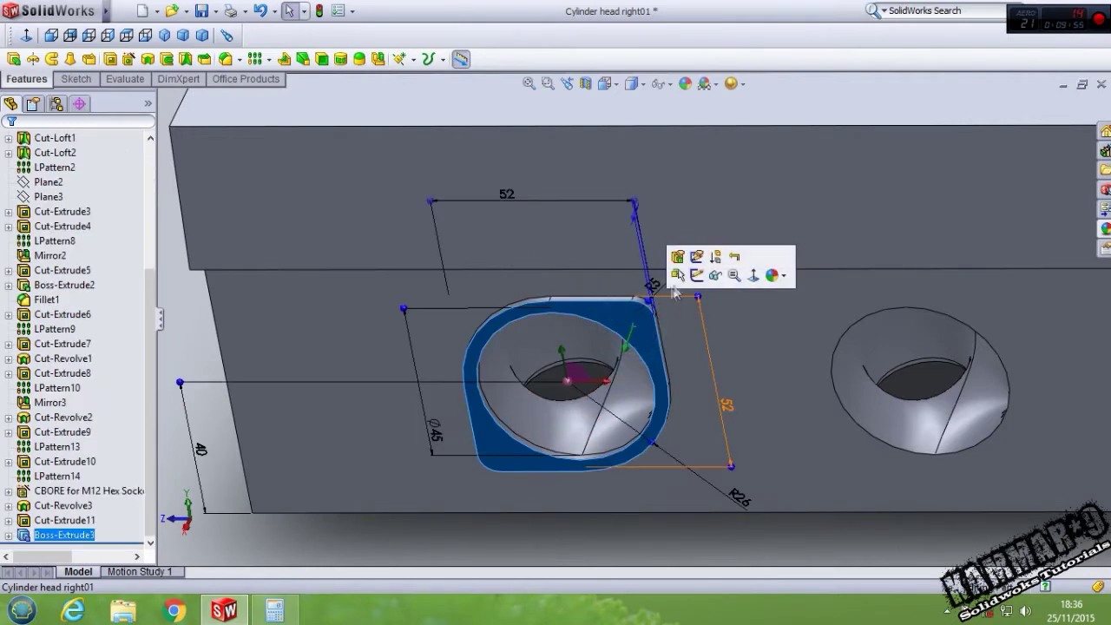
# Step: Sketch a Ø6 circle at the flange face's top-right corner
pyautogui.click(704, 275)
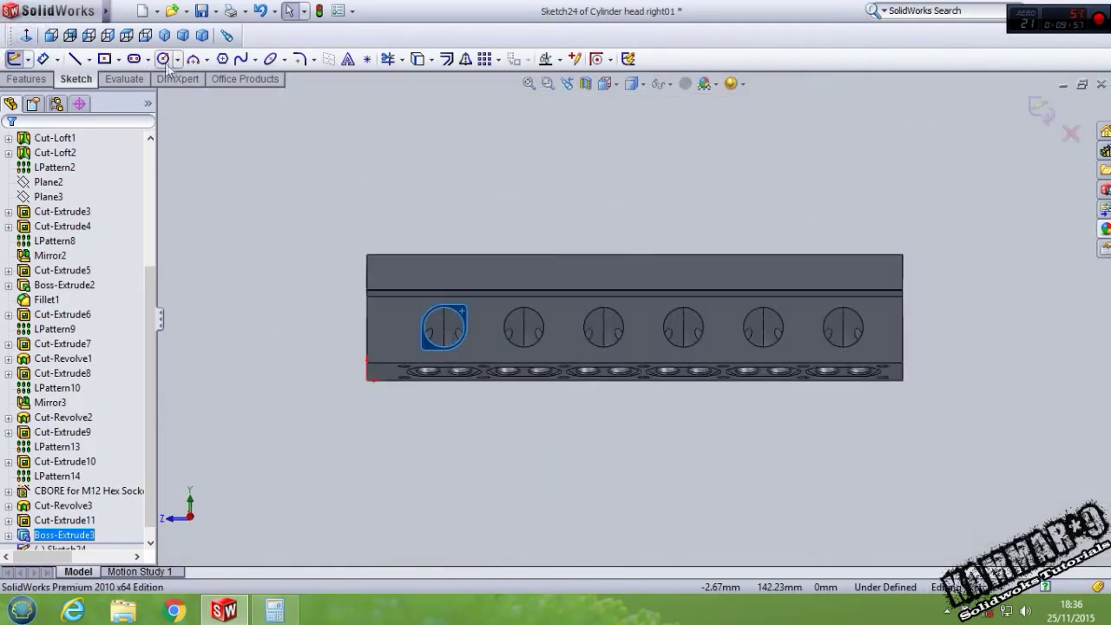
pyautogui.click(163, 58)
pyautogui.scroll(2, 424, 300)
pyautogui.scroll(5, 509, 360)
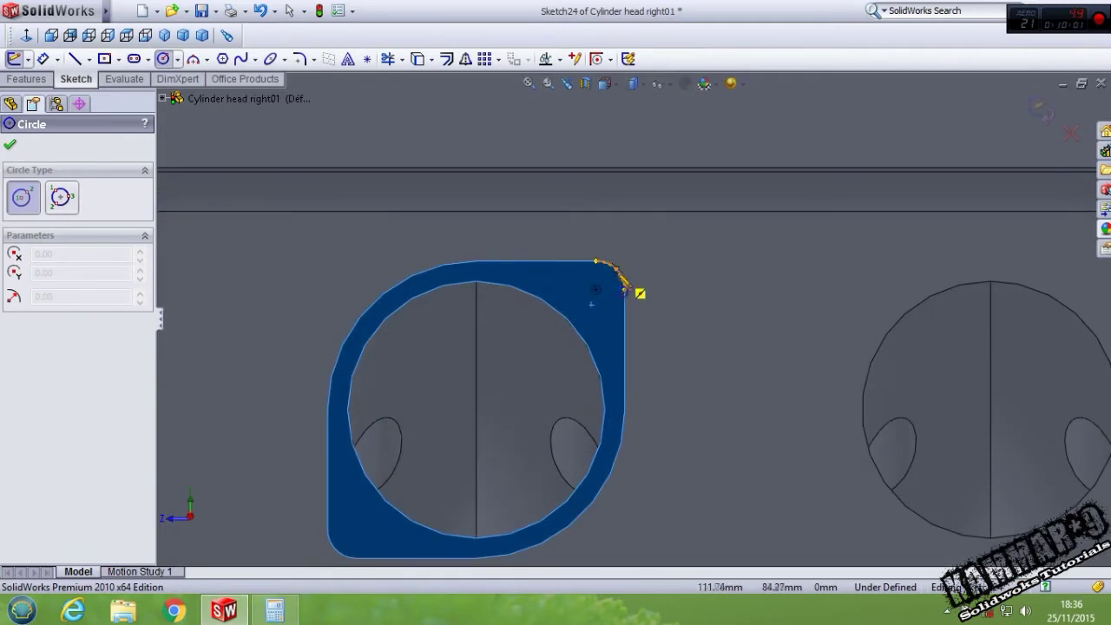
pyautogui.click(596, 289)
pyautogui.click(617, 291)
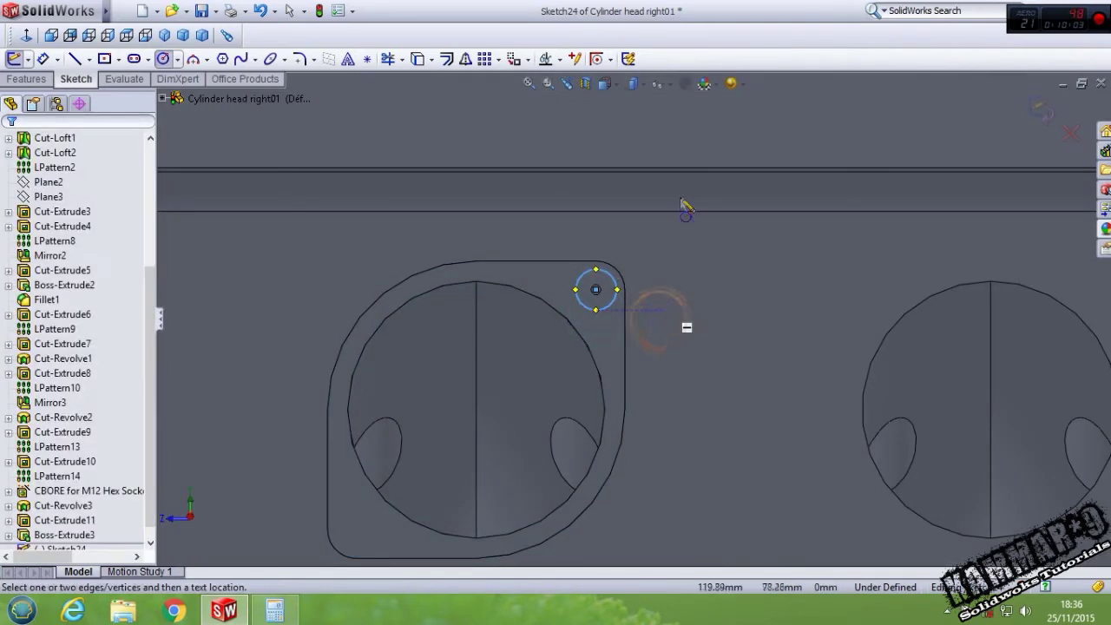
pyautogui.click(619, 287)
pyautogui.click(676, 262)
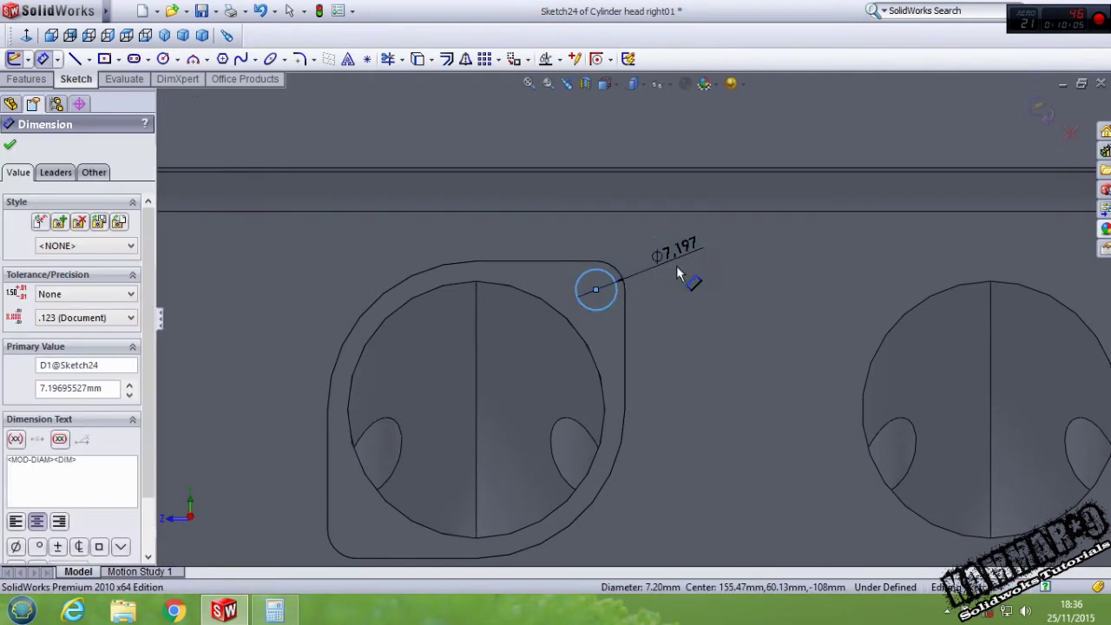
pyautogui.write('6')
pyautogui.press('Return')
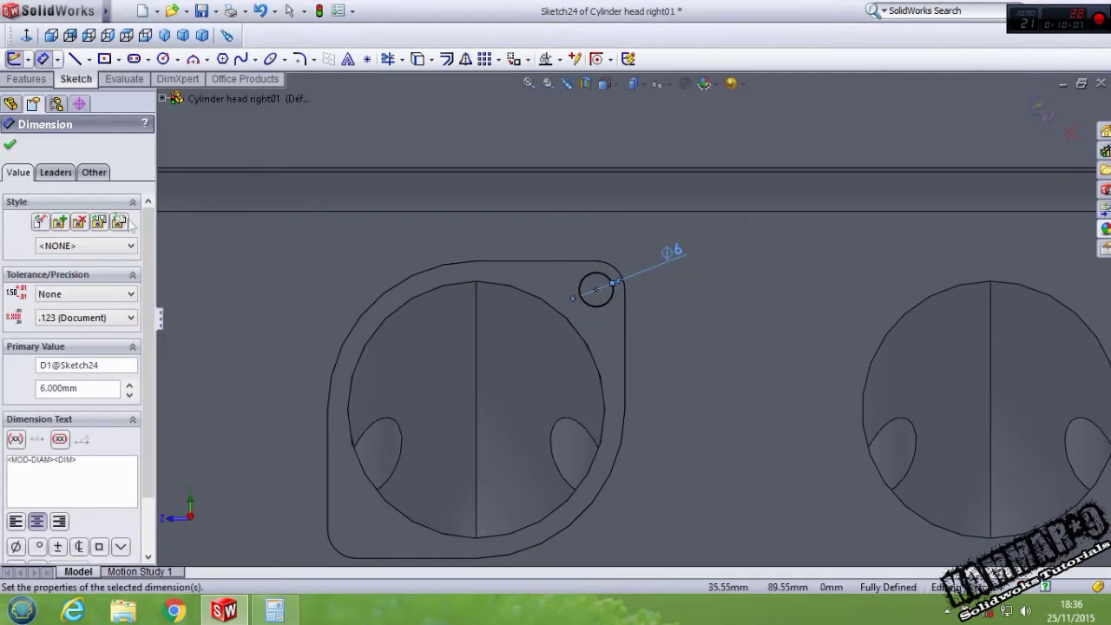
# Step: Add a second circle at the bottom-left corner and make both circles Equal
pyautogui.click(162, 59)
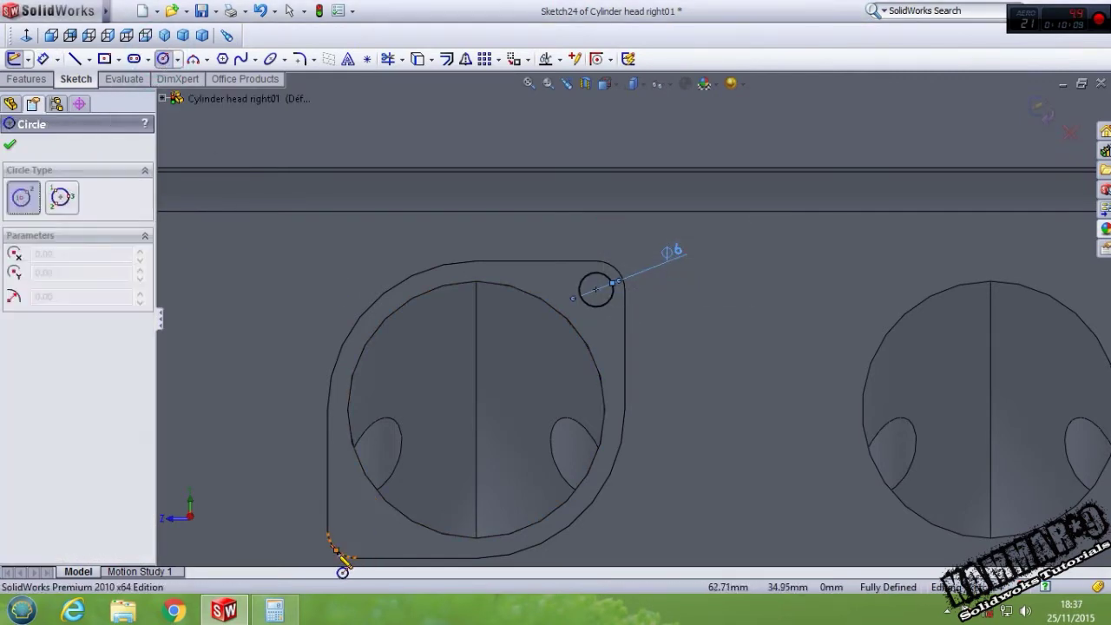
pyautogui.click(356, 530)
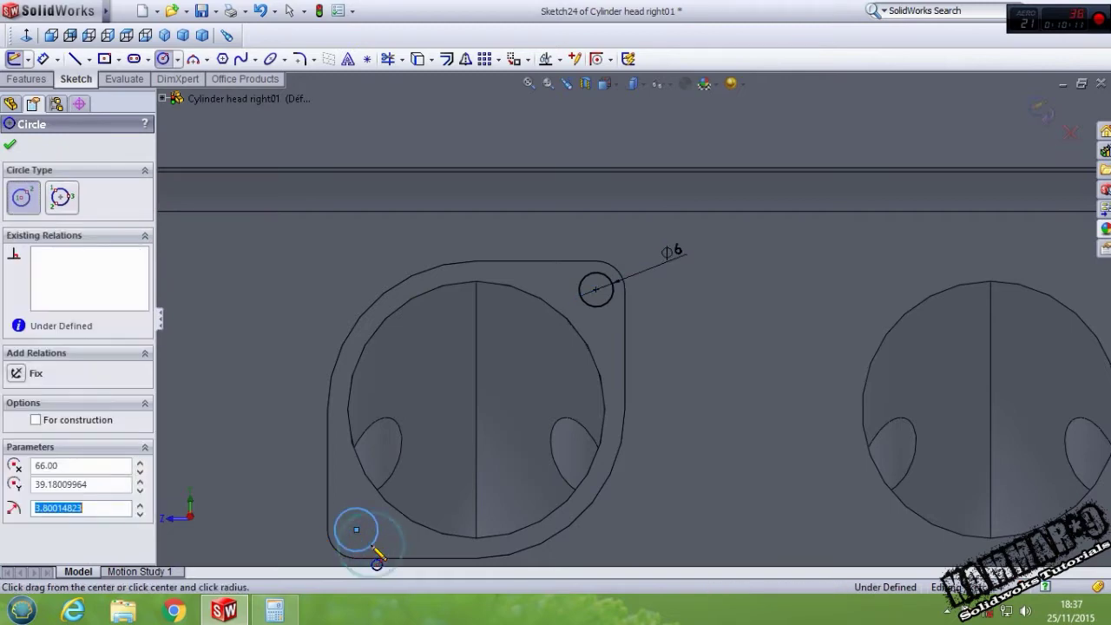
pyautogui.click(373, 547)
pyautogui.keyDown('ctrl'); pyautogui.click(612, 306); pyautogui.keyUp('ctrl')
pyautogui.click(718, 237)
pyautogui.scroll(2, 637, 318)
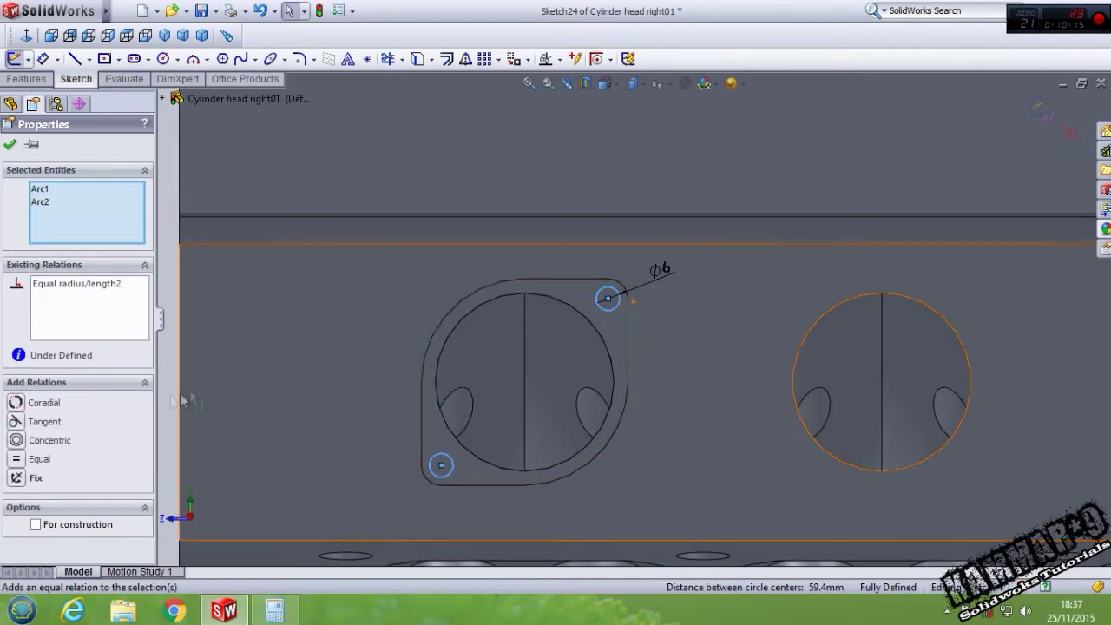
pyautogui.click(170, 402)
pyautogui.click(39, 84)
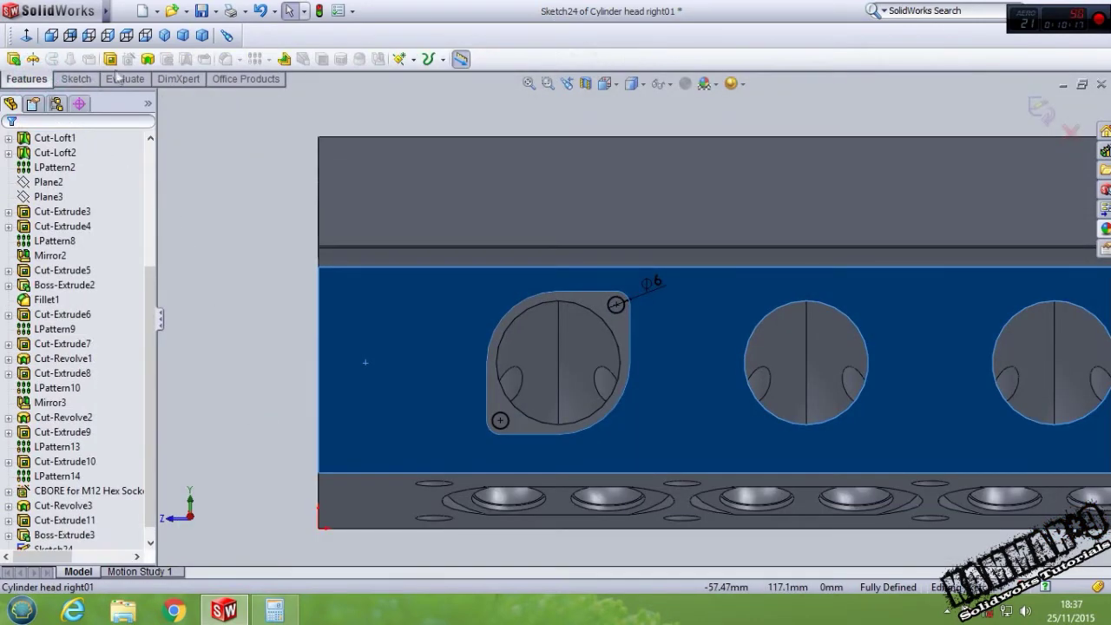
# Step: Cut the two Ø6 circles 20 mm deep as an Extruded Cut
pyautogui.click(111, 60)
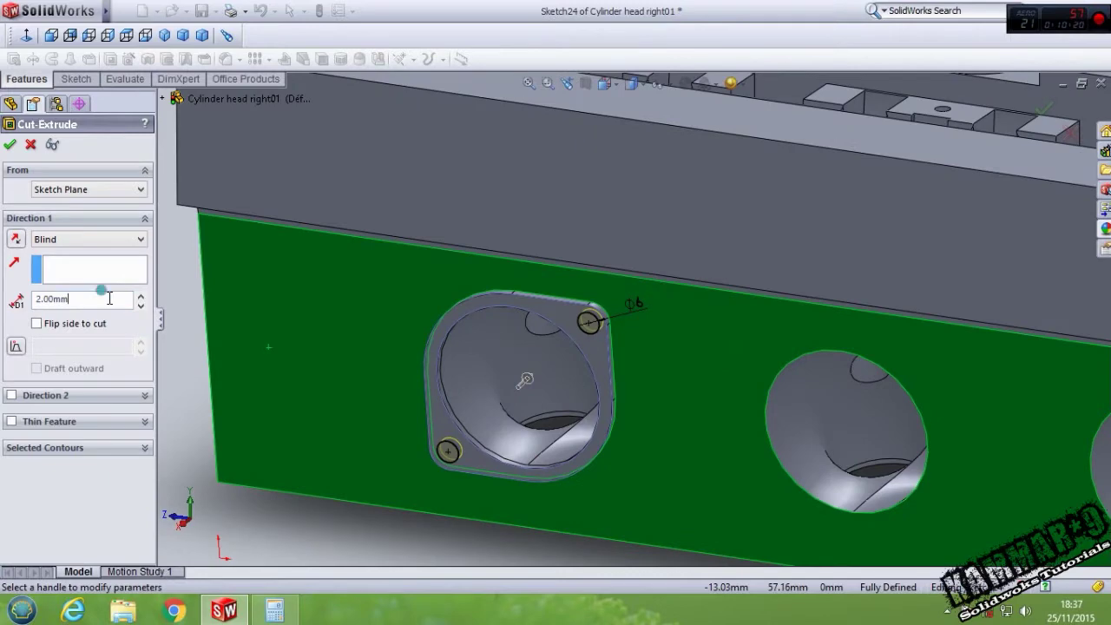
pyautogui.doubleClick(85, 295)
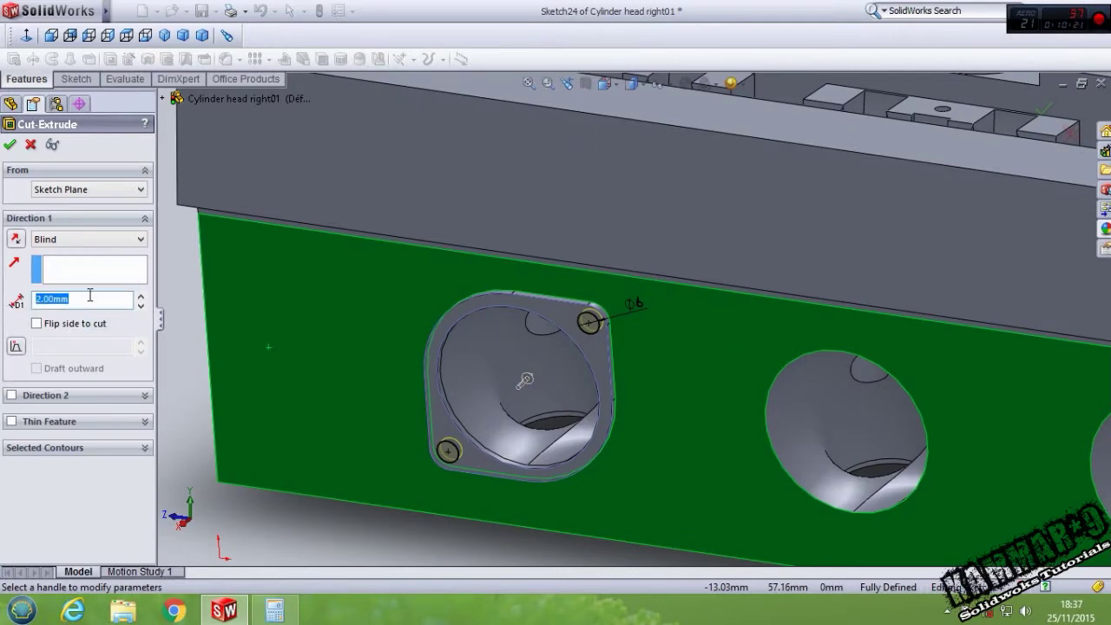
pyautogui.write('20')
pyautogui.press('Return')
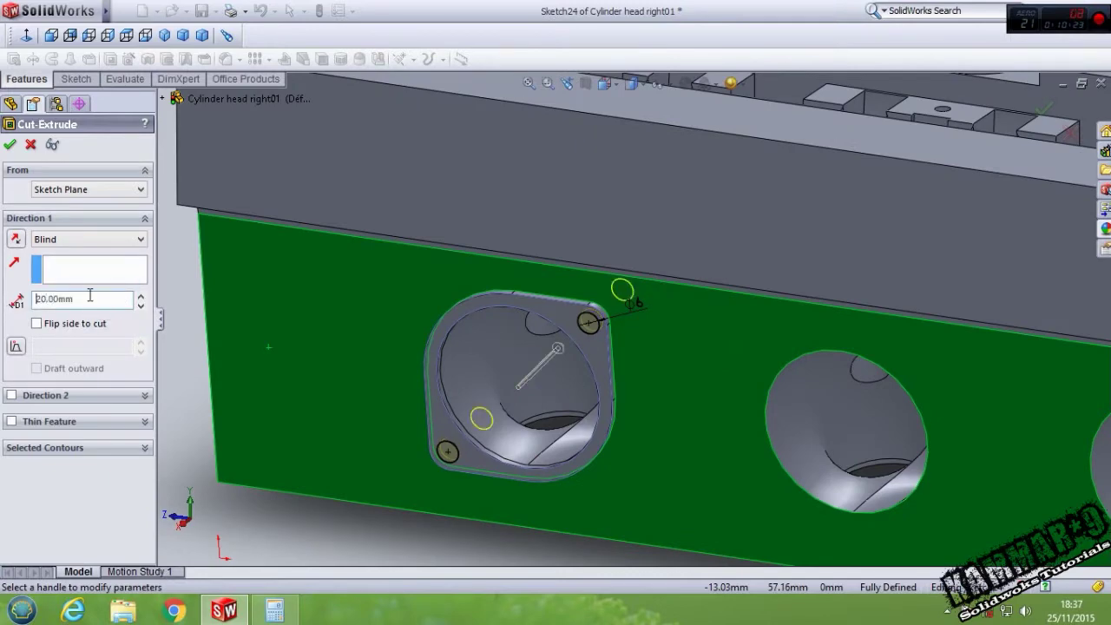
pyautogui.press('z')
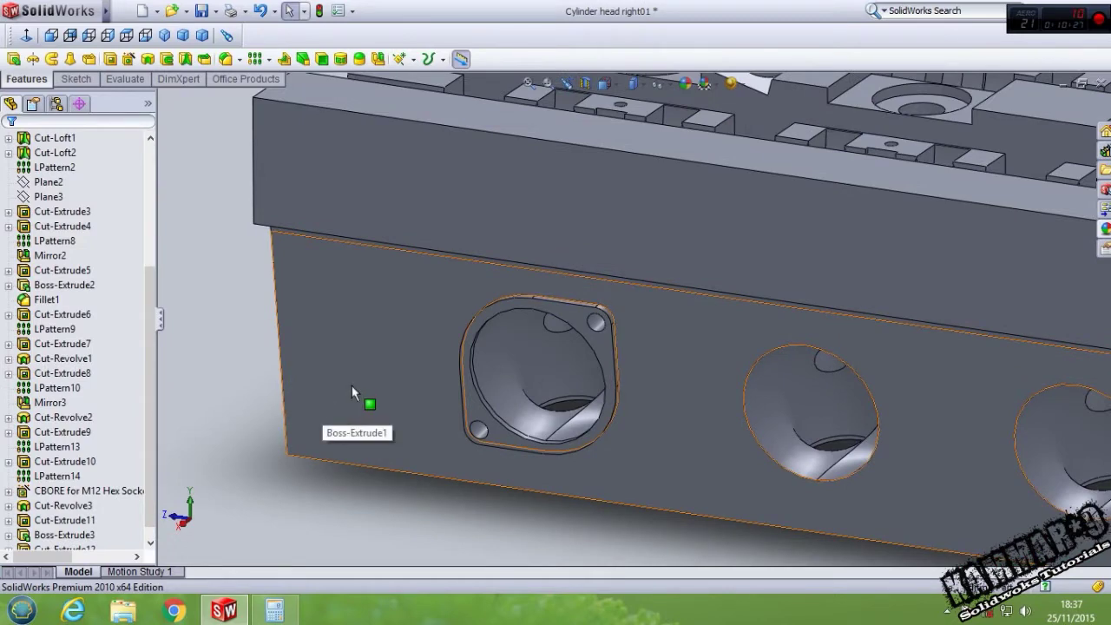
pyautogui.scroll(-5, 520, 389)
pyautogui.moveTo(450, 301)
pyautogui.mouseDown(button='middle')
pyautogui.moveTo(491, 249)
pyautogui.moveTo(572, 275)
pyautogui.mouseUp(button='middle')
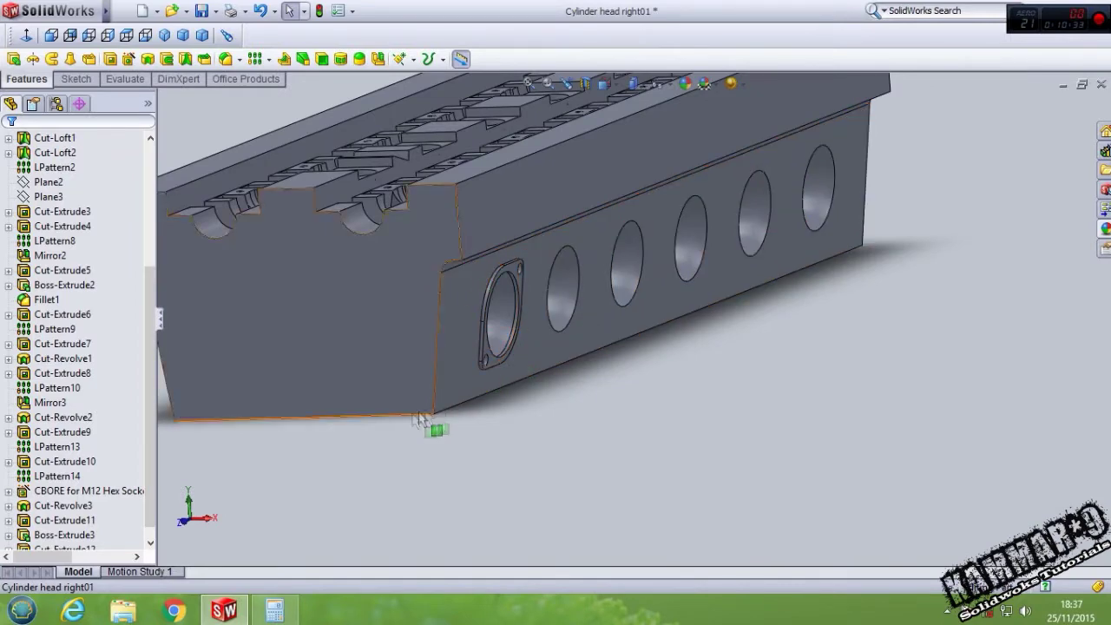
pyautogui.scroll(-1, 149, 448)
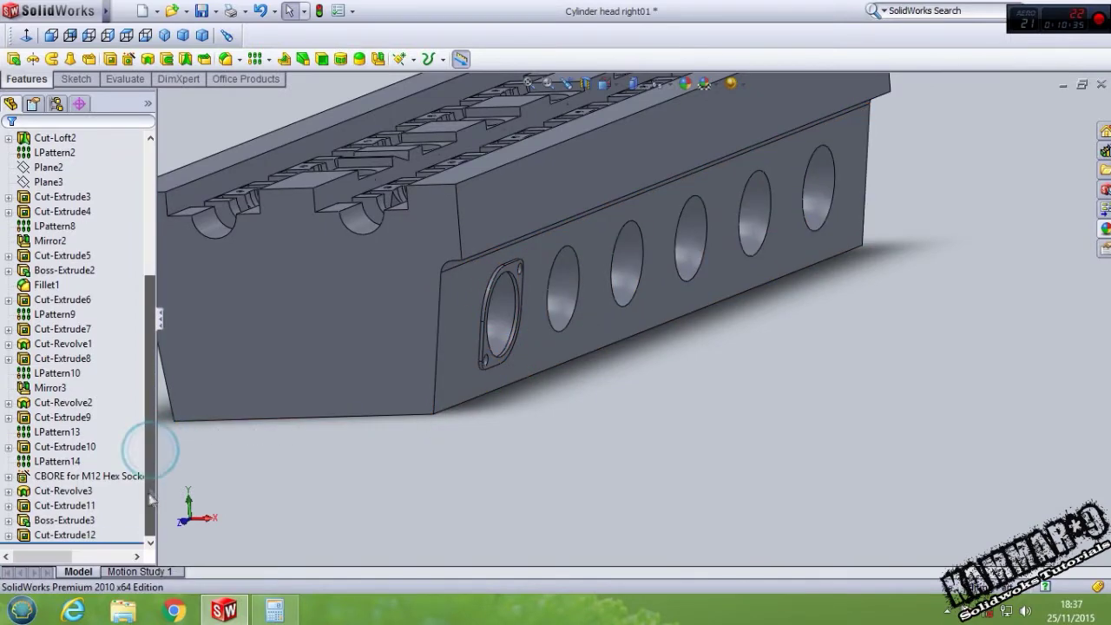
# Step: Mirror Boss-Extrude3 and Cut-Extrude12 across Plane2
pyautogui.click(73, 521)
pyautogui.keyDown('ctrl'); pyautogui.click(65, 535); pyautogui.keyUp('ctrl')
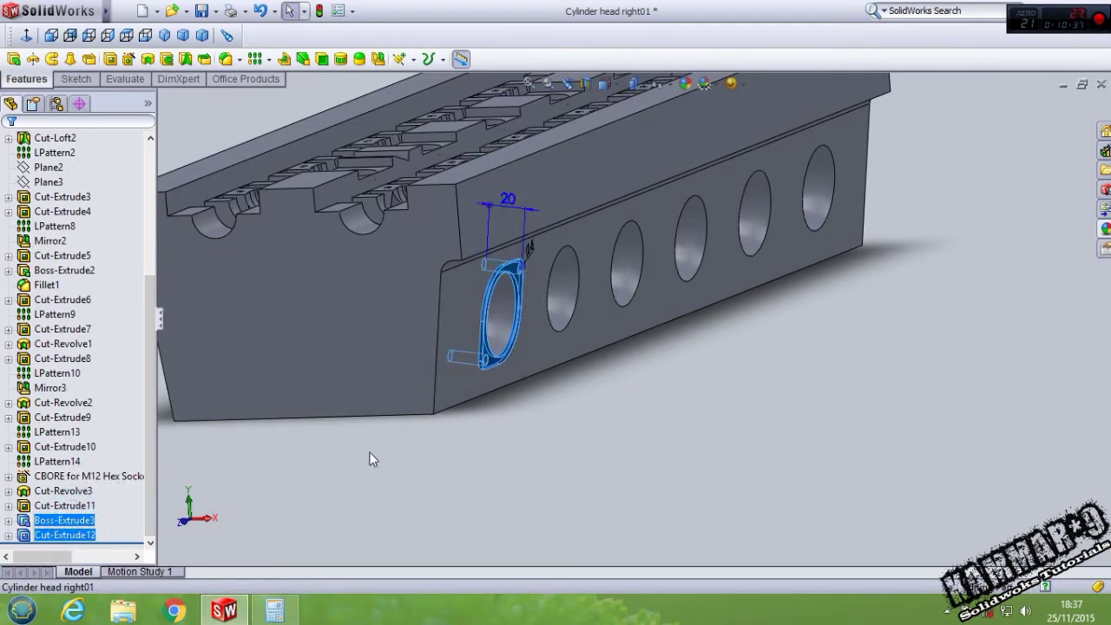
pyautogui.moveTo(369, 453); pyautogui.dragTo(302, 217, button='middle')
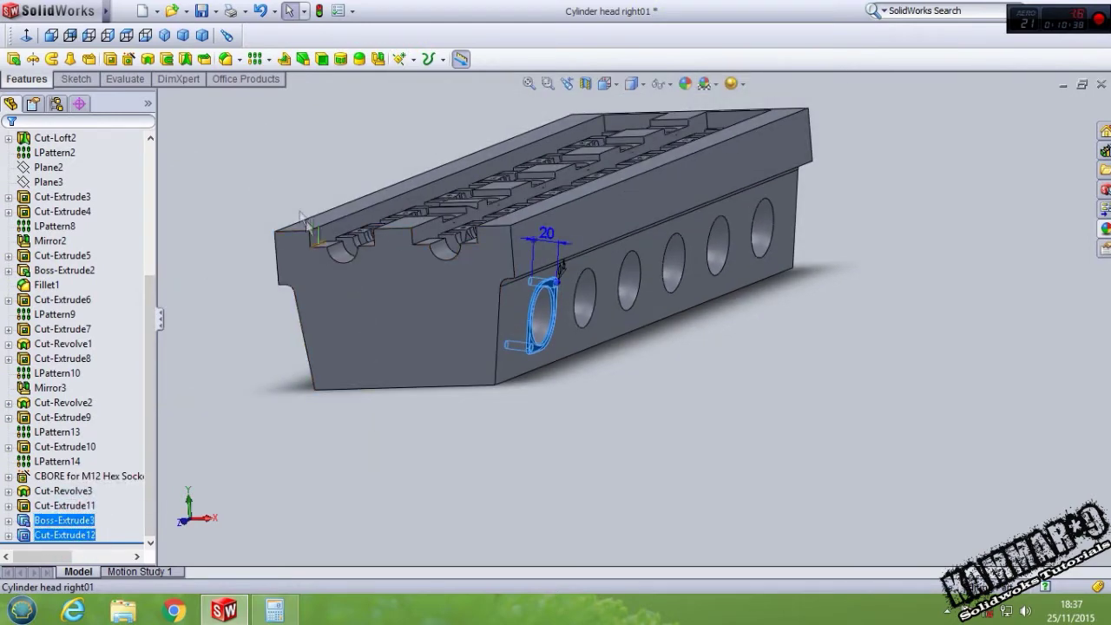
pyautogui.click(378, 59)
pyautogui.click(165, 98)
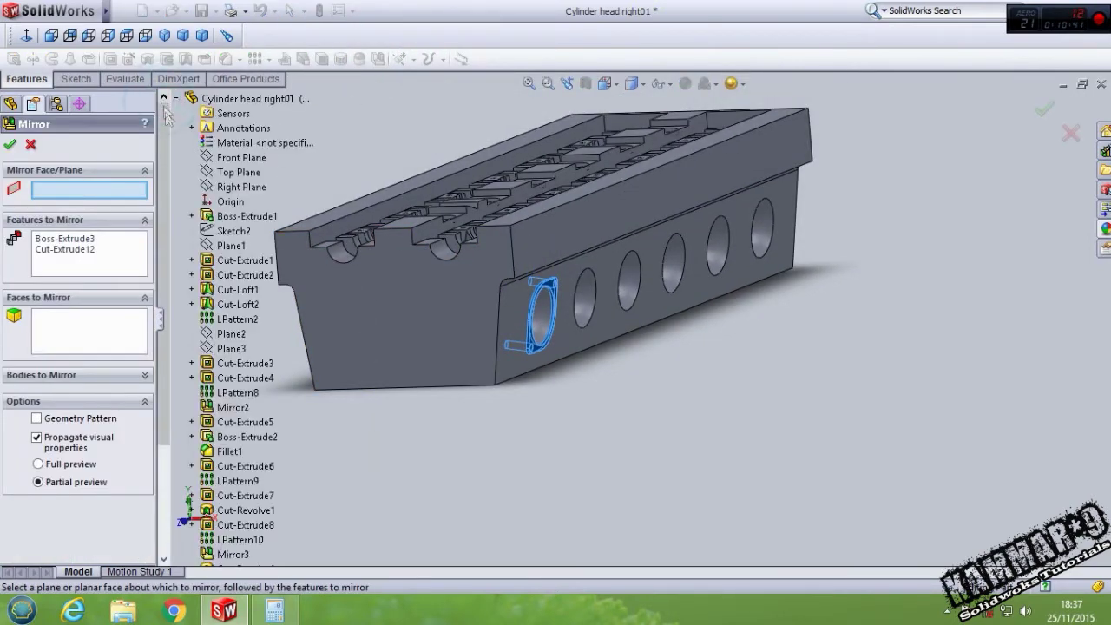
pyautogui.click(224, 335)
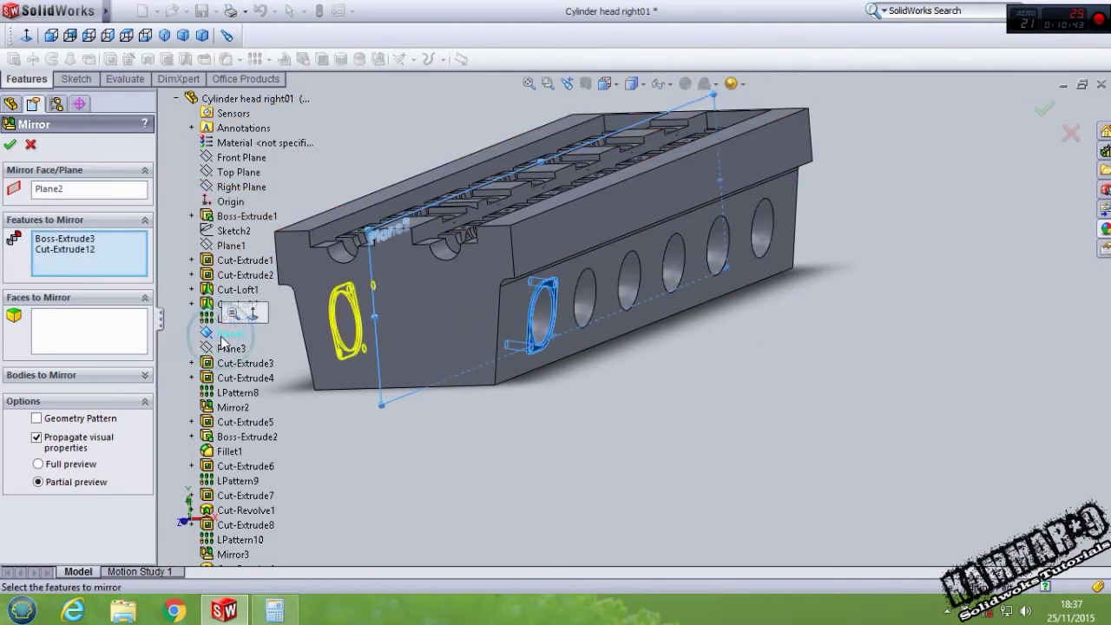
pyautogui.click(9, 141)
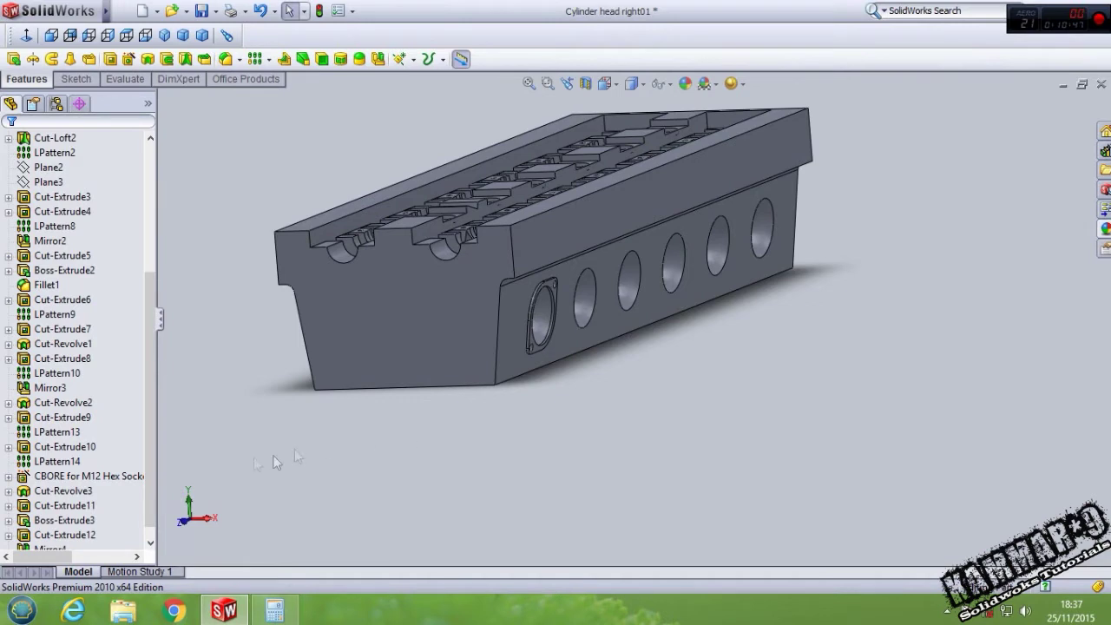
pyautogui.scroll(-1, 65, 513)
pyautogui.click(63, 480)
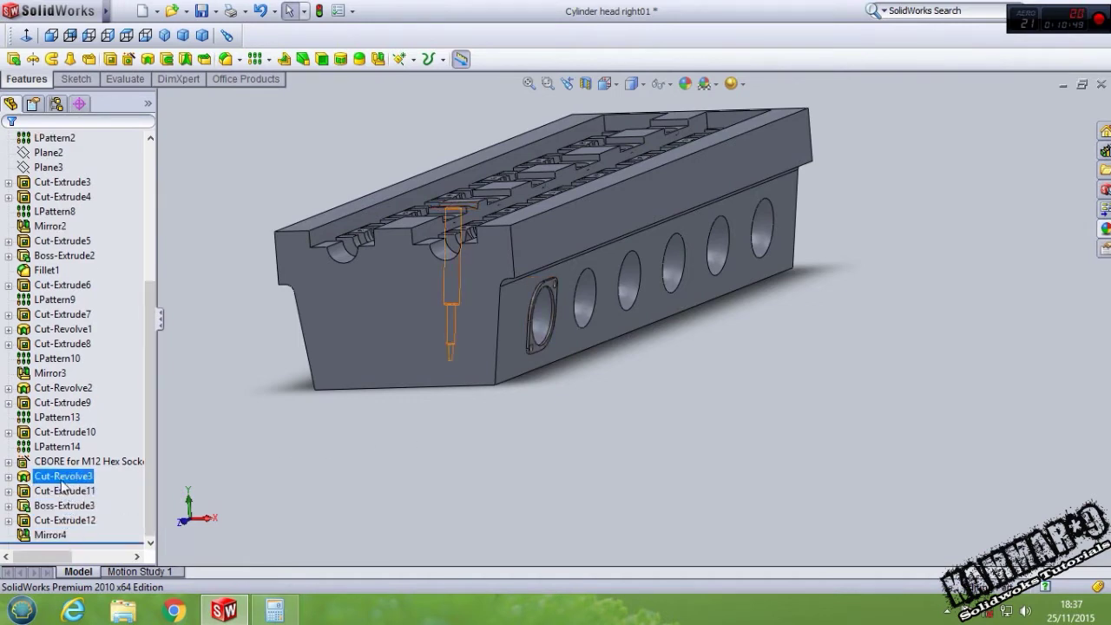
# Step: Linear pattern Cut-Revolve3 through Mirror4 along Edge<1>, 90 mm spacing, 6 instances
pyautogui.click(59, 486)
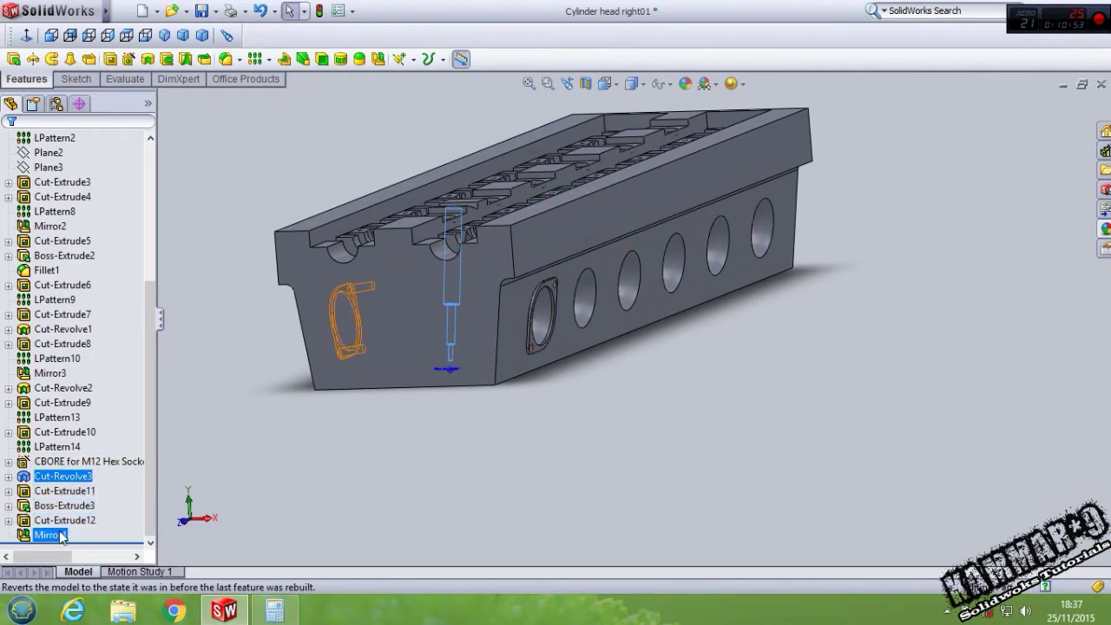
pyautogui.keyDown('shift'); pyautogui.click(61, 537); pyautogui.keyUp('shift')
pyautogui.moveTo(437, 519); pyautogui.dragTo(521, 486, button='middle')
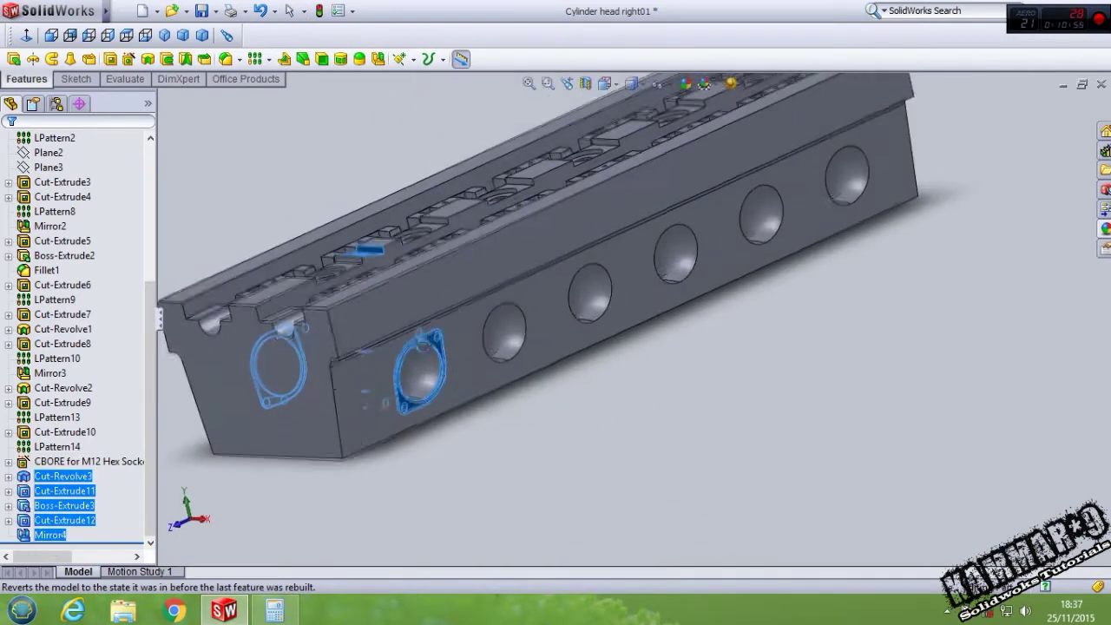
pyautogui.click(254, 58)
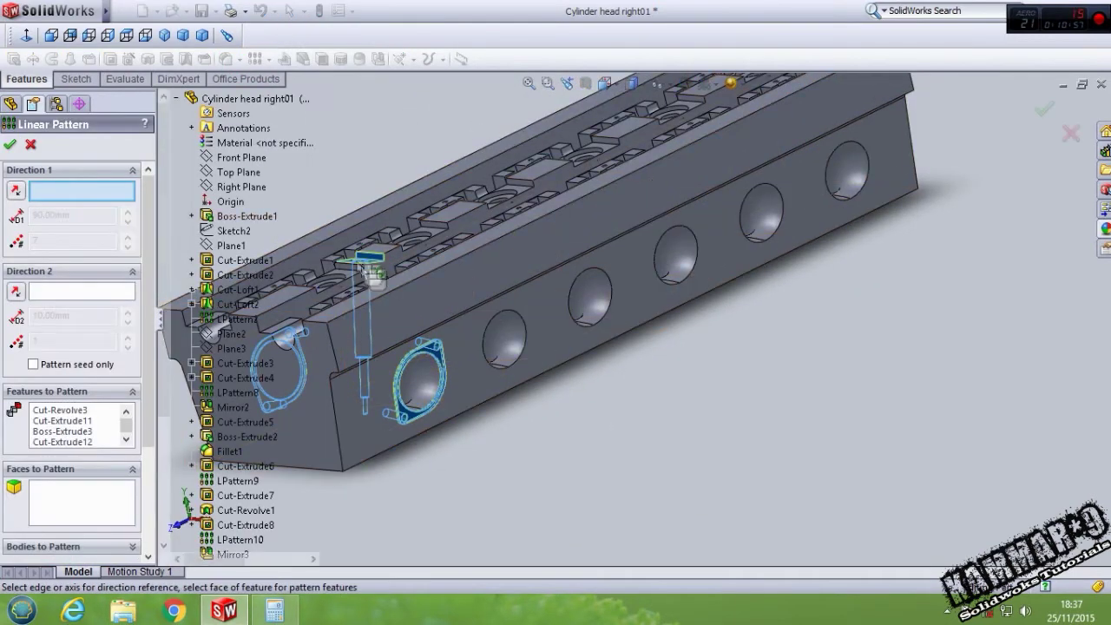
pyautogui.click(404, 276)
pyautogui.moveTo(521, 365); pyautogui.dragTo(556, 348, button='middle')
pyautogui.click(127, 247)
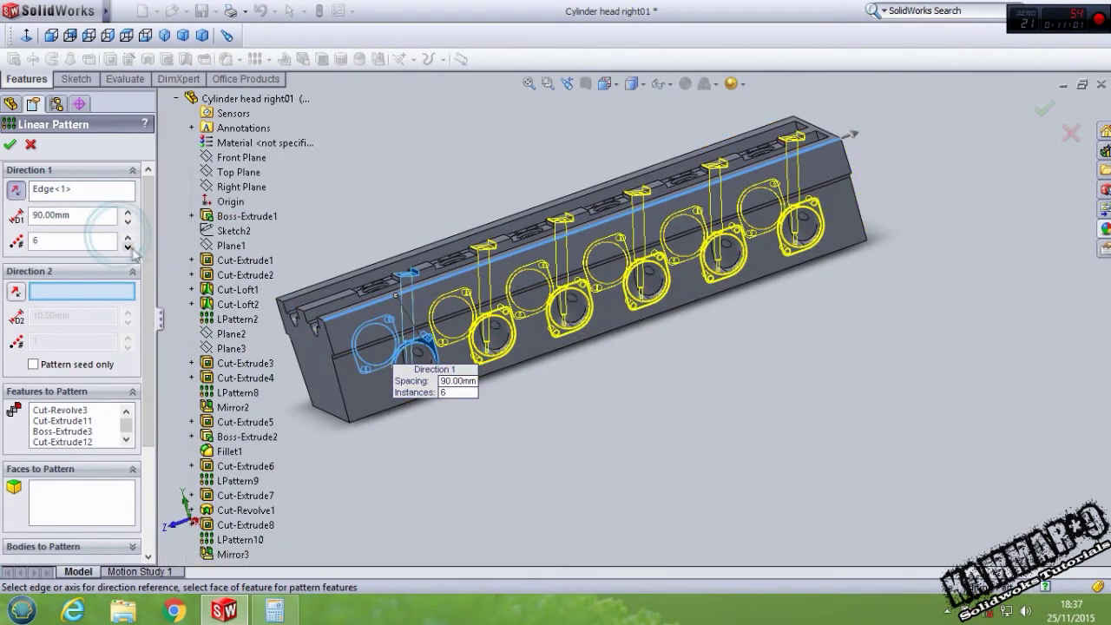
pyautogui.press('Down')
pyautogui.press('Down')
pyautogui.press('Down')
pyautogui.press('Down')
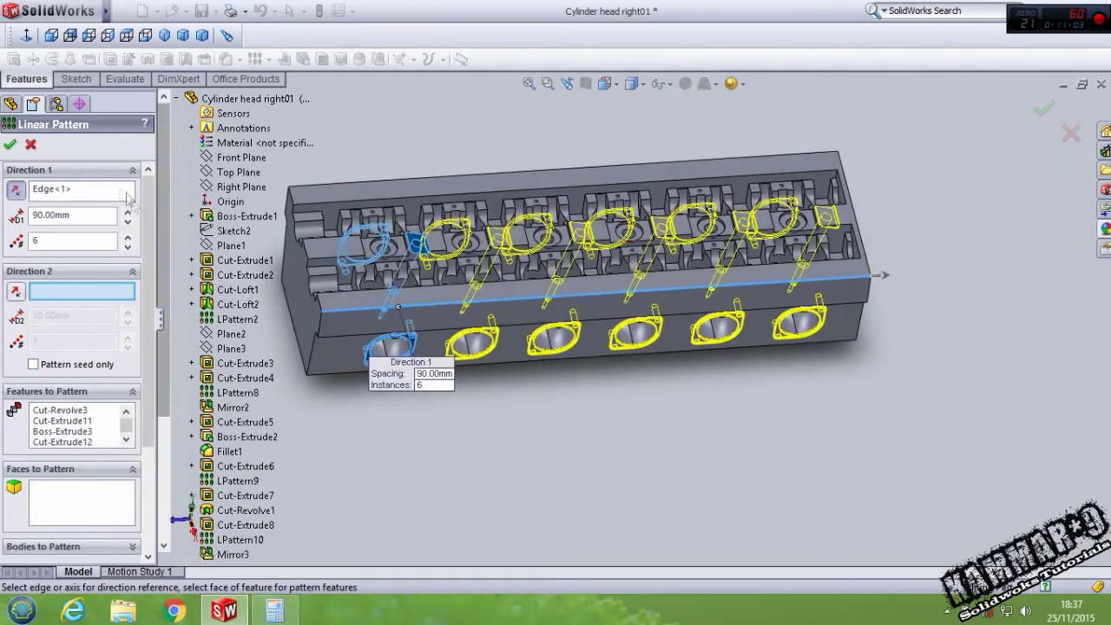
pyautogui.click(12, 145)
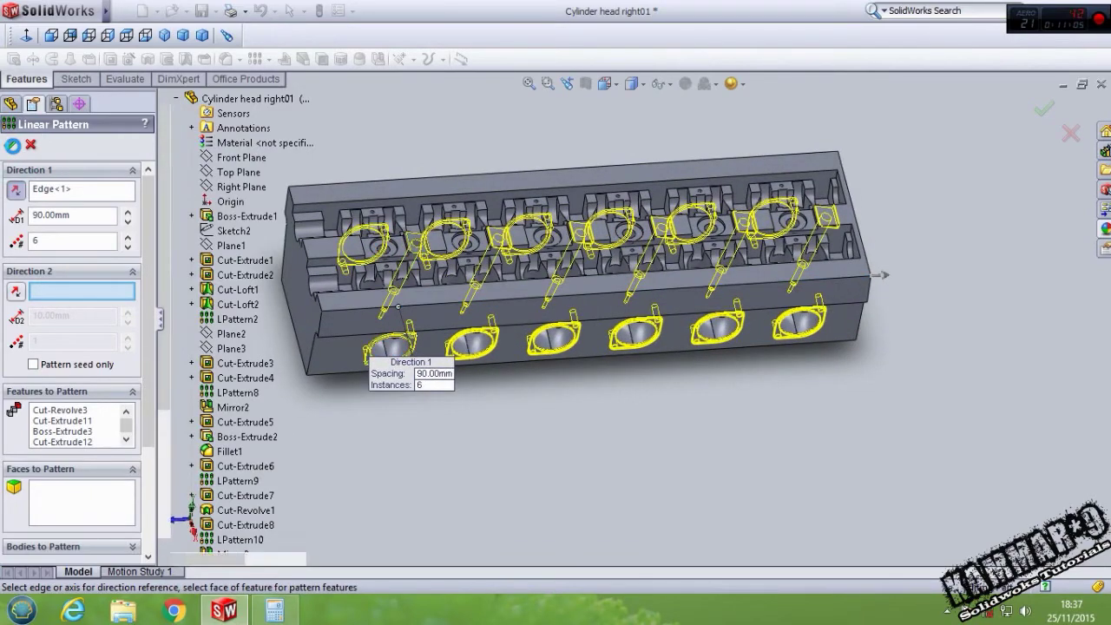
# Step: Orbit to inspect the side ports, then return to the isometric view
pyautogui.moveTo(552, 424); pyautogui.dragTo(569, 329, button='middle')
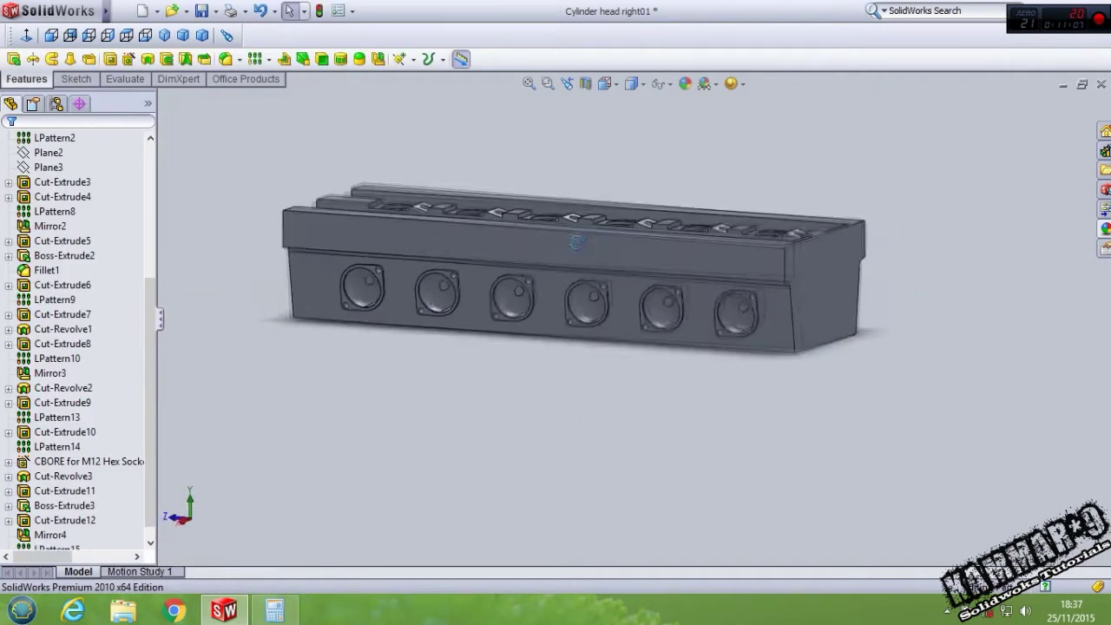
pyautogui.scroll(3, 569, 328)
pyautogui.moveTo(707, 372)
pyautogui.mouseDown(button='middle')
pyautogui.moveTo(762, 186)
pyautogui.moveTo(640, 377)
pyautogui.moveTo(761, 261)
pyautogui.mouseUp(button='middle')
pyautogui.hotkey('ctrl', '7')
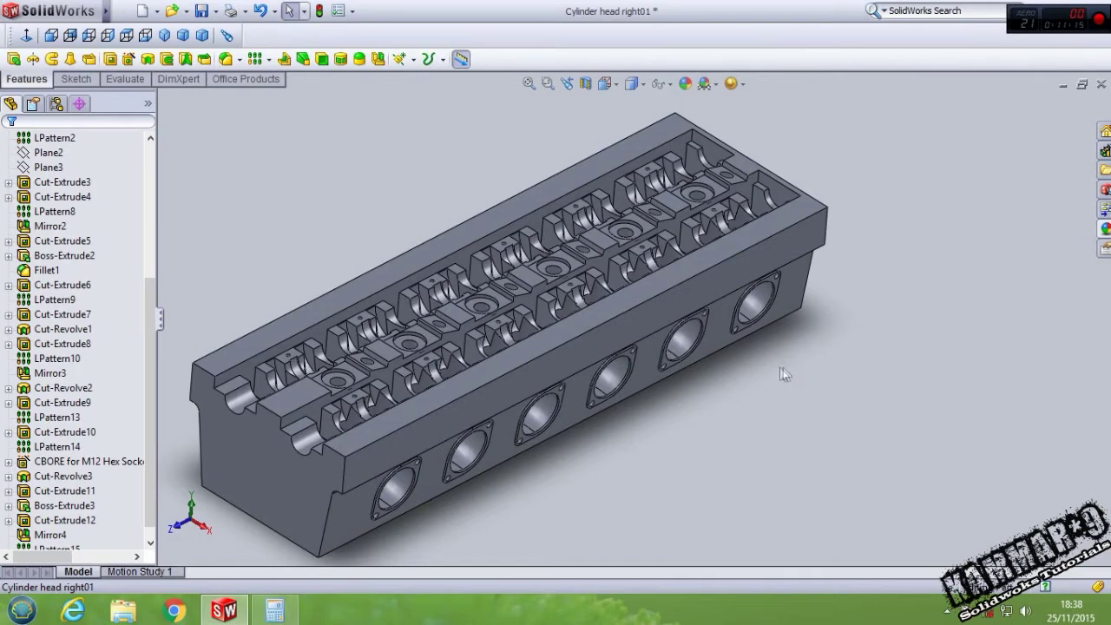
# Step: Start a sketch on the top deck face and begin a circle near its right edge
pyautogui.scroll(-2, 395, 421)
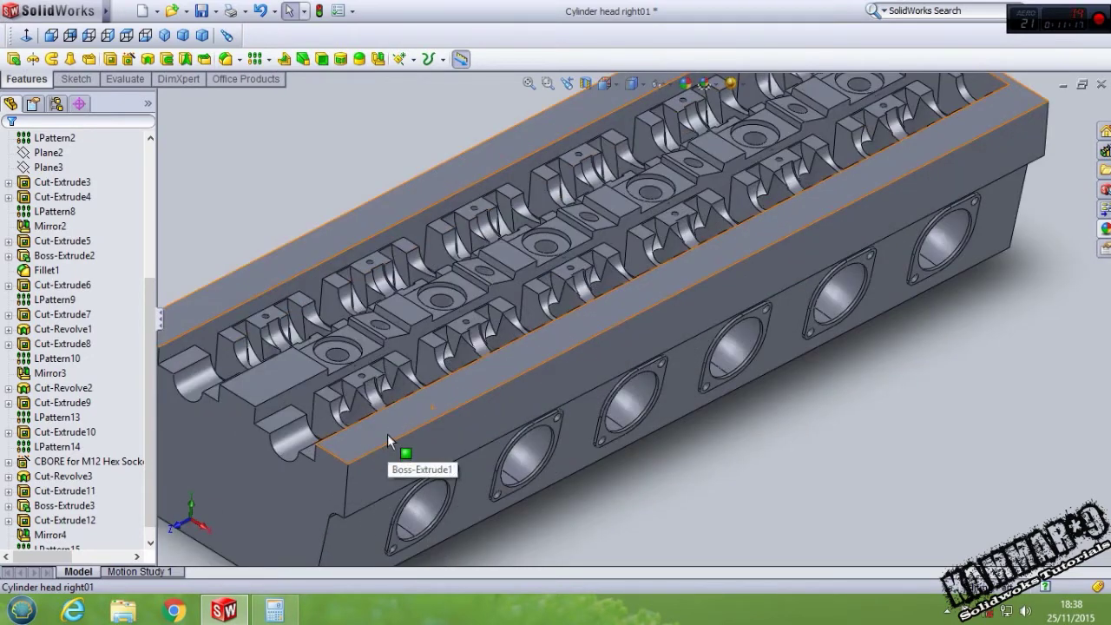
pyautogui.click(388, 437)
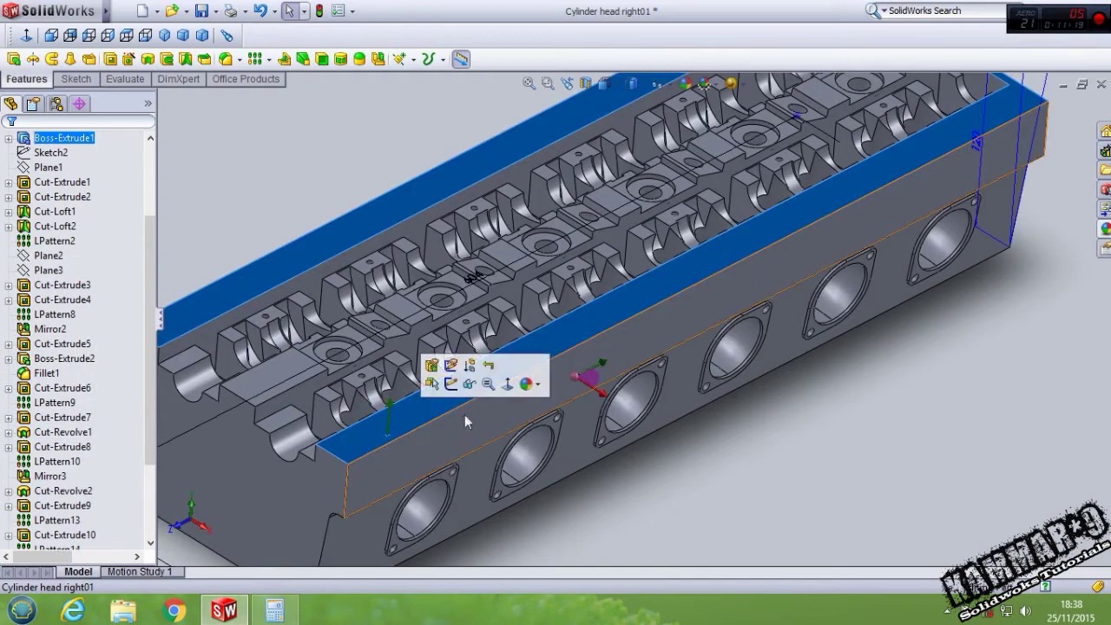
pyautogui.click(451, 389)
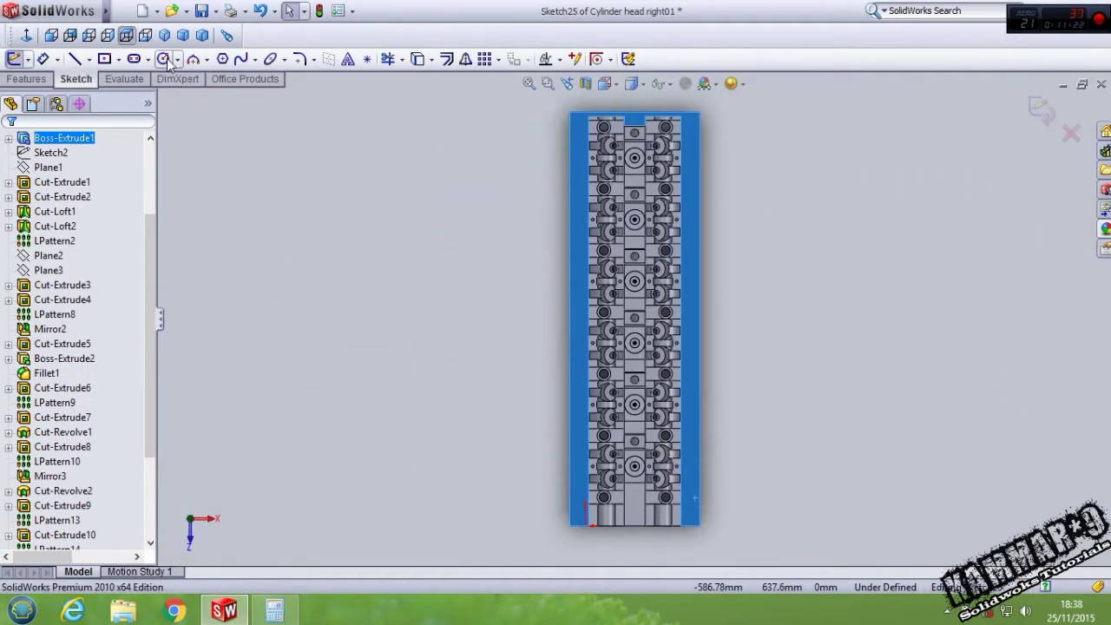
pyautogui.click(164, 59)
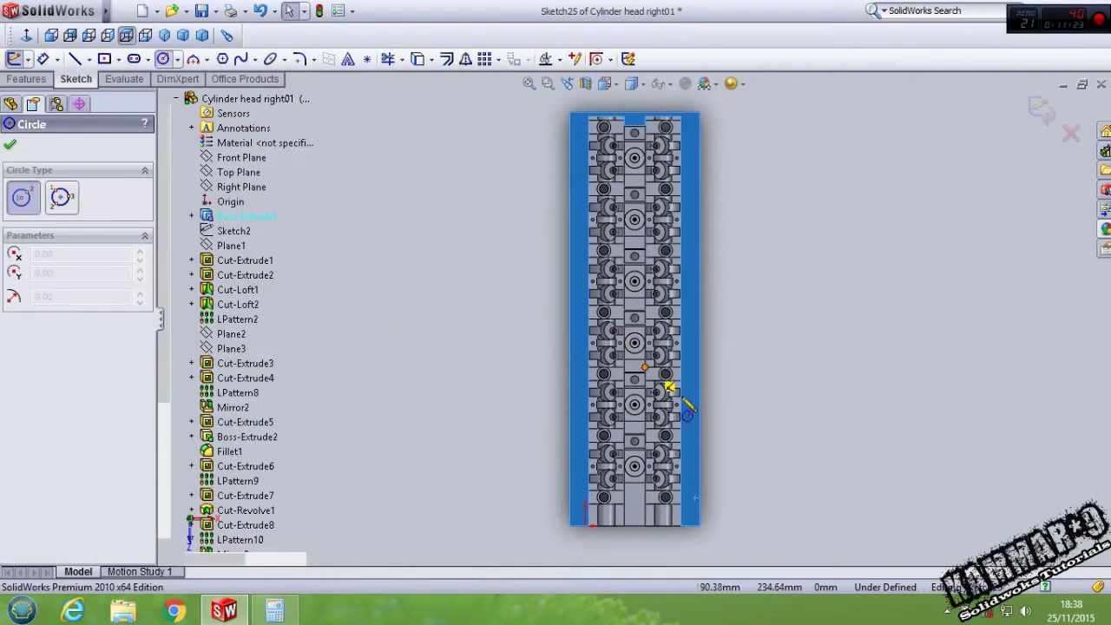
pyautogui.scroll(-3, 694, 430)
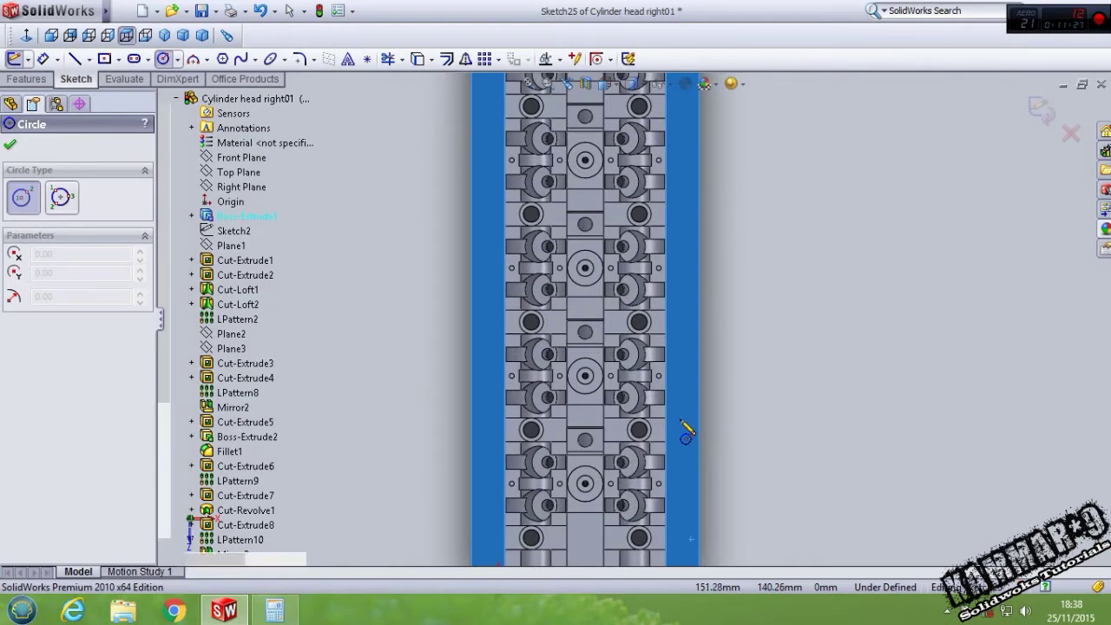
pyautogui.scroll(3, 686, 364)
pyautogui.scroll(-1, 685, 364)
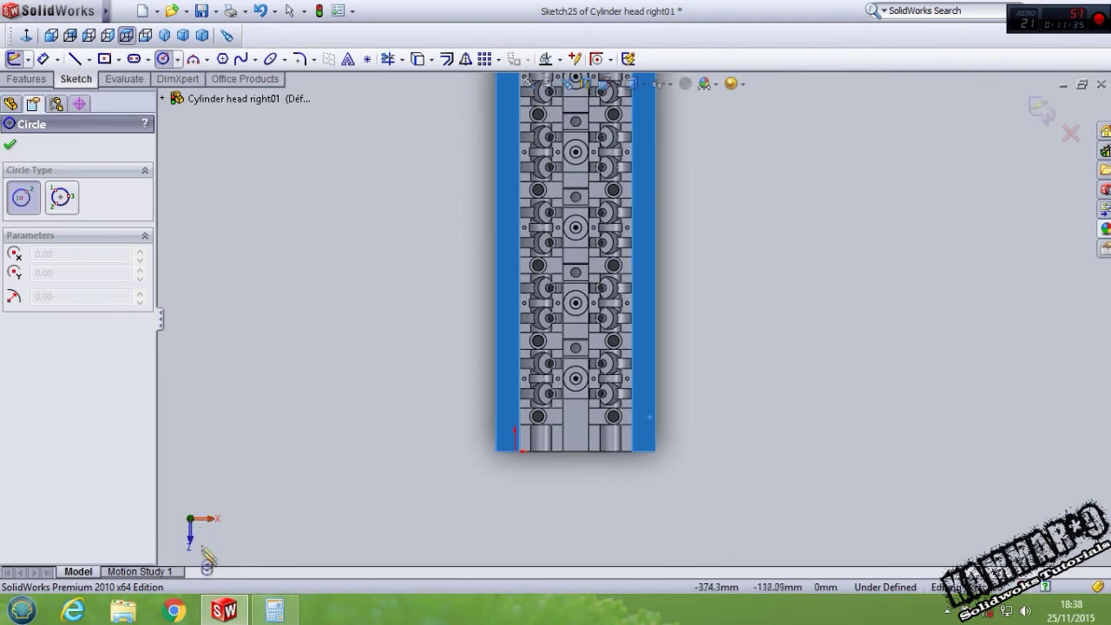
pyautogui.scroll(-1, 637, 392)
pyautogui.click(650, 331)
# Step: Finish the deck circle and dimension it to Ø8
pyautogui.click(660, 340)
pyautogui.moveTo(689, 353); pyautogui.dragTo(692, 238, button='right')
pyautogui.scroll(-2, 659, 363)
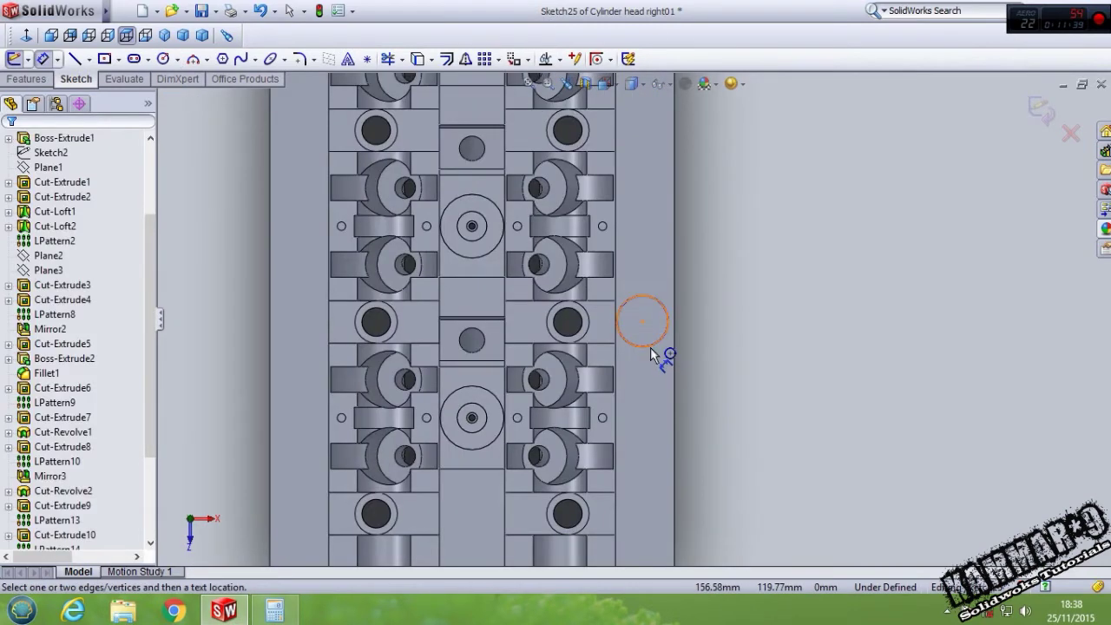
pyautogui.click(650, 348)
pyautogui.click(695, 393)
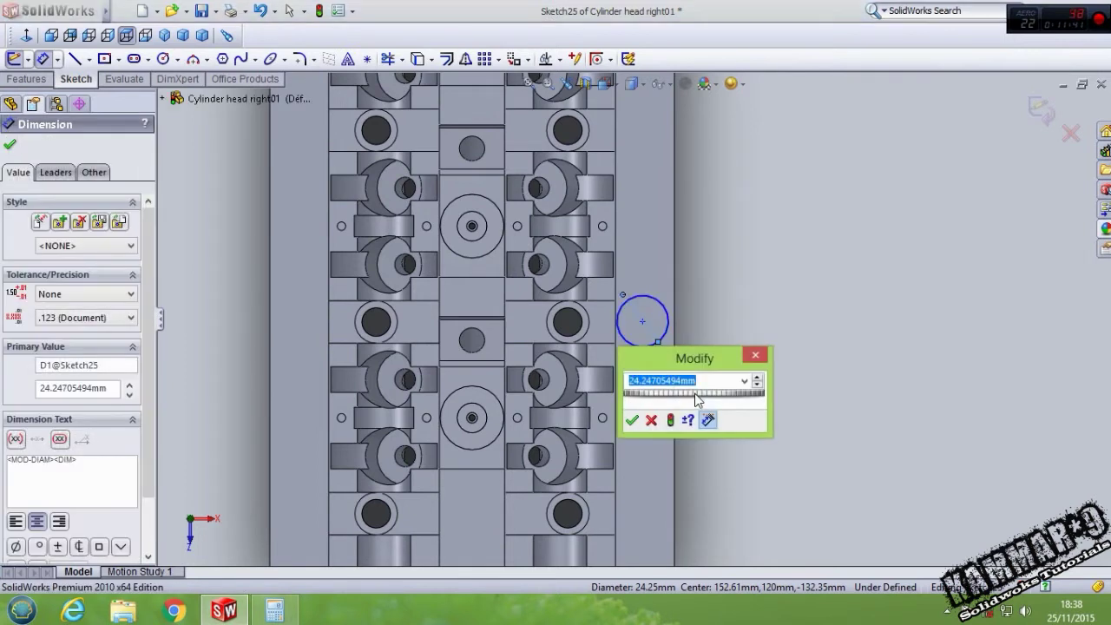
pyautogui.write('8.000')
pyautogui.press('Return')
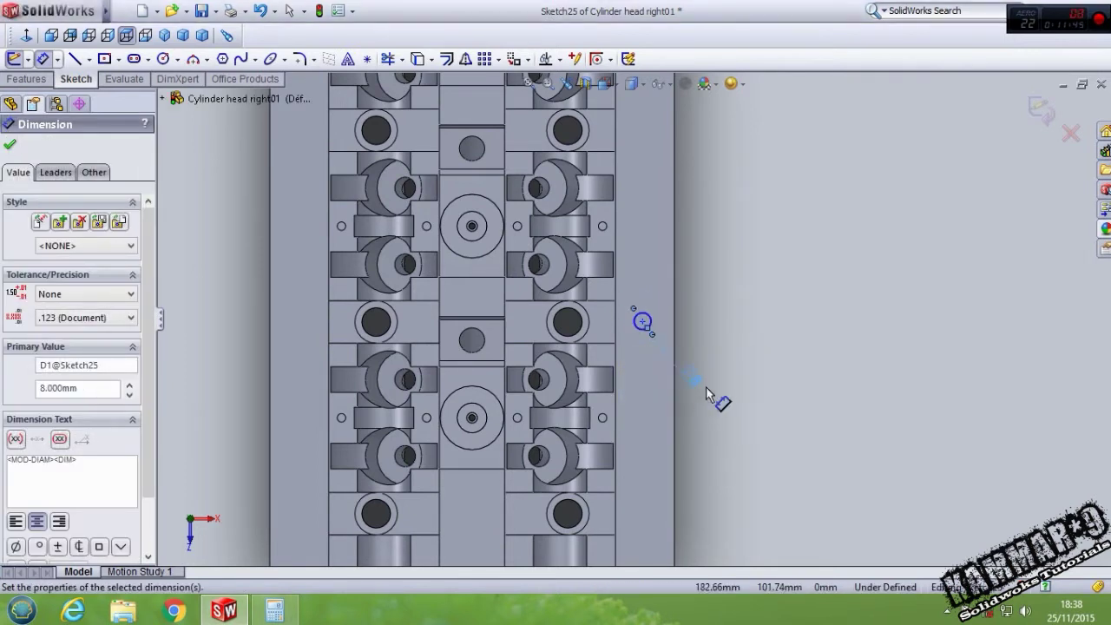
# Step: Locate the circle 115 mm from the end edge and 10 mm from the side edge
pyautogui.click(643, 323)
pyautogui.scroll(3, 639, 329)
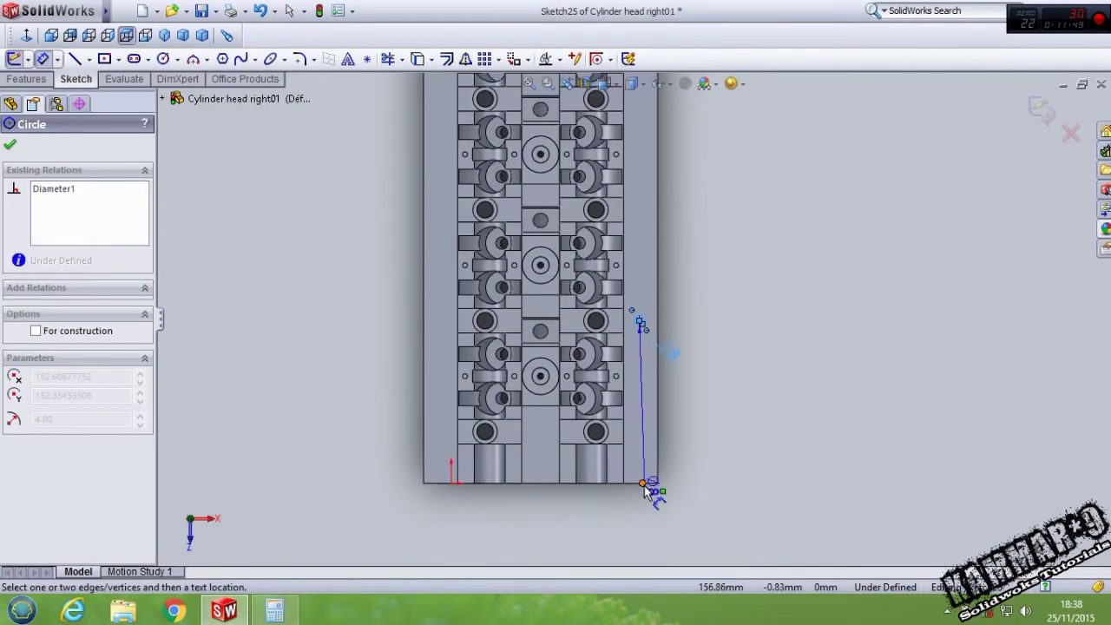
pyautogui.click(639, 486)
pyautogui.click(721, 429)
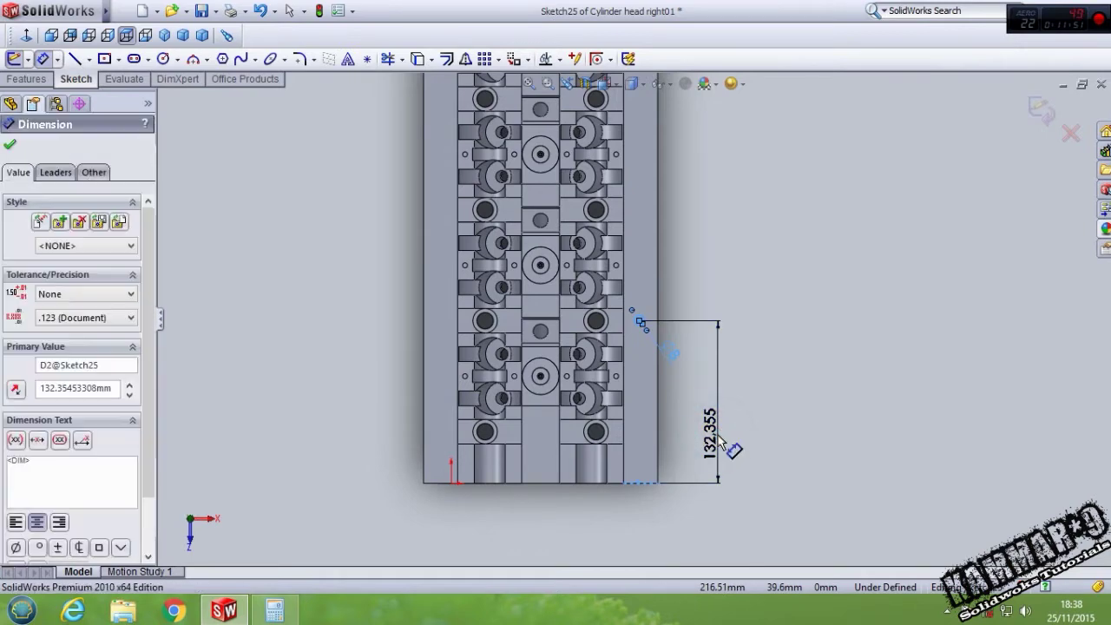
pyautogui.write('115')
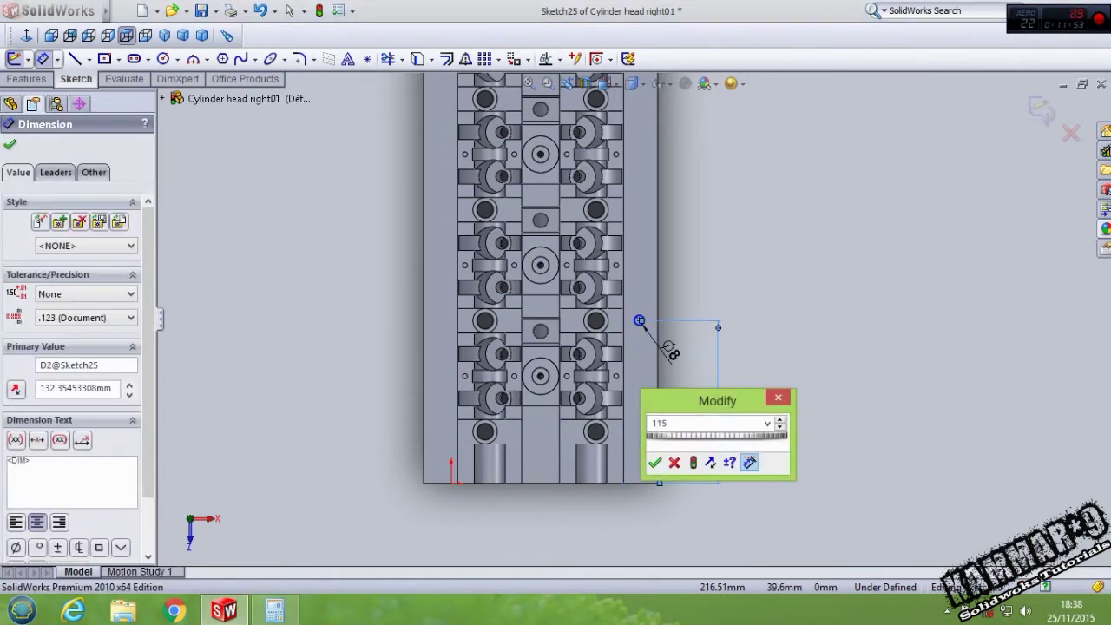
pyautogui.press('Return')
pyautogui.scroll(-3, 667, 387)
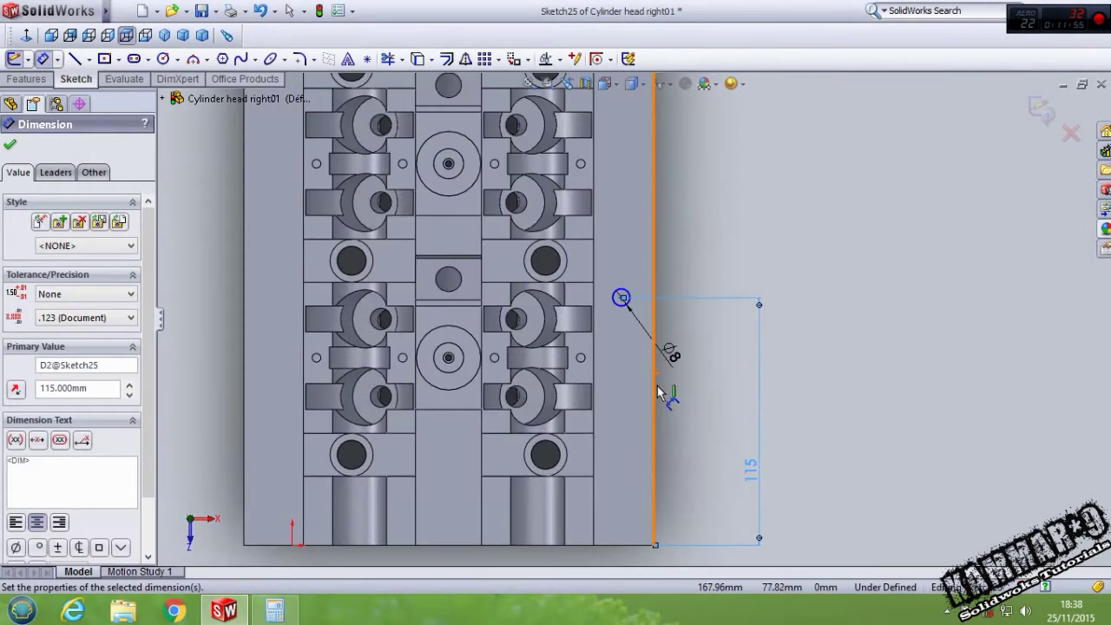
pyautogui.click(622, 298)
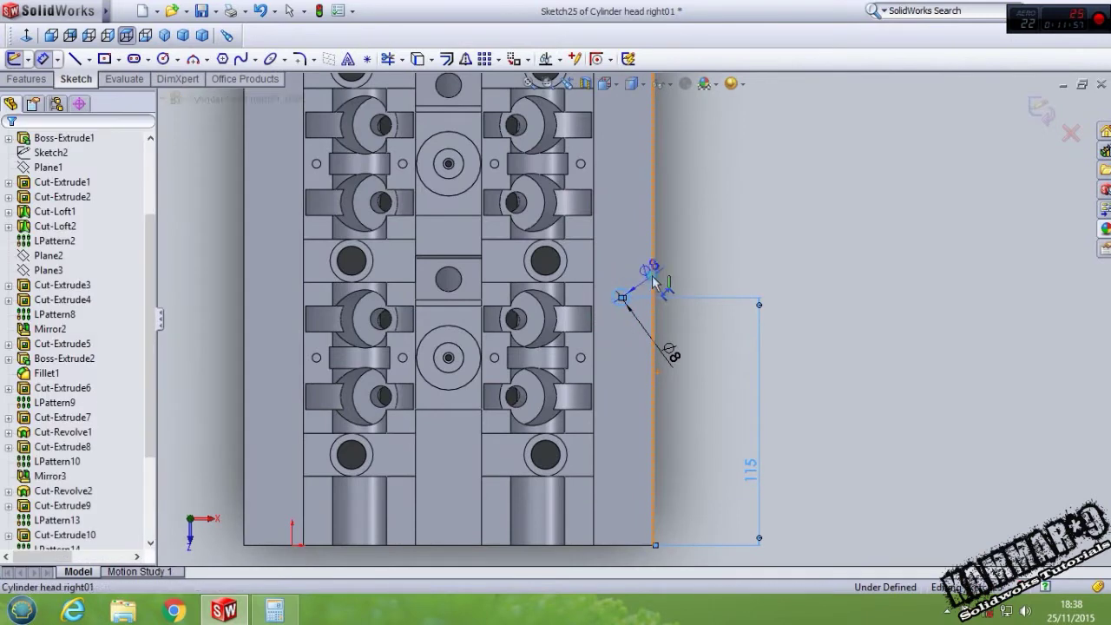
pyautogui.click(702, 273)
pyautogui.write('10')
pyautogui.press('Return')
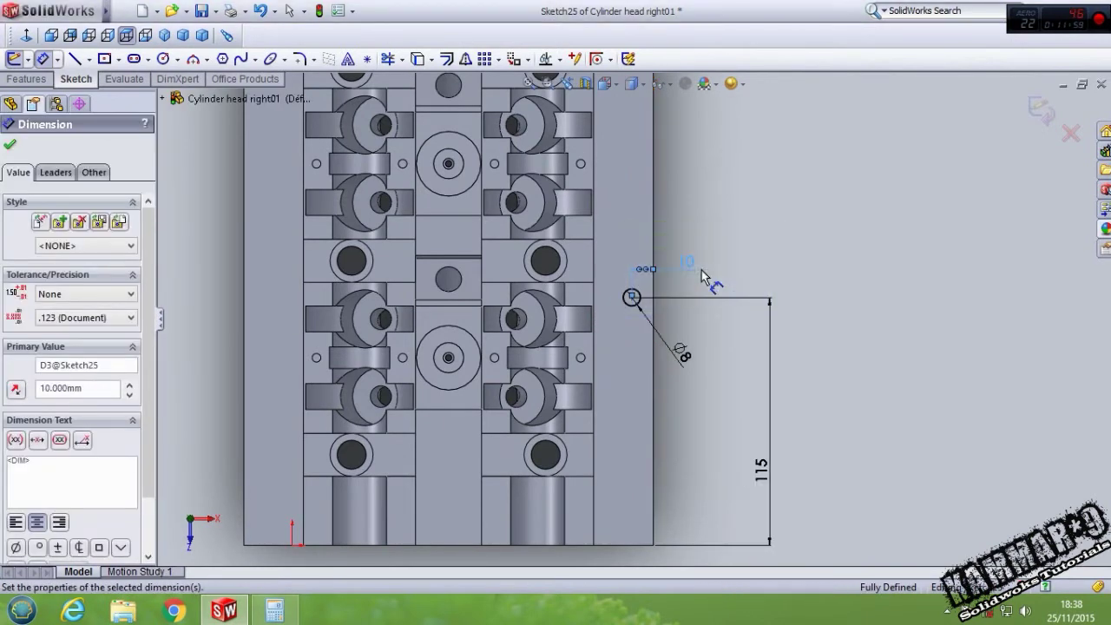
pyautogui.click(702, 270)
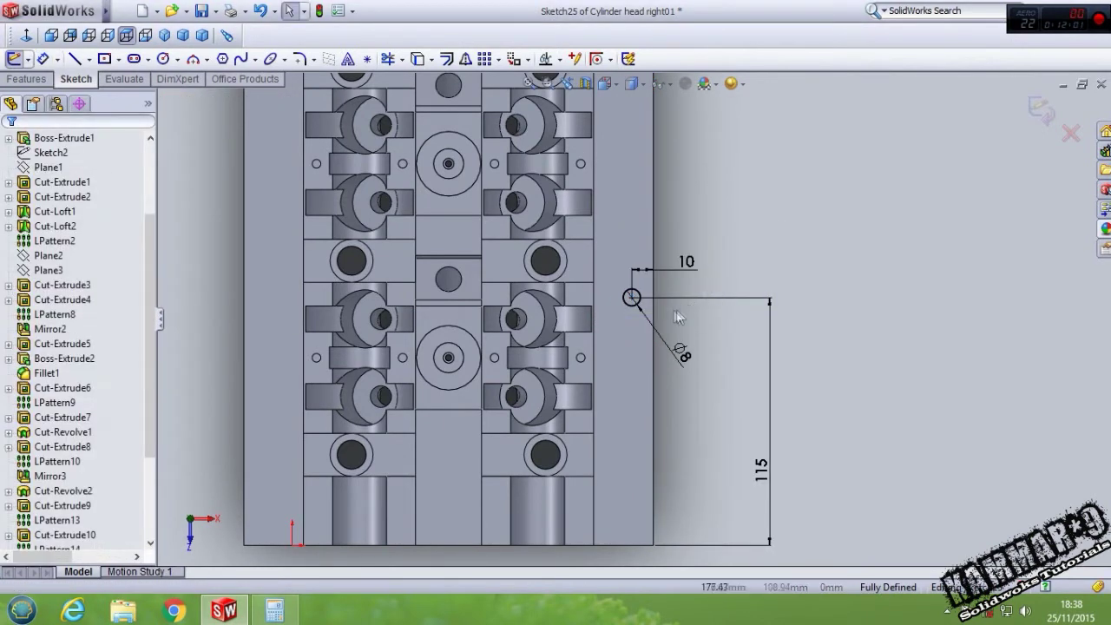
# Step: Select the Ø8 circle to pattern it linearly
pyautogui.click(633, 304)
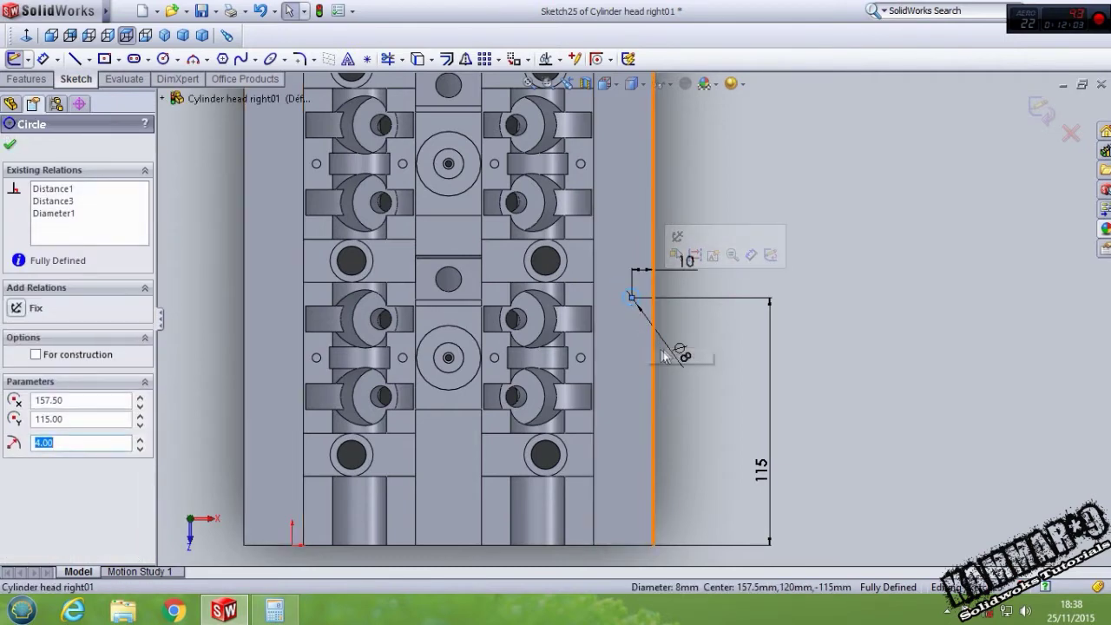
pyautogui.scroll(3, 699, 179)
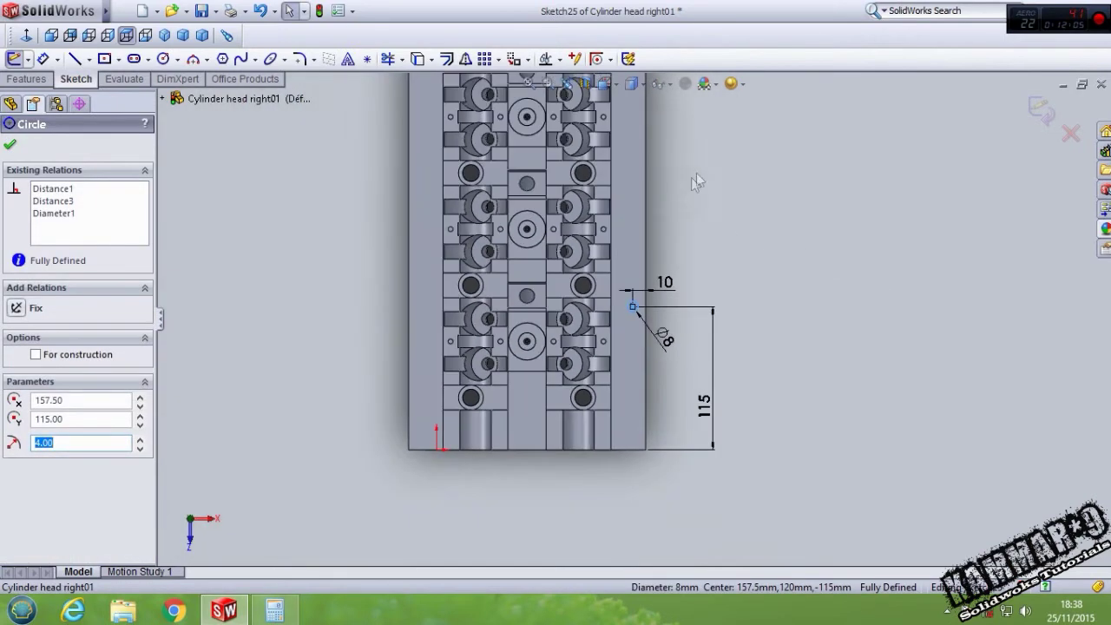
pyautogui.scroll(-2, 591, 130)
pyautogui.click(483, 59)
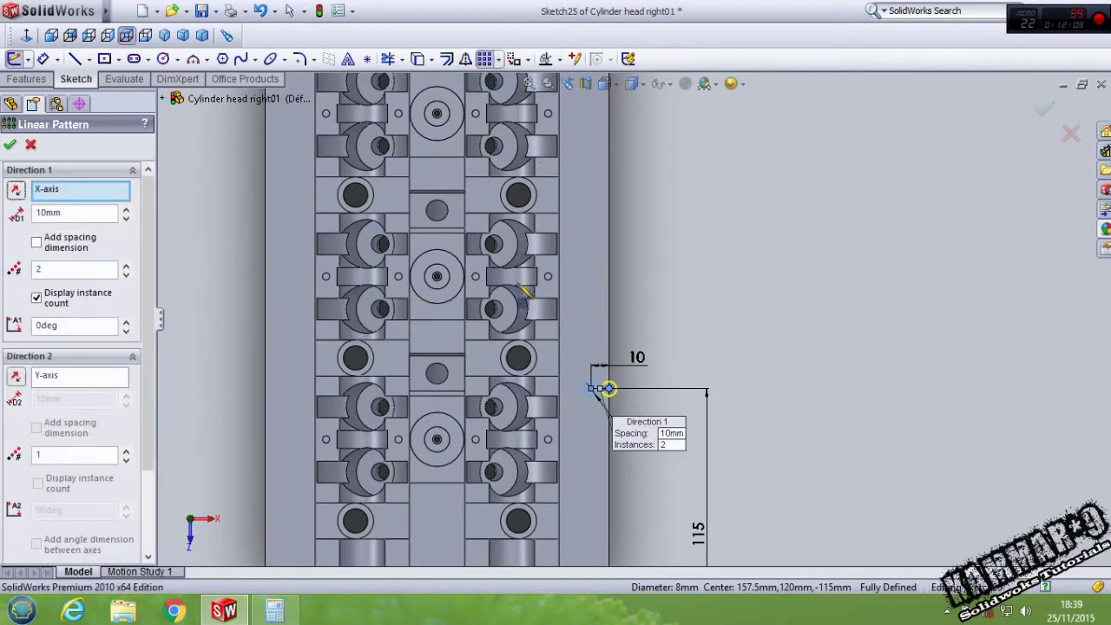
# Step: Run the Ø8 bolt-circle sketch pattern along the block's vertical side edge, ready to edit the 10 mm spacing
pyautogui.click(611, 399)
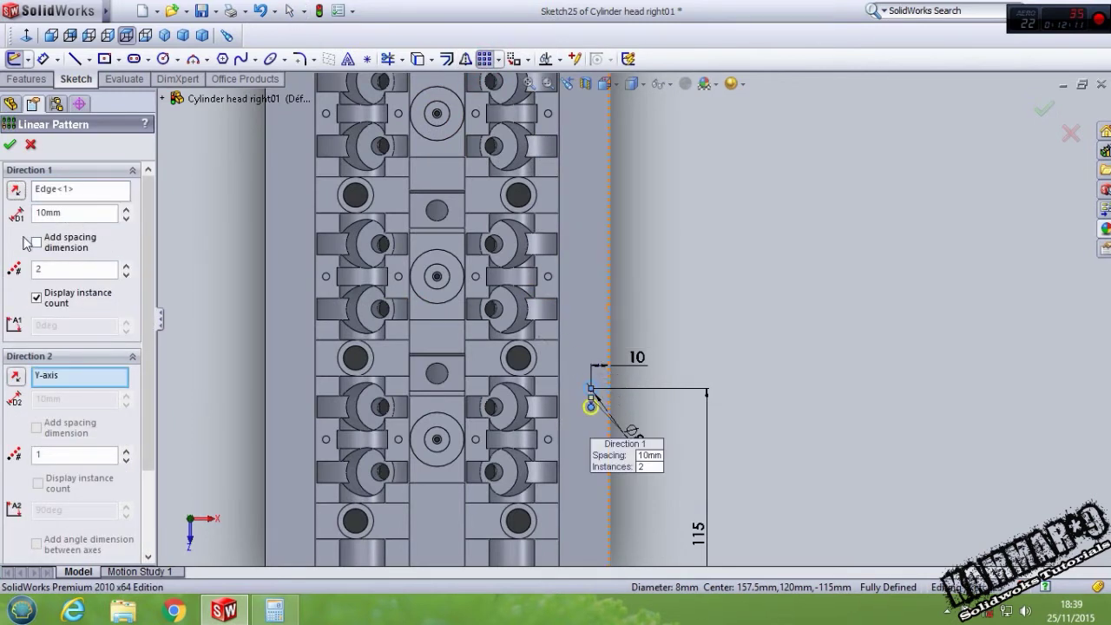
pyautogui.doubleClick(73, 216)
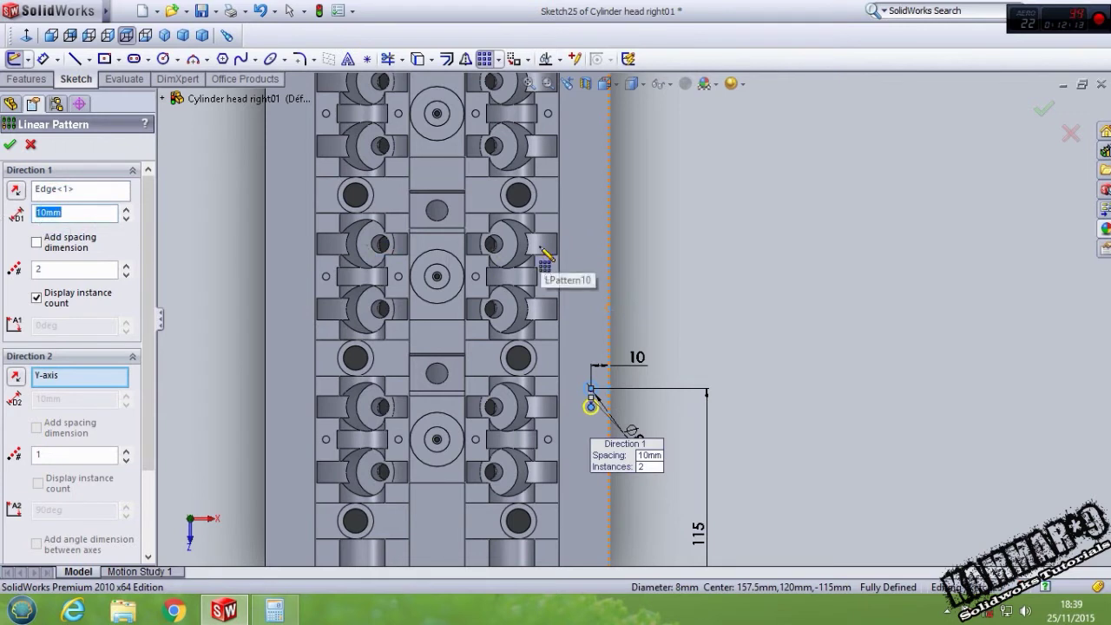
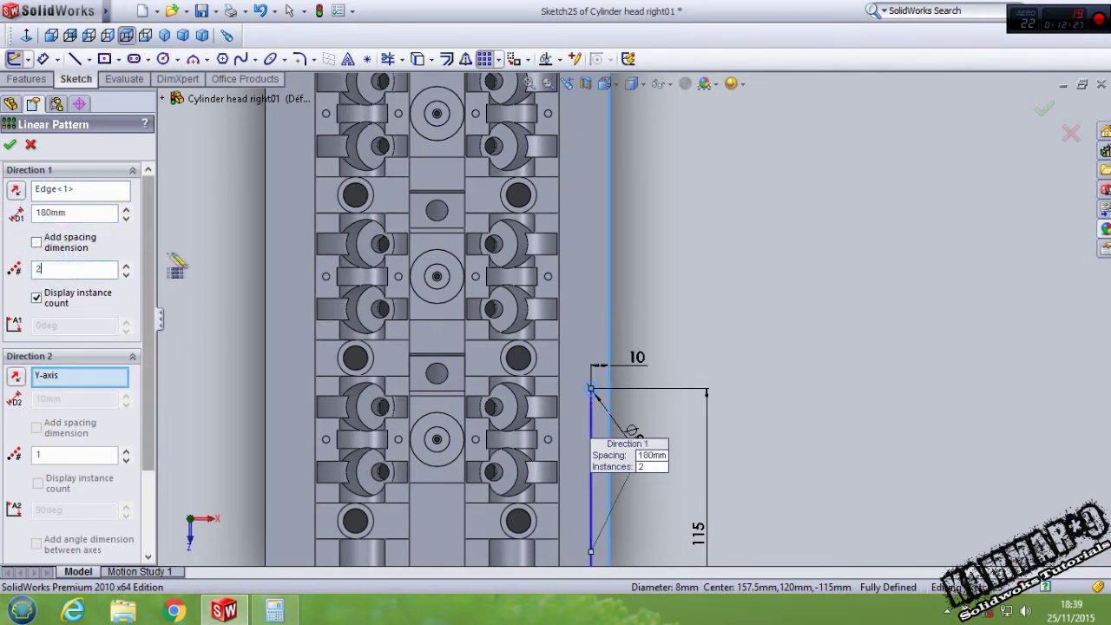
# Step: Set the sketch linear pattern of the 8 mm circle to 3 instances at 180 mm spacing
pyautogui.scroll(2, 560, 213)
pyautogui.scroll(2, 639, 221)
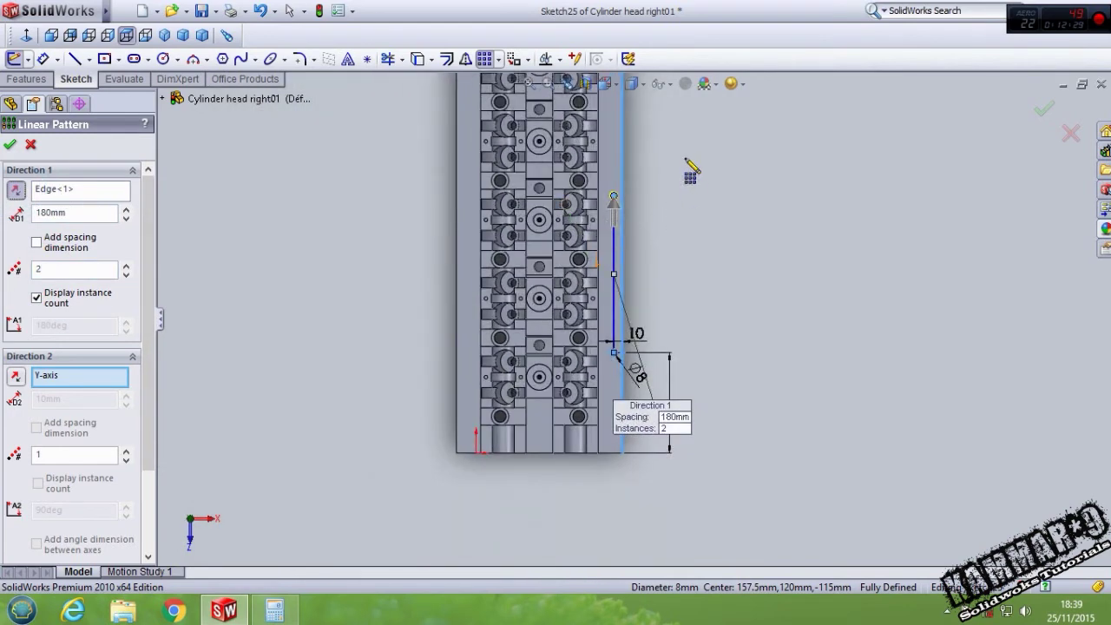
pyautogui.scroll(3, 691, 174)
pyautogui.scroll(-3, 686, 187)
pyautogui.scroll(-1, 634, 382)
pyautogui.scroll(-2, 627, 340)
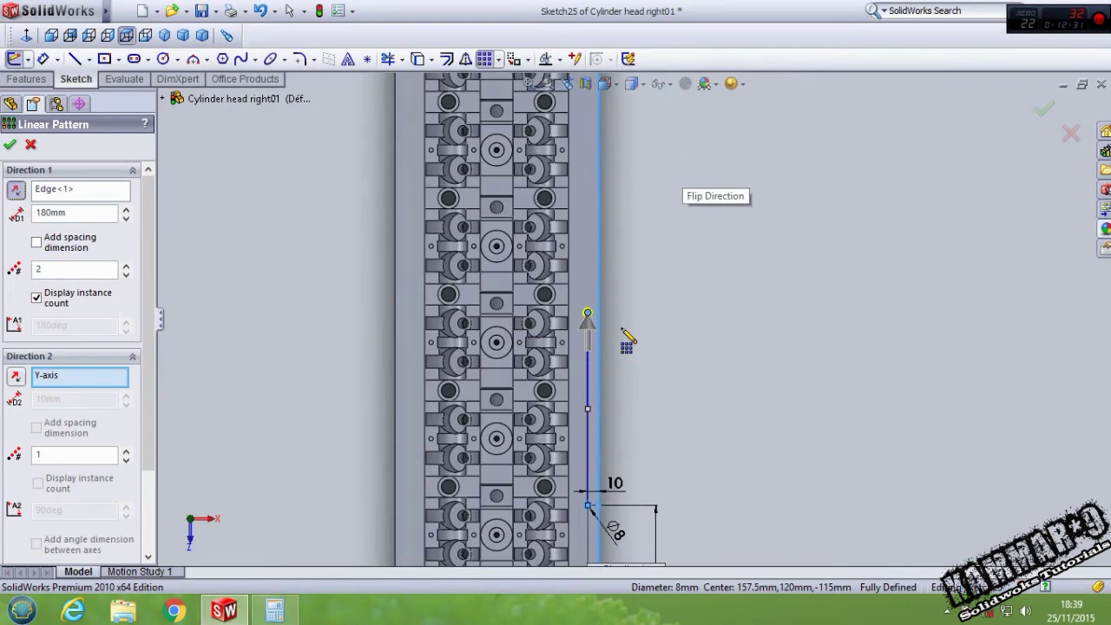
pyautogui.click(126, 264)
pyautogui.scroll(2, 512, 306)
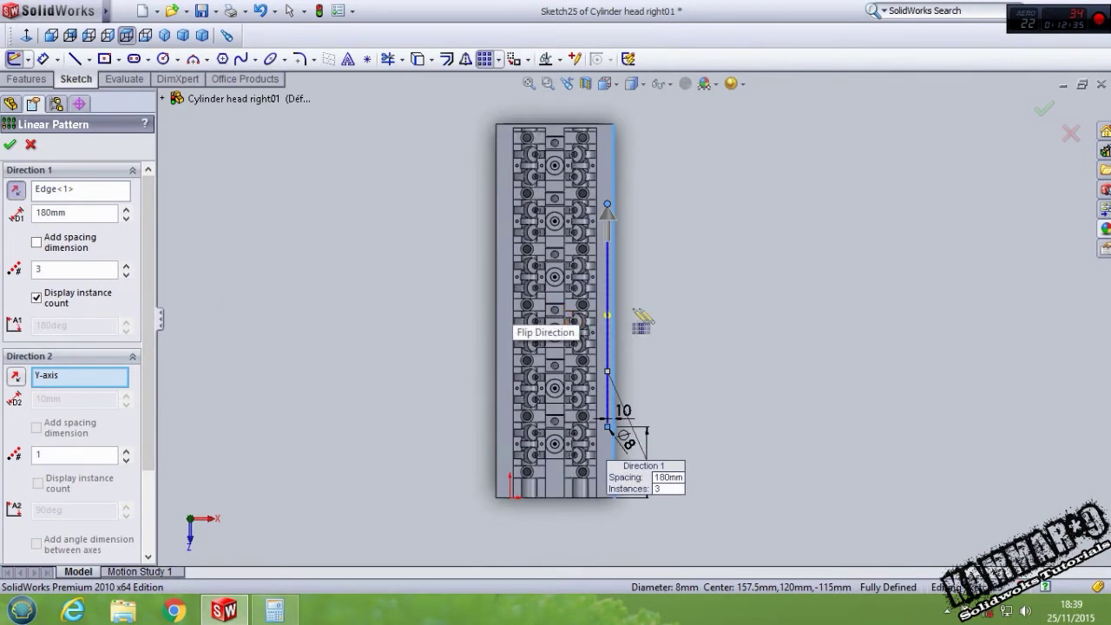
pyautogui.press('Return')
pyautogui.moveTo(647, 315)
pyautogui.mouseDown(button='middle')
pyautogui.moveTo(640, 367)
pyautogui.moveTo(635, 283)
pyautogui.moveTo(751, 228)
pyautogui.mouseUp(button='middle')
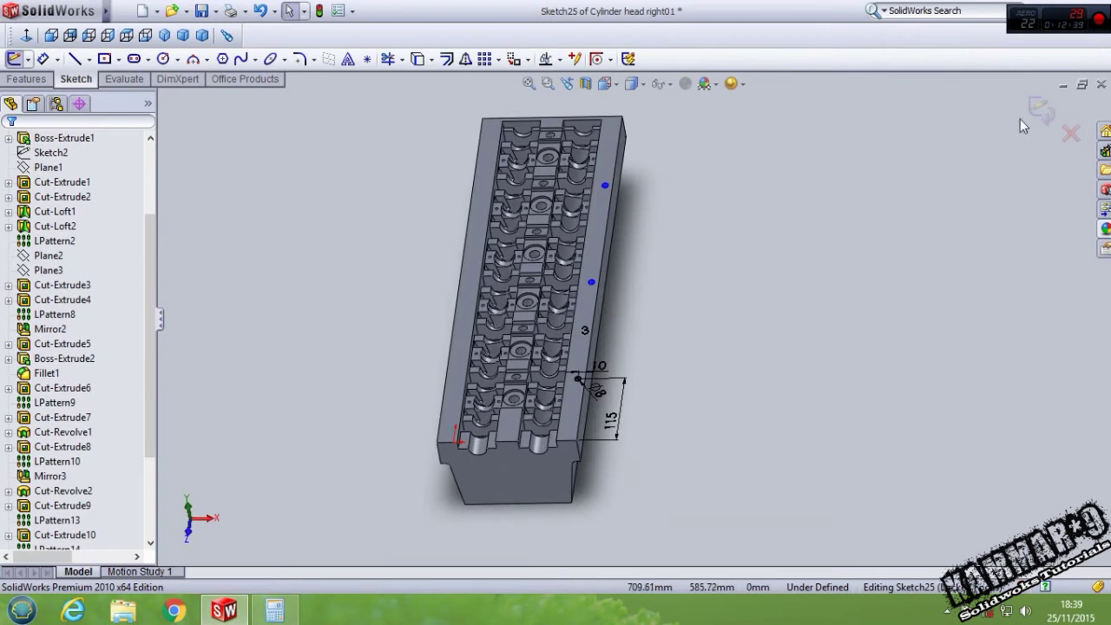
pyautogui.click(43, 78)
# Step: Cut the three patterned circles 30 mm deep with a Blind Extruded Cut
pyautogui.click(113, 60)
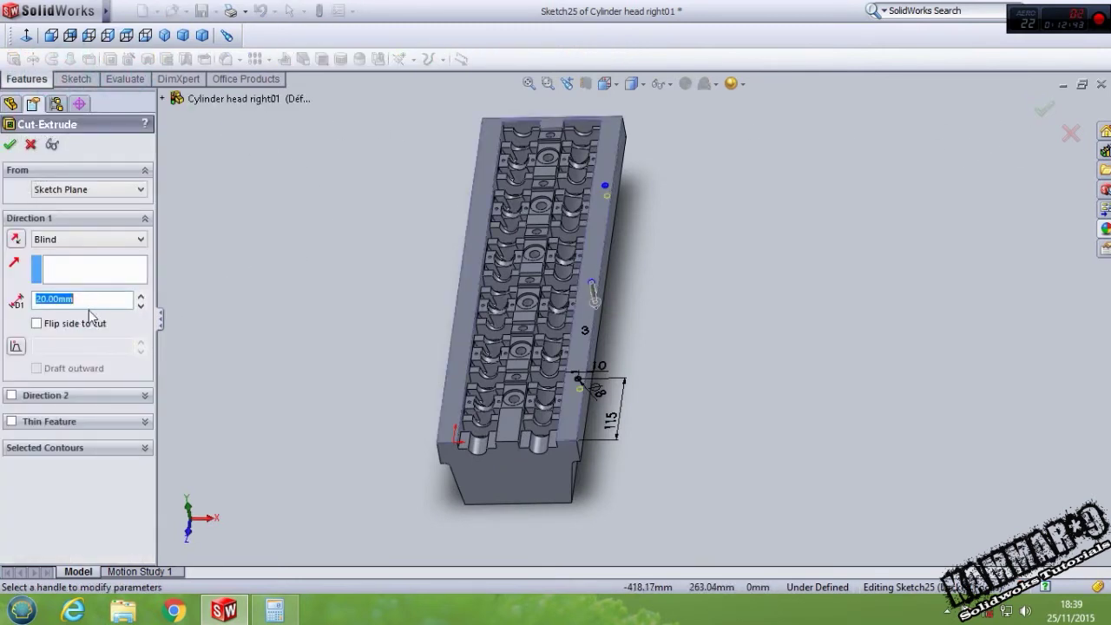
pyautogui.write('30')
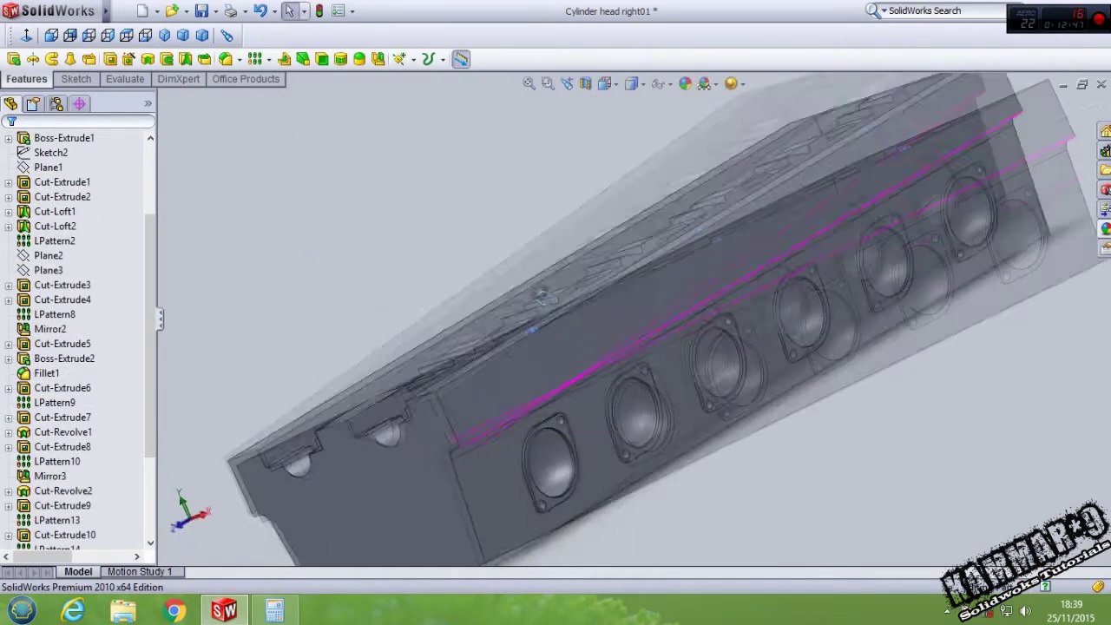
pyautogui.moveTo(543, 296); pyautogui.dragTo(566, 351, button='middle')
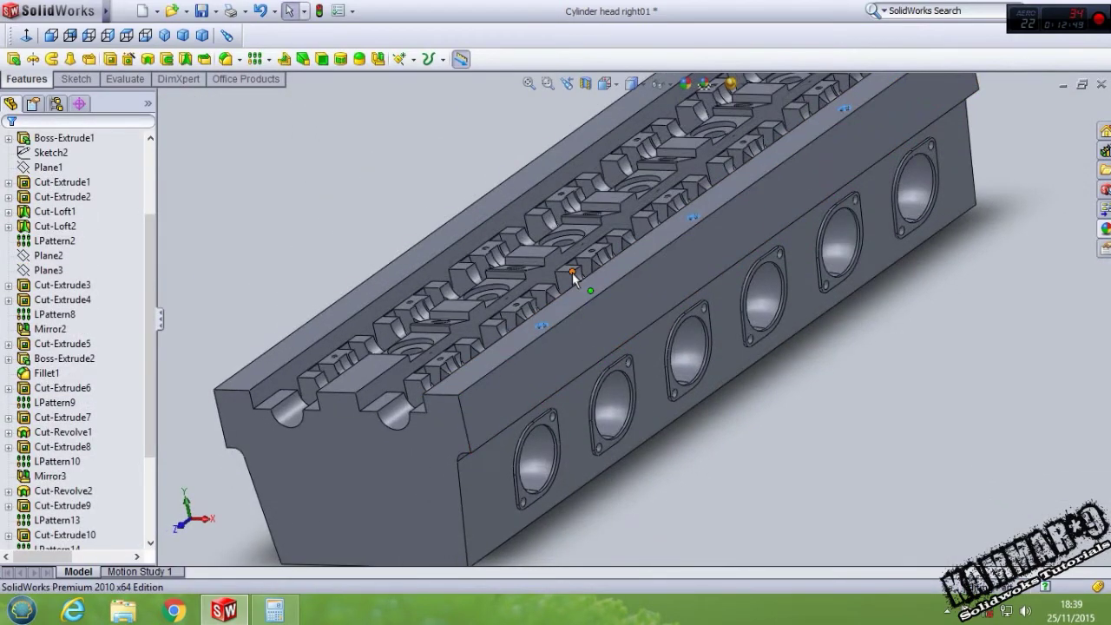
pyautogui.scroll(-3, 417, 426)
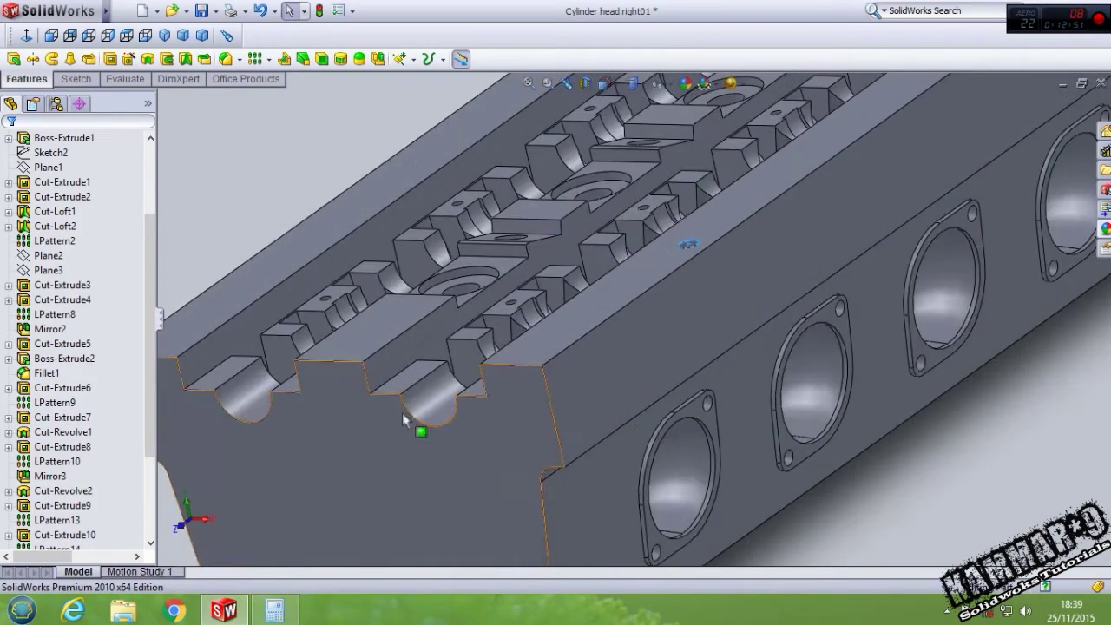
# Step: Start a sketch on the end face, view it normal, and pick Corner Rectangle
pyautogui.click(503, 448)
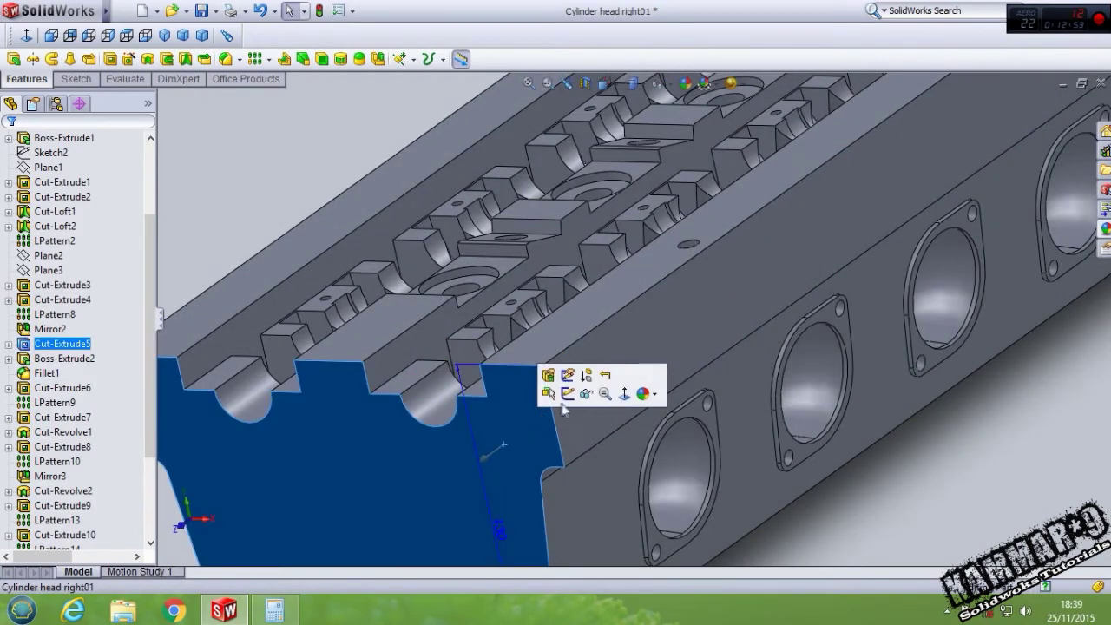
pyautogui.click(551, 375)
pyautogui.click(29, 34)
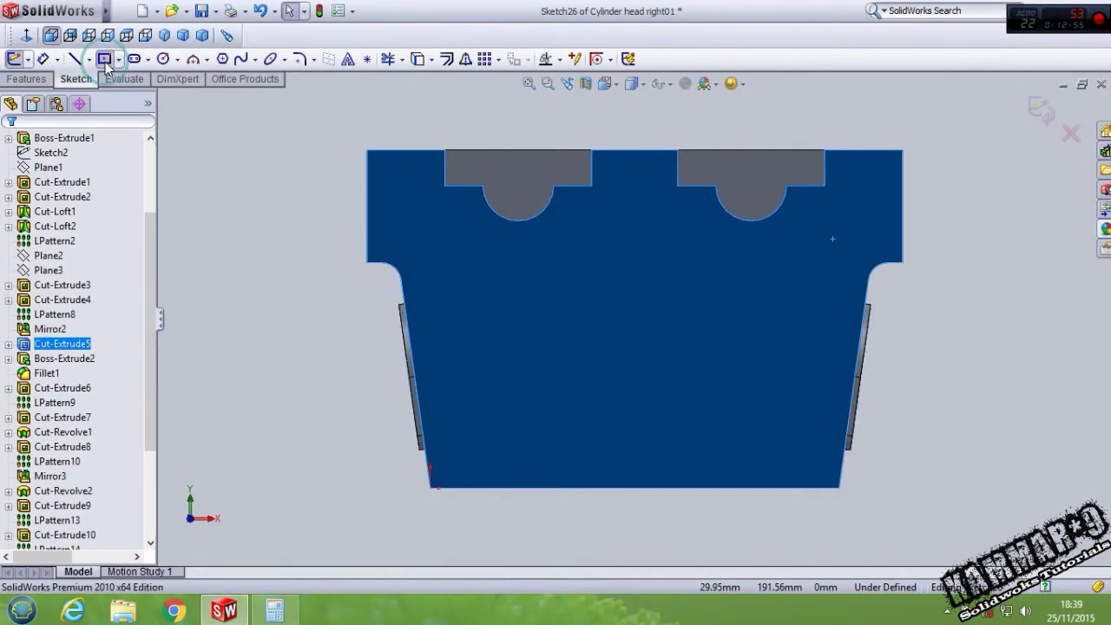
pyautogui.click(104, 58)
pyautogui.click(118, 60)
pyautogui.click(162, 77)
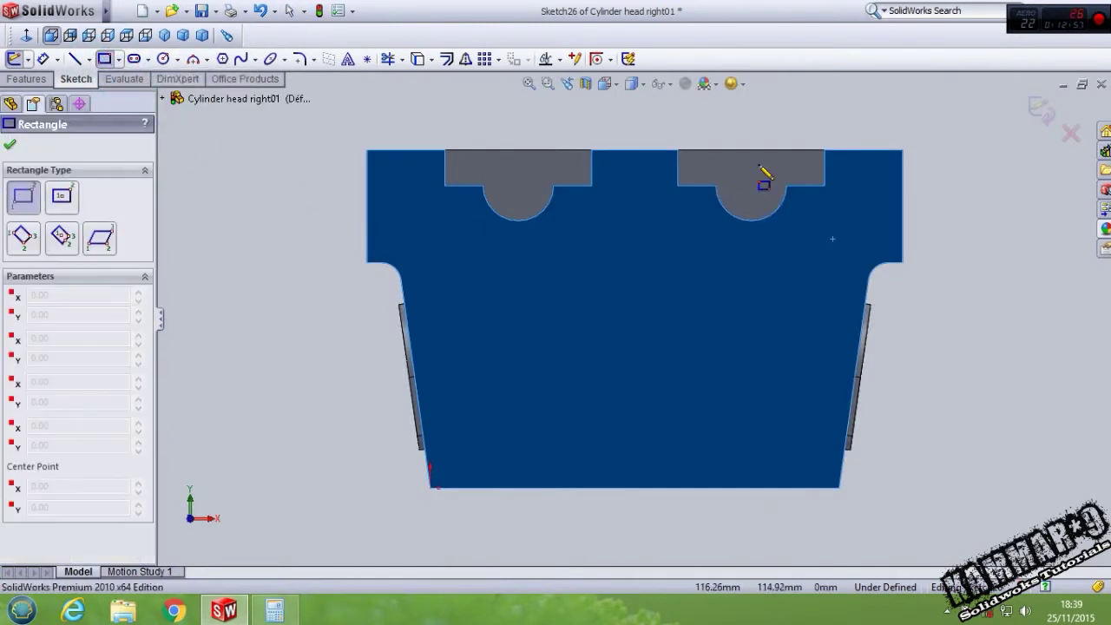
pyautogui.scroll(-3, 769, 174)
# Step: Draw four small squares, one on each side of the two semicircular notches
pyautogui.click(595, 167)
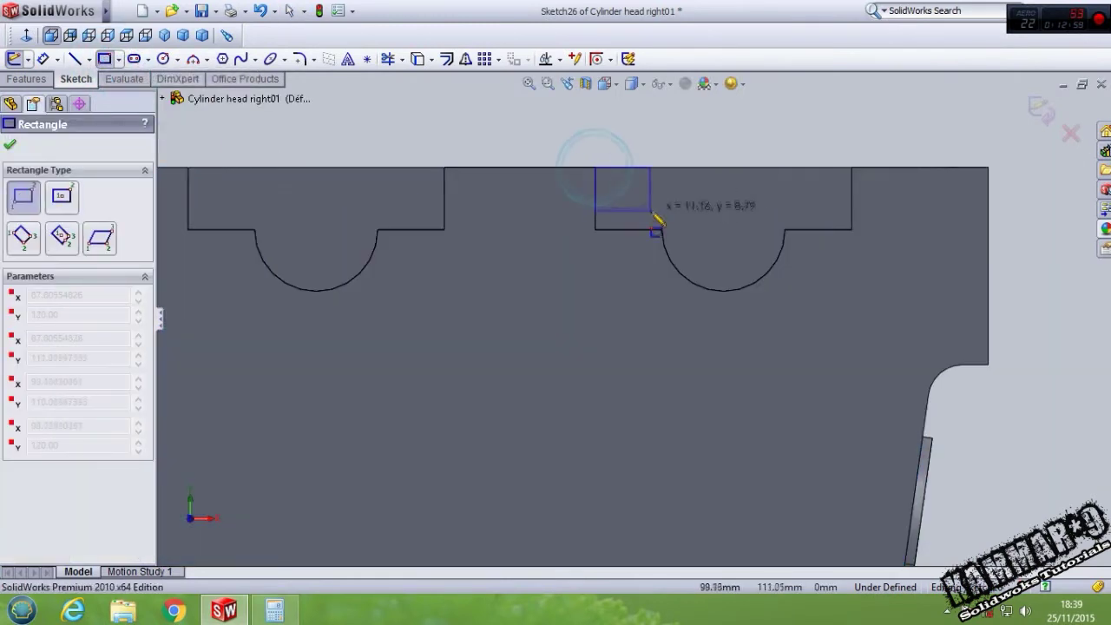
pyautogui.click(661, 230)
pyautogui.click(852, 166)
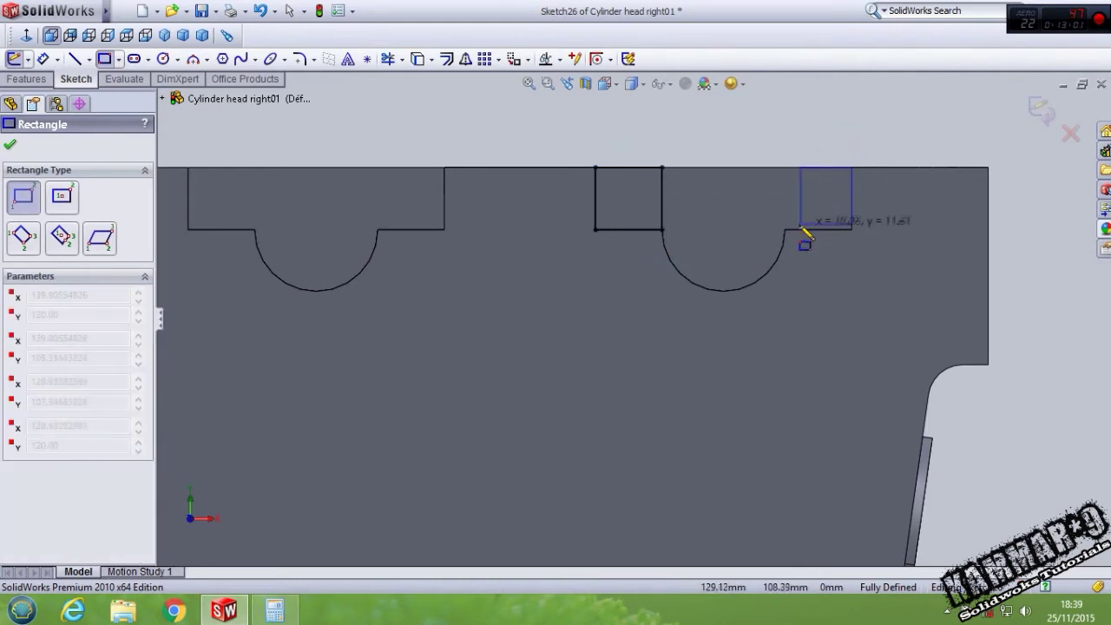
pyautogui.click(785, 230)
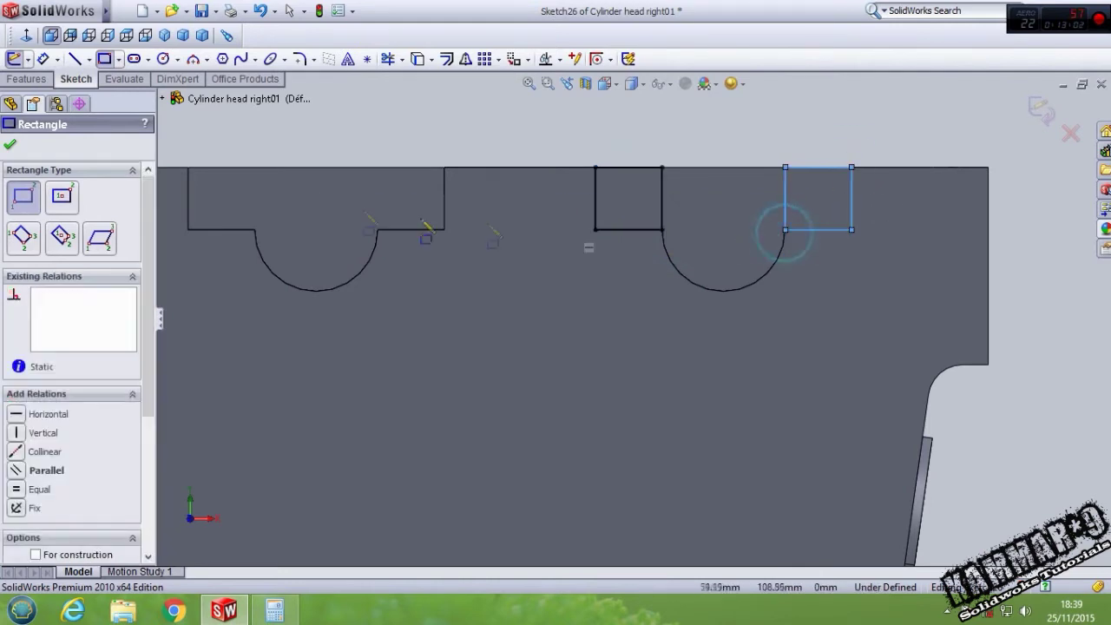
pyautogui.click(444, 166)
pyautogui.click(378, 230)
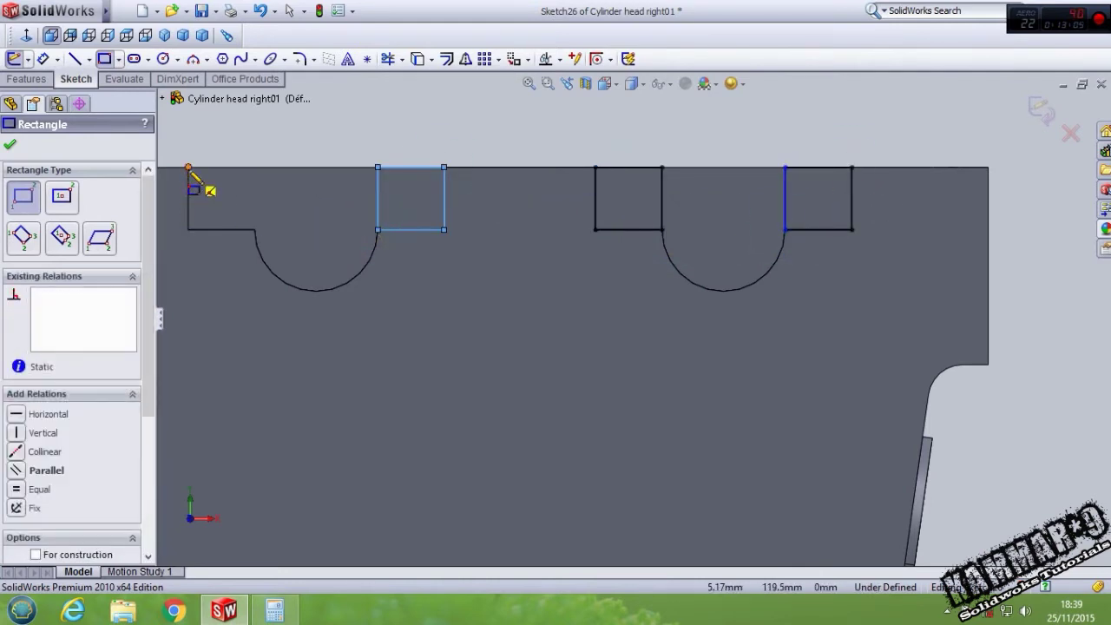
pyautogui.click(189, 166)
pyautogui.click(255, 230)
pyautogui.scroll(2, 257, 242)
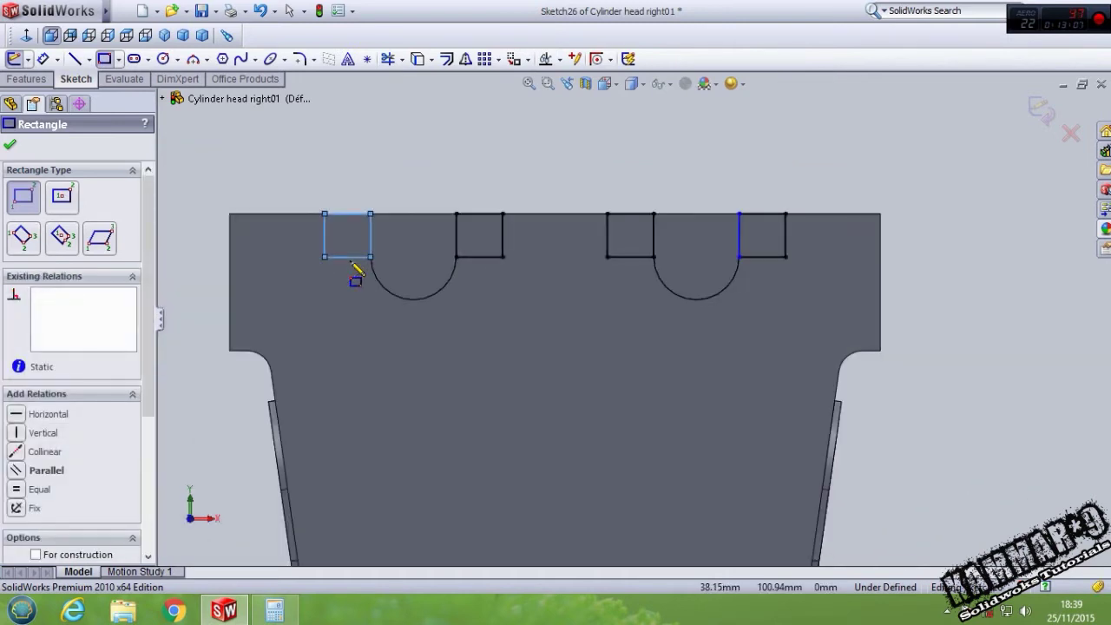
pyautogui.press('Escape')
# Step: Drag the right square's lower corner onto the end of the notch arc
pyautogui.scroll(-2, 729, 295)
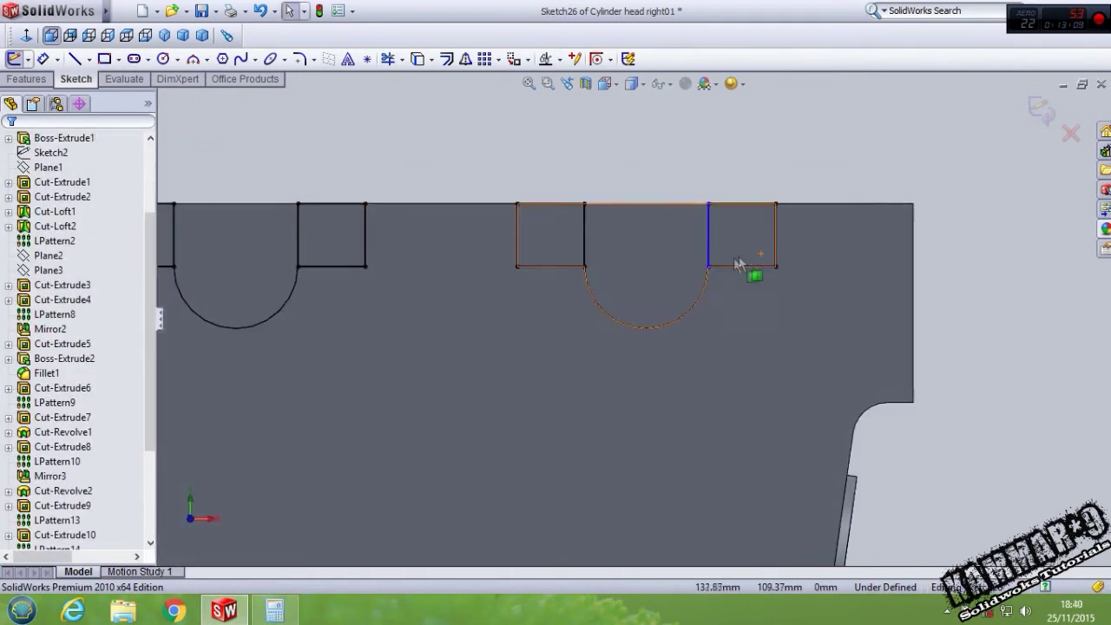
pyautogui.click(688, 268)
pyautogui.moveTo(690, 268); pyautogui.dragTo(708, 285)
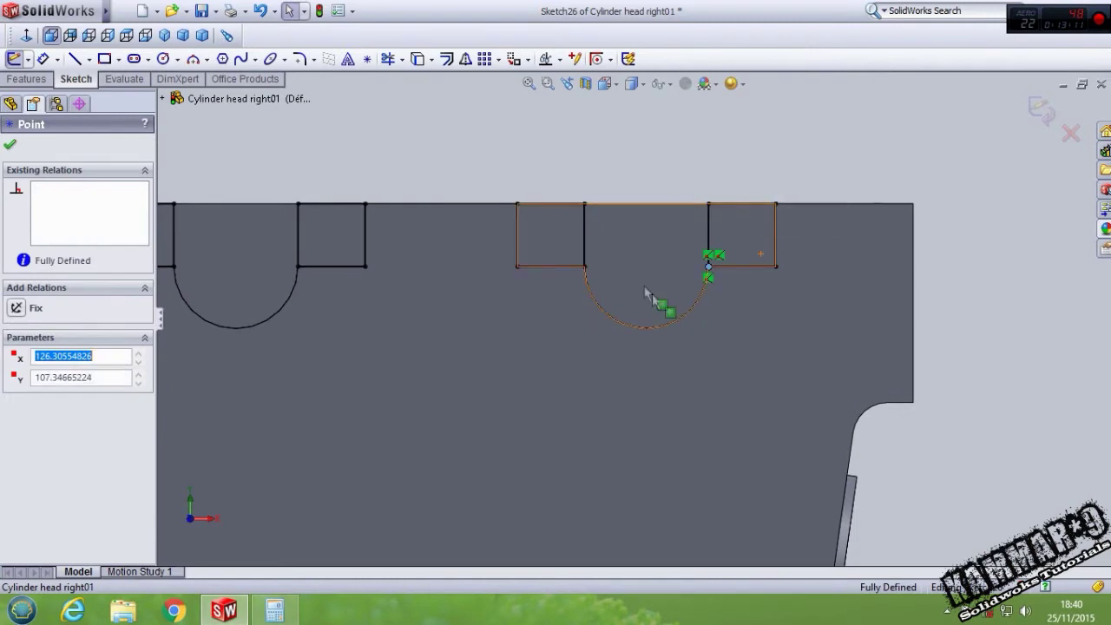
pyautogui.scroll(2, 652, 293)
pyautogui.click(541, 201)
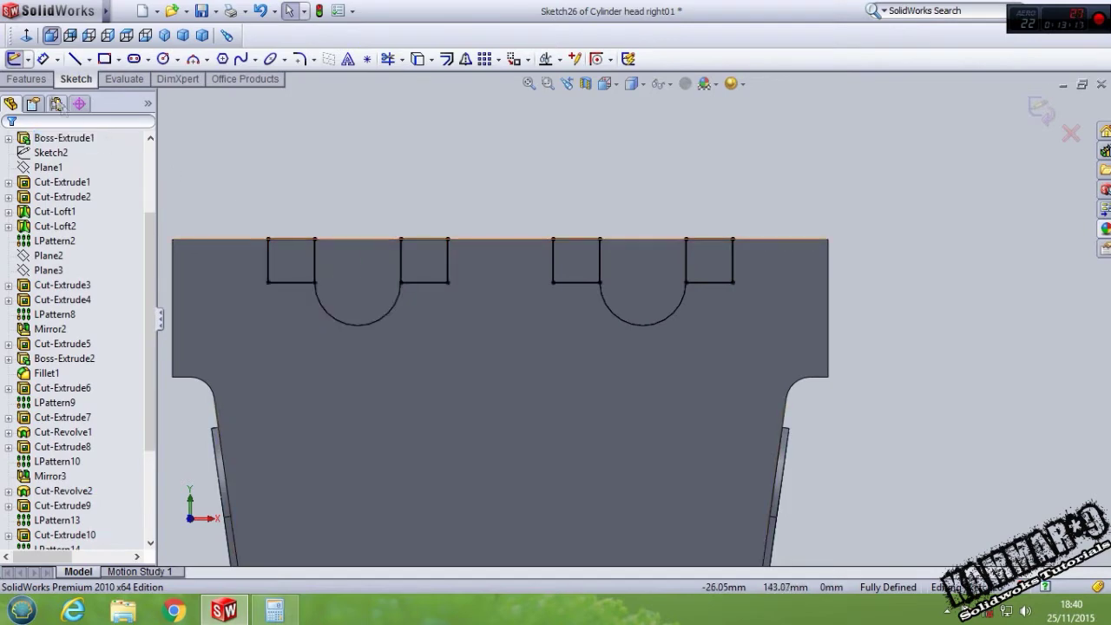
pyautogui.click(33, 79)
# Step: Extrude the four squares as a 10 mm Blind boss merged with the part
pyautogui.click(19, 59)
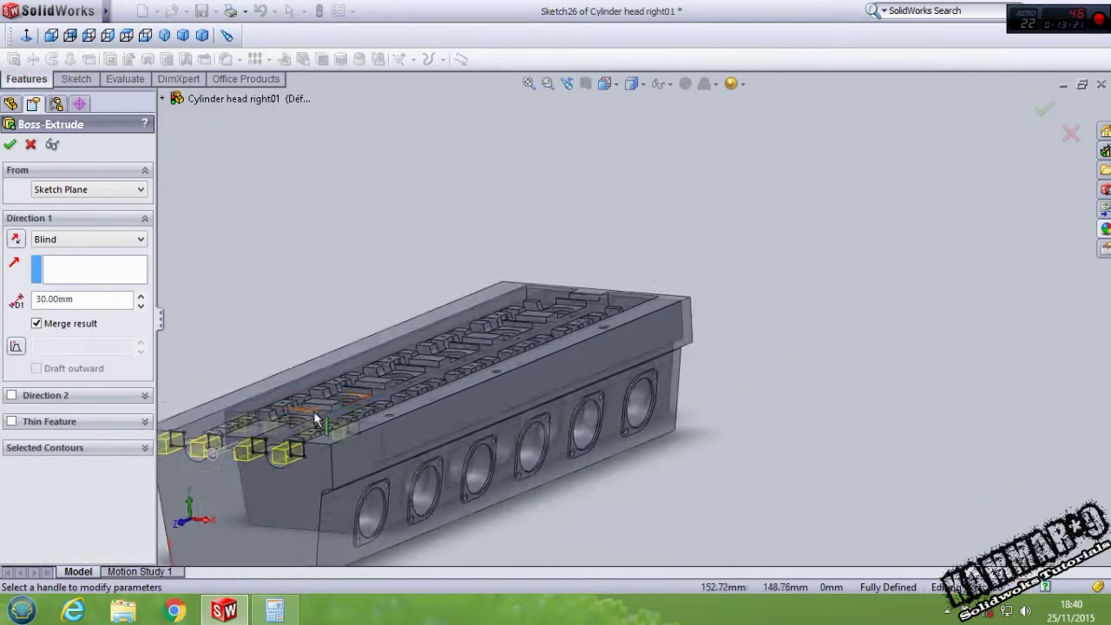
pyautogui.doubleClick(85, 299)
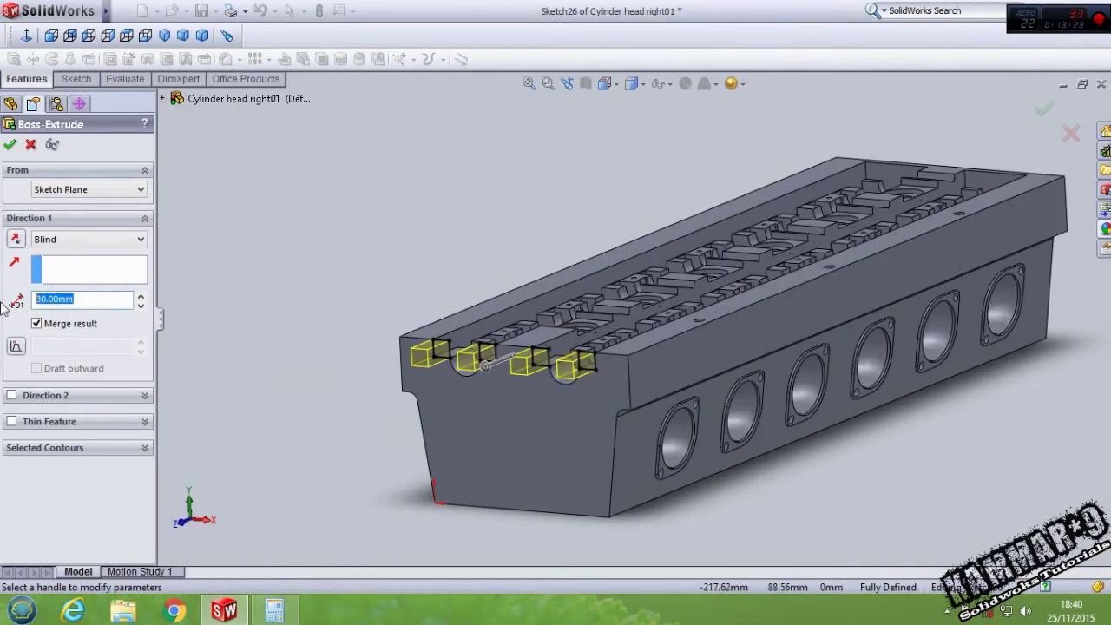
pyautogui.write('10')
pyautogui.press('Return')
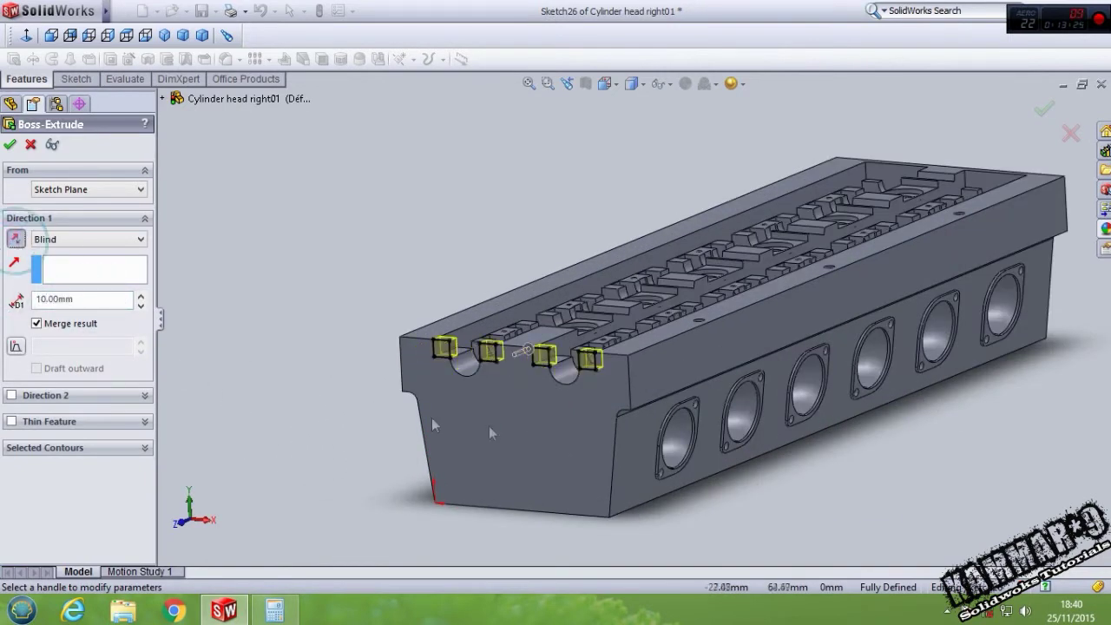
pyautogui.scroll(-5, 560, 390)
pyautogui.click(542, 346)
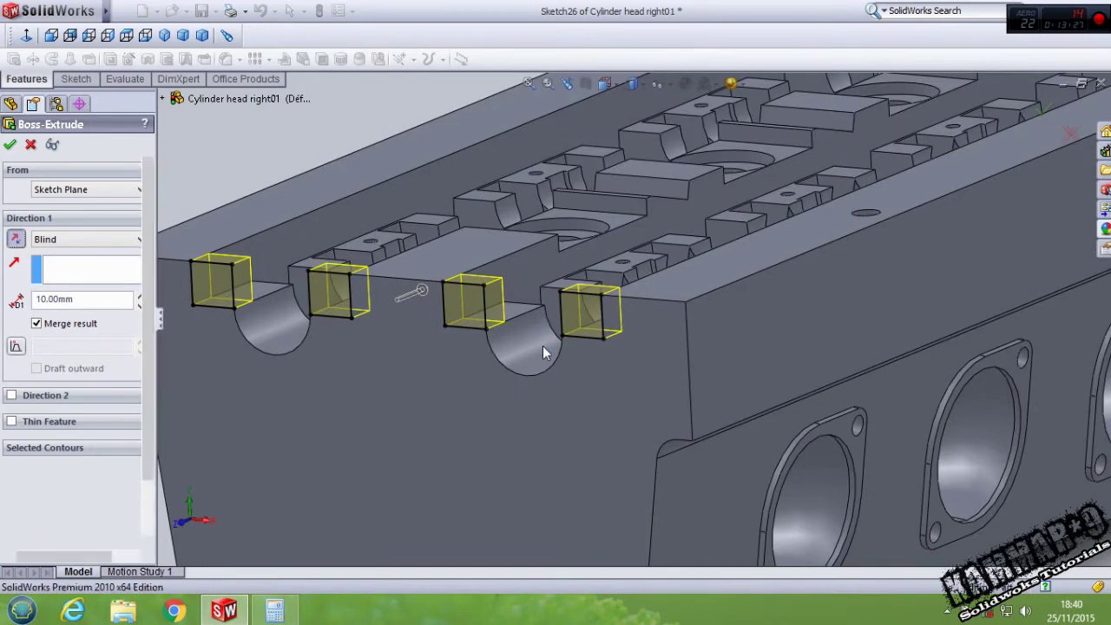
pyautogui.press('Escape')
pyautogui.scroll(4, 674, 360)
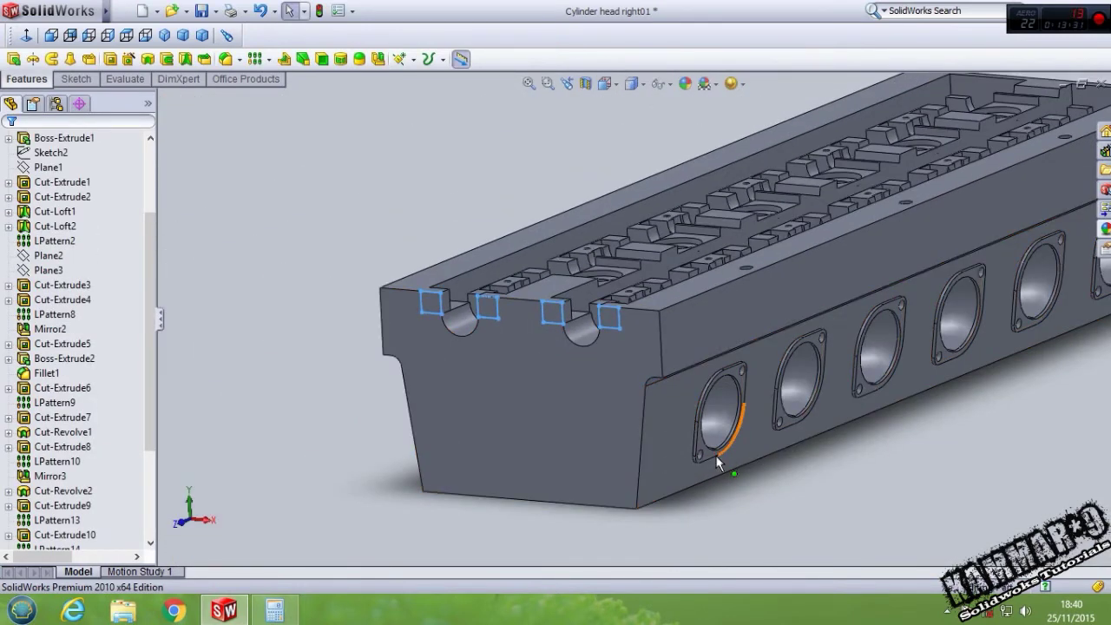
# Step: Start a new sketch on the cylinder head's bottom face, viewed normal to it
pyautogui.moveTo(710, 444); pyautogui.dragTo(627, 344, button='middle')
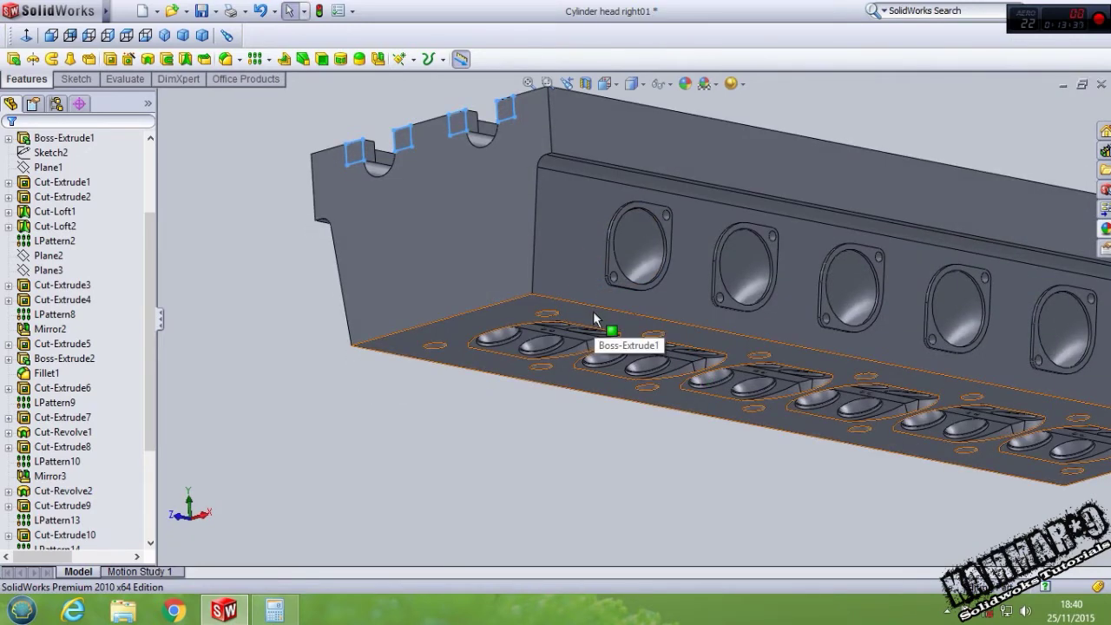
pyautogui.click(594, 314)
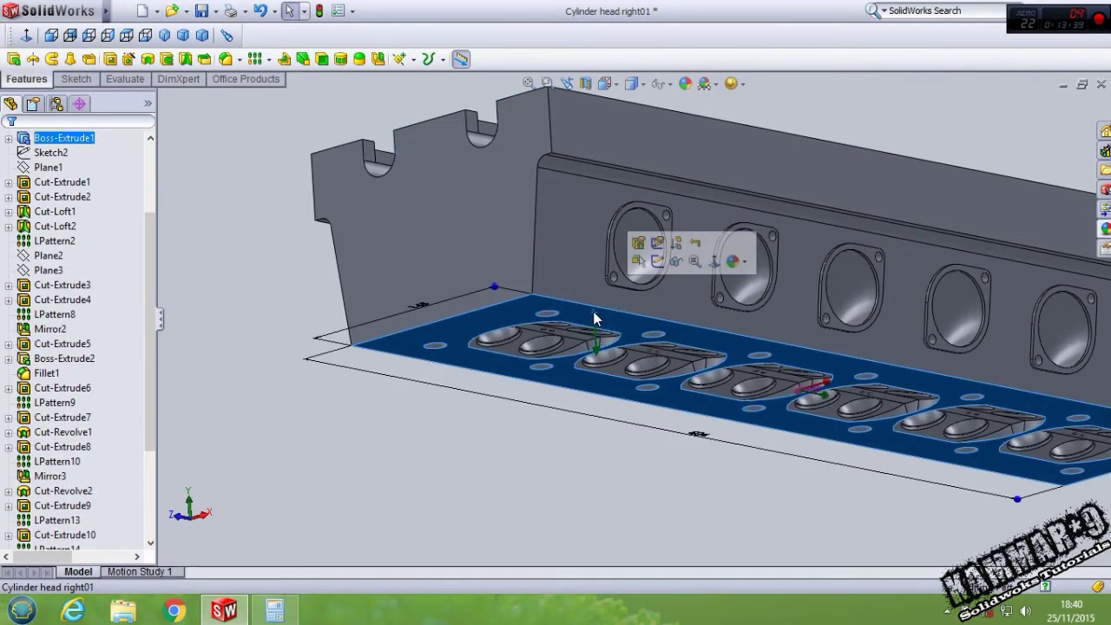
pyautogui.click(658, 261)
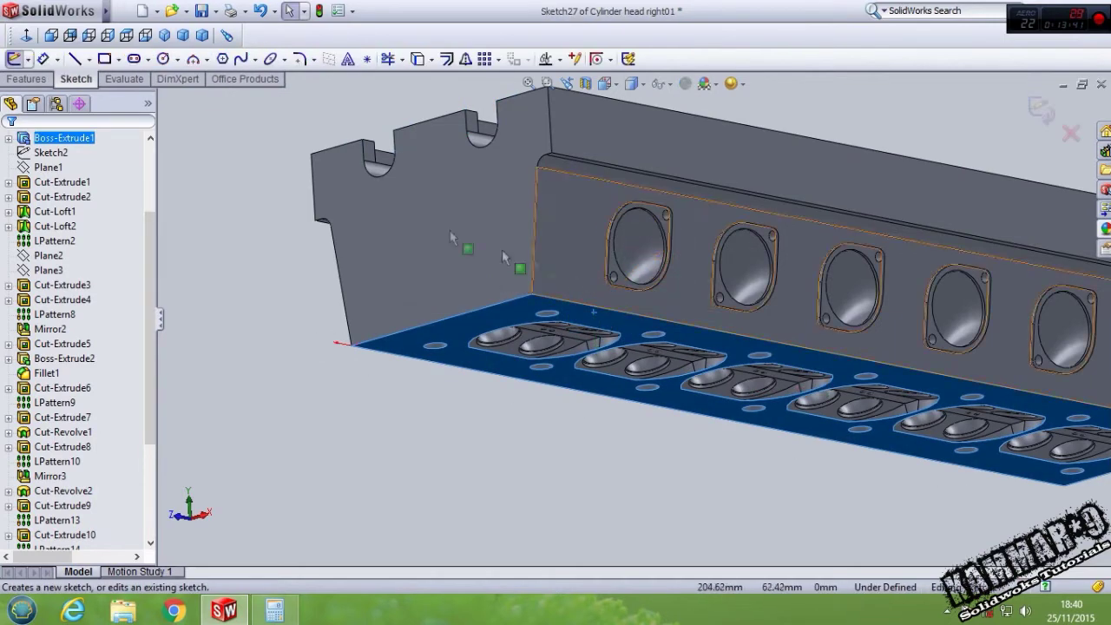
pyautogui.click(26, 36)
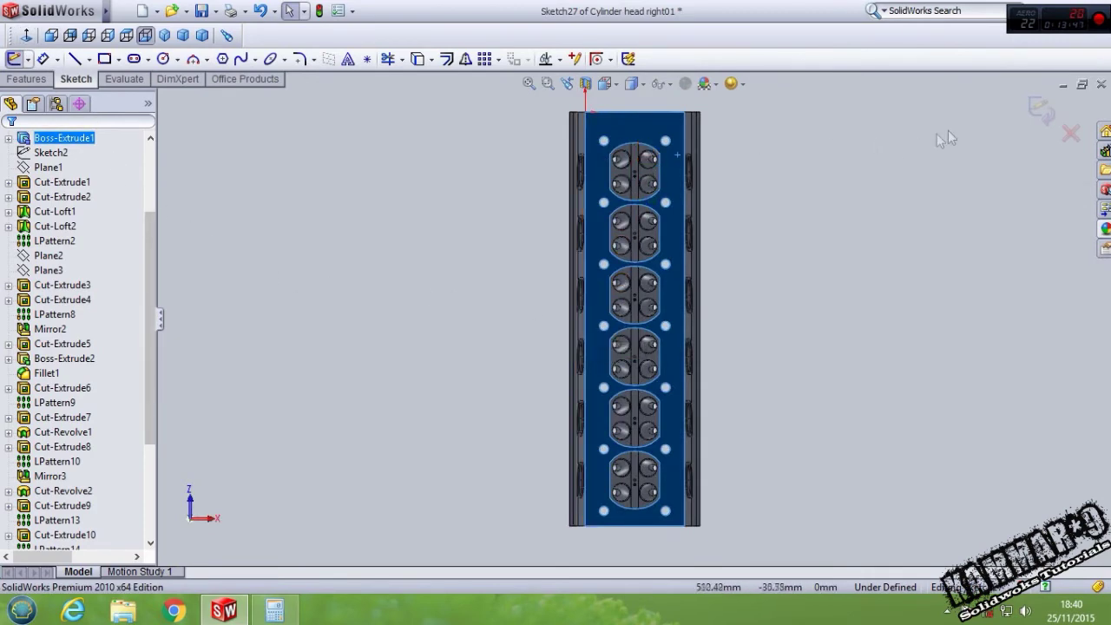
# Step: Zoom in on the sketch, select the Rectangle tool, and face the sketch plane head-on
pyautogui.moveTo(755, 112); pyautogui.dragTo(699, 399, button='middle')
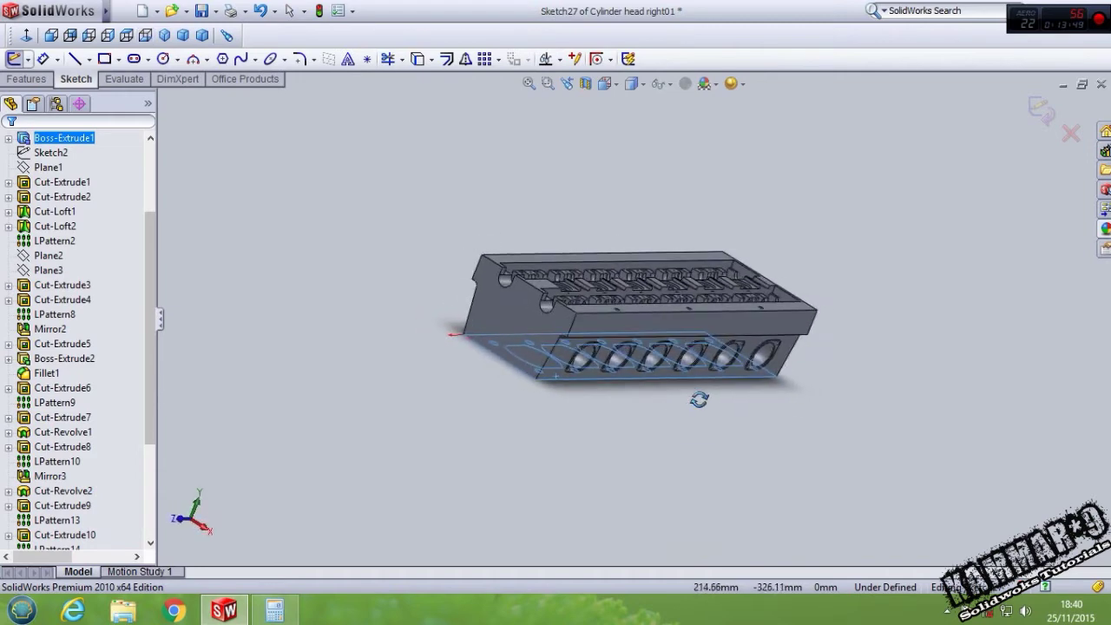
pyautogui.scroll(-3, 558, 367)
pyautogui.scroll(-3, 563, 368)
pyautogui.scroll(-2, 521, 373)
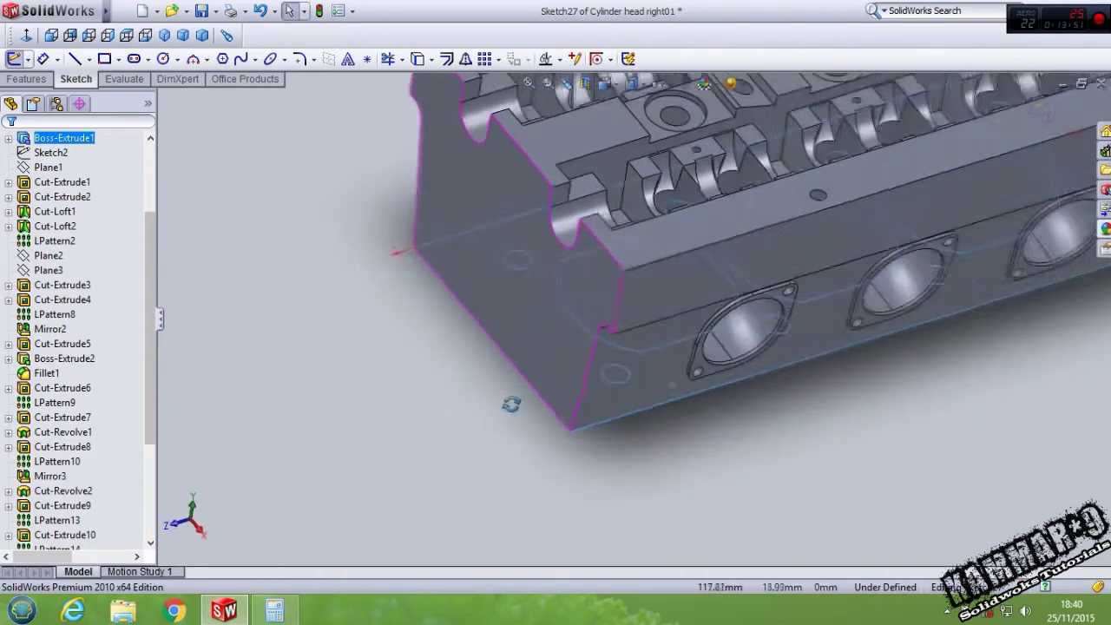
pyautogui.click(104, 58)
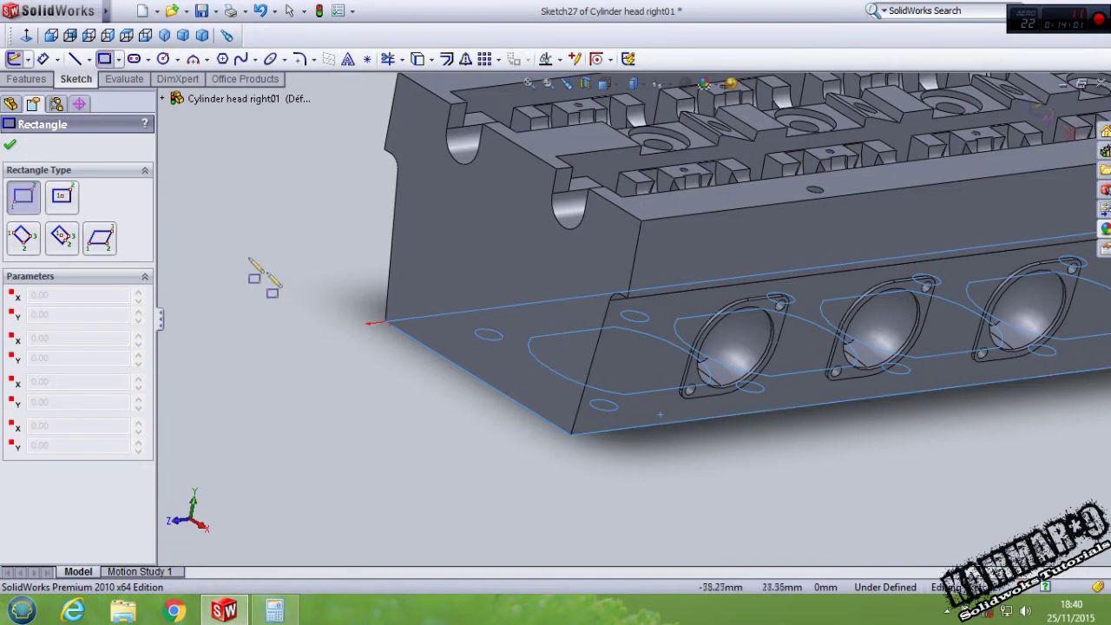
pyautogui.hotkey('ctrl', '8')
# Step: Draw a Center Rectangle on the sketch, discarding an initial corner rectangle
pyautogui.scroll(-3, 702, 153)
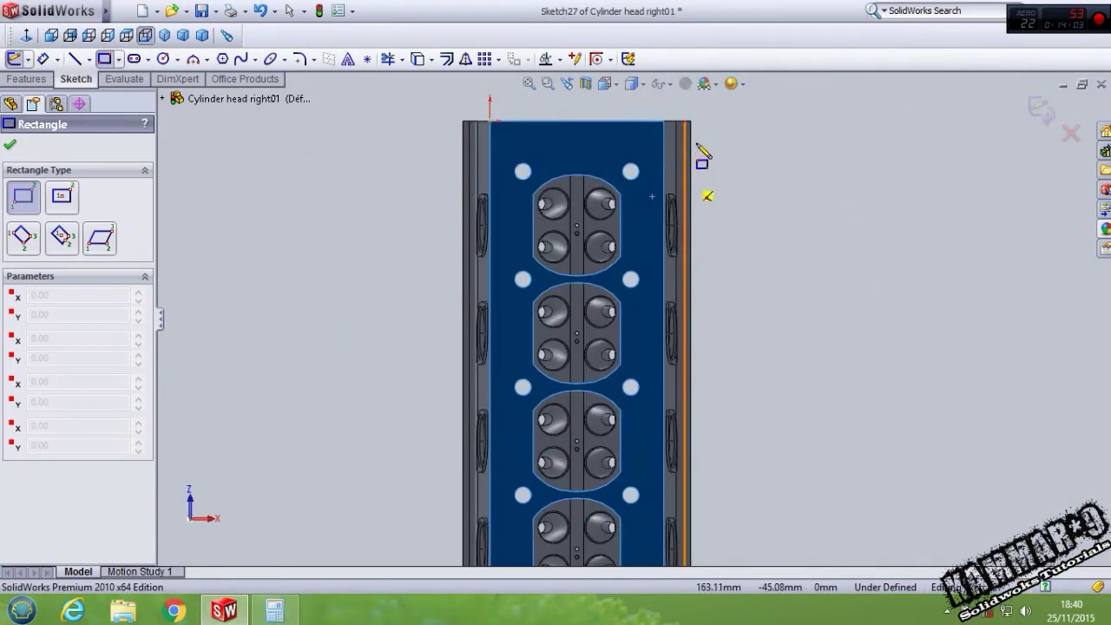
pyautogui.scroll(-2, 683, 203)
pyautogui.scroll(-2, 647, 222)
pyautogui.scroll(-1, 647, 221)
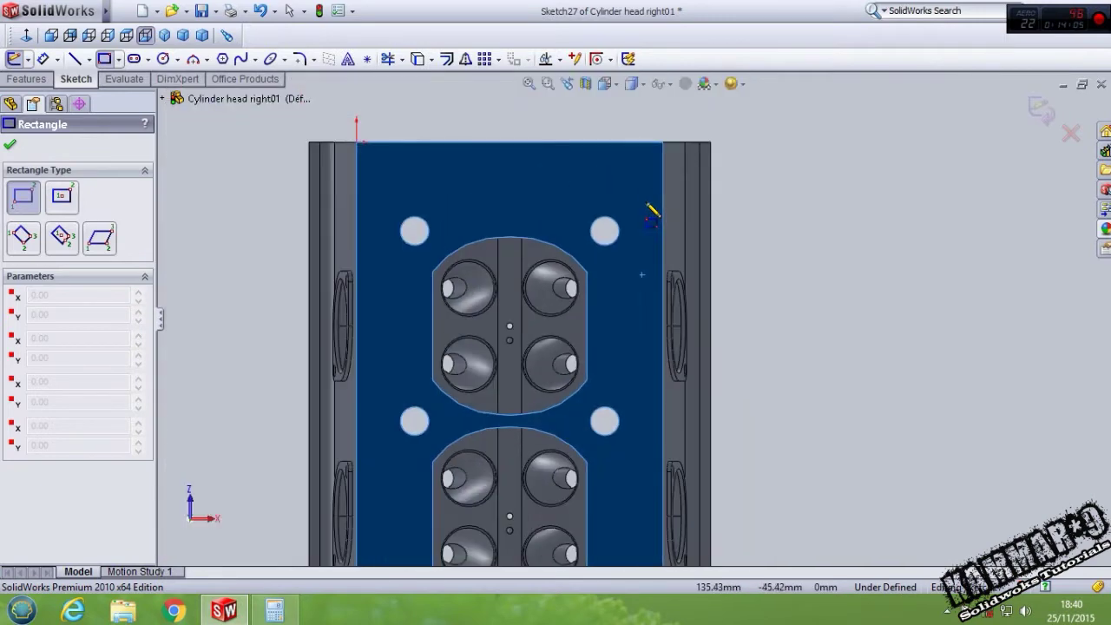
pyautogui.scroll(-1, 649, 209)
pyautogui.click(609, 177)
pyautogui.click(701, 257)
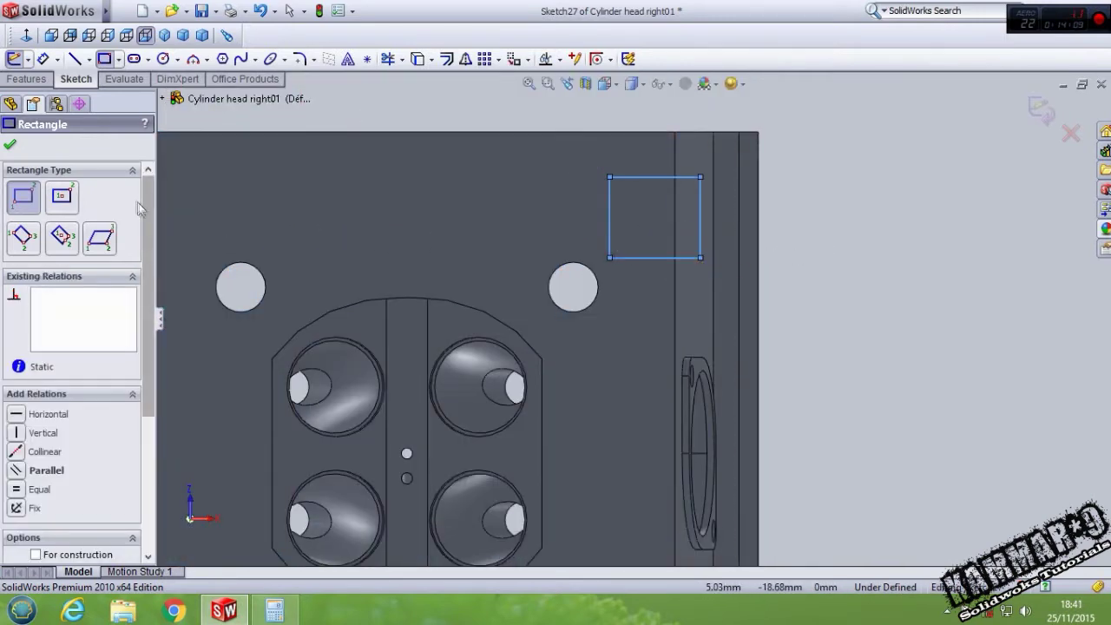
pyautogui.press('Escape')
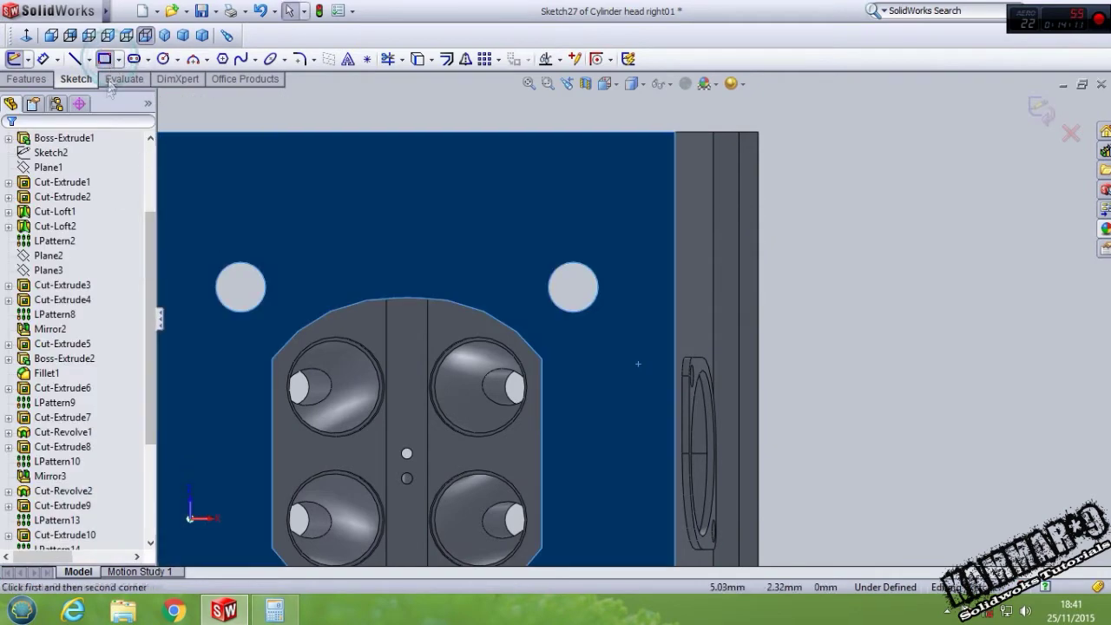
pyautogui.click(105, 59)
pyautogui.click(61, 197)
pyautogui.click(649, 235)
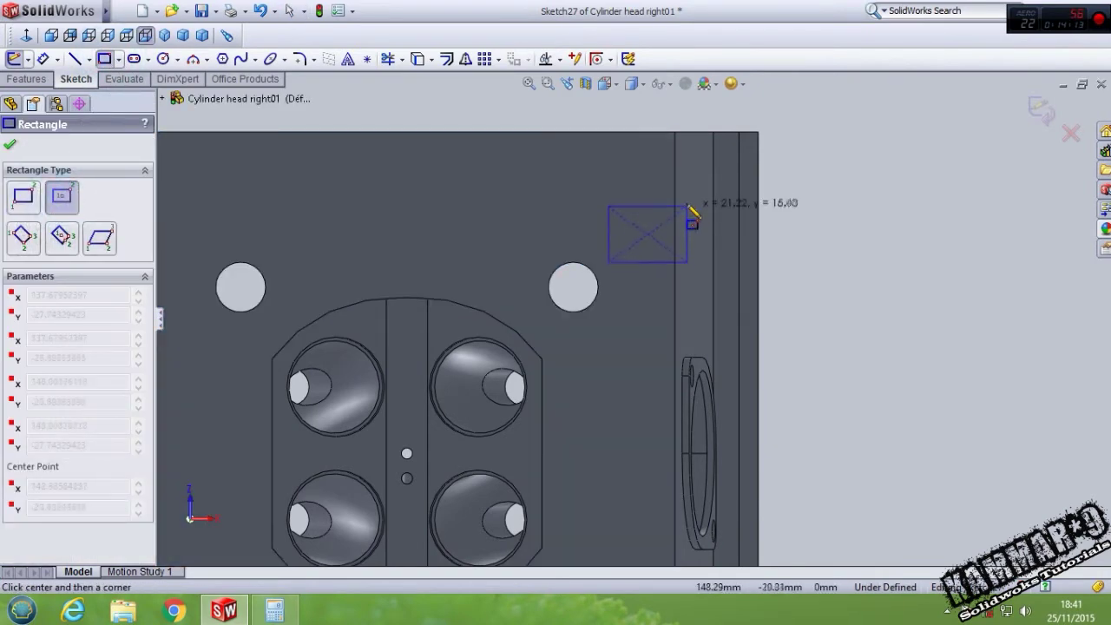
pyautogui.click(701, 205)
# Step: Dimension the rectangle 30 mm wide and its centre 42 mm from the top edge
pyautogui.moveTo(799, 277); pyautogui.dragTo(816, 150, button='right')
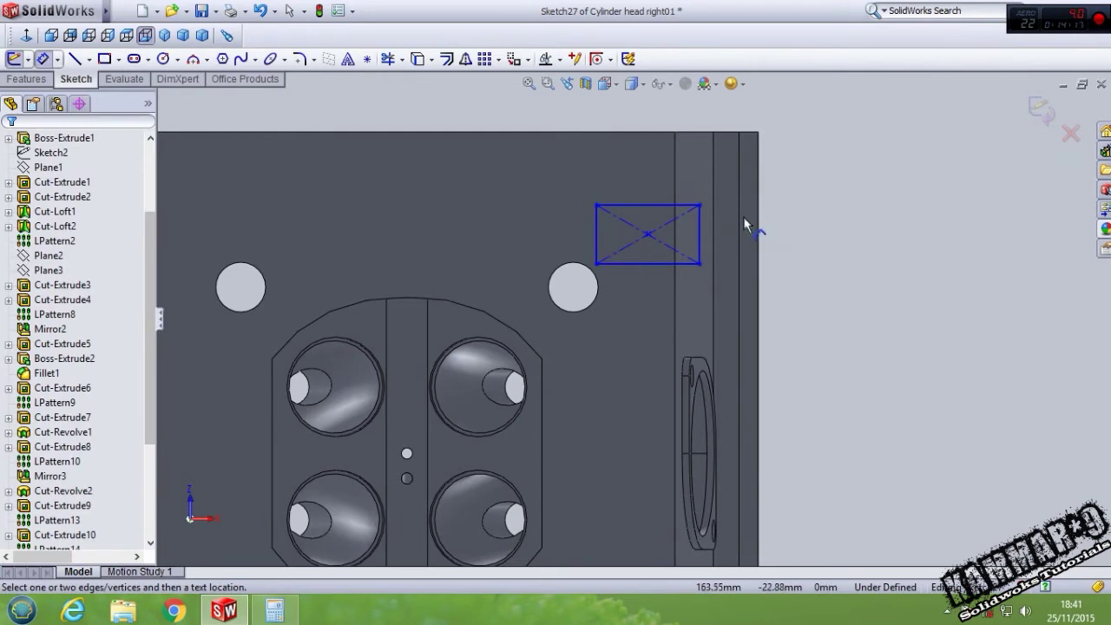
pyautogui.click(688, 205)
pyautogui.click(790, 158)
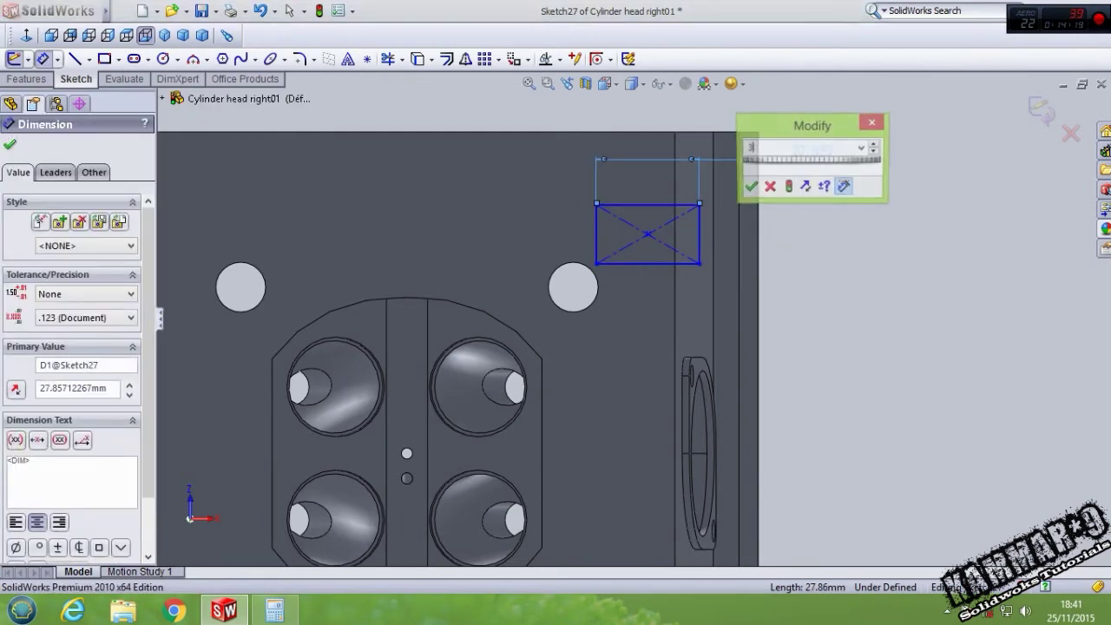
pyautogui.write('0')
pyautogui.press('Return')
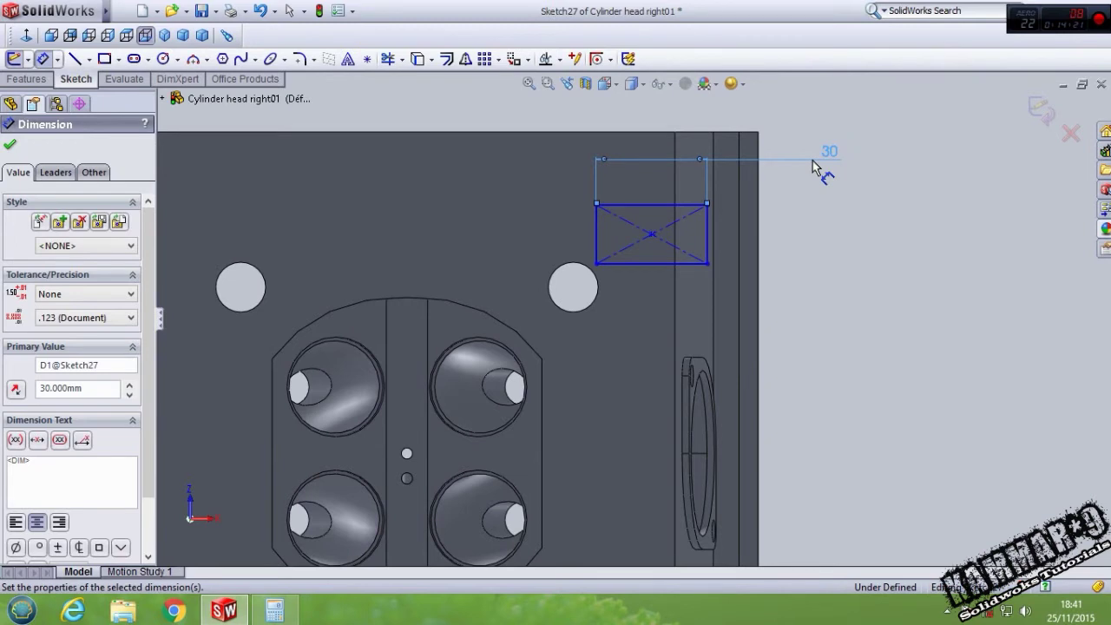
pyautogui.click(651, 234)
pyautogui.click(659, 132)
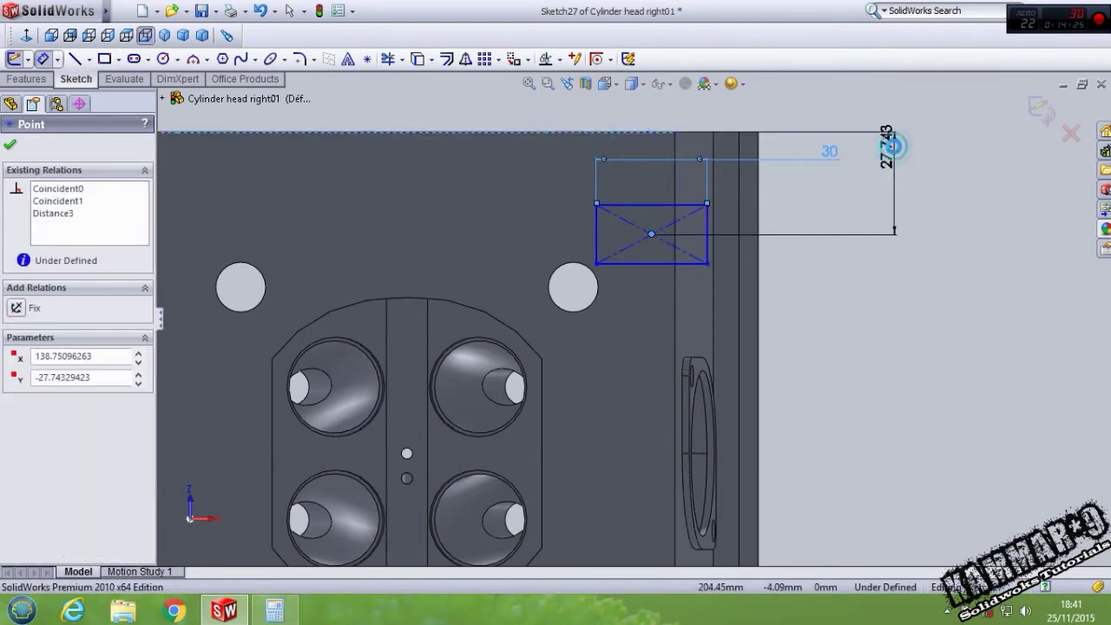
pyautogui.click(893, 146)
pyautogui.write('42')
pyautogui.press('Return')
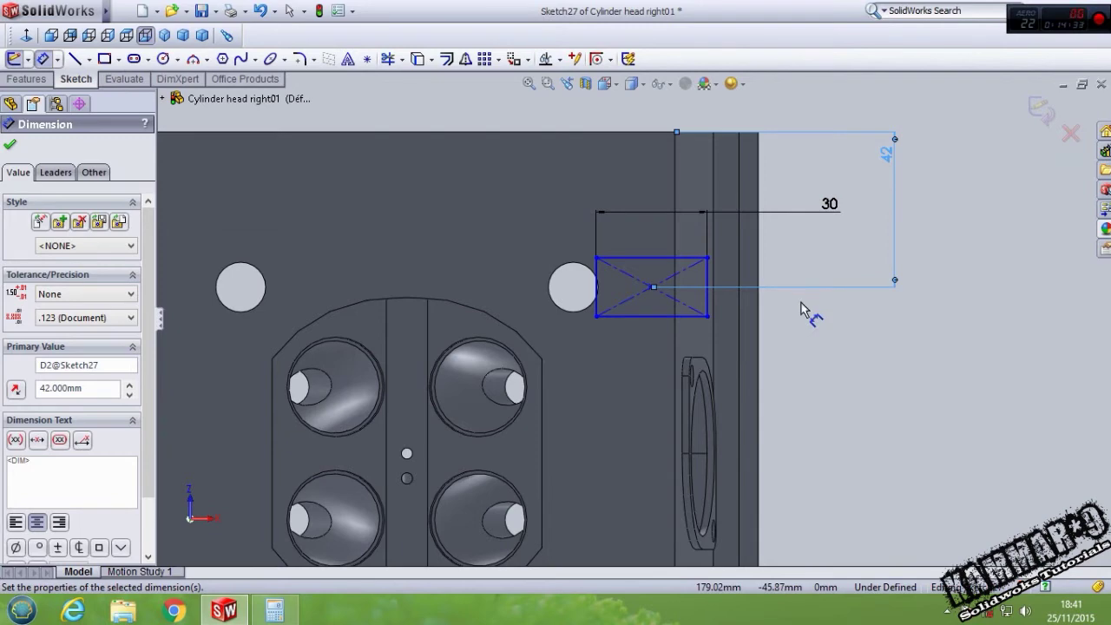
# Step: Dimension the rectangle 20 mm high and place its centre on the side edge
pyautogui.click(709, 304)
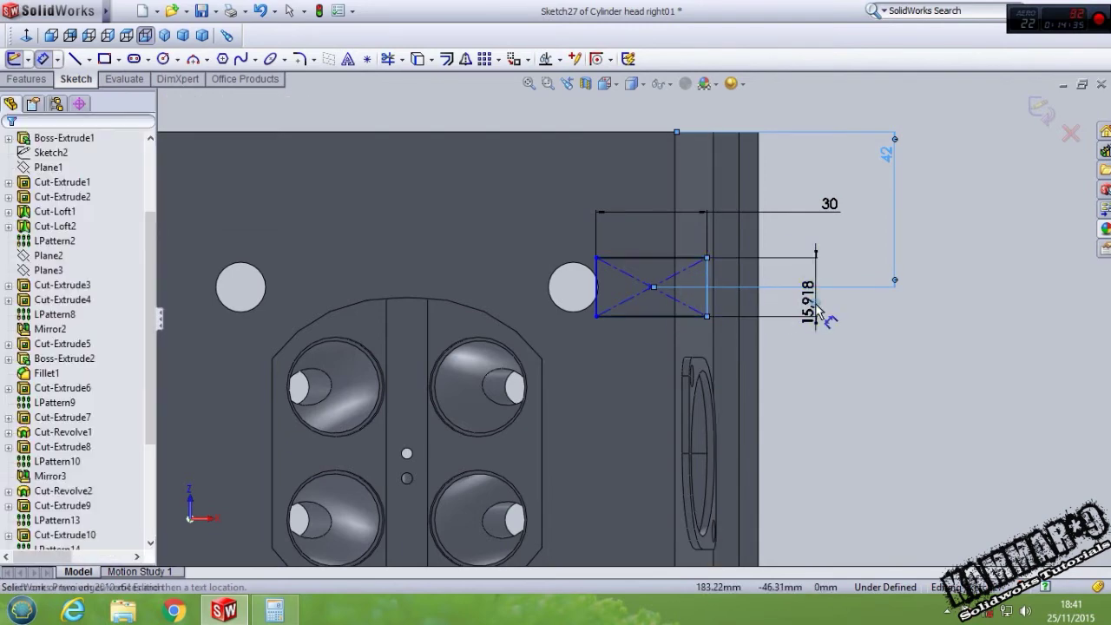
pyautogui.click(819, 305)
pyautogui.write('20')
pyautogui.press('Return')
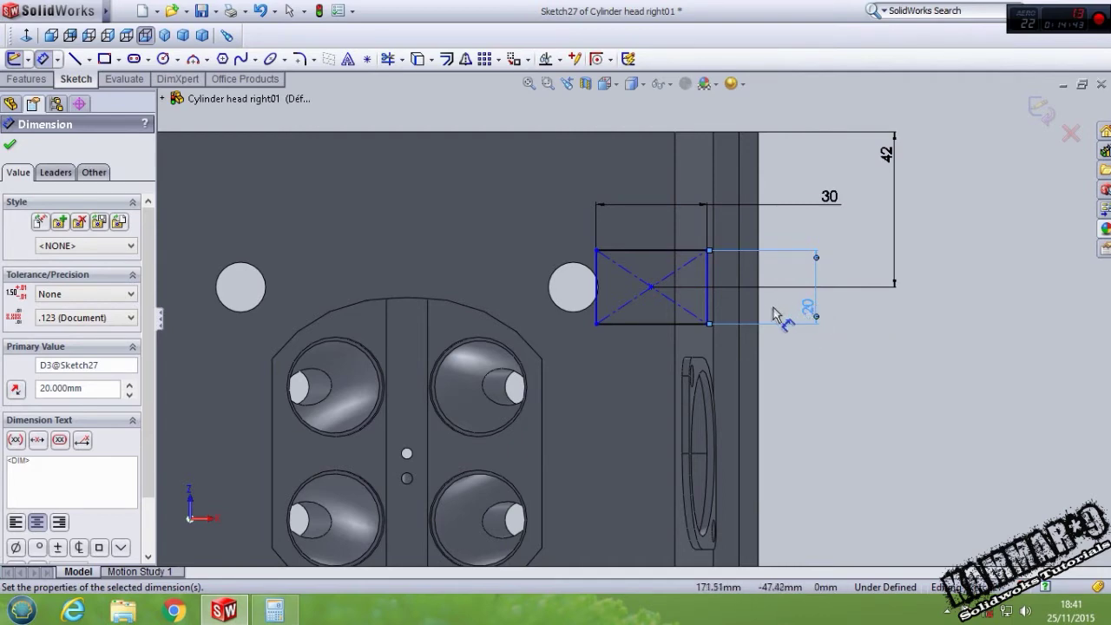
pyautogui.press('Escape')
pyautogui.click(652, 288)
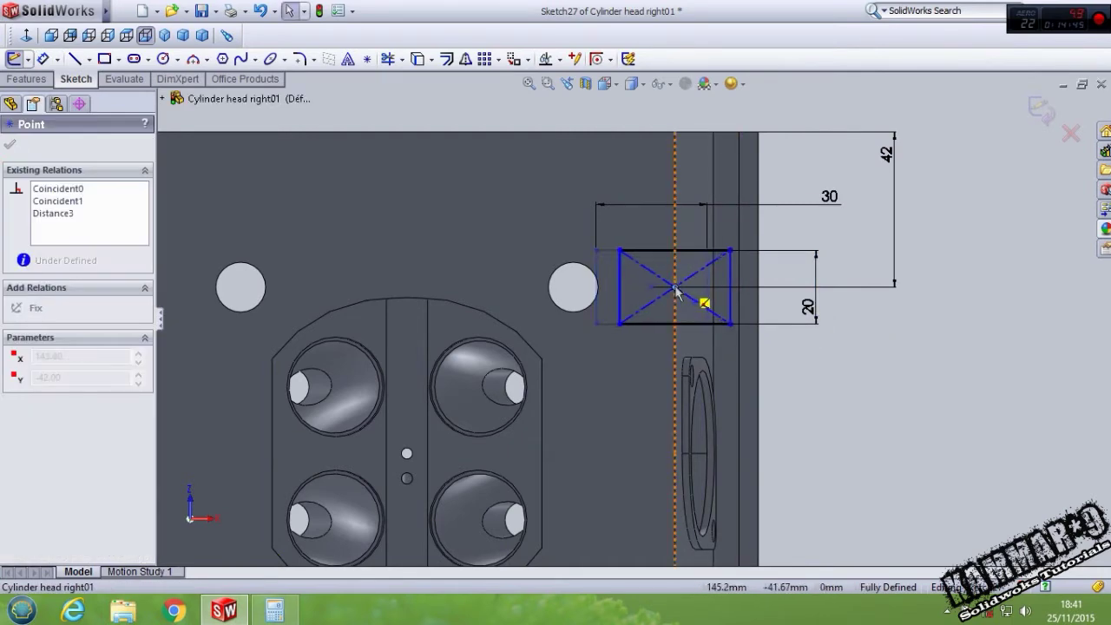
pyautogui.press('Escape')
pyautogui.scroll(3, 841, 390)
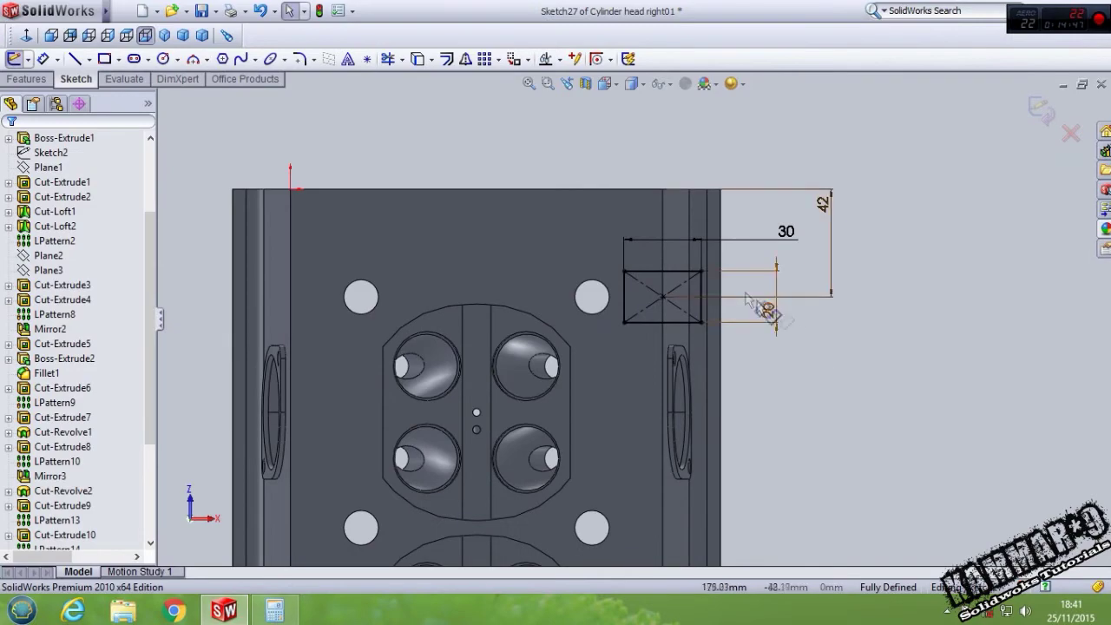
# Step: Cut the 30 × 20 mm rectangle into the side with a Blind Extruded Cut
pyautogui.moveTo(632, 226)
pyautogui.mouseDown(button='middle')
pyautogui.moveTo(621, 319)
pyautogui.moveTo(650, 292)
pyautogui.mouseUp(button='middle')
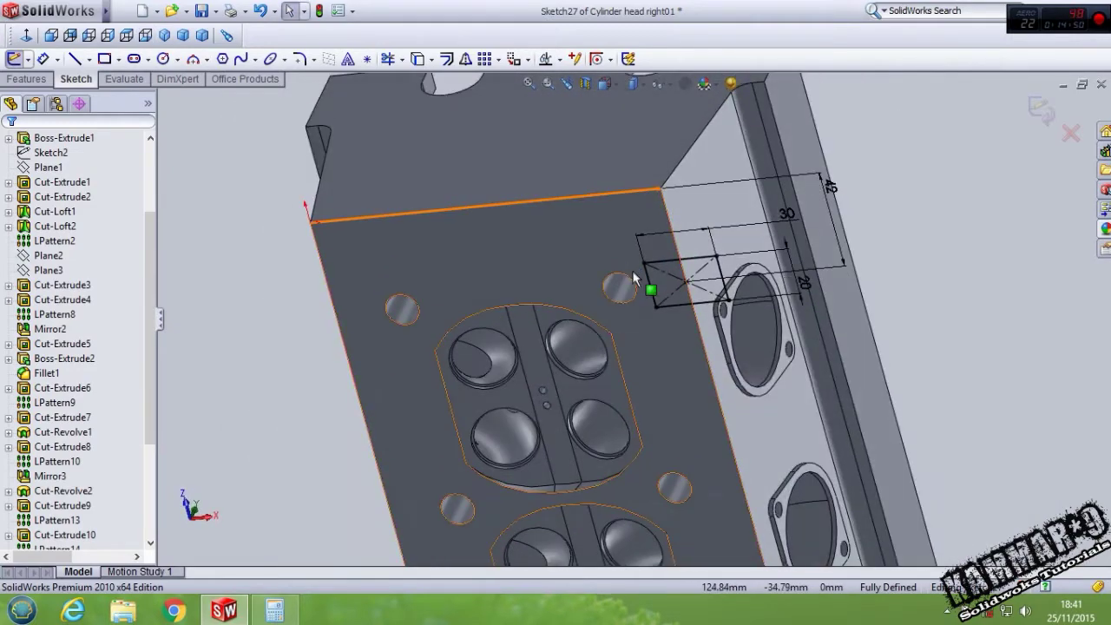
pyautogui.click(34, 78)
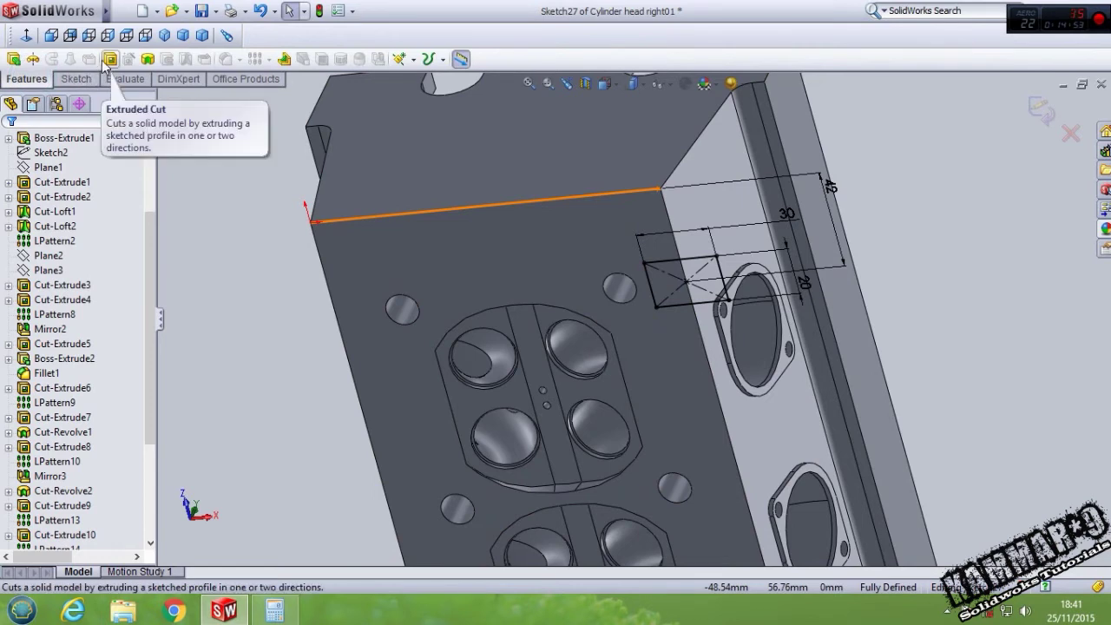
pyautogui.click(105, 58)
pyautogui.doubleClick(108, 300)
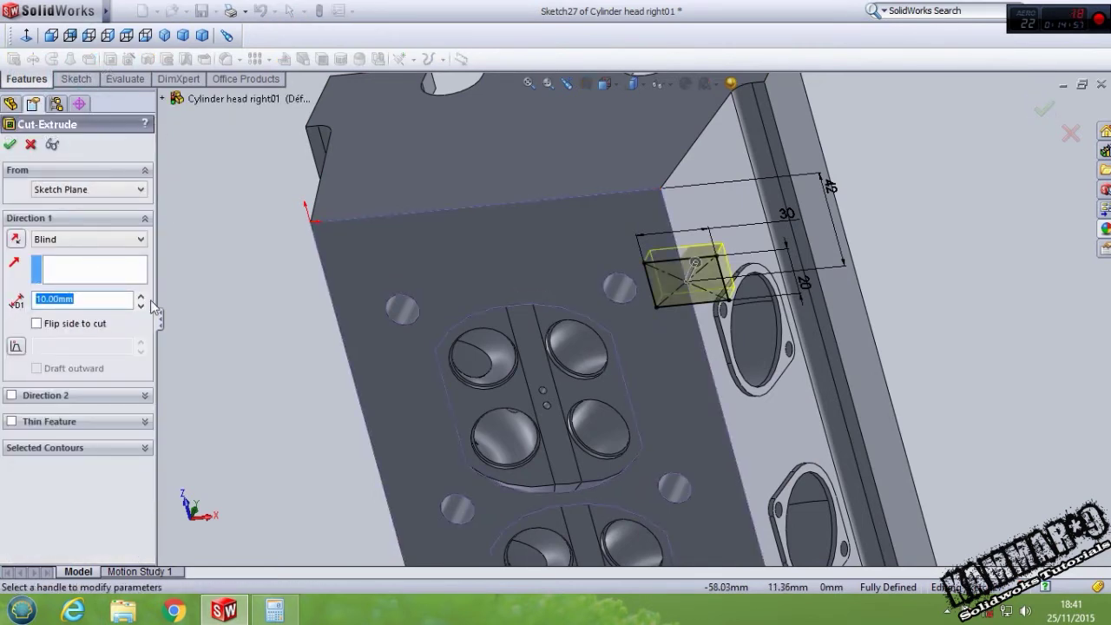
pyautogui.write('30')
pyautogui.press('Return')
pyautogui.click(148, 300)
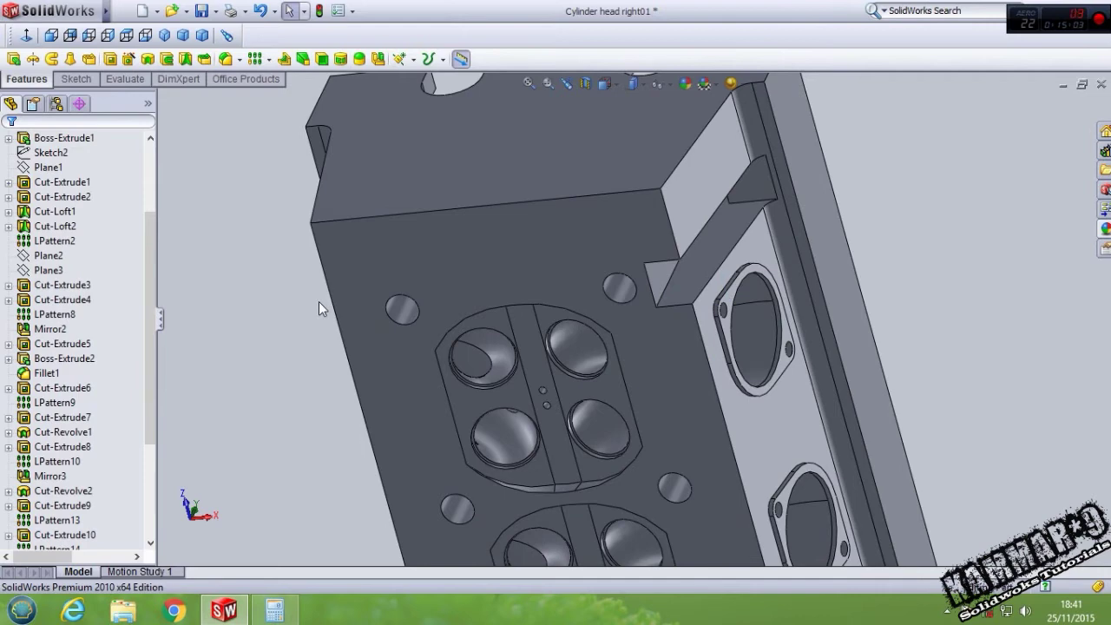
# Step: Change the slot's cut depth from 80 mm to 60 mm and rebuild
pyautogui.moveTo(570, 308)
pyautogui.mouseDown(button='middle')
pyautogui.moveTo(552, 212)
pyautogui.moveTo(568, 246)
pyautogui.moveTo(526, 275)
pyautogui.moveTo(596, 278)
pyautogui.moveTo(669, 262)
pyautogui.moveTo(676, 294)
pyautogui.mouseUp(button='middle')
pyautogui.doubleClick(669, 262)
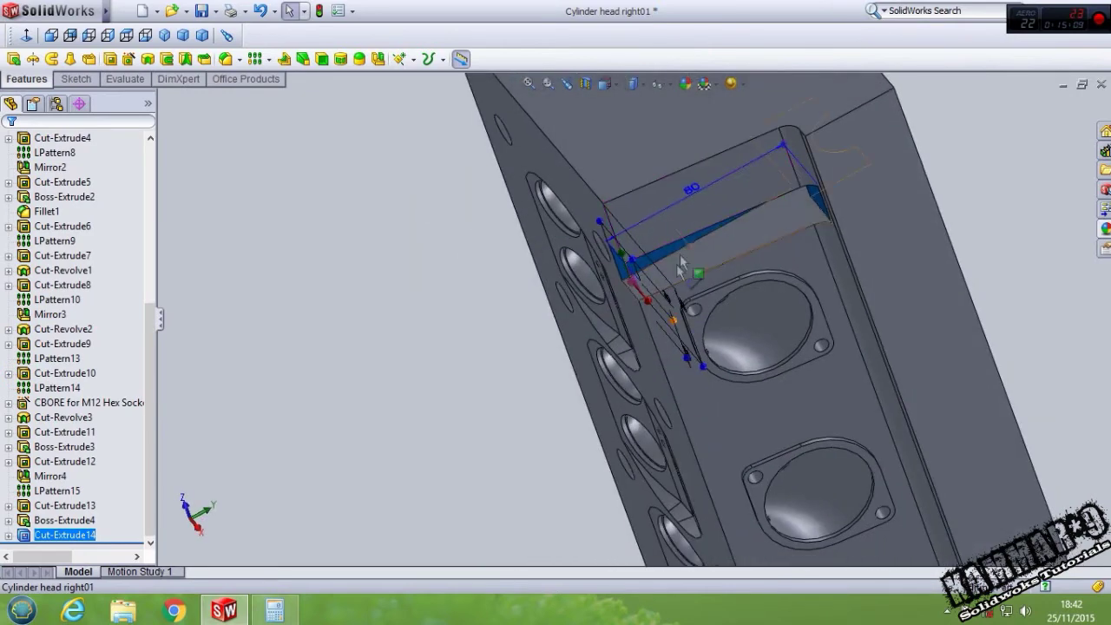
pyautogui.doubleClick(686, 186)
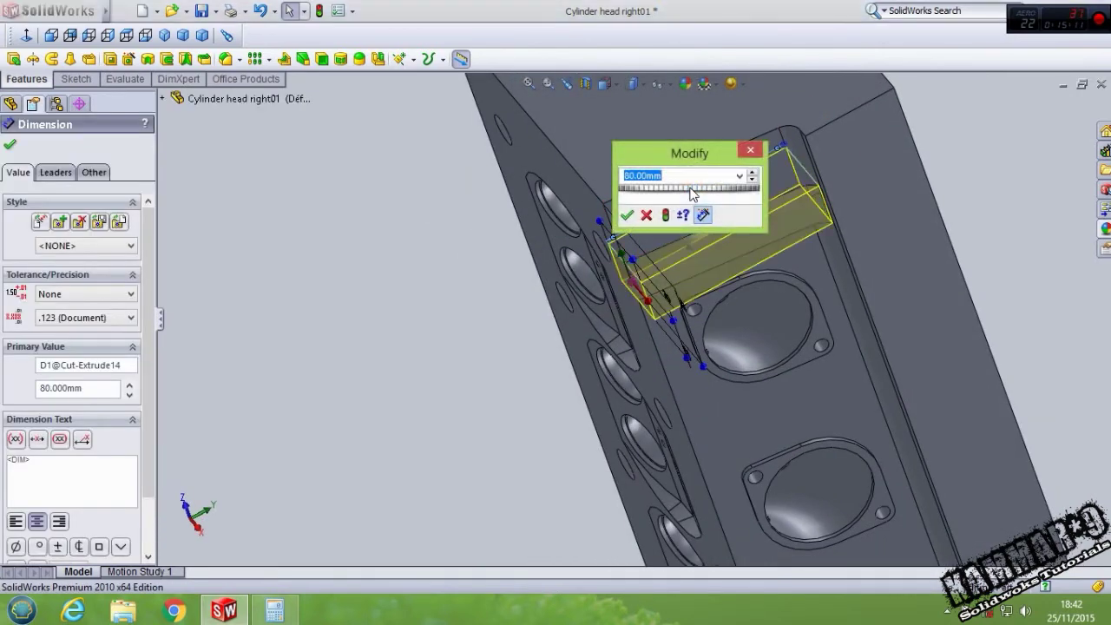
pyautogui.press('Return')
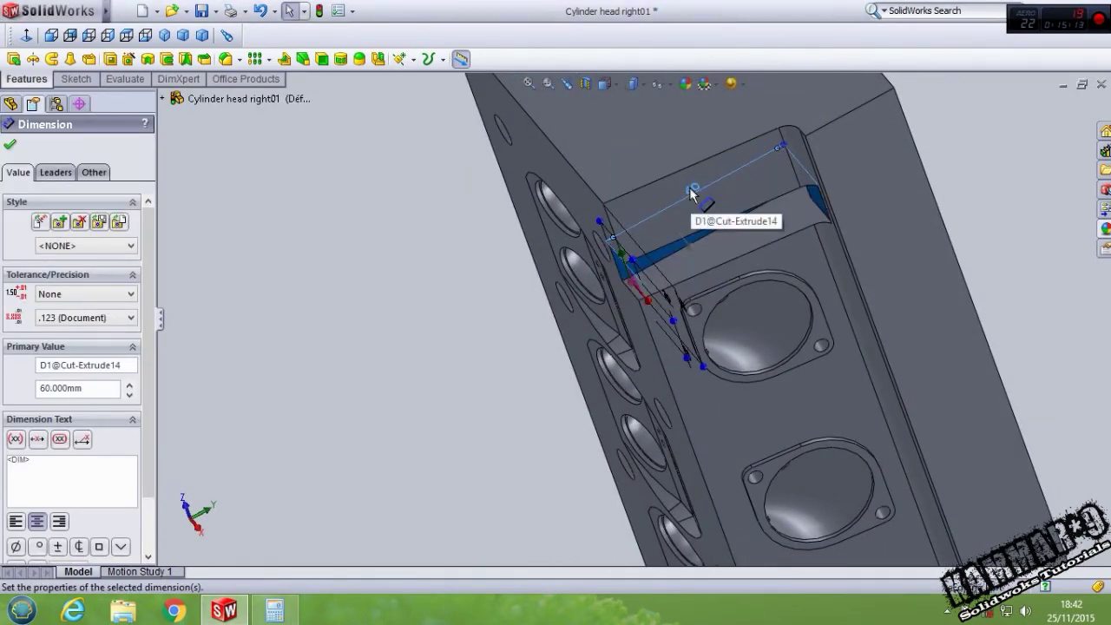
pyautogui.click(425, 287)
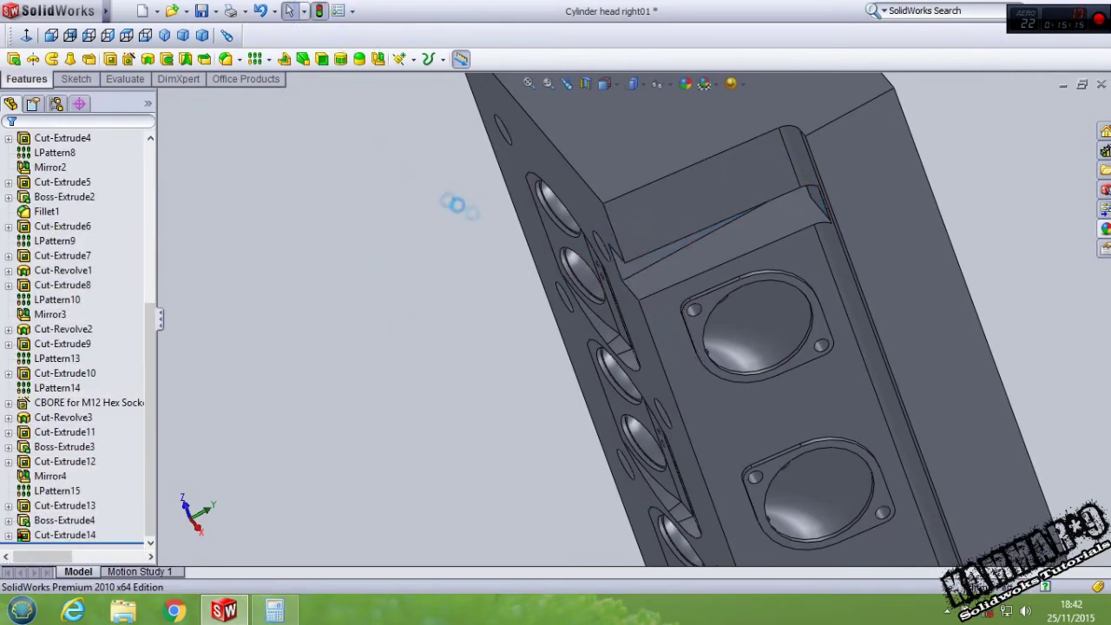
pyautogui.moveTo(683, 241); pyautogui.dragTo(699, 169, button='middle')
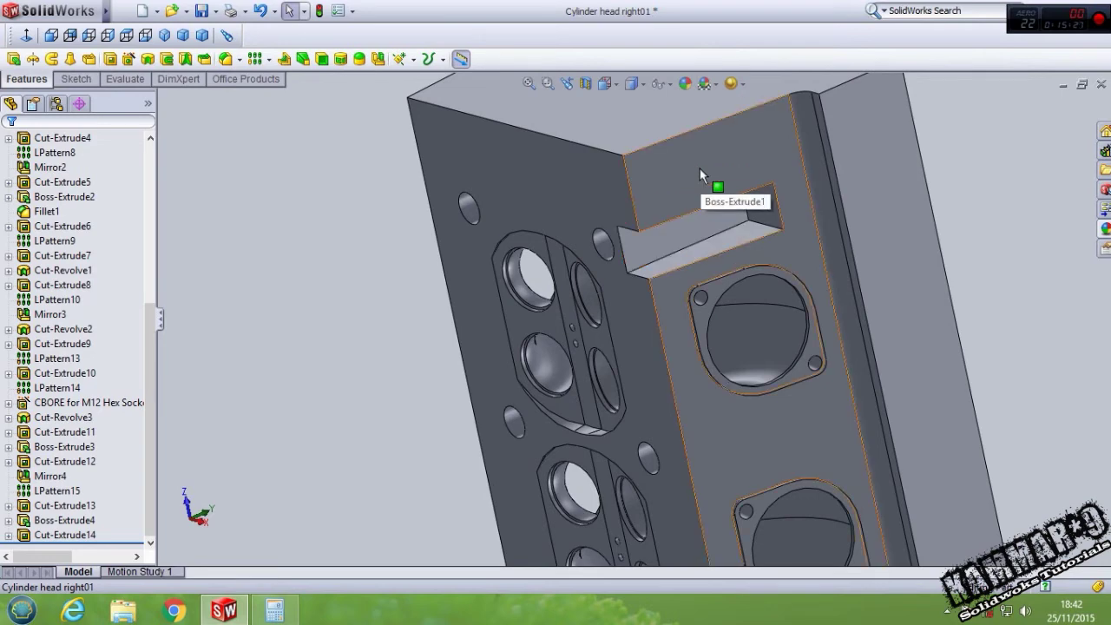
# Step: Select the slot's inner end edge and start a Fillet, previewing a 7 mm round
pyautogui.moveTo(707, 249)
pyautogui.mouseDown(button='middle')
pyautogui.moveTo(527, 295)
pyautogui.moveTo(714, 125)
pyautogui.moveTo(694, 129)
pyautogui.moveTo(706, 189)
pyautogui.mouseUp(button='middle')
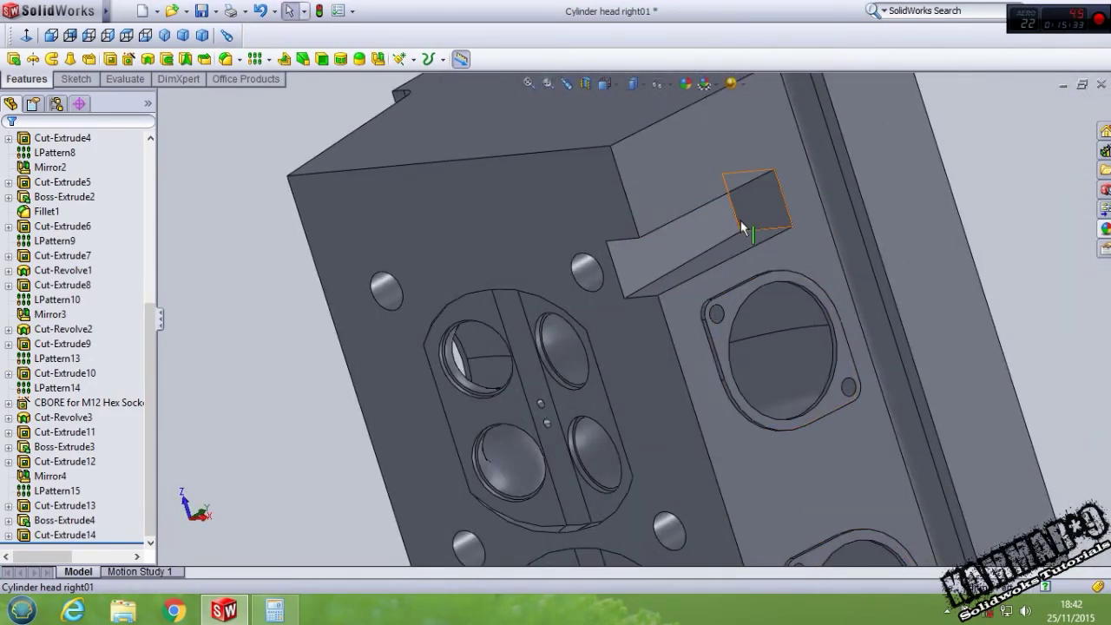
pyautogui.click(736, 219)
pyautogui.moveTo(521, 198)
pyautogui.mouseDown(button='middle')
pyautogui.moveTo(501, 112)
pyautogui.moveTo(473, 184)
pyautogui.mouseUp(button='middle')
pyautogui.press('Escape')
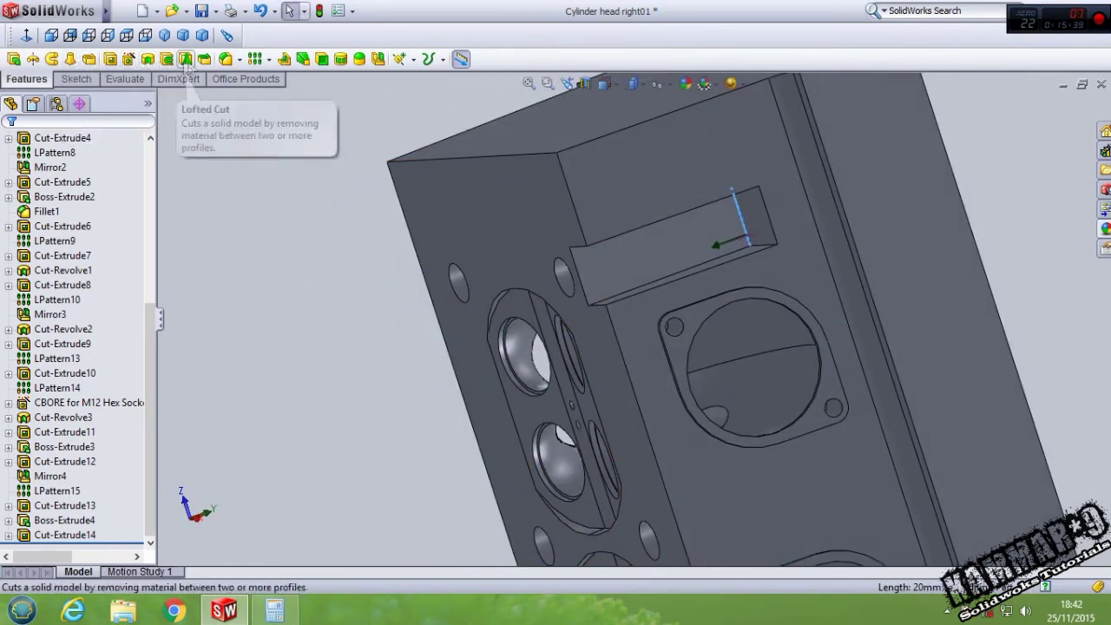
pyautogui.click(225, 59)
# Step: Set the radius and apply the fillet on the slot's inner end edge
pyautogui.doubleClick(86, 307)
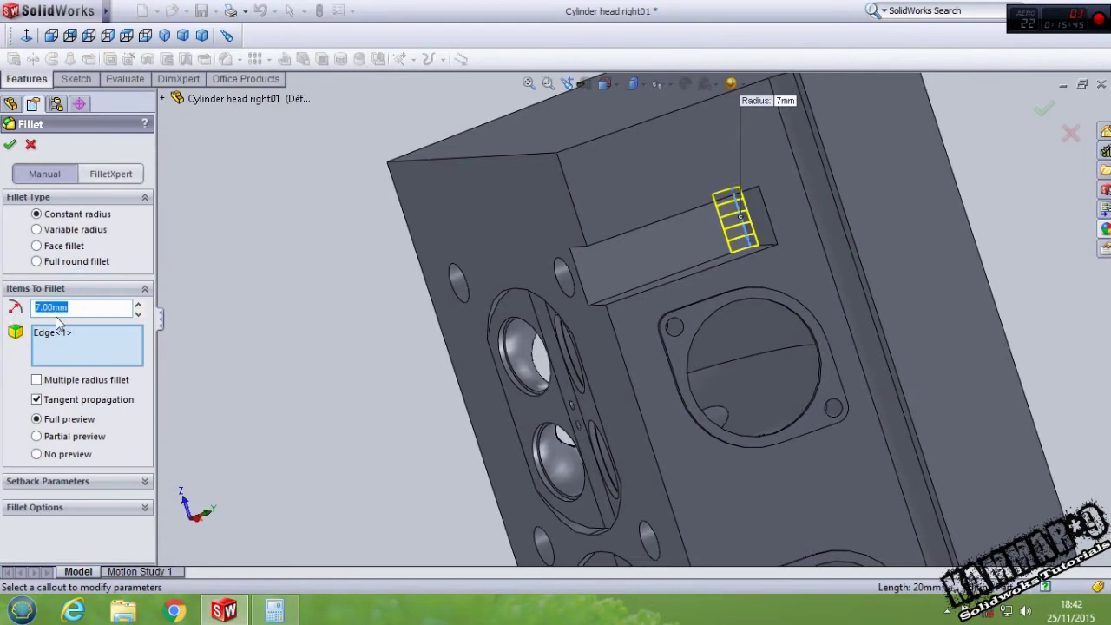
pyautogui.write('50')
pyautogui.click(19, 370)
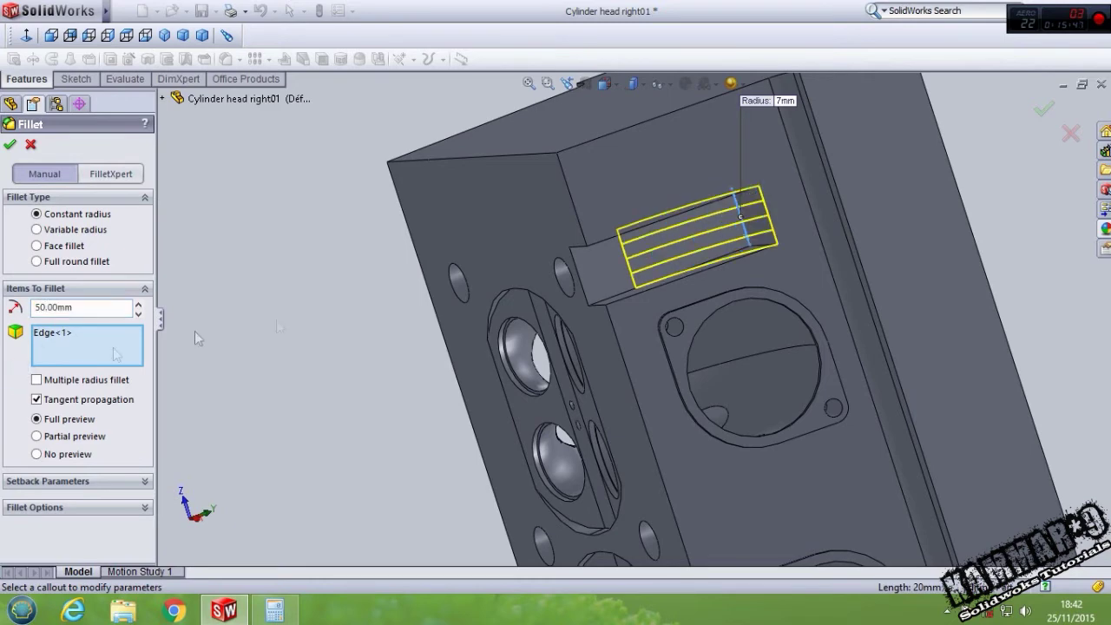
pyautogui.moveTo(640, 217); pyautogui.dragTo(637, 205, button='middle')
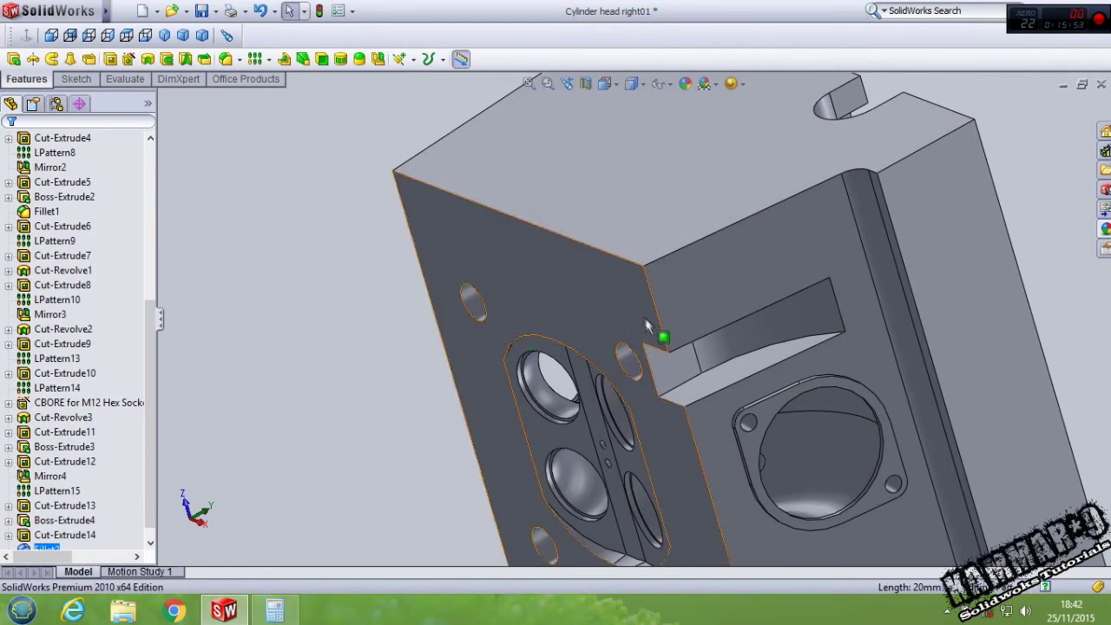
pyautogui.moveTo(645, 318); pyautogui.dragTo(608, 189, button='middle')
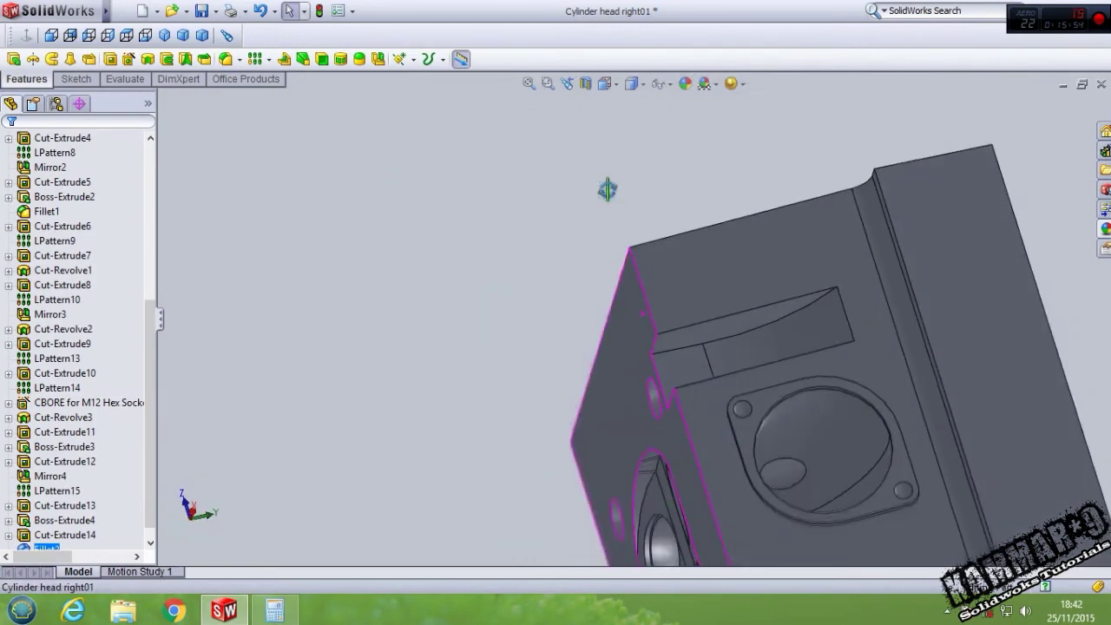
# Step: Fillet the slot's two curved inner edges with a 5 mm radius
pyautogui.click(225, 59)
pyautogui.click(717, 340)
pyautogui.write('5')
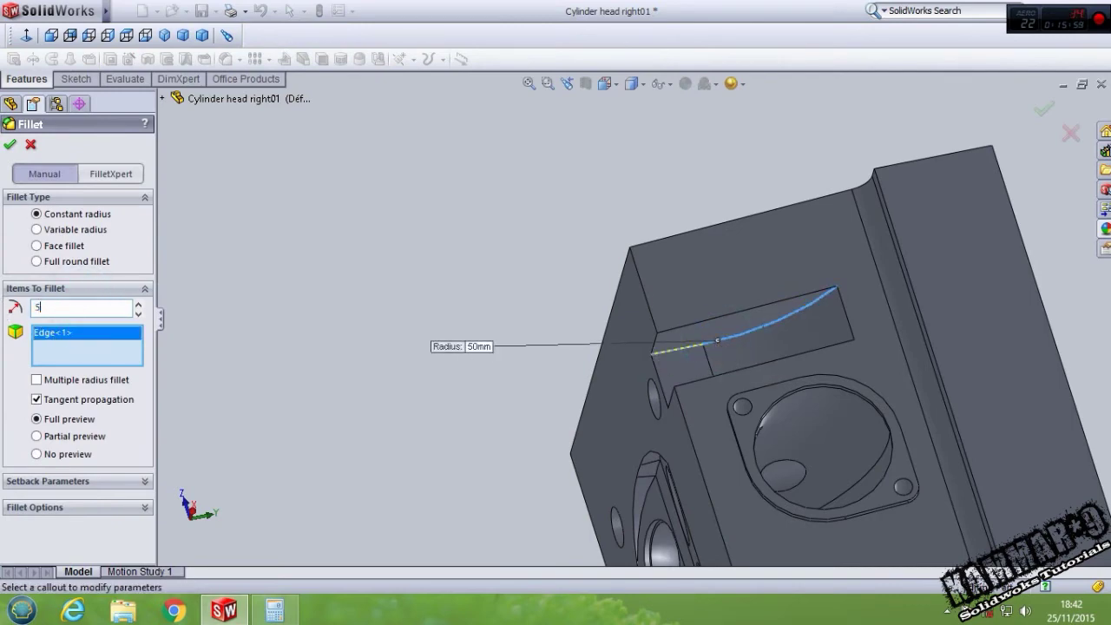
pyautogui.press('Return')
pyautogui.moveTo(249, 375); pyautogui.dragTo(607, 382, button='middle')
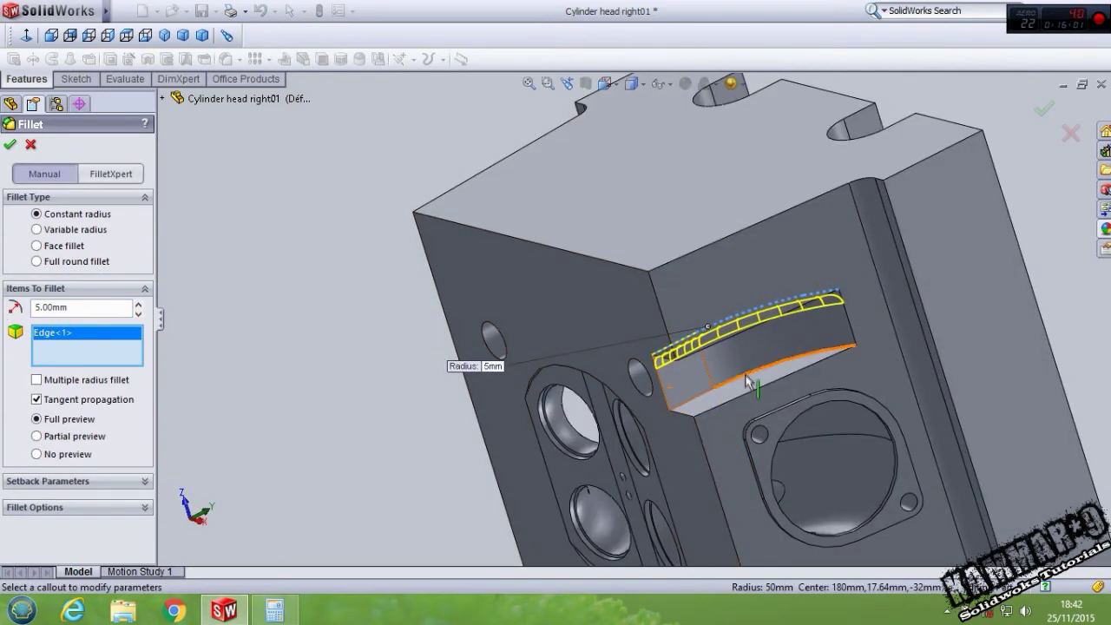
pyautogui.click(749, 380)
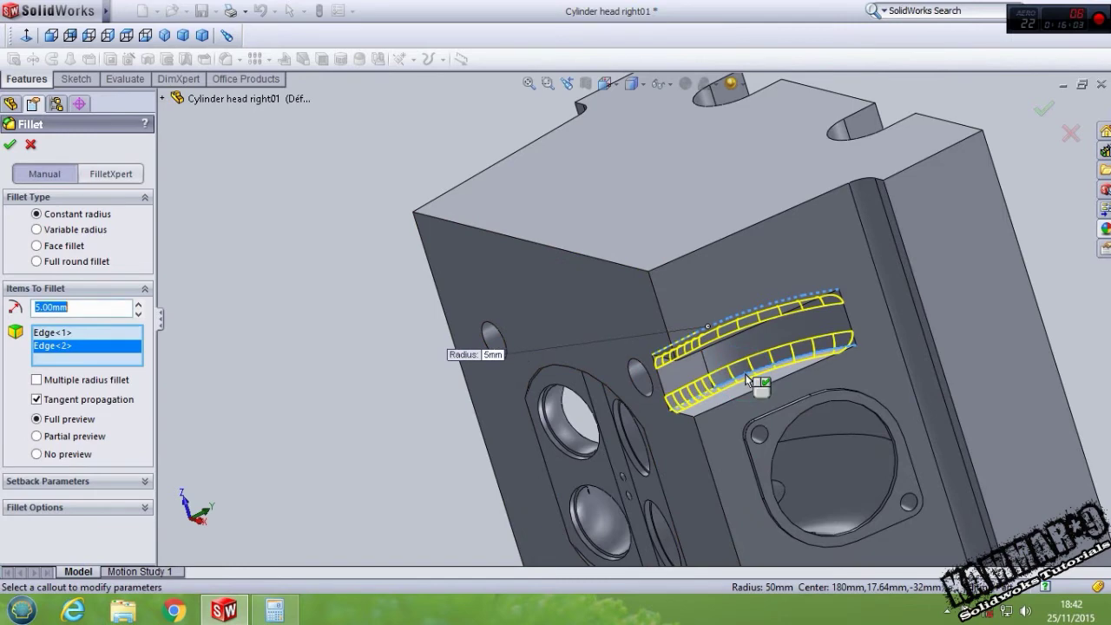
pyautogui.rightClick(750, 381)
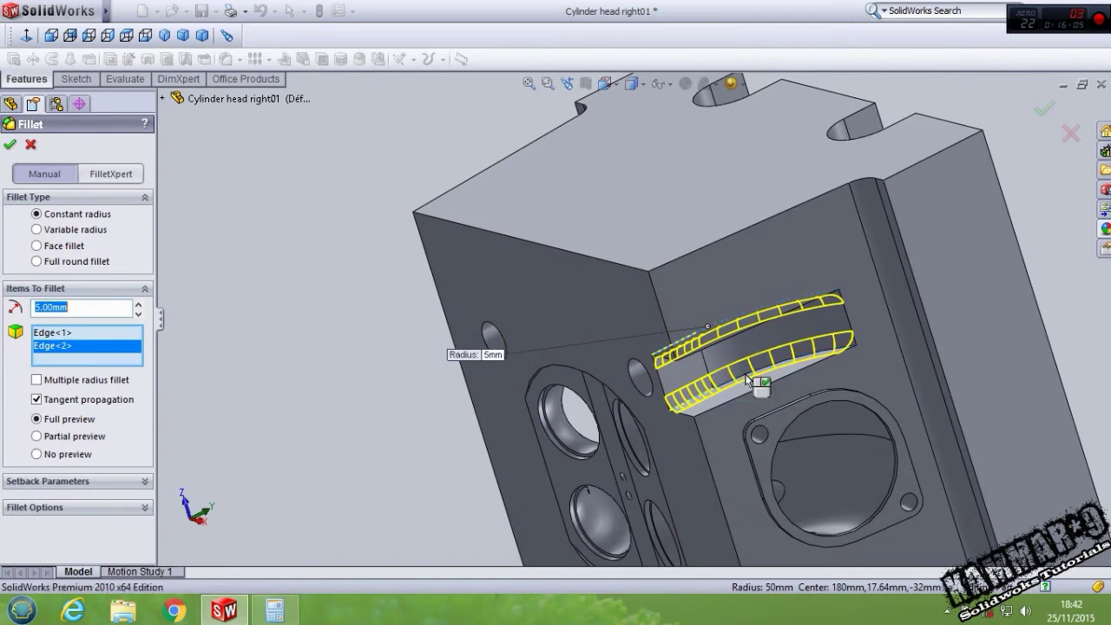
pyautogui.moveTo(756, 383); pyautogui.dragTo(770, 316, button='middle')
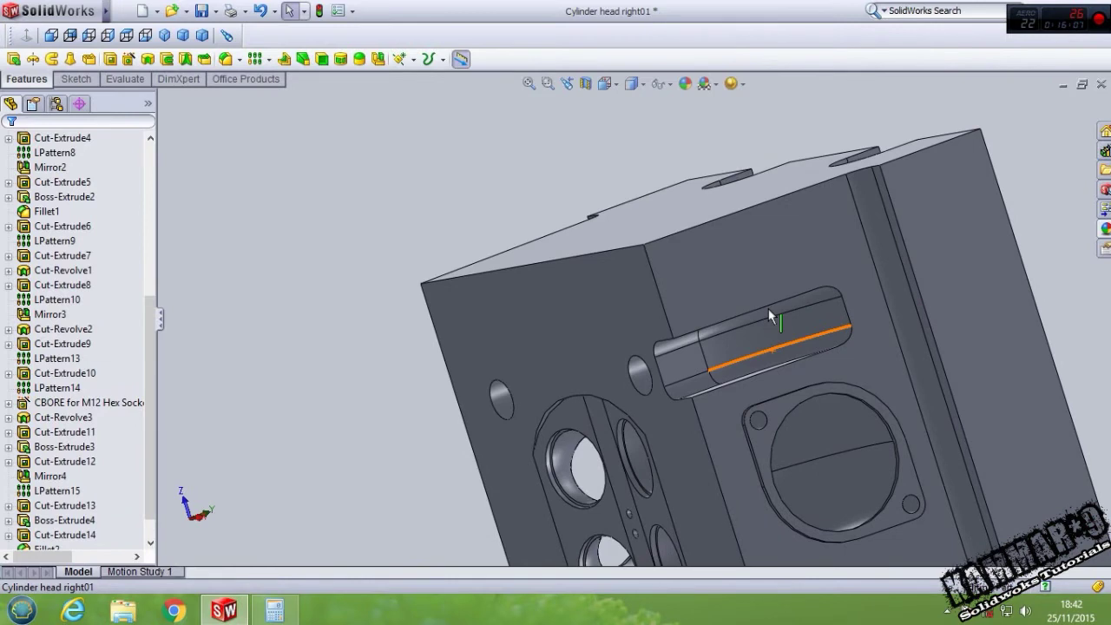
# Step: Round the edge loop around the slot opening with a 2 mm fillet
pyautogui.click(227, 59)
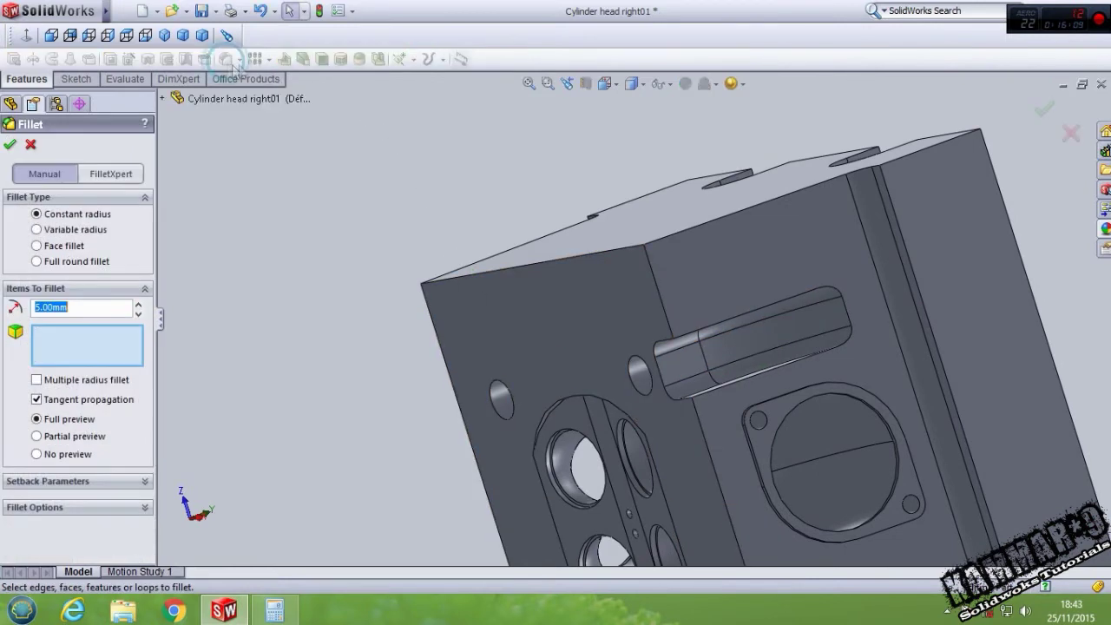
pyautogui.write('2')
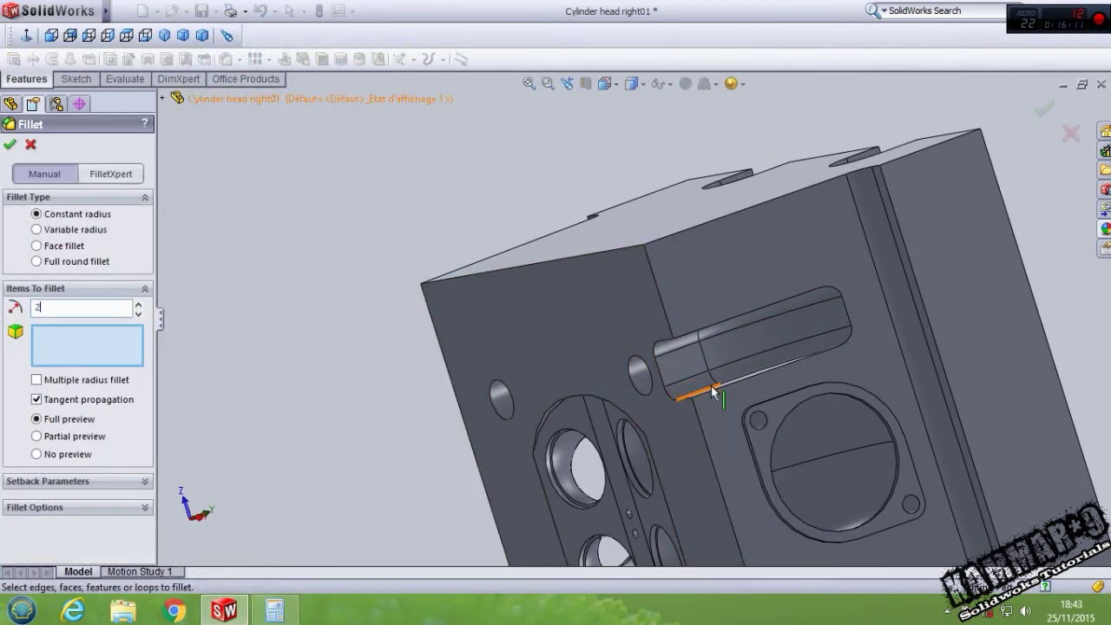
pyautogui.click(718, 388)
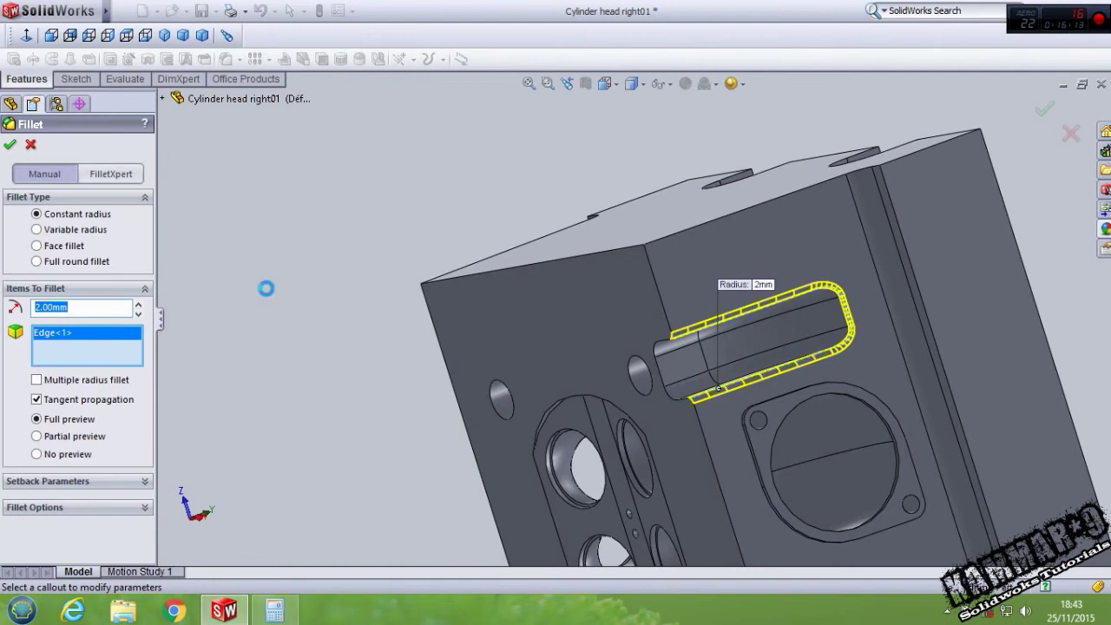
pyautogui.press('Return')
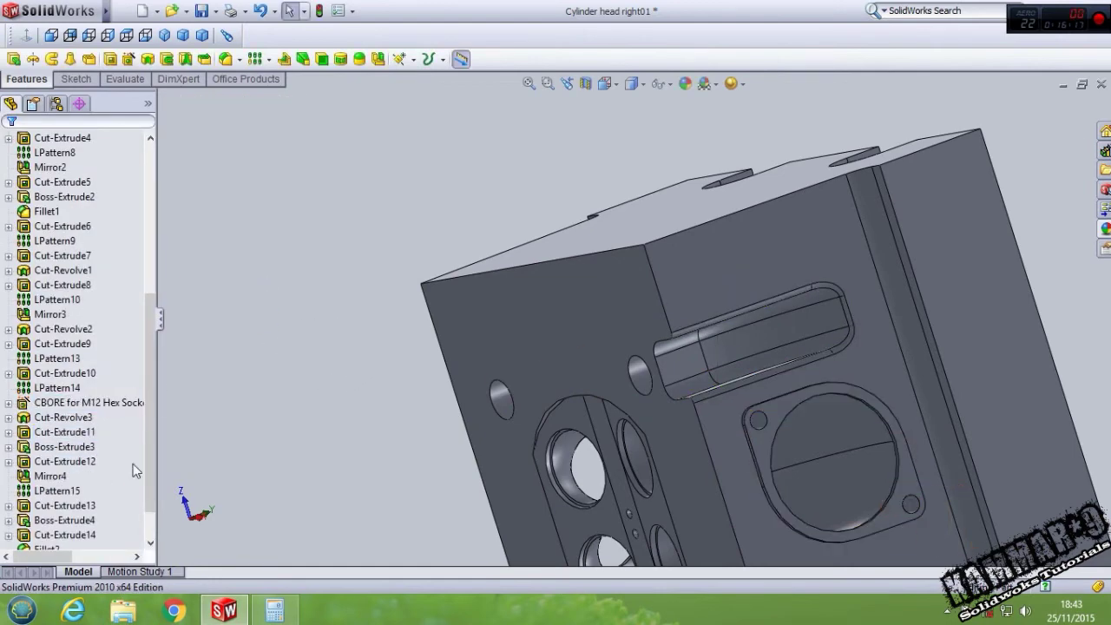
pyautogui.scroll(-2, 151, 486)
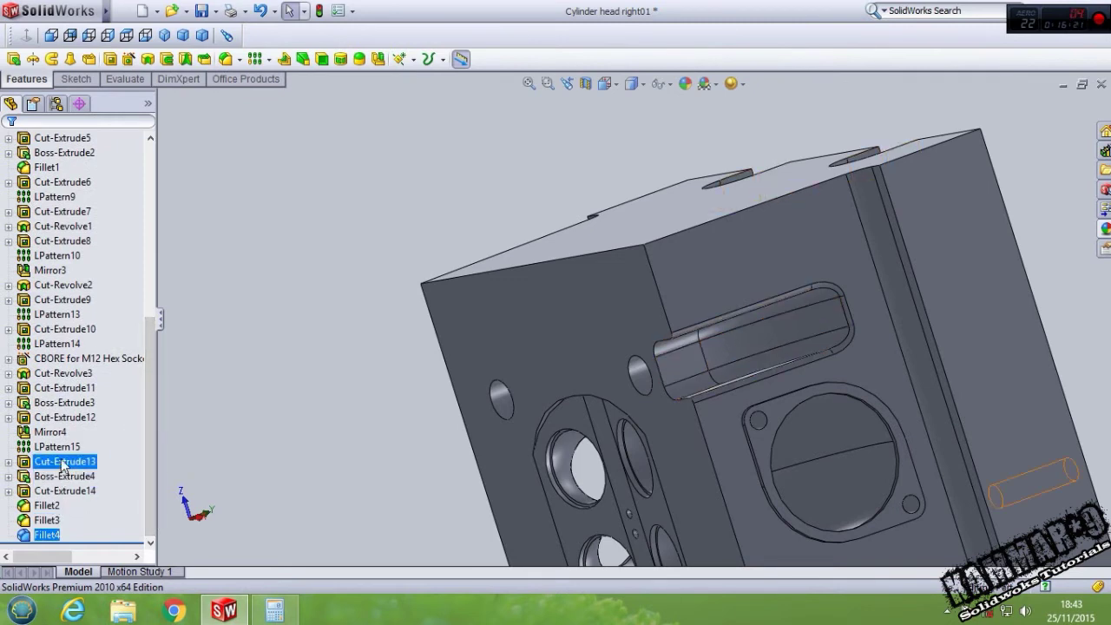
# Step: Linear-pattern the slot cut and fillets along a vertical edge: 7 instances at 90 mm
pyautogui.keyDown('shift'); pyautogui.click(61, 491); pyautogui.keyUp('shift')
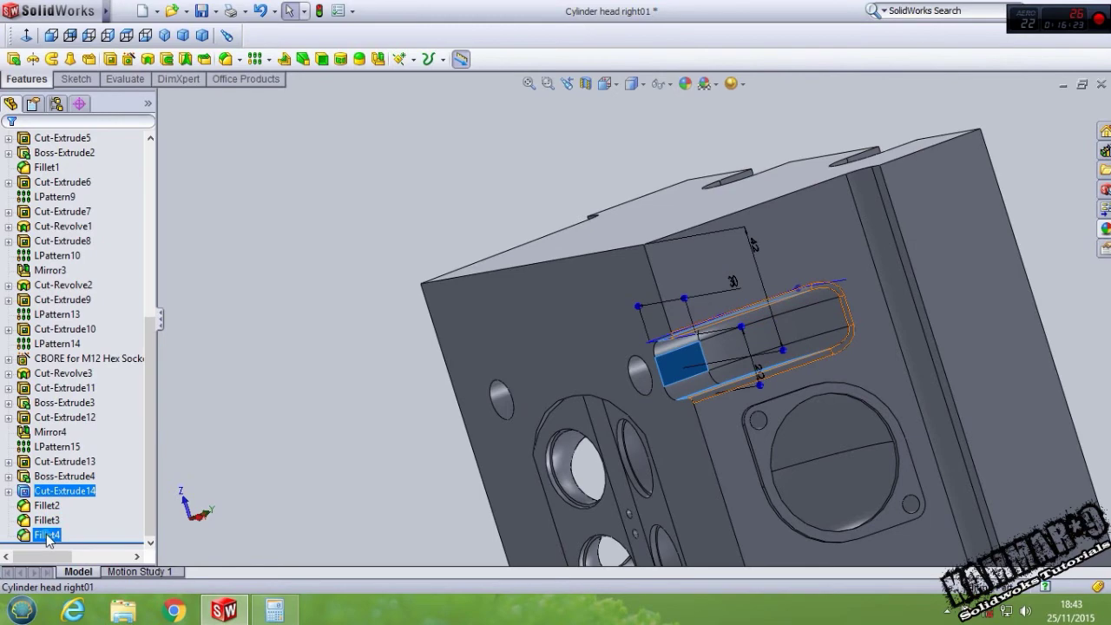
pyautogui.click(254, 58)
pyautogui.moveTo(549, 264); pyautogui.dragTo(659, 382, button='middle')
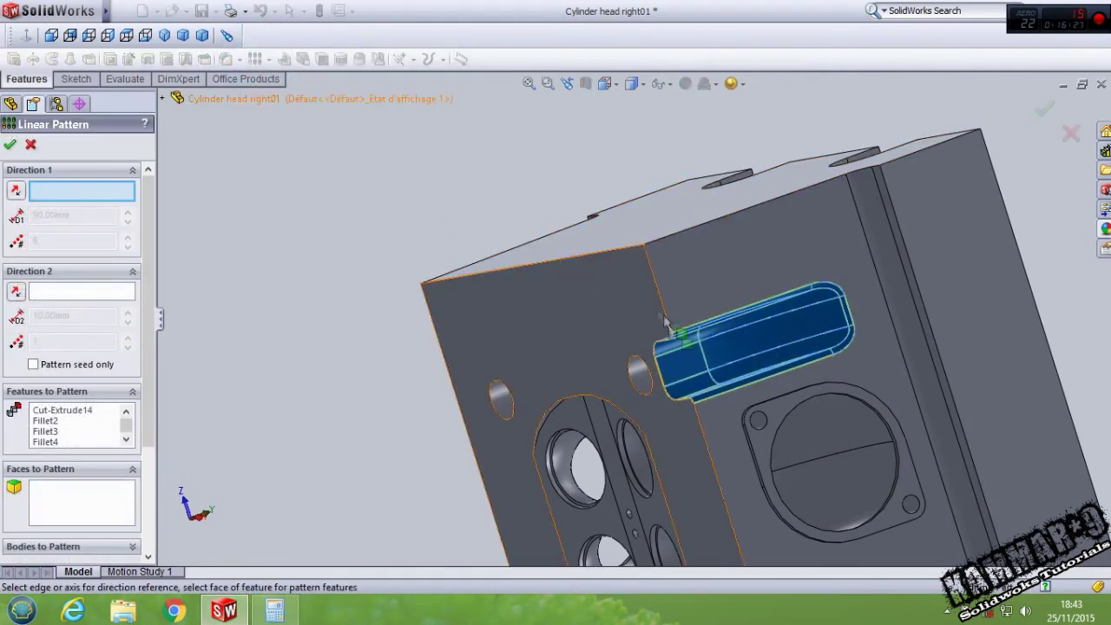
pyautogui.click(709, 434)
pyautogui.moveTo(709, 434); pyautogui.dragTo(667, 403, button='middle')
pyautogui.scroll(5, 667, 403)
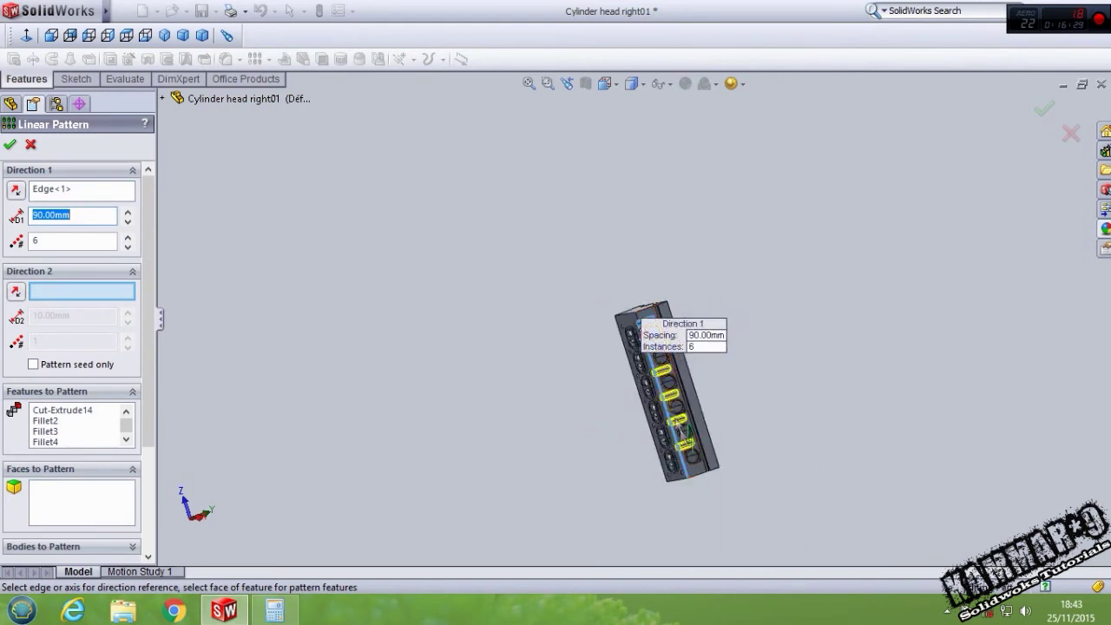
pyautogui.scroll(-8, 677, 426)
pyautogui.click(127, 236)
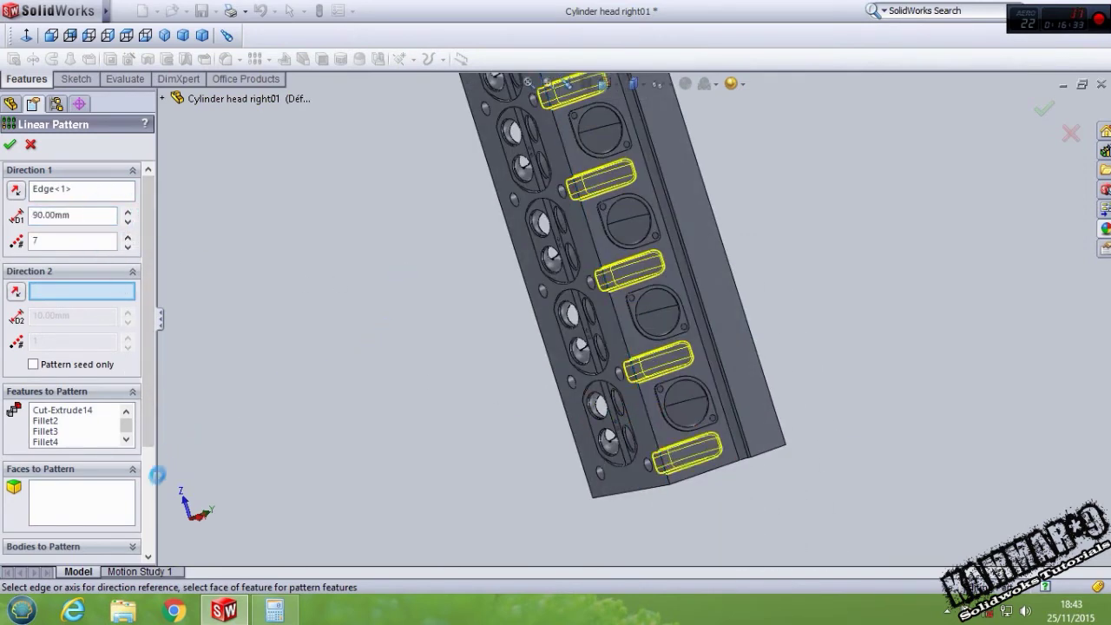
pyautogui.press('Return')
# Step: Select Cut-Extrude14 through LPattern16 and start a Mirror of them
pyautogui.click(61, 491)
pyautogui.keyDown('shift'); pyautogui.click(57, 547); pyautogui.keyUp('shift')
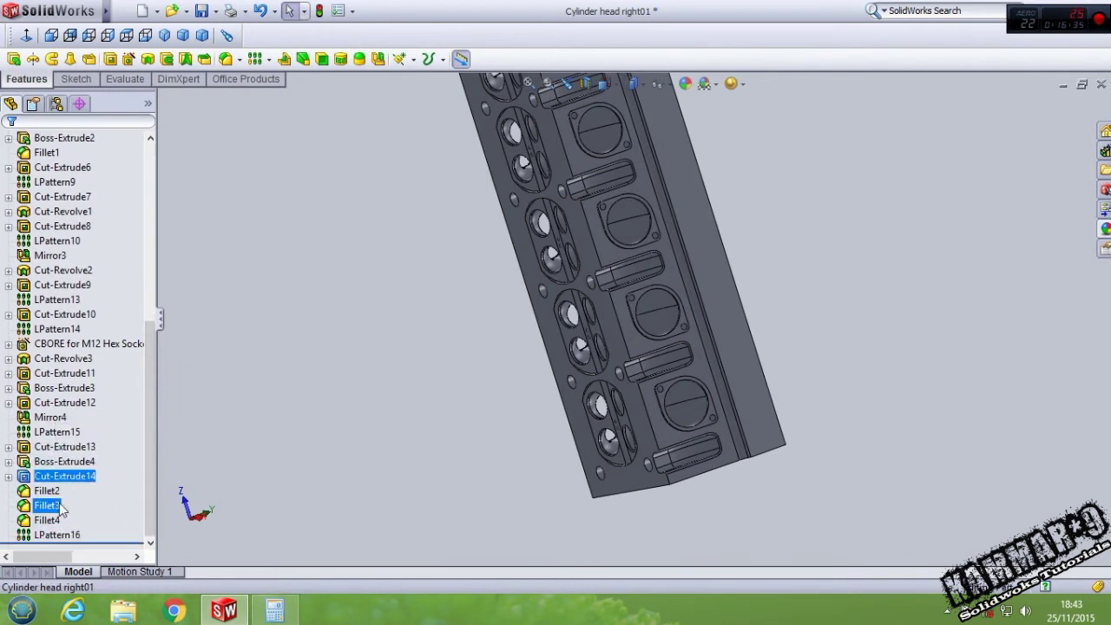
pyautogui.click(378, 58)
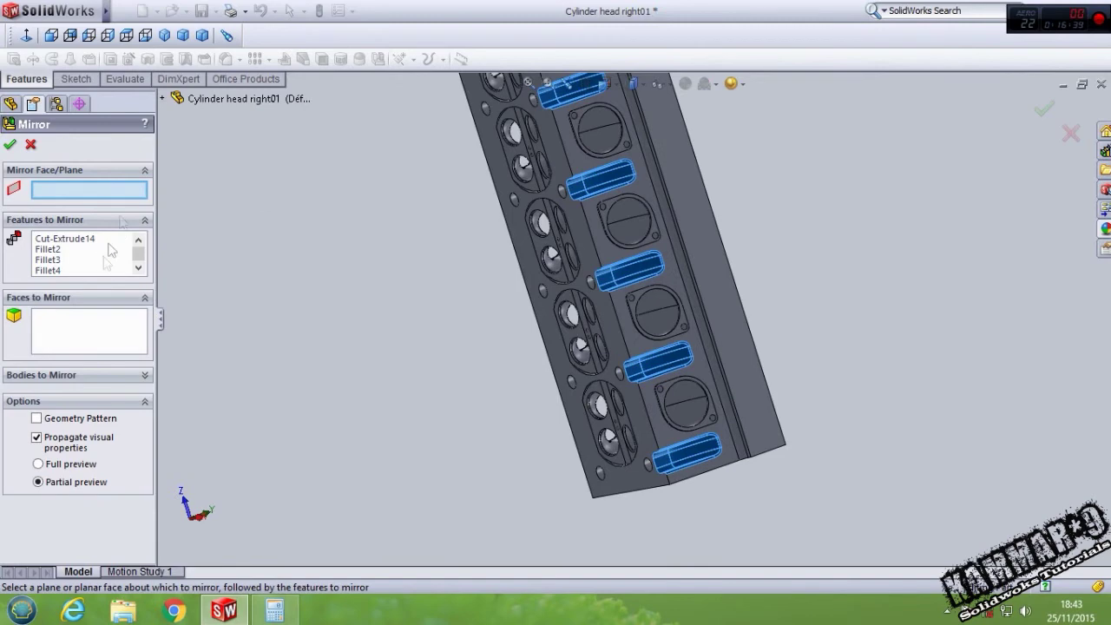
# Step: Pick Plane2 as the mirror plane for the seven filleted slots and preview the result
pyautogui.click(163, 98)
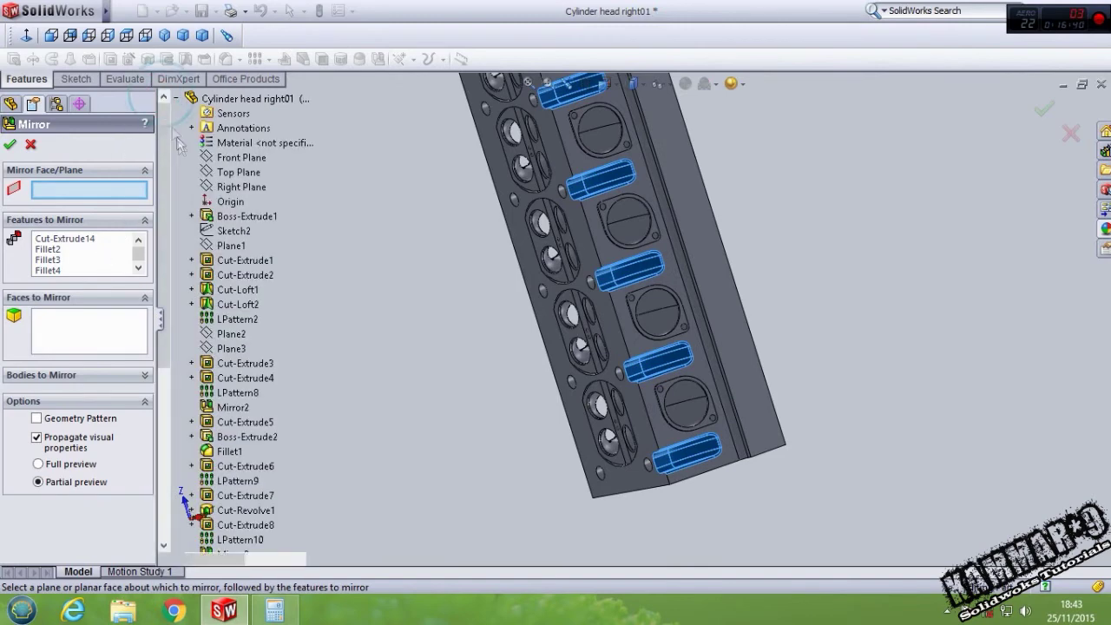
pyautogui.click(231, 333)
pyautogui.moveTo(539, 312); pyautogui.dragTo(613, 306, button='middle')
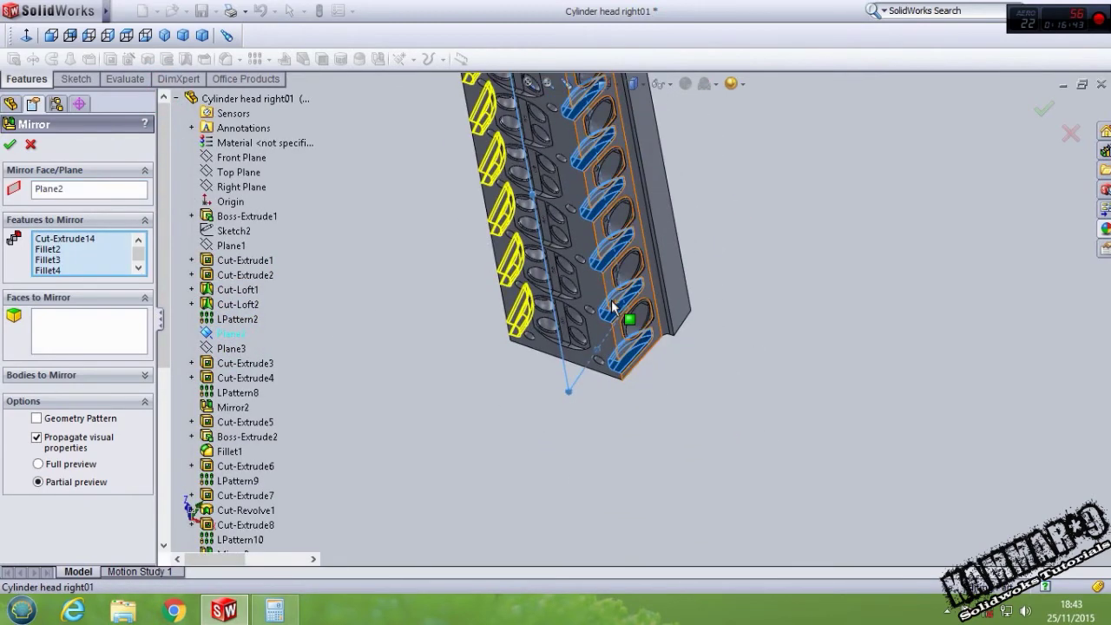
pyautogui.moveTo(466, 306)
pyautogui.mouseDown(button='middle')
pyautogui.moveTo(622, 160)
pyautogui.moveTo(556, 261)
pyautogui.moveTo(608, 286)
pyautogui.mouseUp(button='middle')
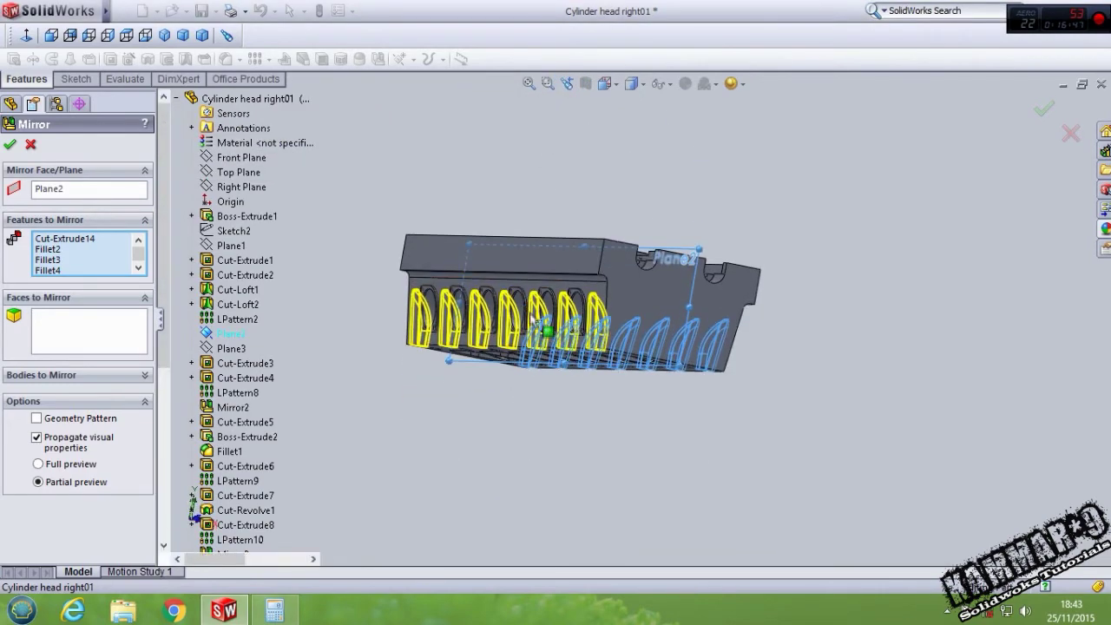
pyautogui.scroll(-2, 567, 313)
pyautogui.scroll(-2, 567, 312)
pyautogui.scroll(-2, 567, 312)
# Step: Mirror the slots as a geometry pattern, accept the Mirror, and save the cylinder head
pyautogui.click(84, 421)
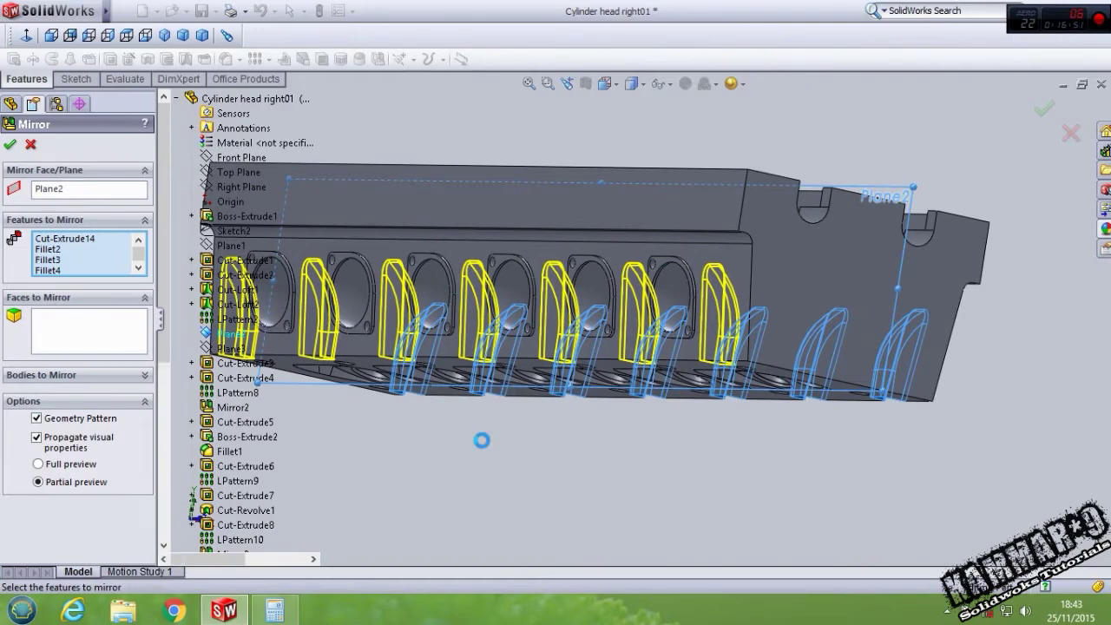
pyautogui.press('Return')
pyautogui.moveTo(502, 421)
pyautogui.mouseDown(button='middle')
pyautogui.moveTo(563, 401)
pyautogui.moveTo(555, 417)
pyautogui.moveTo(562, 399)
pyautogui.mouseUp(button='middle')
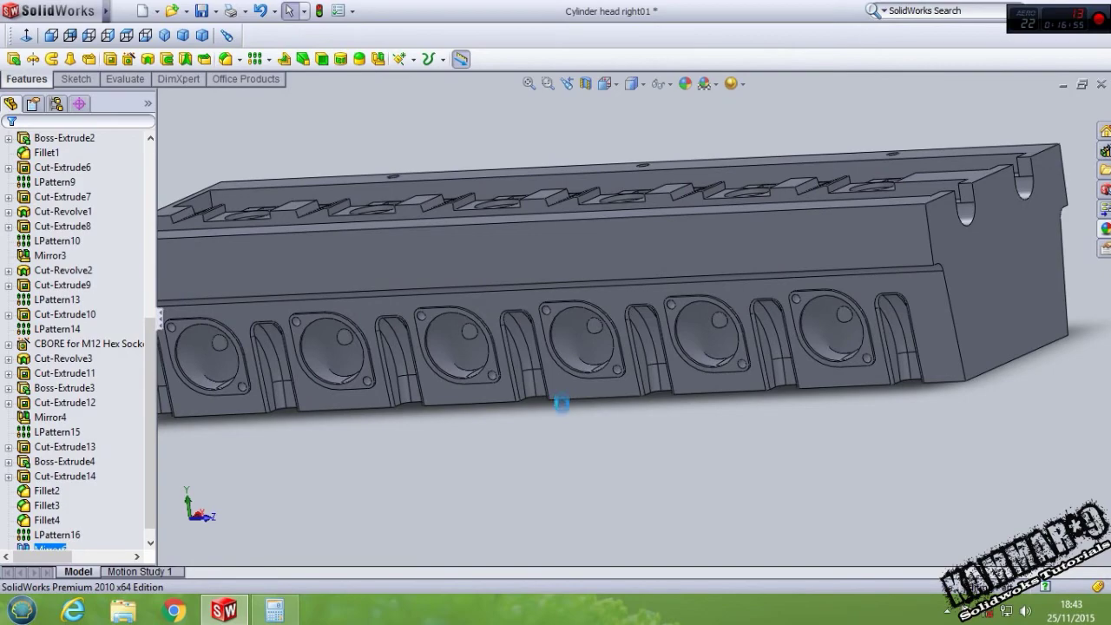
pyautogui.hotkey('ctrl', 's')
# Step: Inspect the underside and combustion chamber of the mirrored cylinder head, then save it again
pyautogui.moveTo(509, 457)
pyautogui.mouseDown(button='middle')
pyautogui.moveTo(552, 295)
pyautogui.moveTo(585, 322)
pyautogui.moveTo(528, 236)
pyautogui.moveTo(546, 247)
pyautogui.moveTo(700, 215)
pyautogui.mouseUp(button='middle')
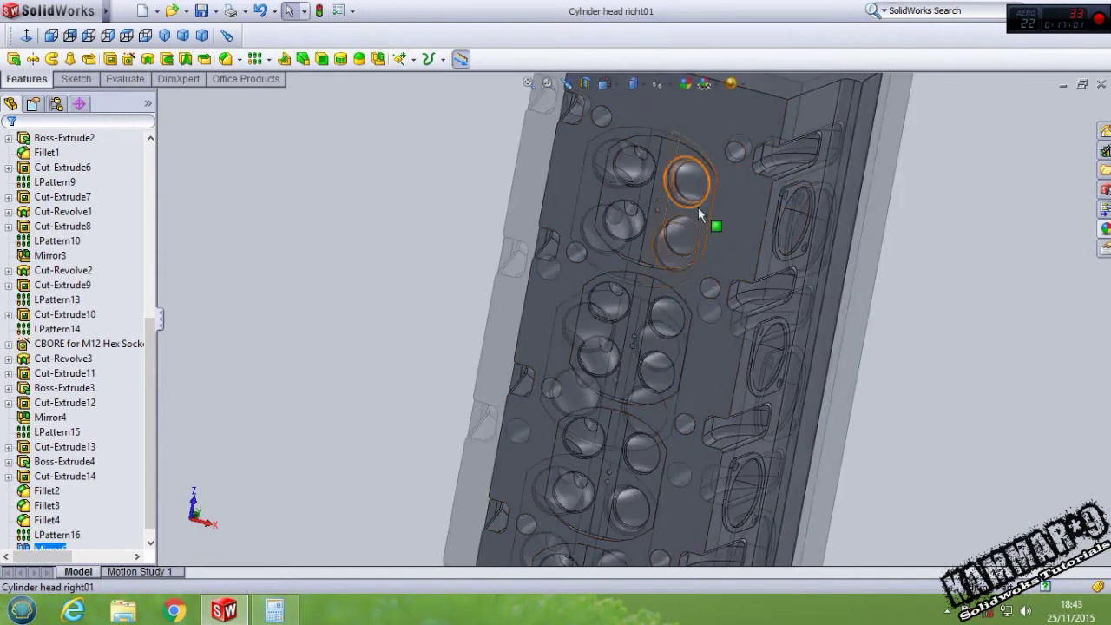
pyautogui.scroll(-3, 700, 214)
pyautogui.scroll(-3, 660, 226)
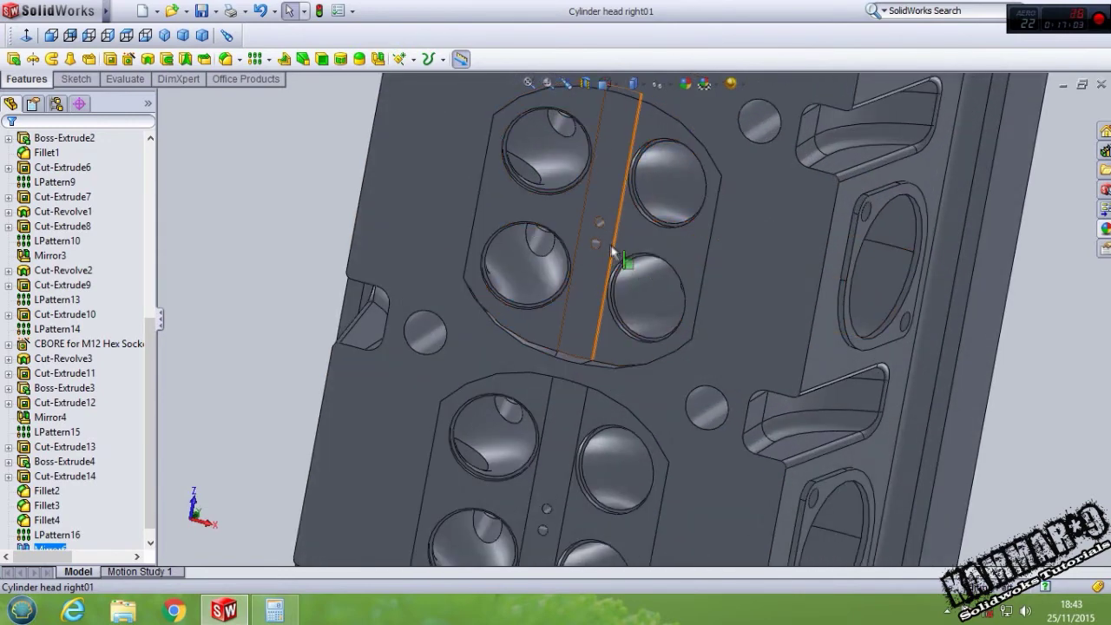
pyautogui.scroll(-3, 612, 251)
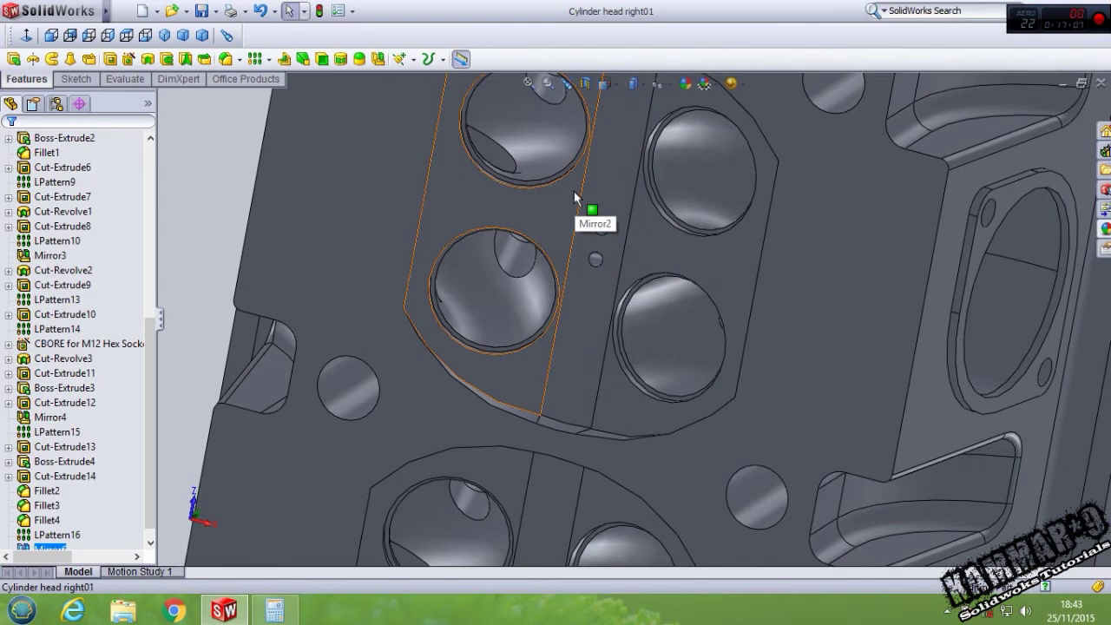
pyautogui.scroll(2, 574, 191)
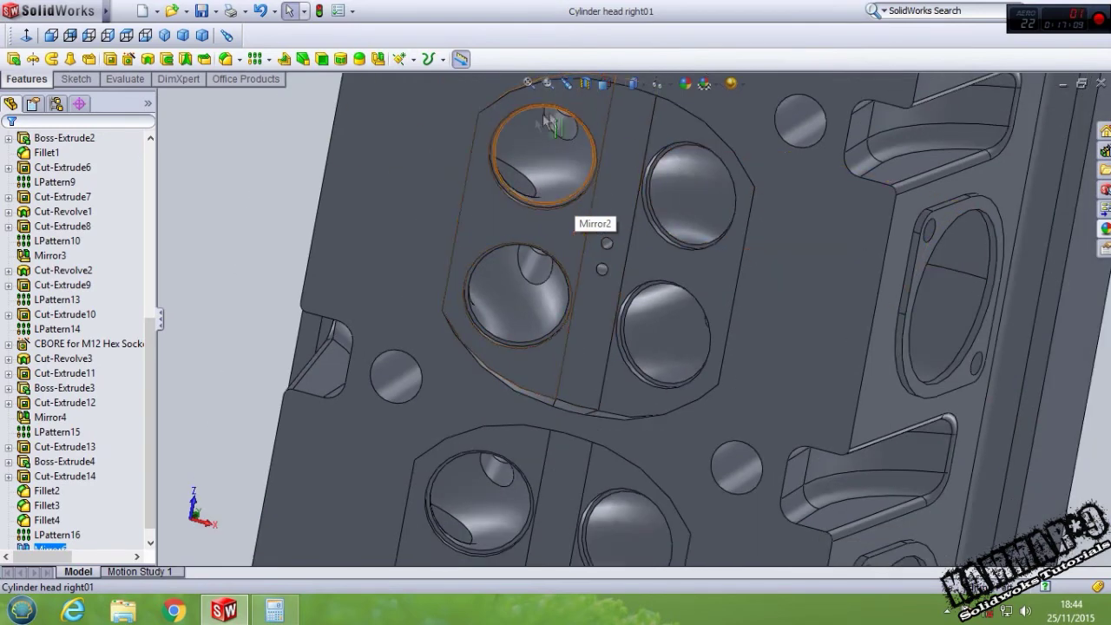
pyautogui.moveTo(565, 304)
pyautogui.mouseDown(button='middle')
pyautogui.moveTo(497, 203)
pyautogui.moveTo(499, 314)
pyautogui.mouseUp(button='middle')
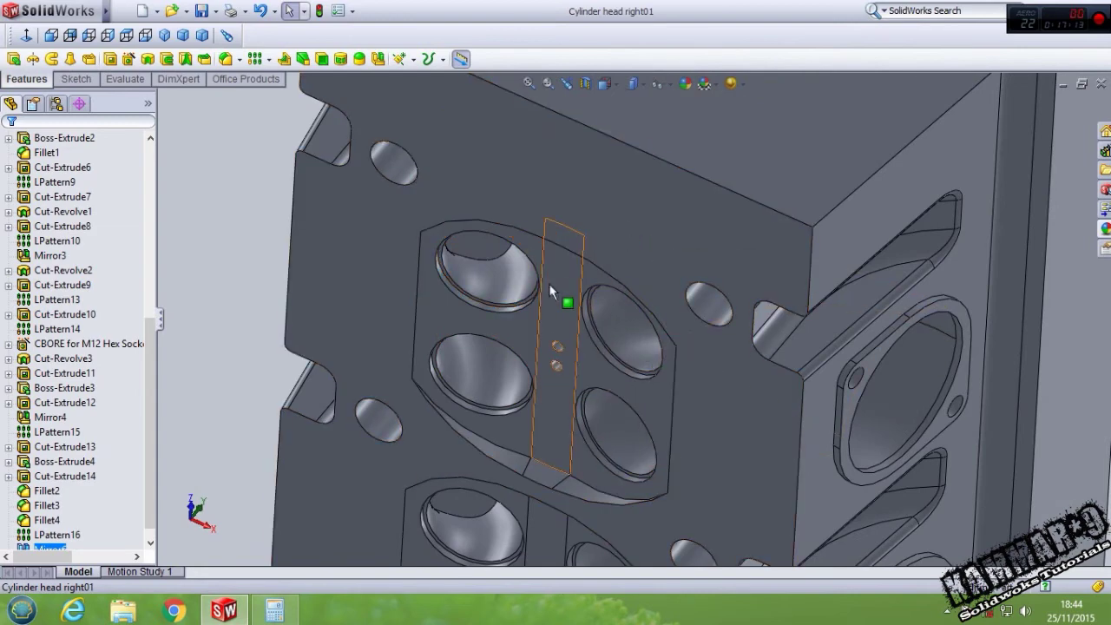
pyautogui.moveTo(549, 283); pyautogui.dragTo(573, 247, button='middle')
pyautogui.moveTo(521, 326)
pyautogui.mouseDown(button='middle')
pyautogui.moveTo(600, 356)
pyautogui.moveTo(585, 437)
pyautogui.moveTo(623, 382)
pyautogui.mouseUp(button='middle')
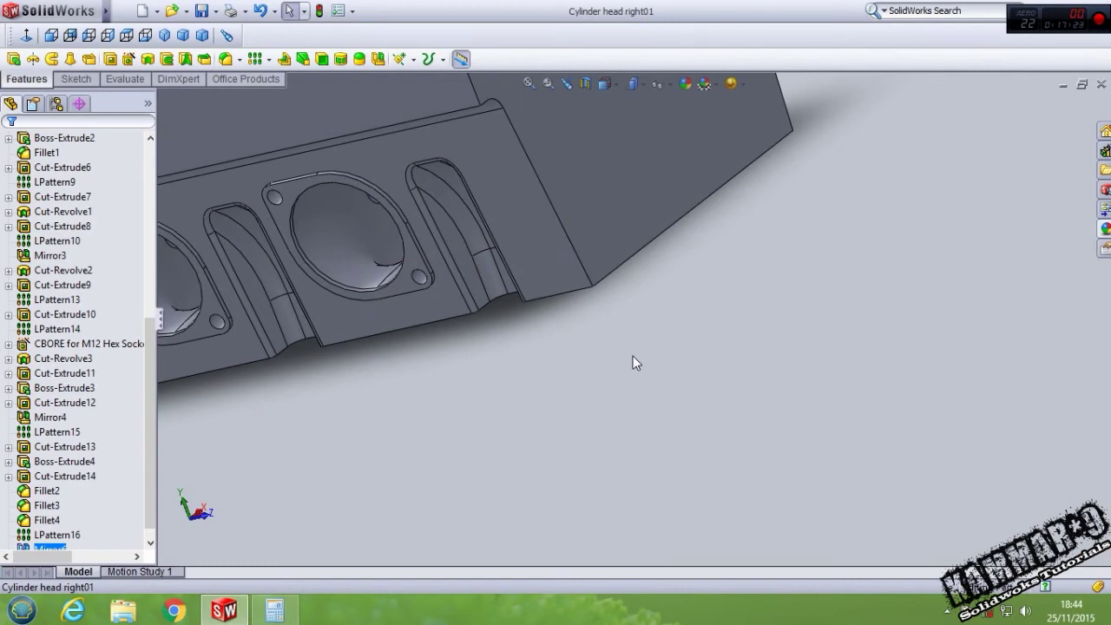
pyautogui.moveTo(641, 279)
pyautogui.mouseDown(button='middle')
pyautogui.moveTo(586, 199)
pyautogui.moveTo(574, 224)
pyautogui.moveTo(491, 230)
pyautogui.moveTo(534, 139)
pyautogui.moveTo(558, 265)
pyautogui.mouseUp(button='middle')
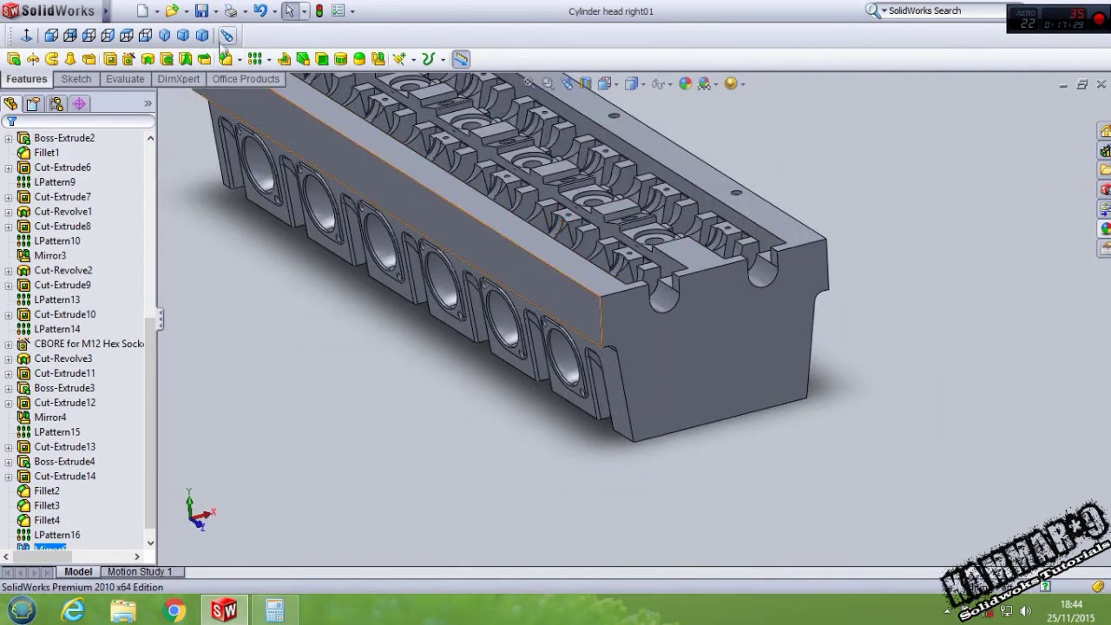
pyautogui.click(202, 10)
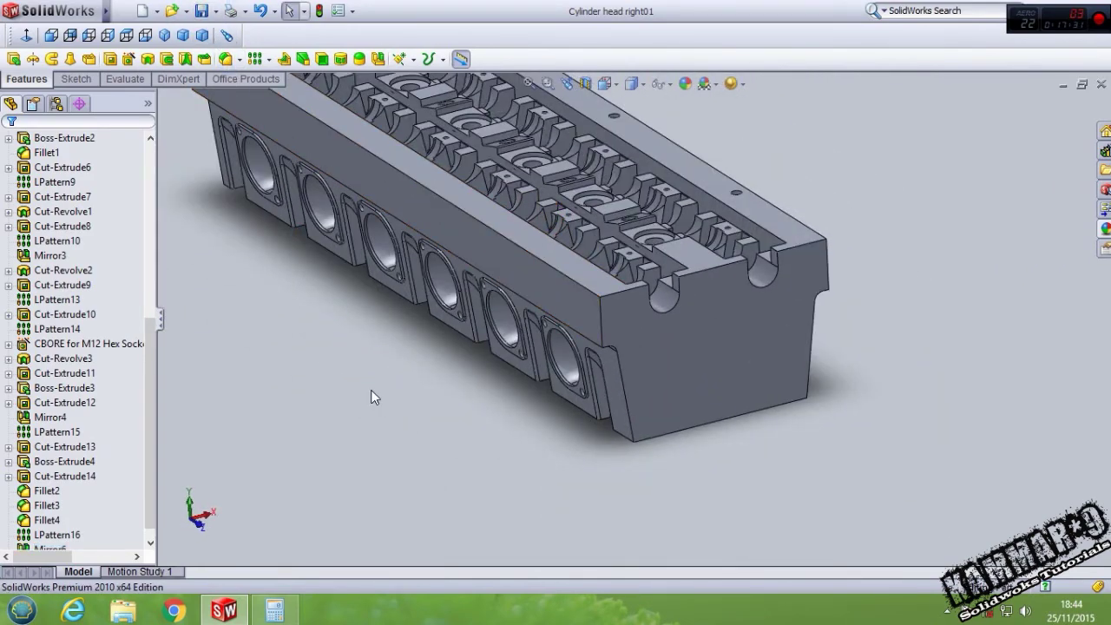